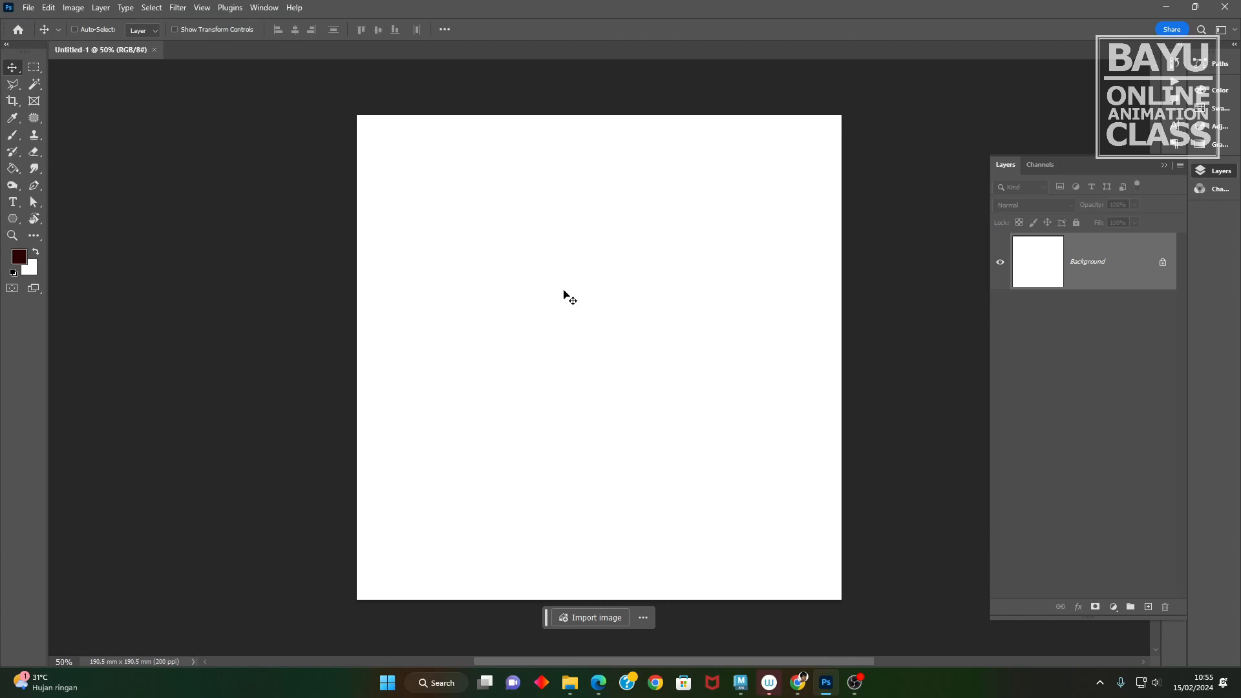
- Open girl character guide.jpg from the sourceimages folder of BAYU_MDL_2024 inside _BAYU_dataset on drive D
left_click(28, 8)
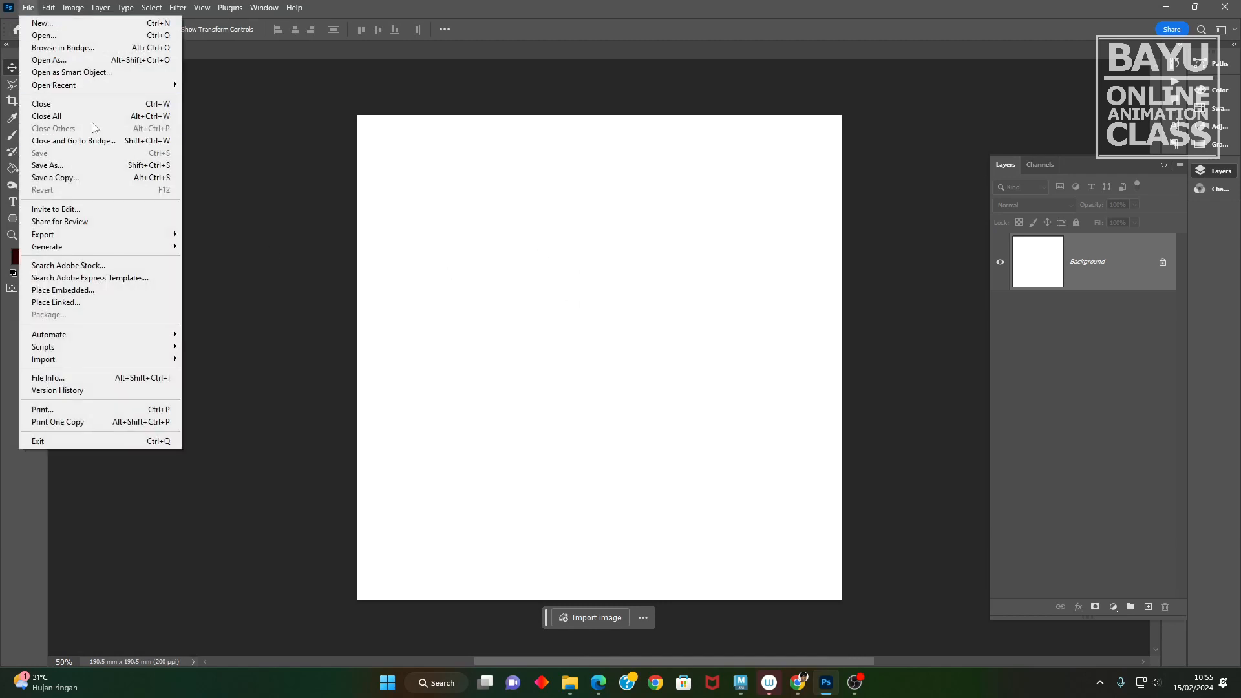
left_click(43, 34)
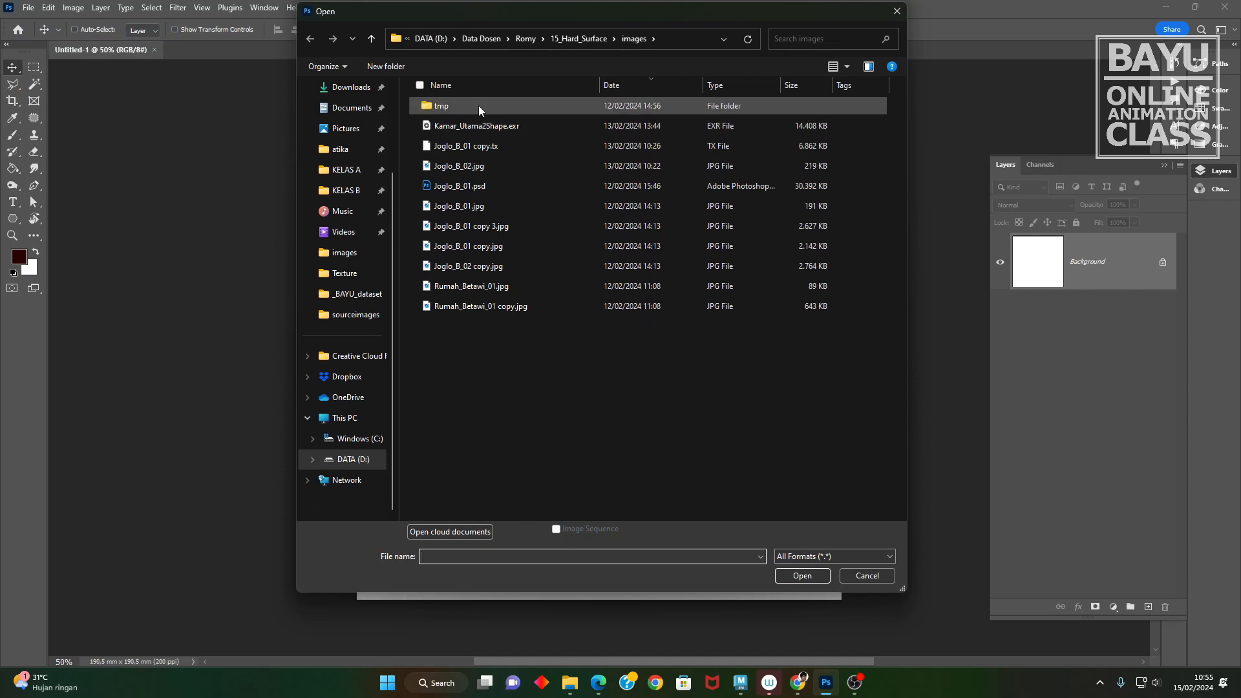
left_click(434, 38)
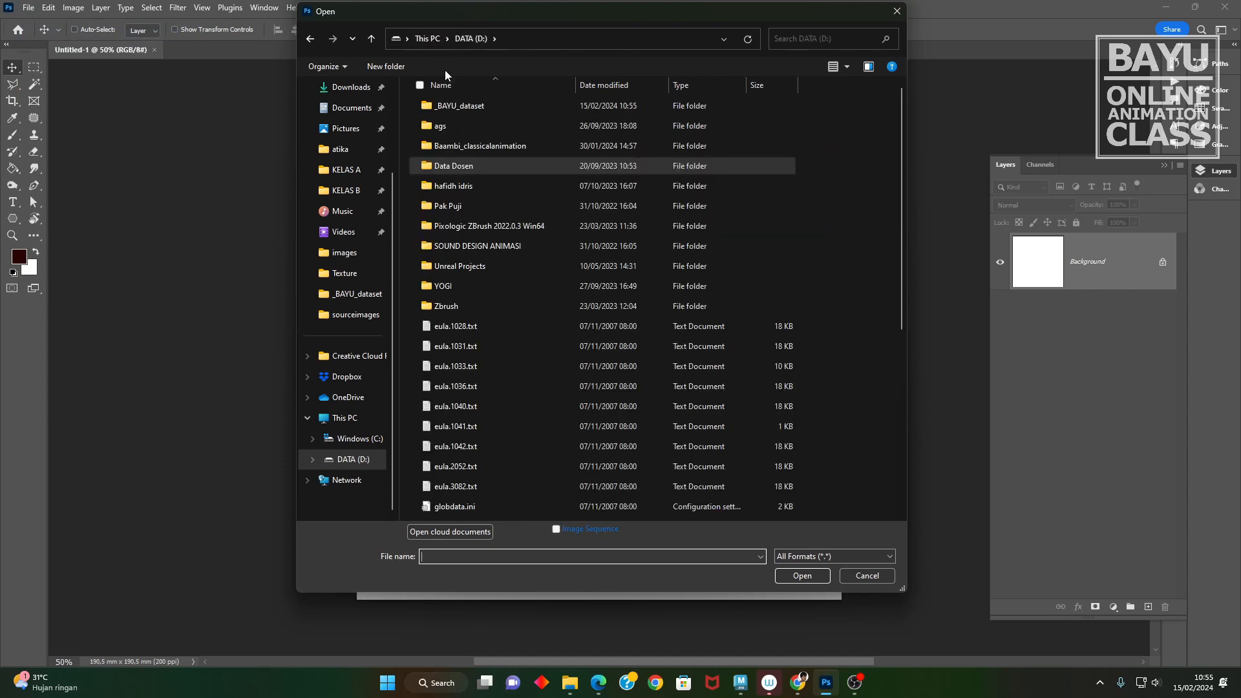
double_click(453, 107)
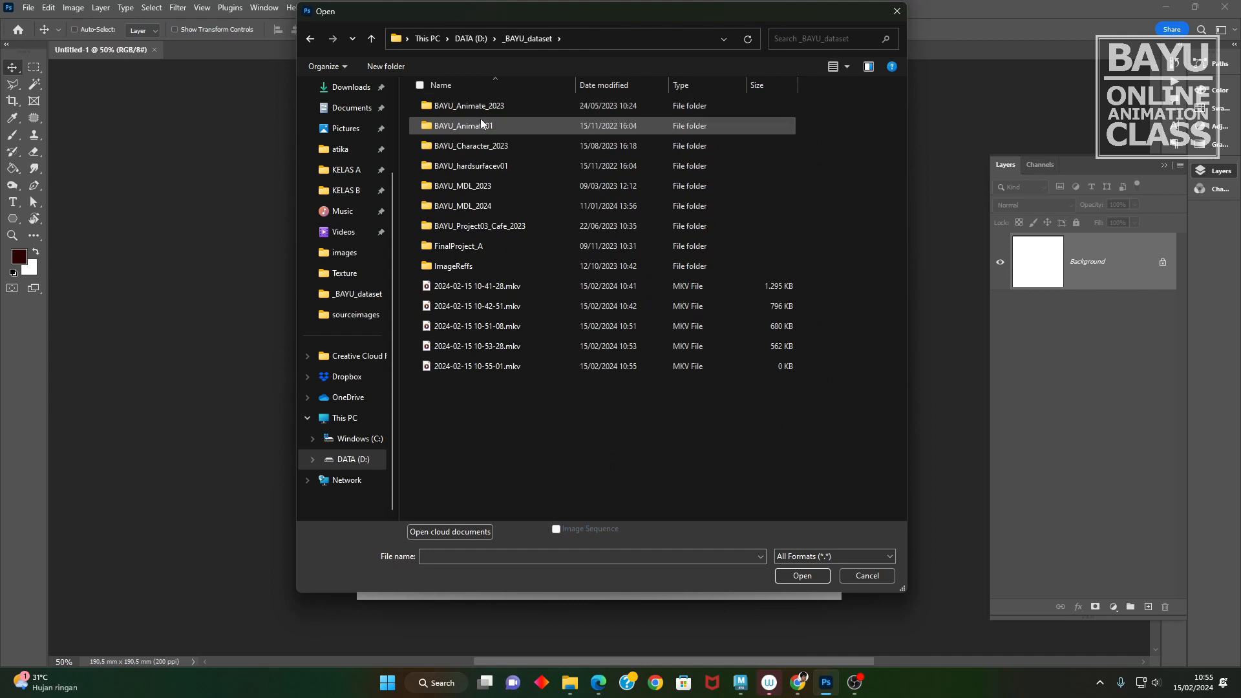
double_click(468, 204)
double_click(459, 347)
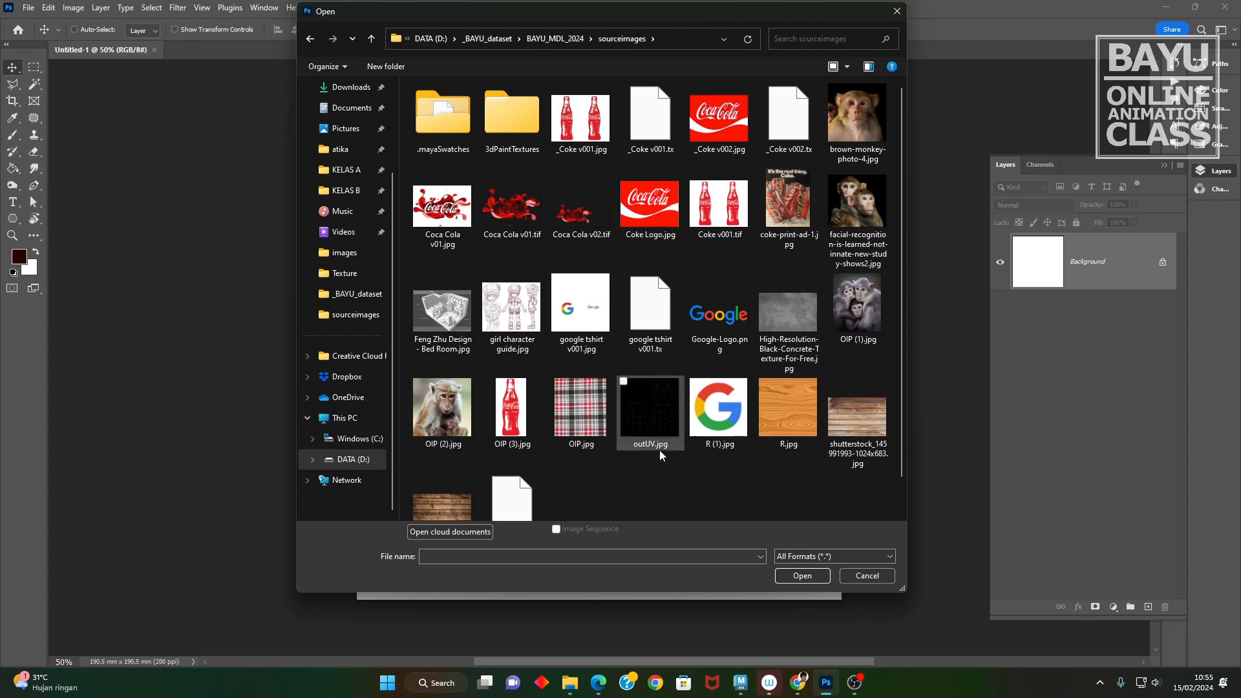
left_click(517, 309)
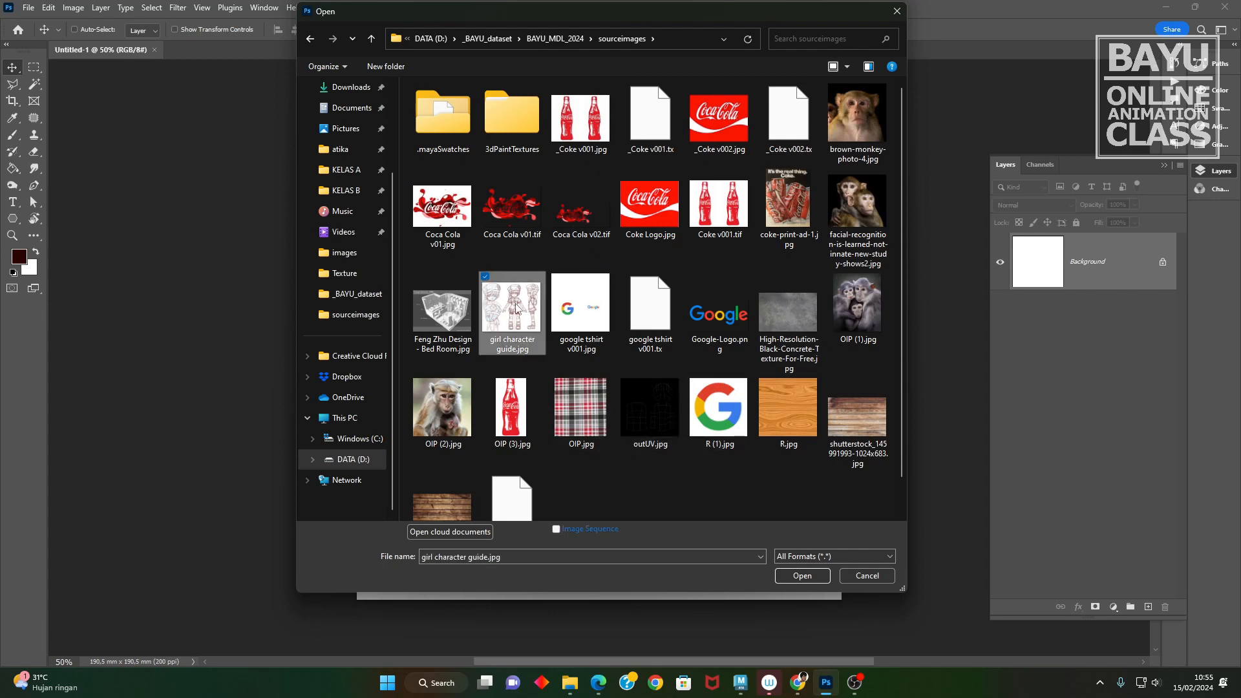
left_click(800, 575)
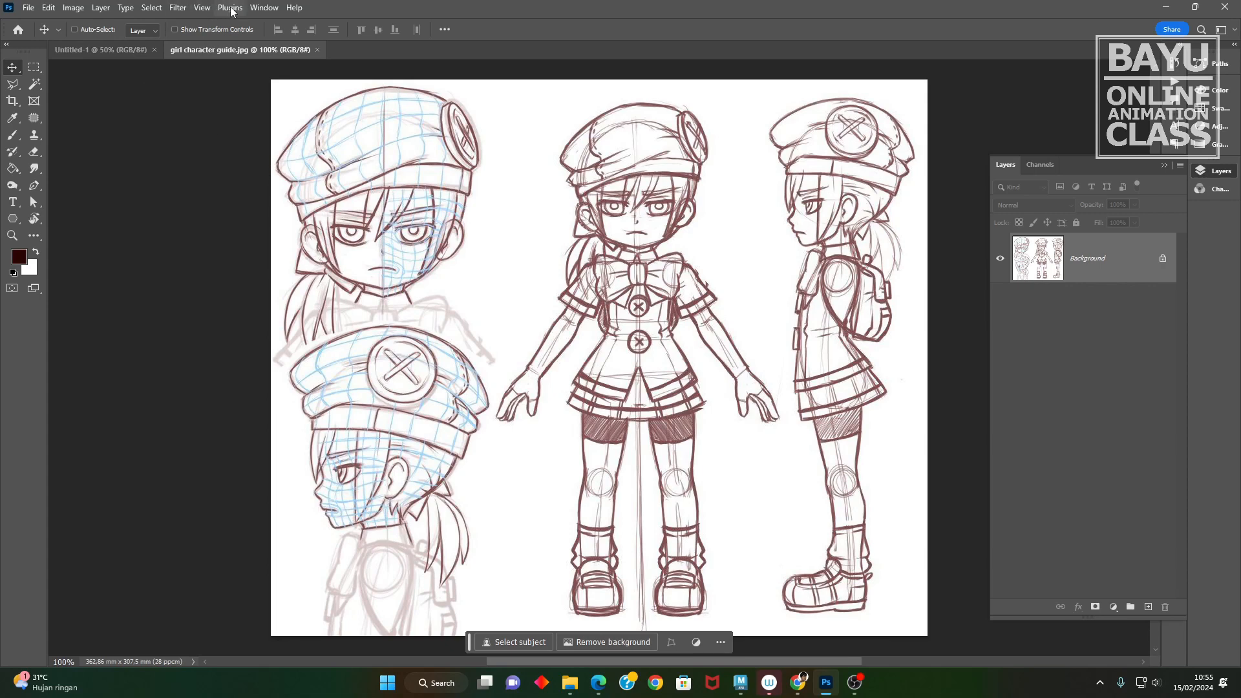
left_click(202, 8)
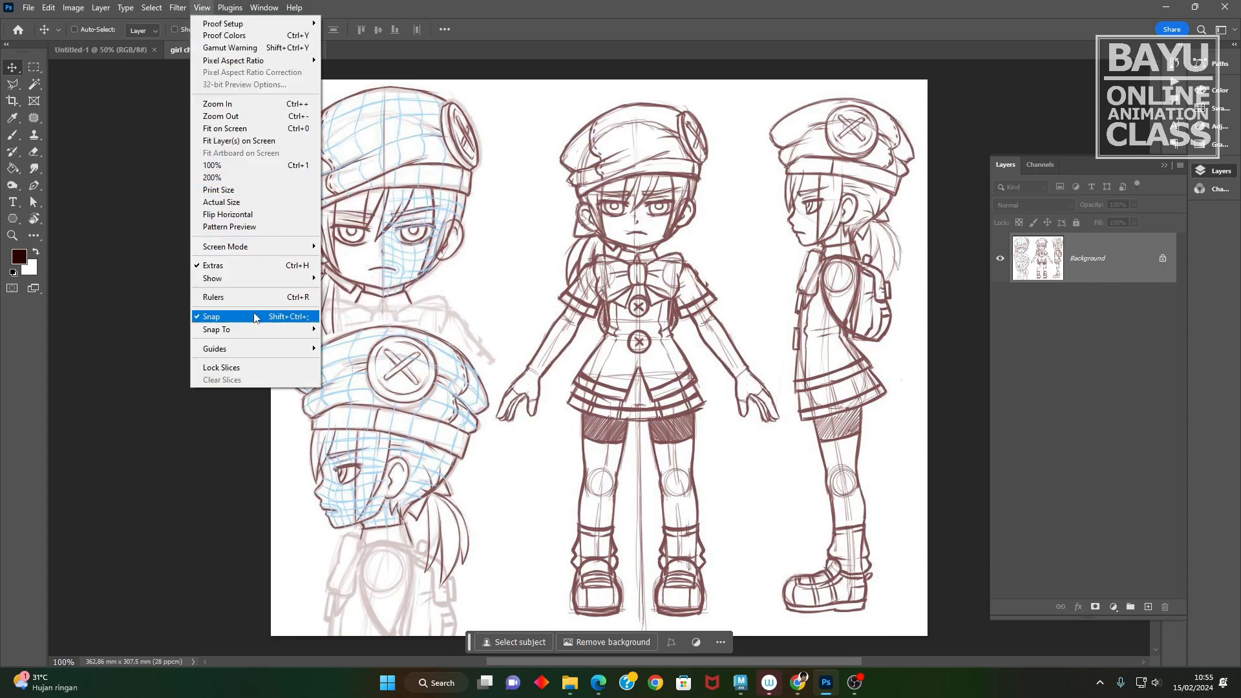
mouse_move(252, 354)
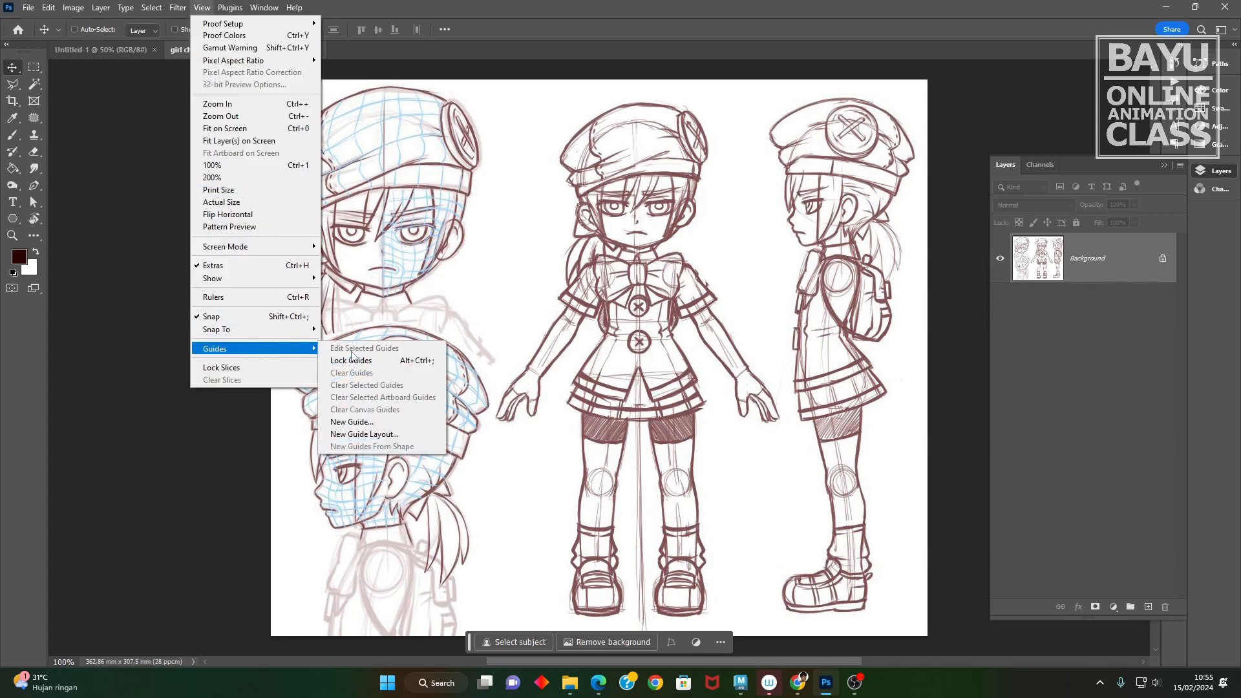
left_click(355, 422)
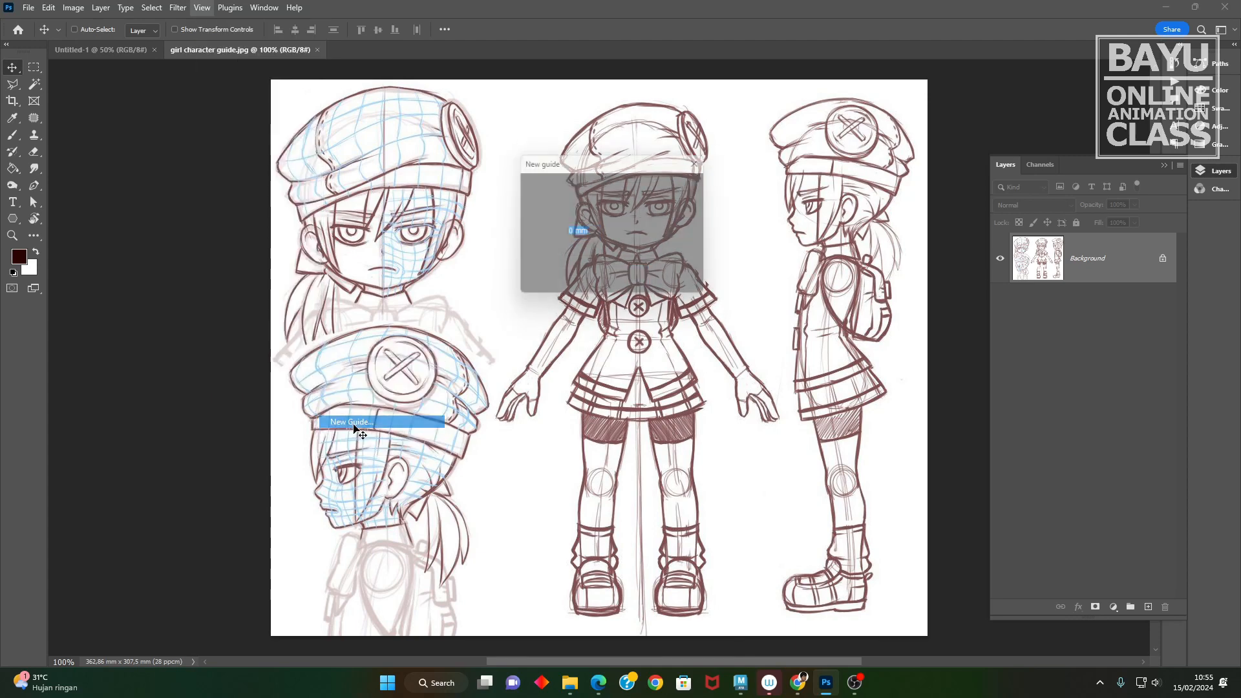
left_click(684, 214)
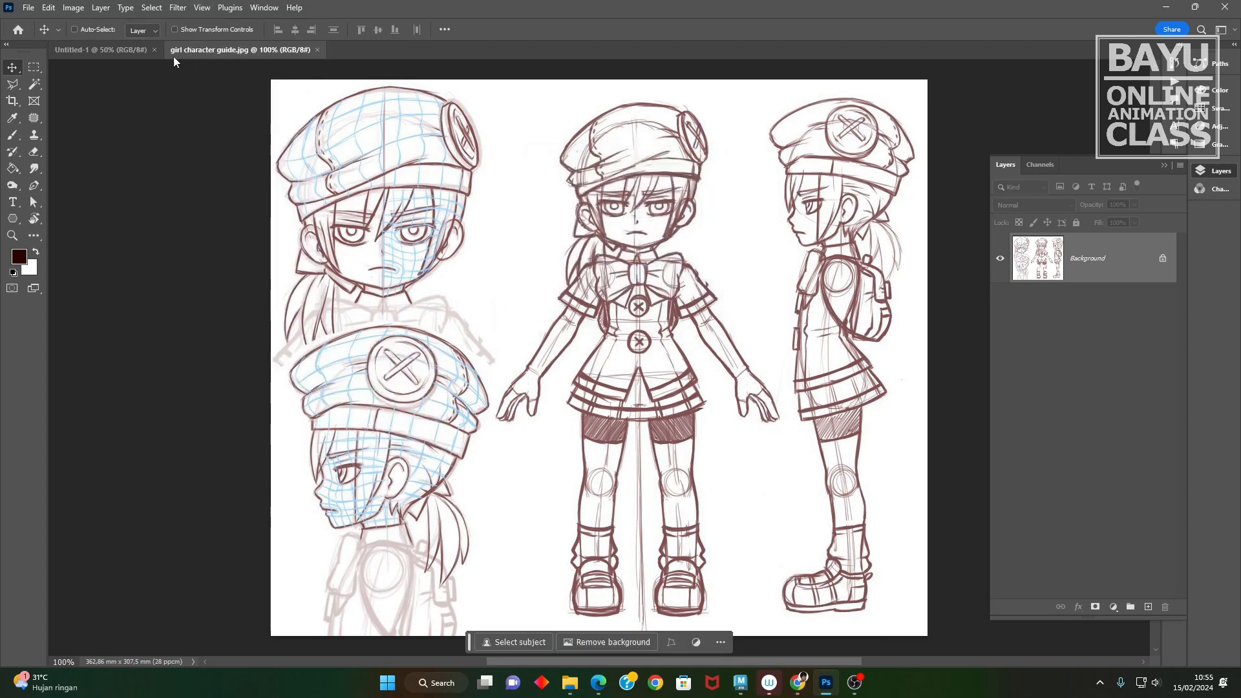
- Add a new vertical cyan guide at position 0 mm
left_click(208, 8)
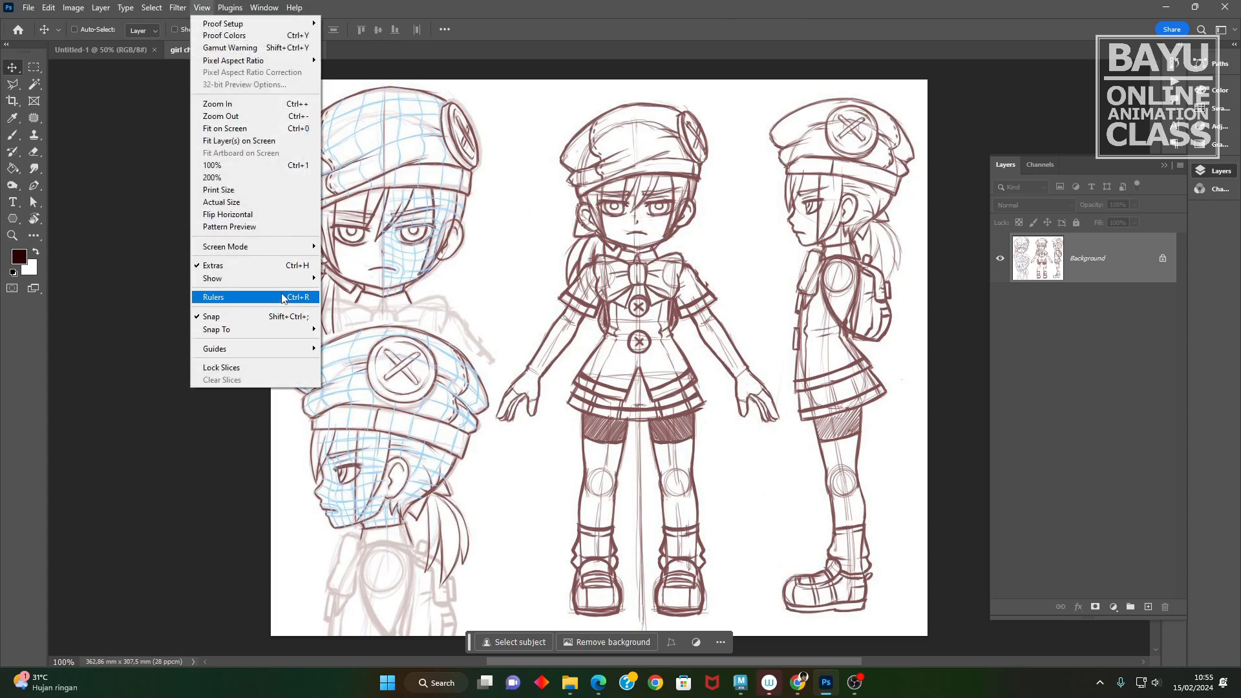
mouse_move(283, 350)
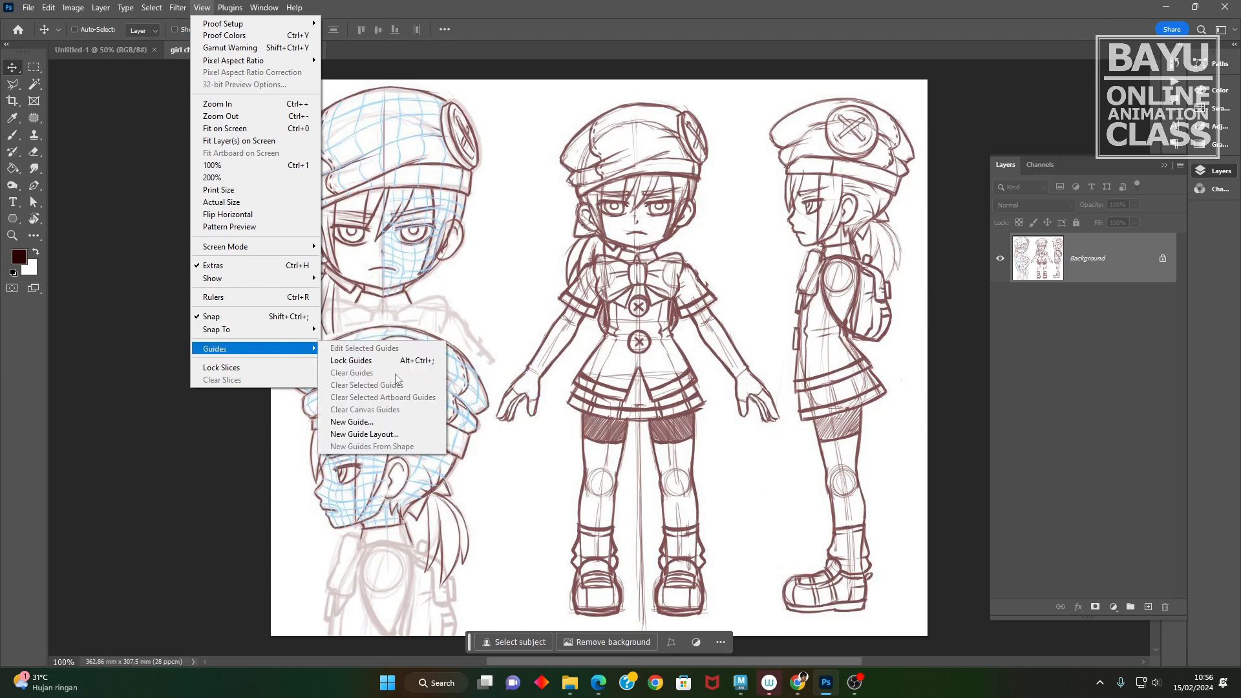
left_click(386, 421)
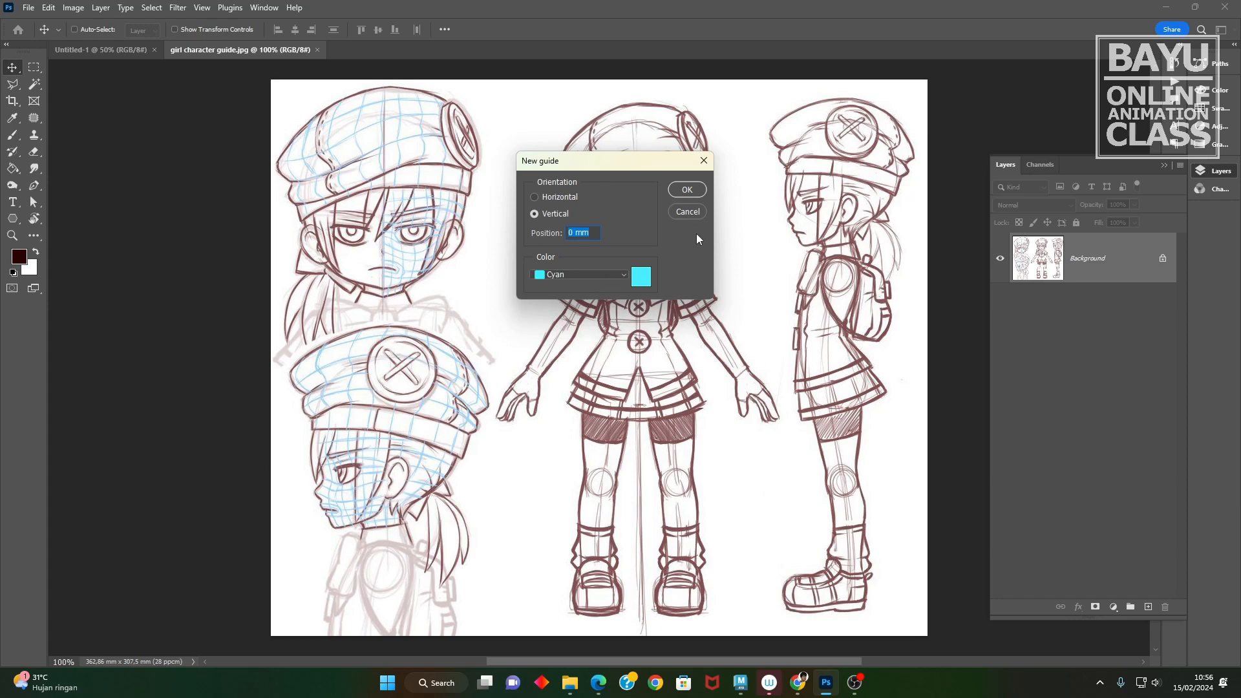
left_click(689, 191)
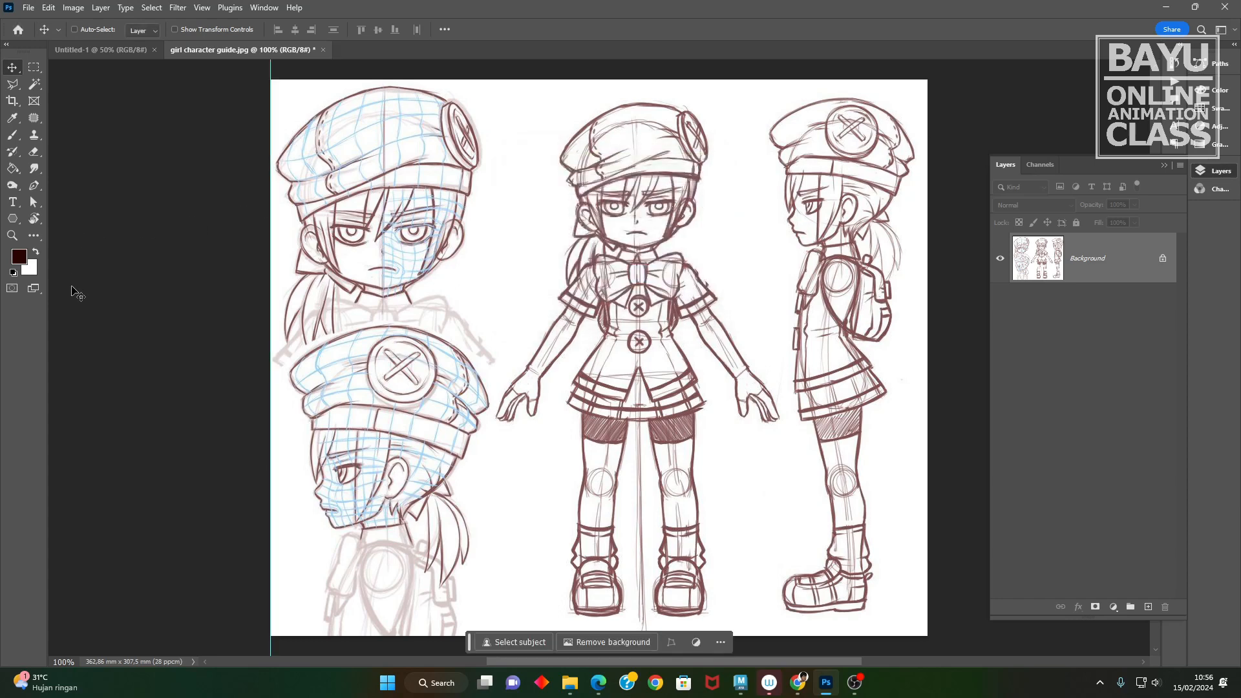
- Show the rulers and pull out one vertical and one horizontal guide that cross at the canvas centre
left_click(201, 7)
left_click(233, 299)
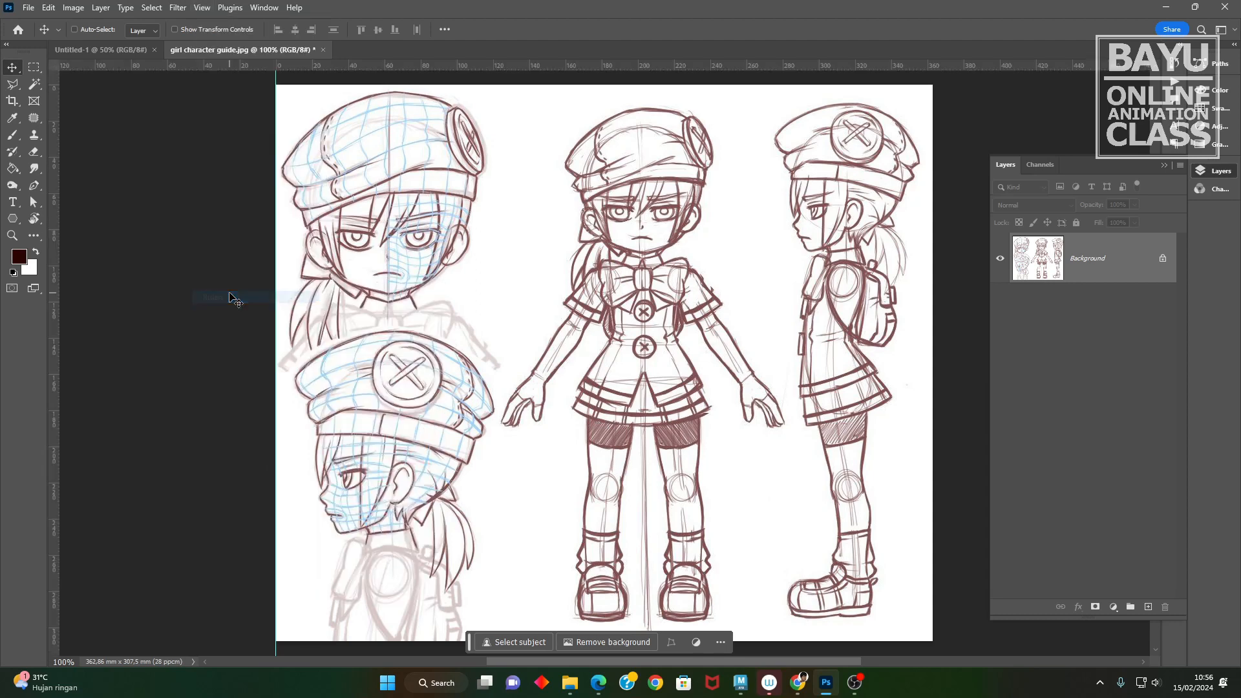
left_click_drag(54, 290, 606, 398)
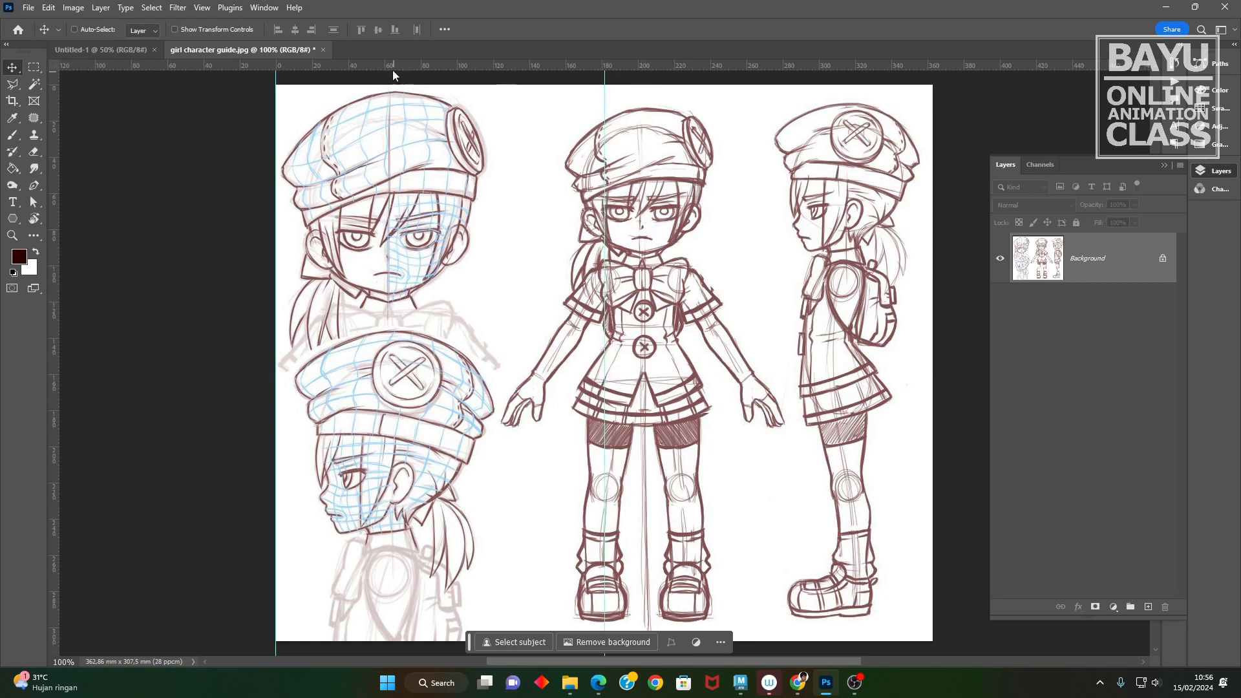
left_click_drag(392, 66, 371, 363)
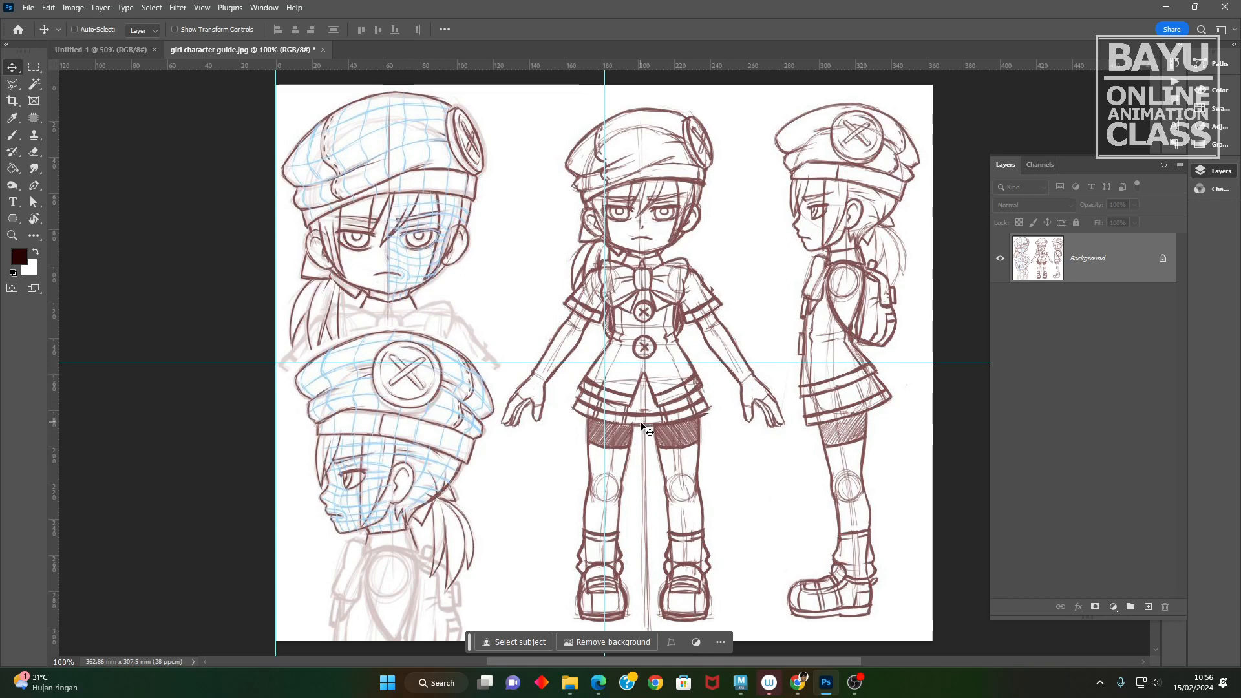
- Duplicate the Background layer and rename the copy "front view"
left_click_drag(1043, 279, 1149, 600)
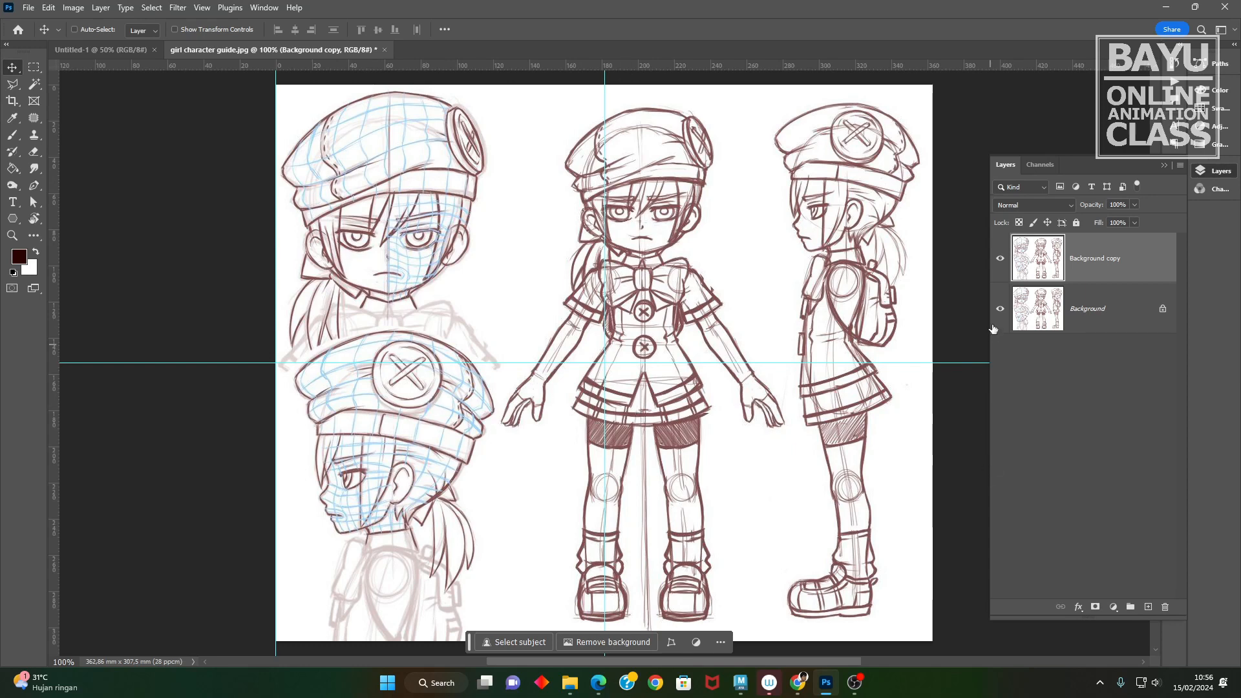
double_click(1093, 259)
type("front v")
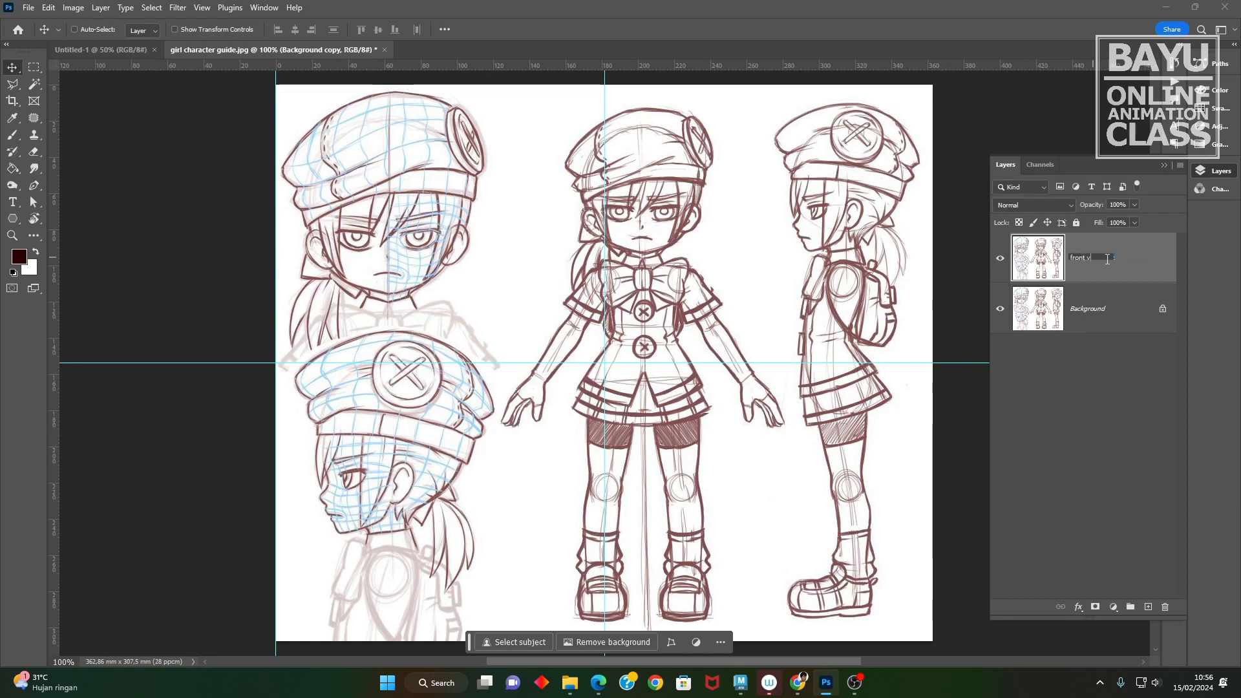
type("iew")
key("Return")
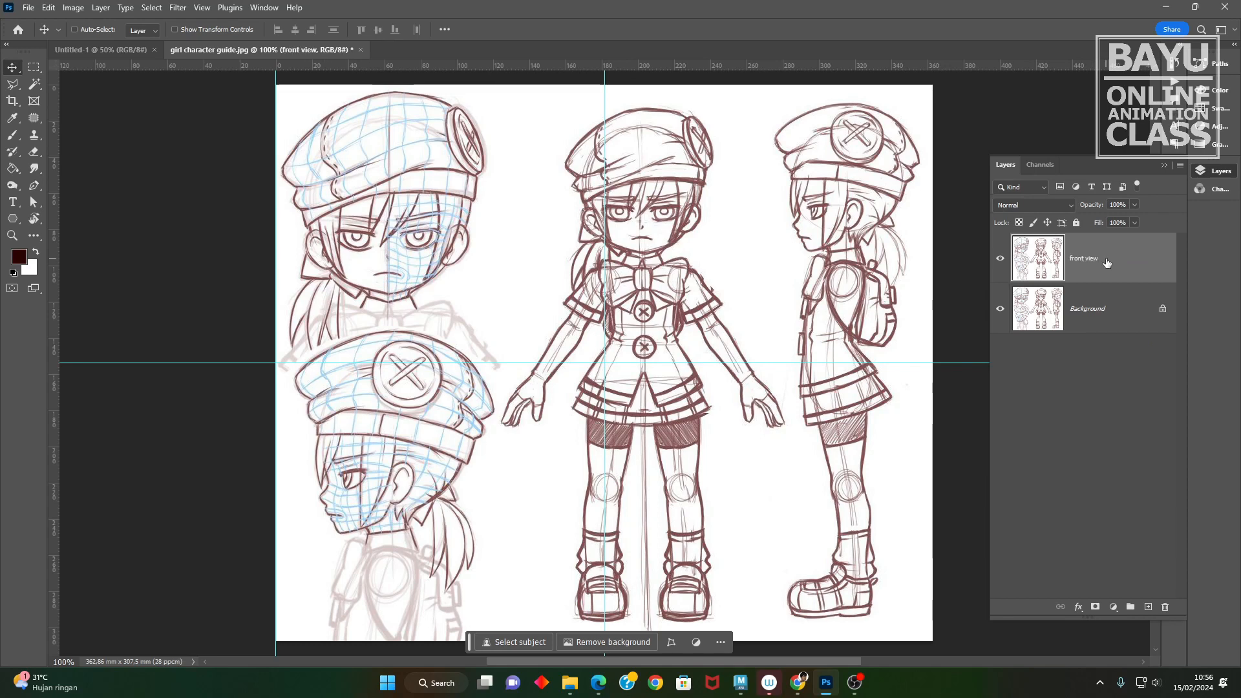
- Convert the Background into a regular layer and rename it "side view"
double_click(1073, 317)
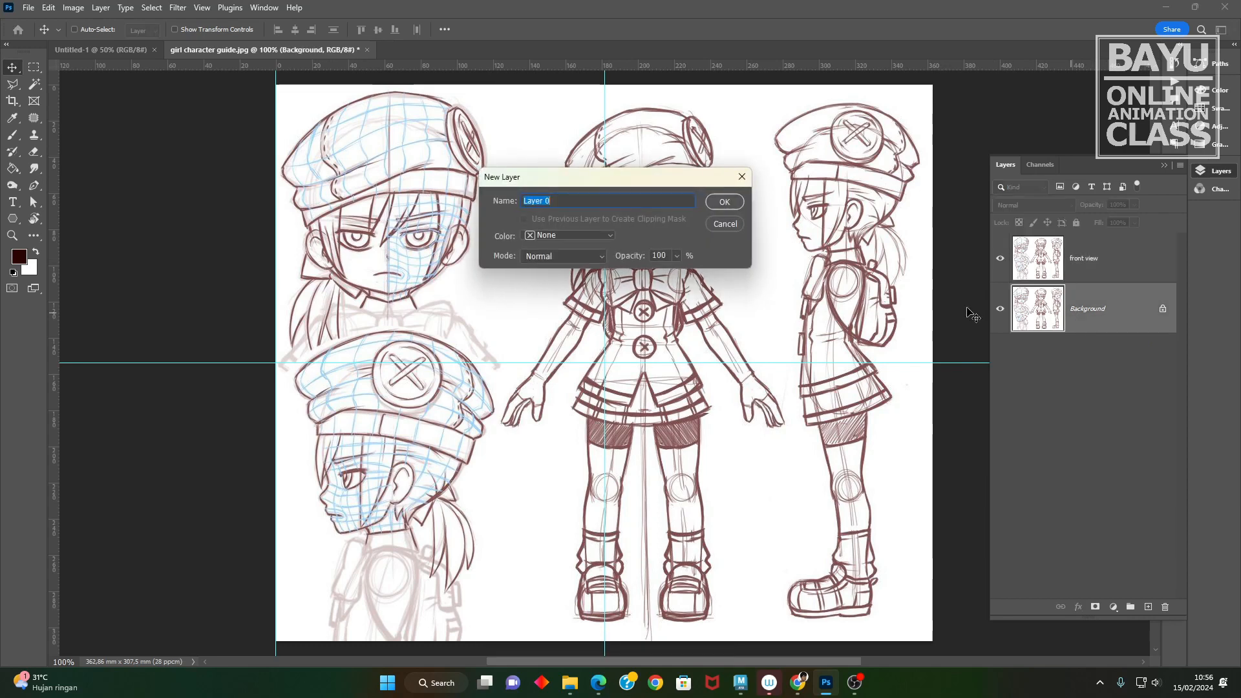
left_click(725, 202)
double_click(1092, 308)
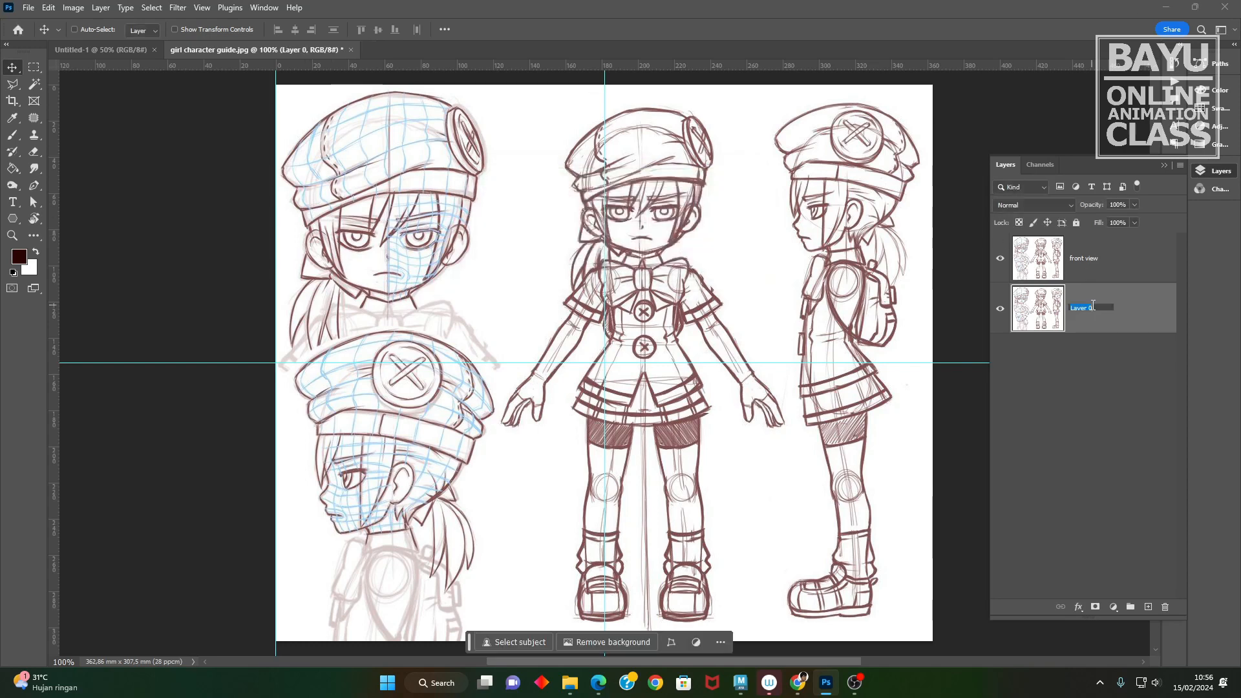
type("side view")
key("Return")
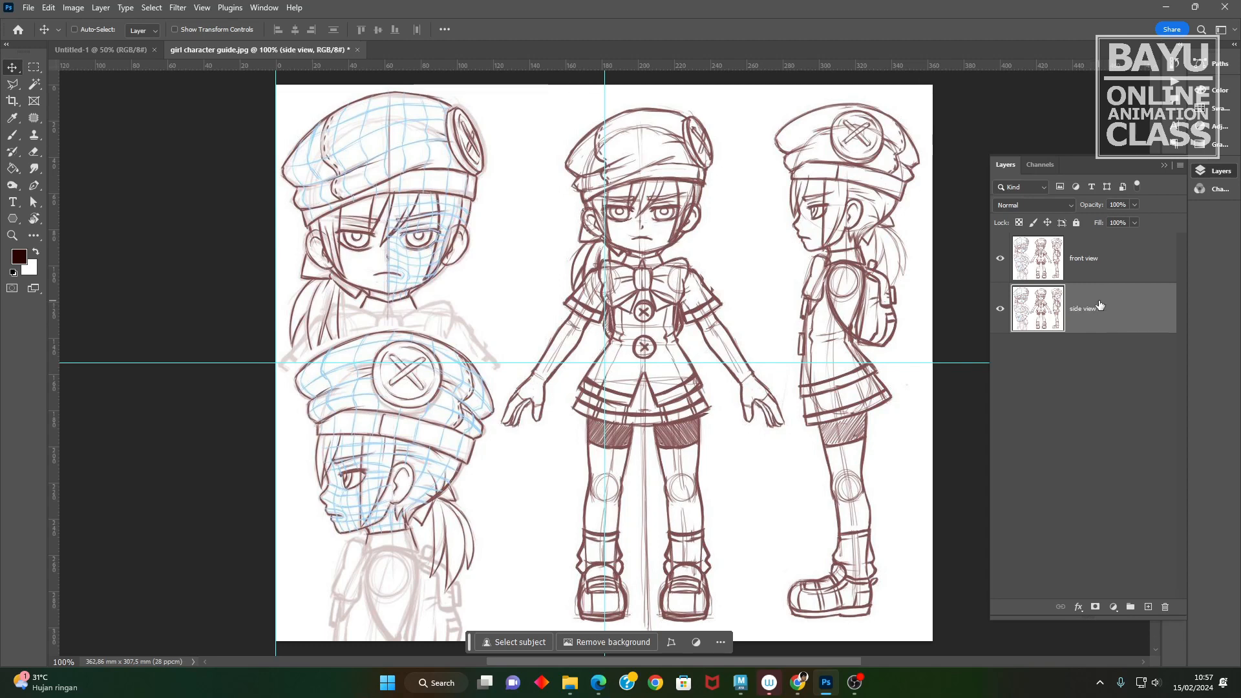
- Mask the front view layer with a rectangular selection around the middle, front-facing figure, and hide the side view layer
left_click(1042, 268)
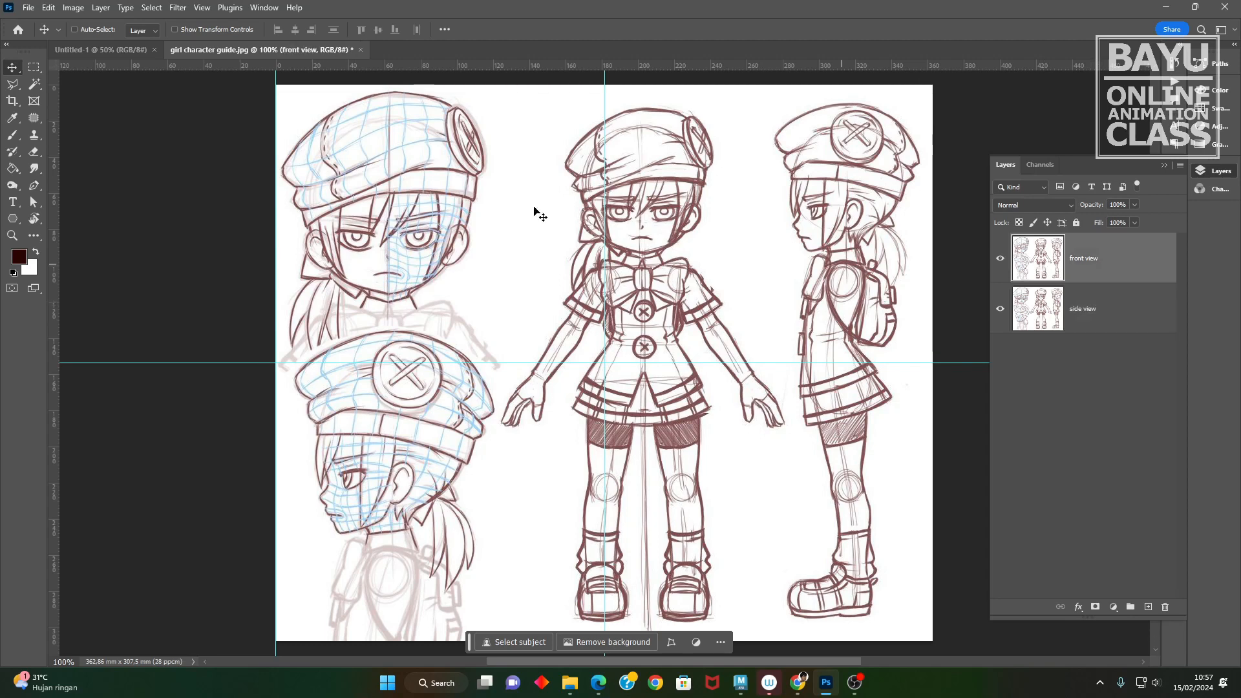
left_click(34, 67)
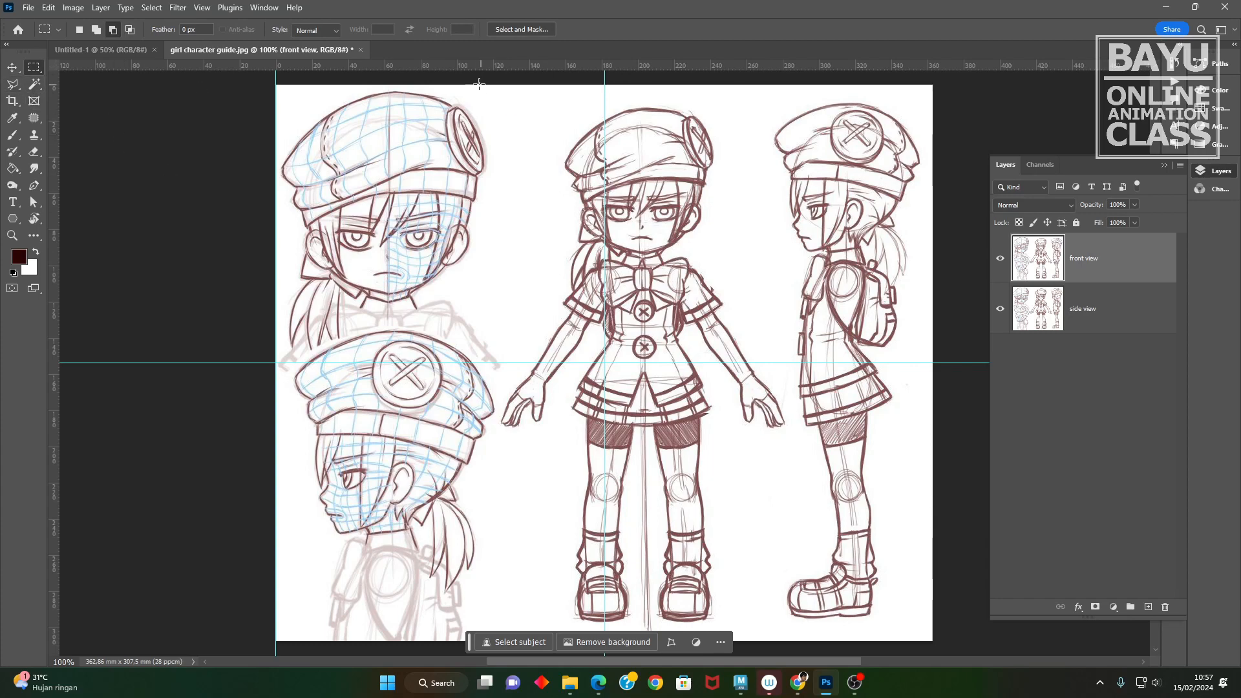
left_click_drag(467, 79, 789, 448)
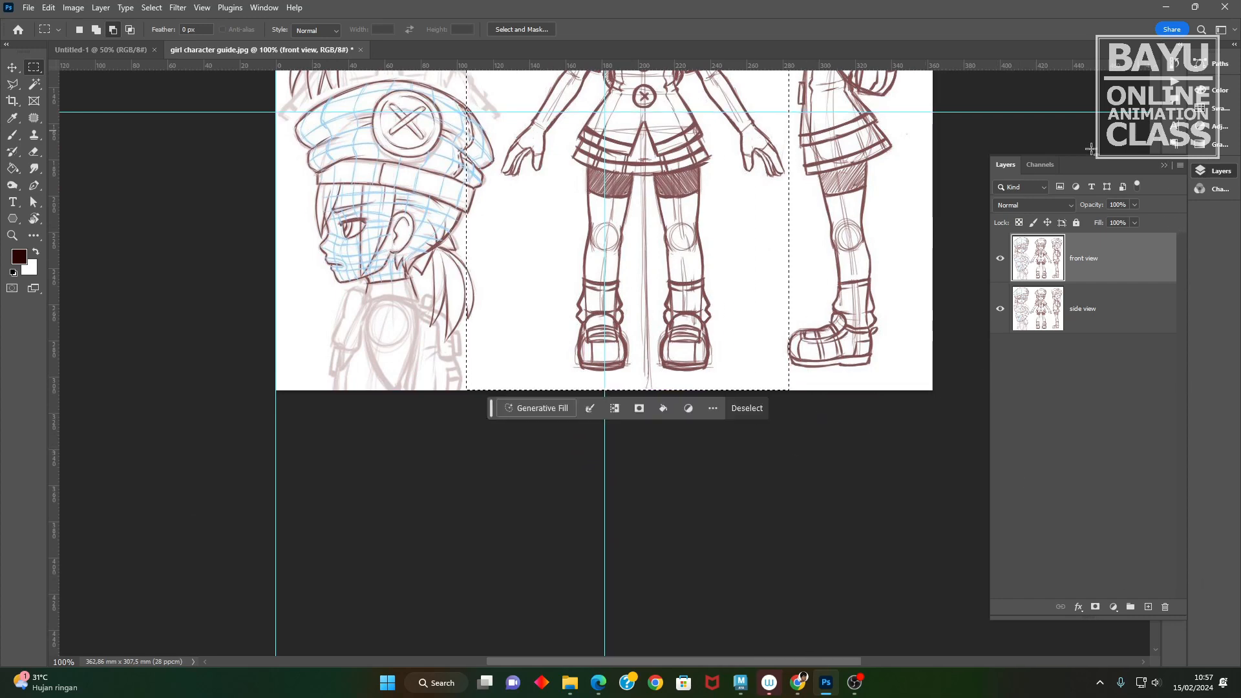
scroll(667, 360, "up", 5)
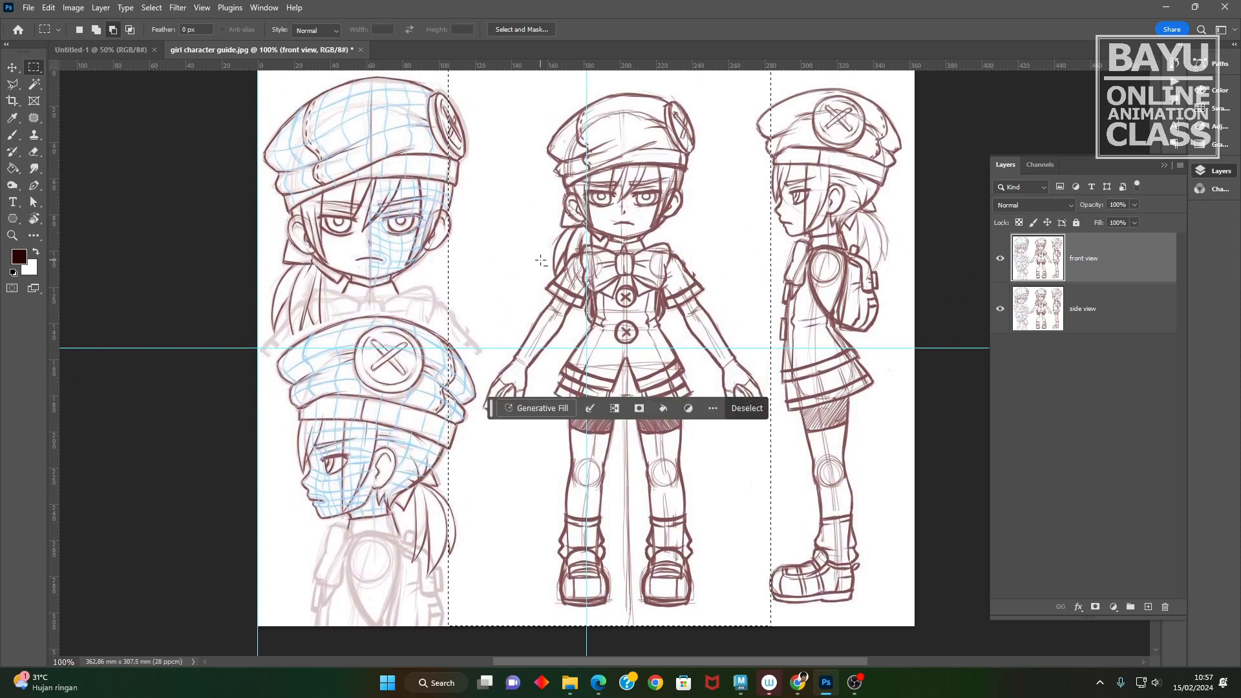
key("ctrl+minus")
key("ctrl+minus")
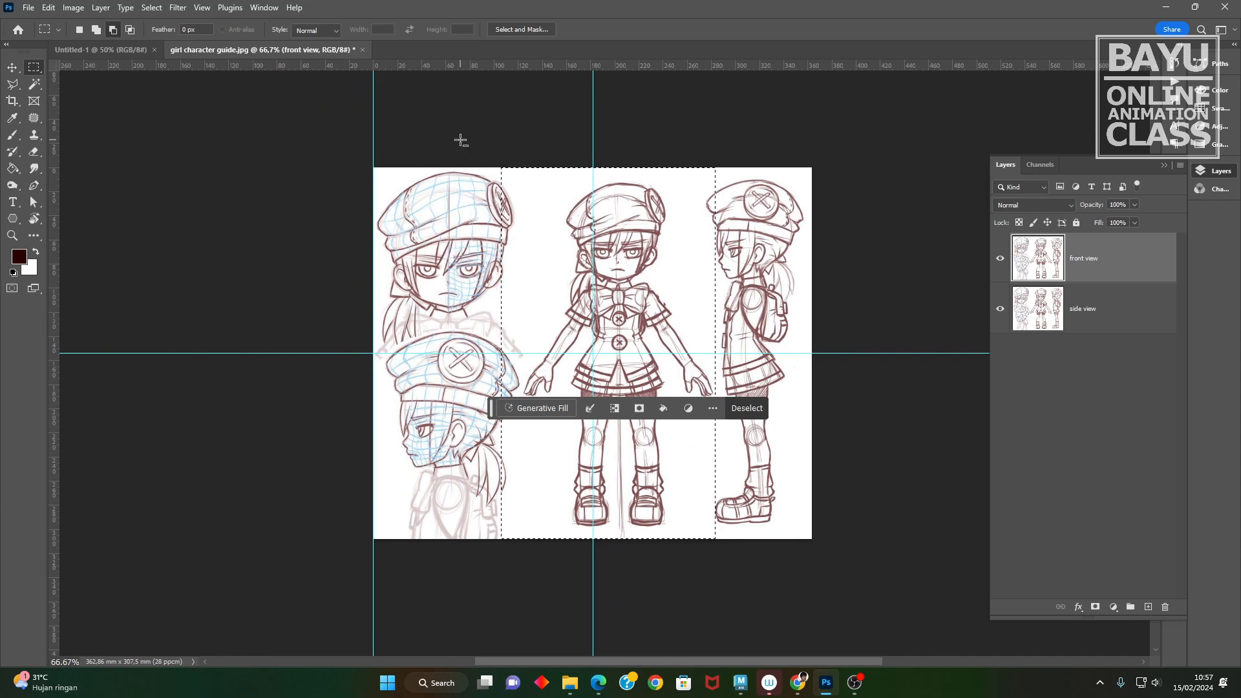
left_click_drag(459, 154, 516, 598)
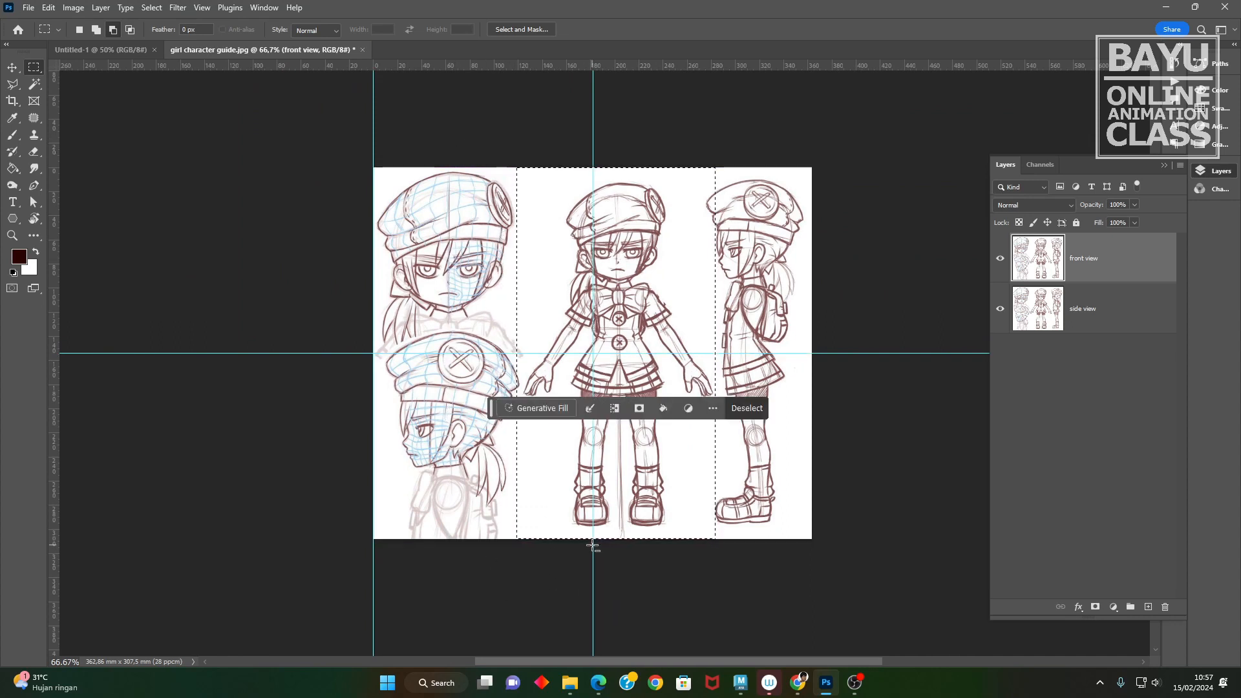
left_click(1096, 607)
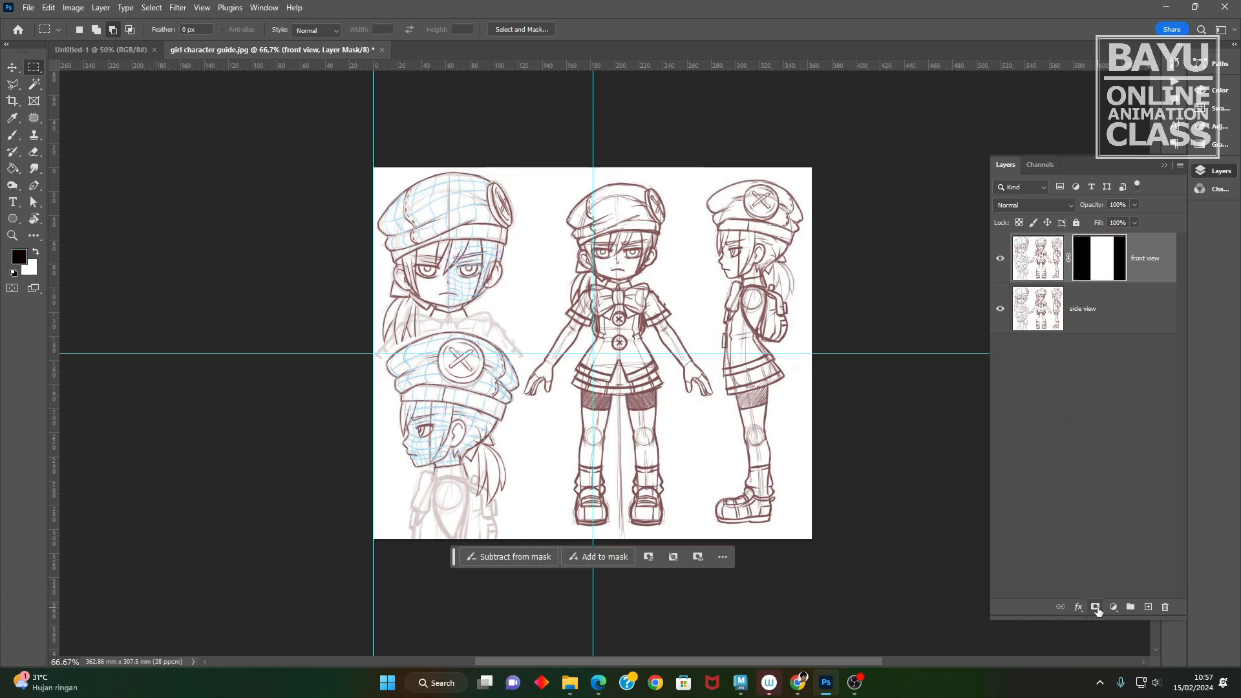
left_click(1003, 317)
- Nudge the masked front view layer left until the figure's centreline sits on the vertical guide at the canvas centre
left_click(1038, 258)
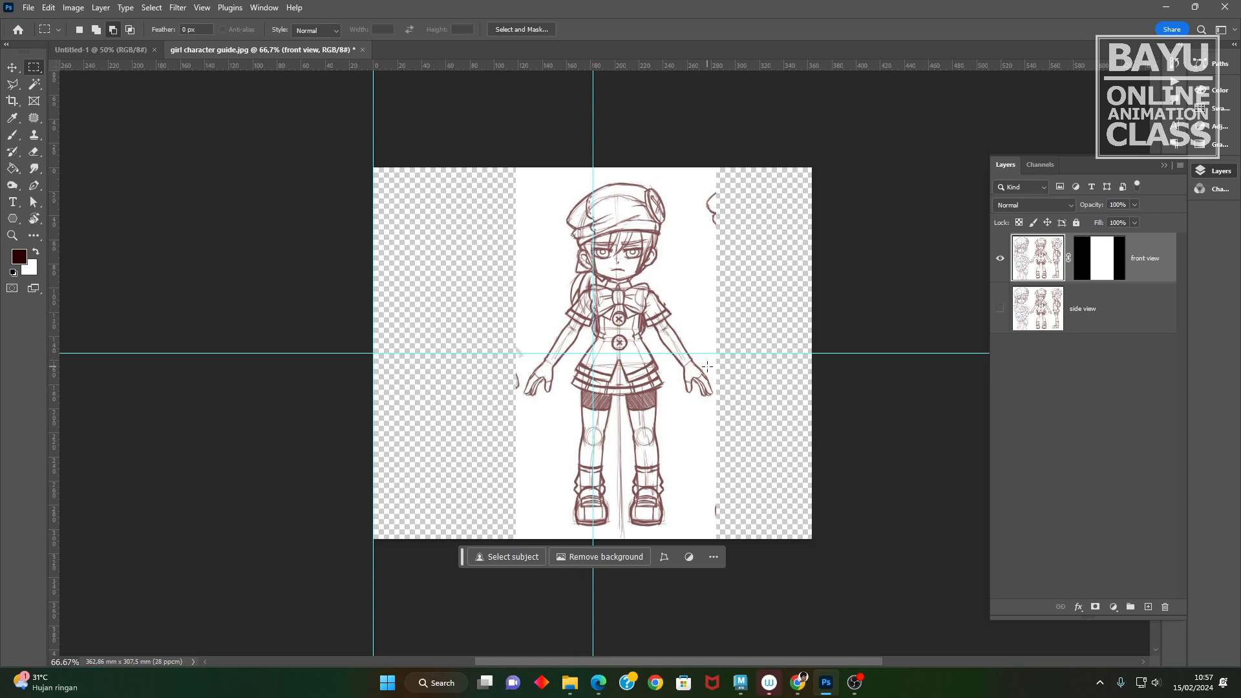
key("v")
key("shift+Left")
key("shift+Left")
key("shift+Left")
key("shift+Left")
key("shift+Left")
key("shift+Left")
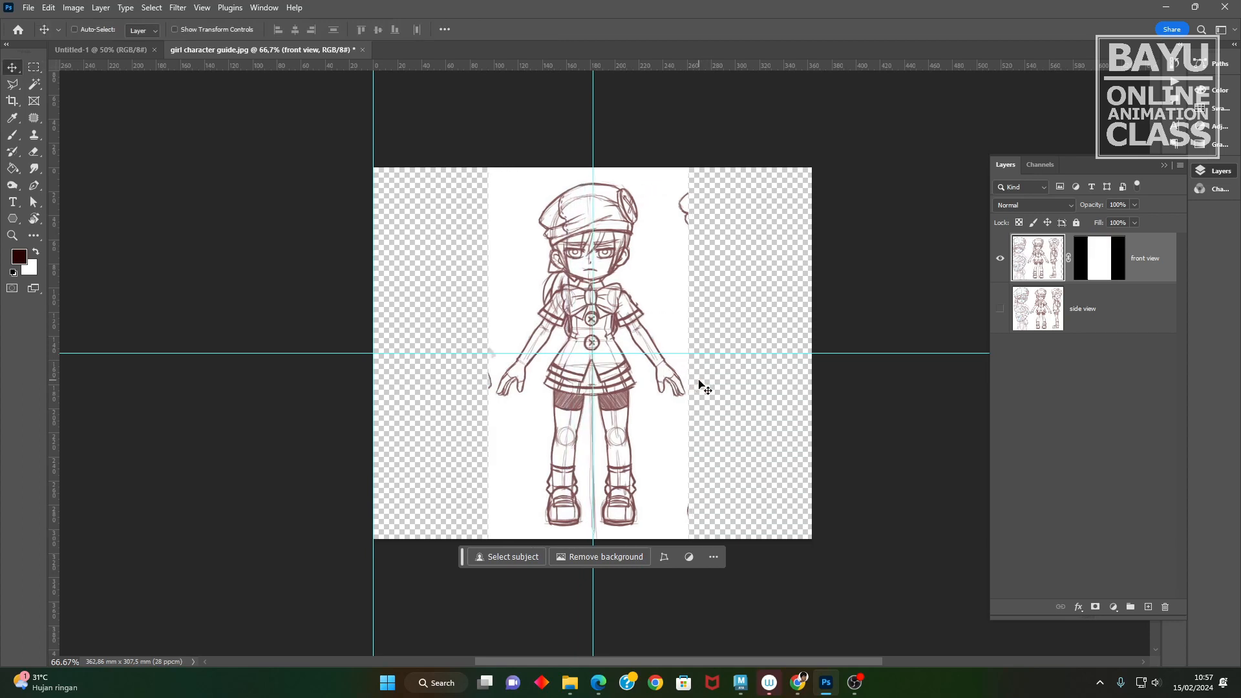
key("Right")
key("Right")
key("Right")
key("Right")
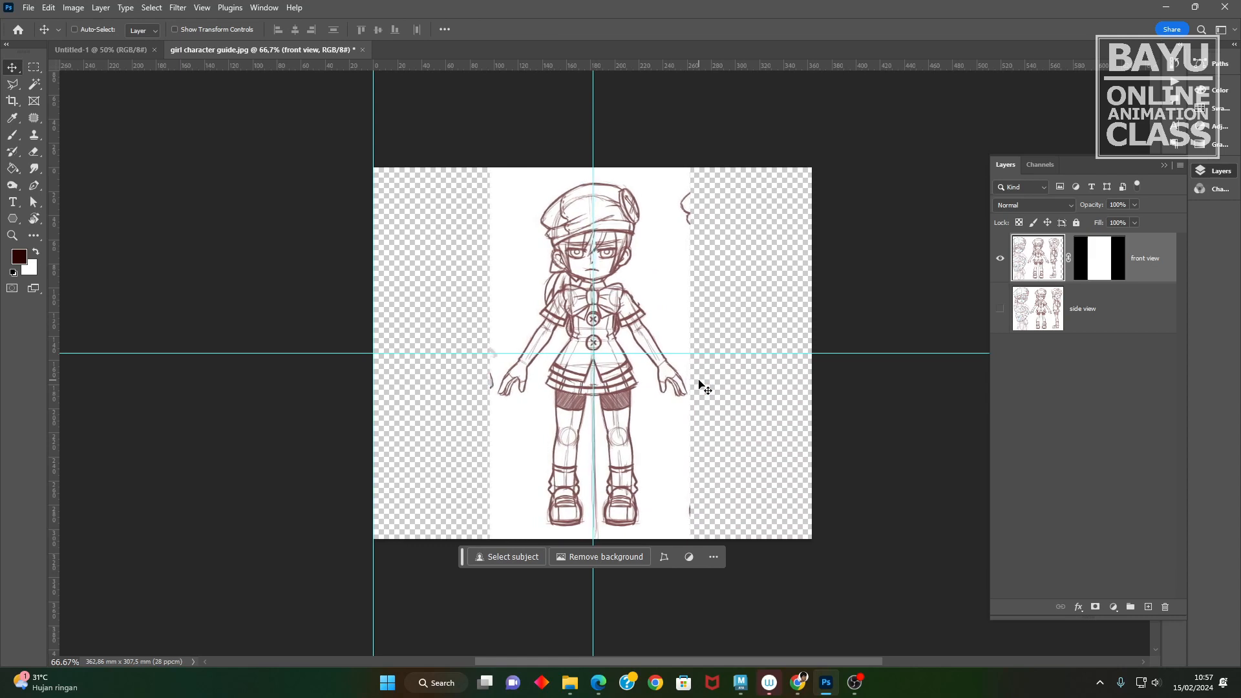
key("Right")
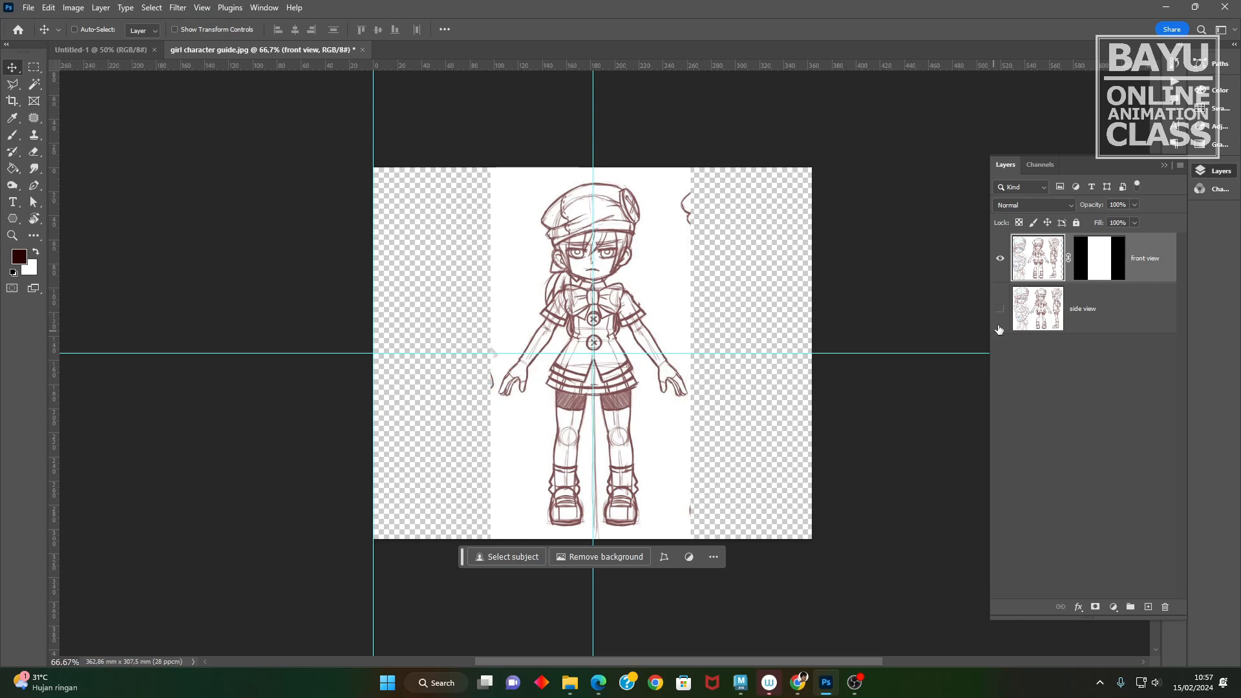
- Hide the front view layer, show side view, and mask it with a rectangular selection around the side-facing figure
left_click(1000, 258)
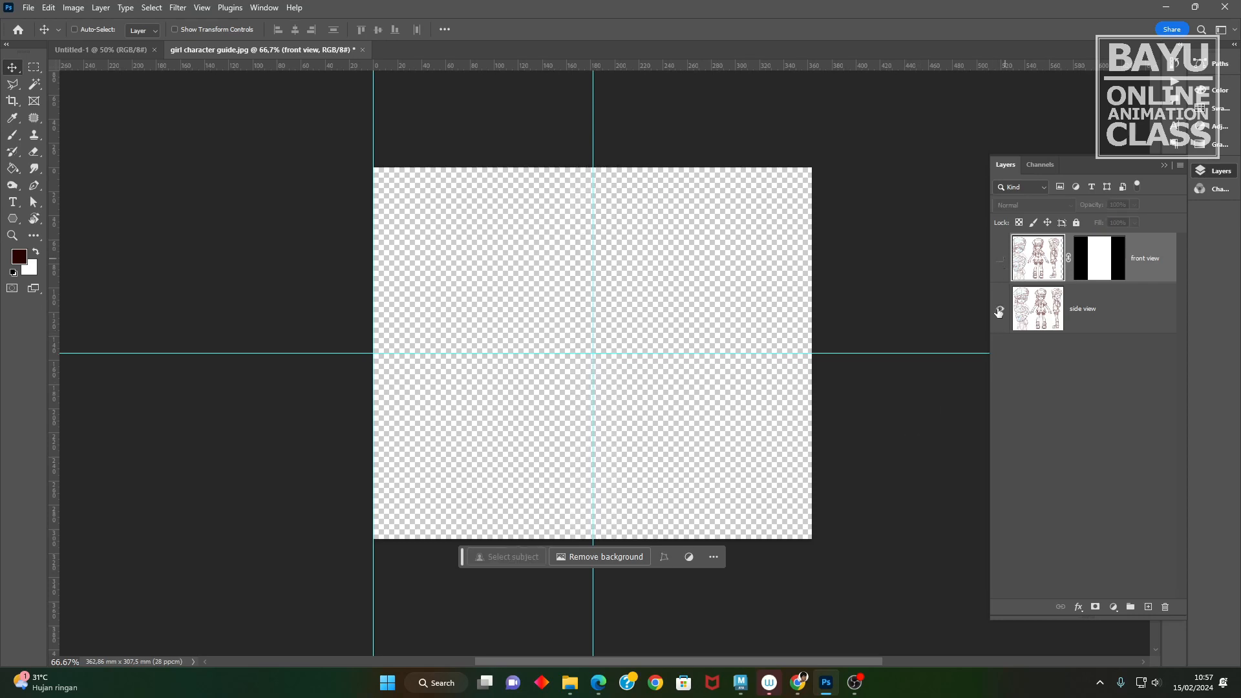
left_click(1000, 309)
left_click(1024, 319)
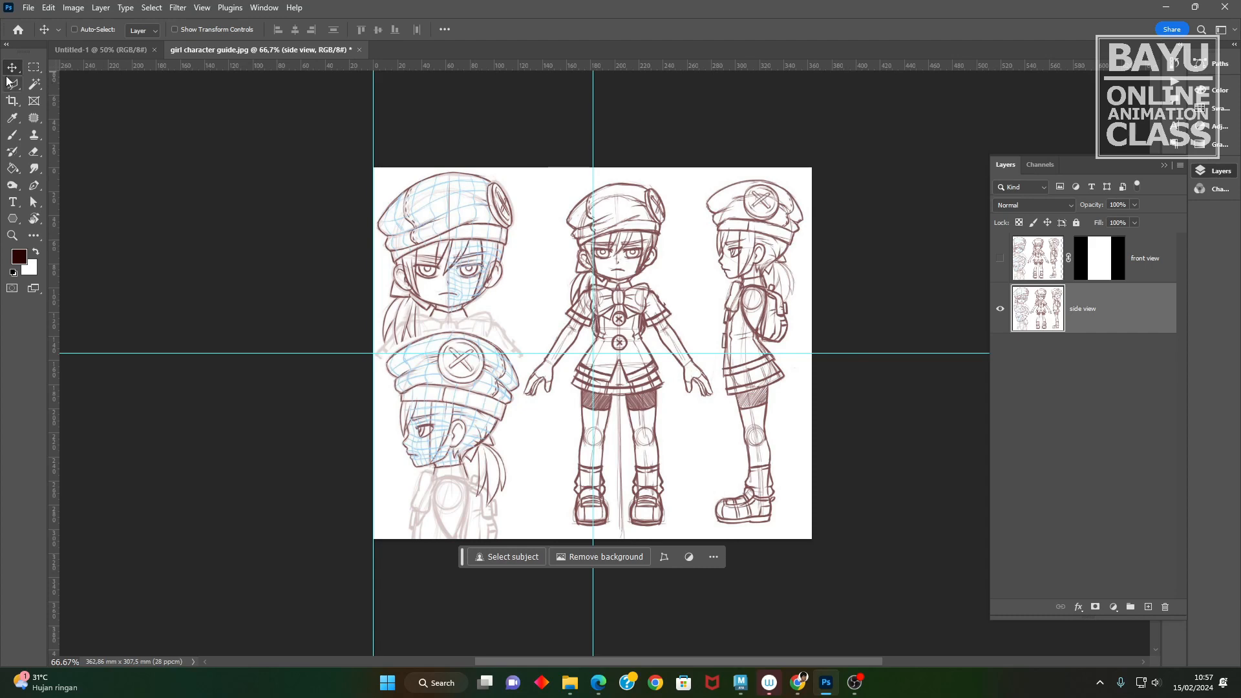
left_click(35, 67)
left_click_drag(862, 123, 690, 585)
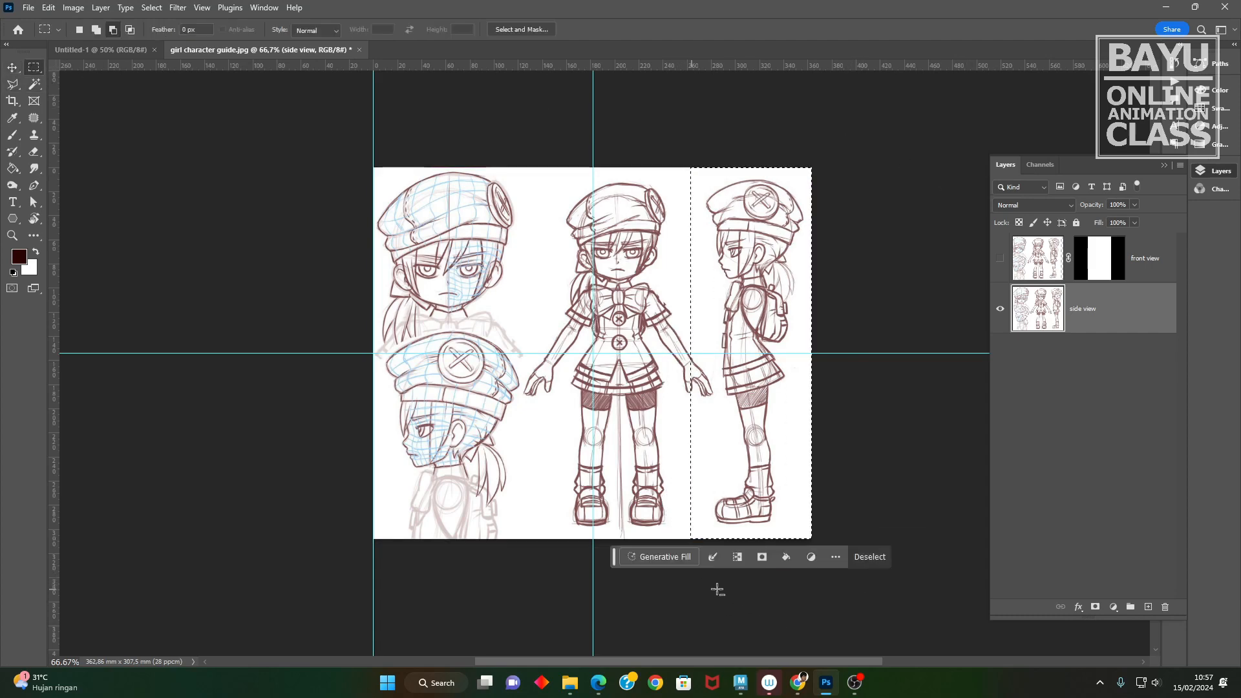
left_click(1096, 607)
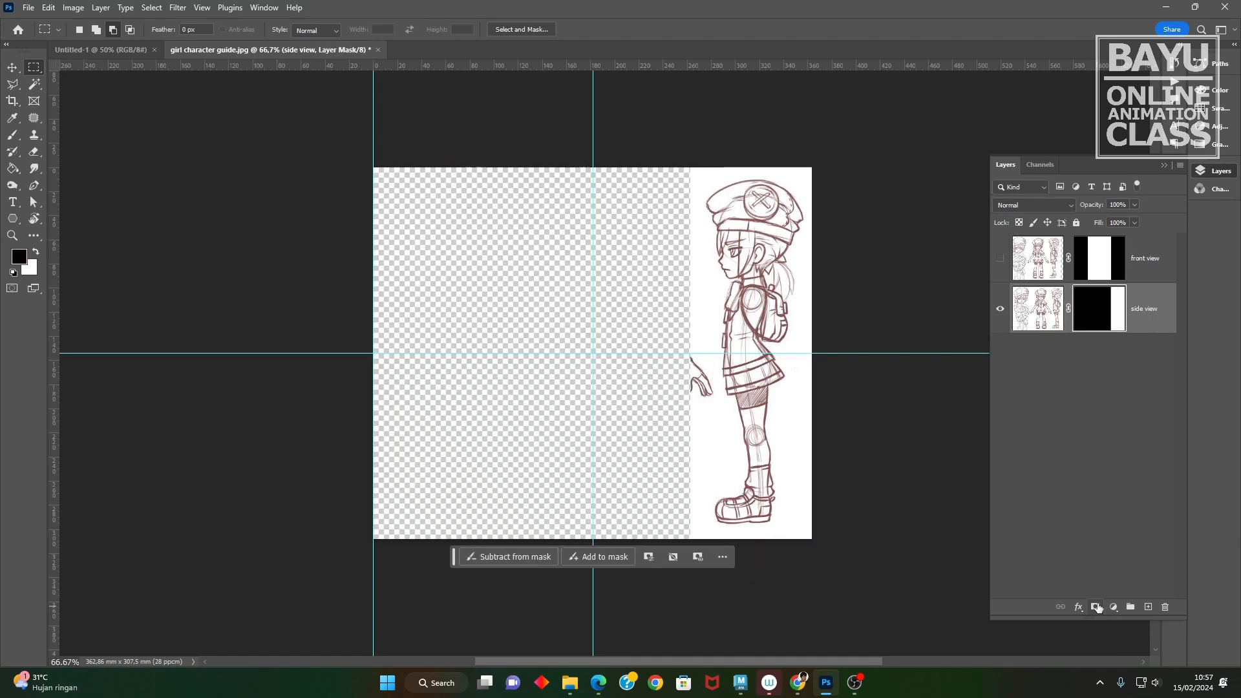
- Nudge the masked side view layer left until the side-facing figure is centred on the vertical guide at the canvas centre
left_click(1032, 308)
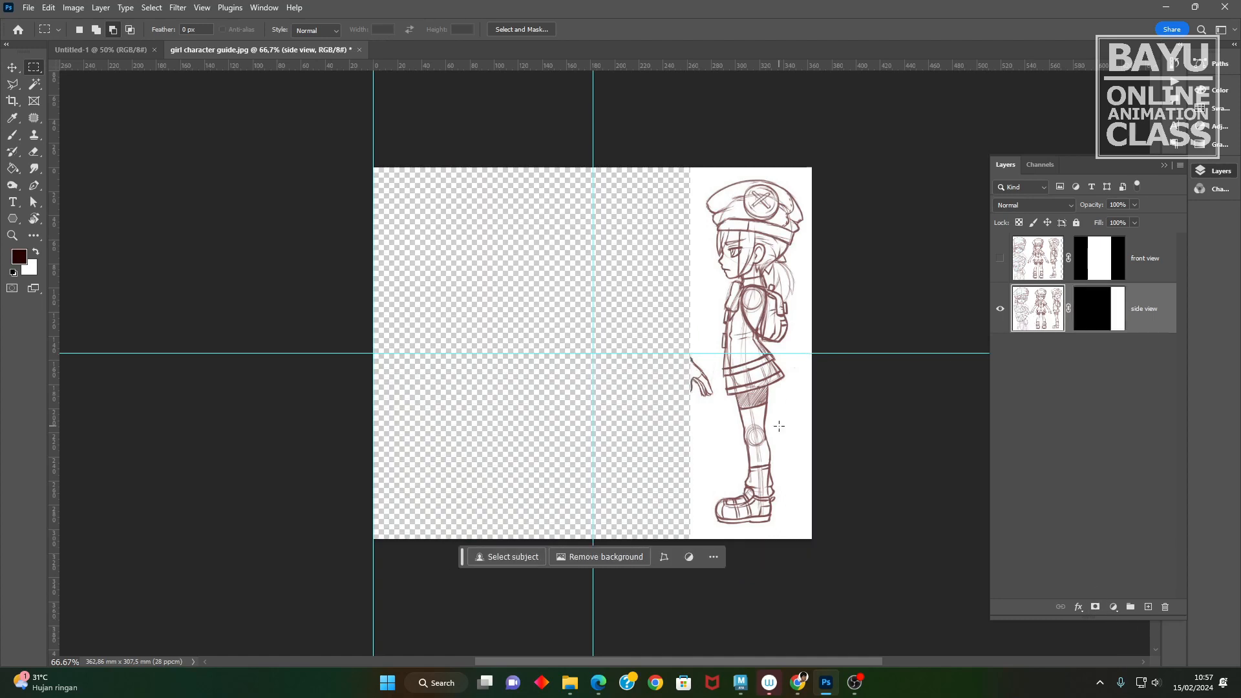
key("v")
key("shift+Left")
key("shift+Left")
key("shift+Left")
key("shift+Left")
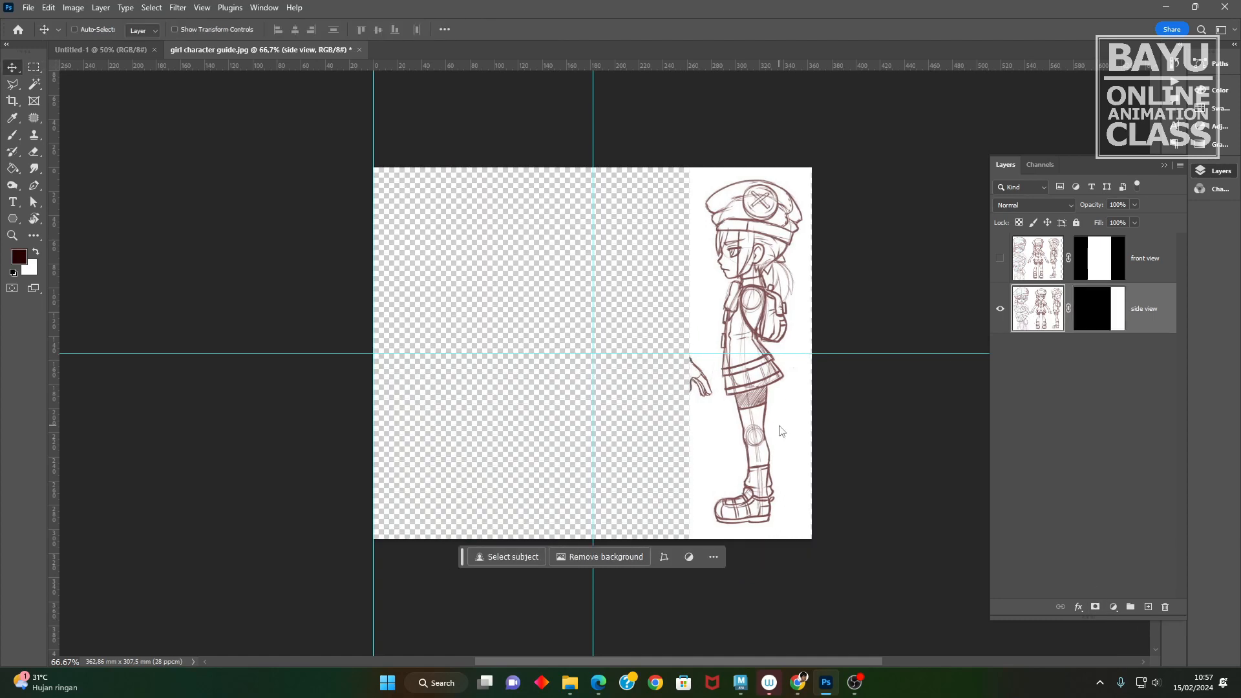
key("shift+Left")
key("shift+Left")
key("shift+Left")
key("shift+Left")
key("shift+Left")
key("shift+Left")
key("shift+Left")
key("shift+Left")
key("shift+Left")
key("shift+Left")
key("shift+Left")
key("shift+Left")
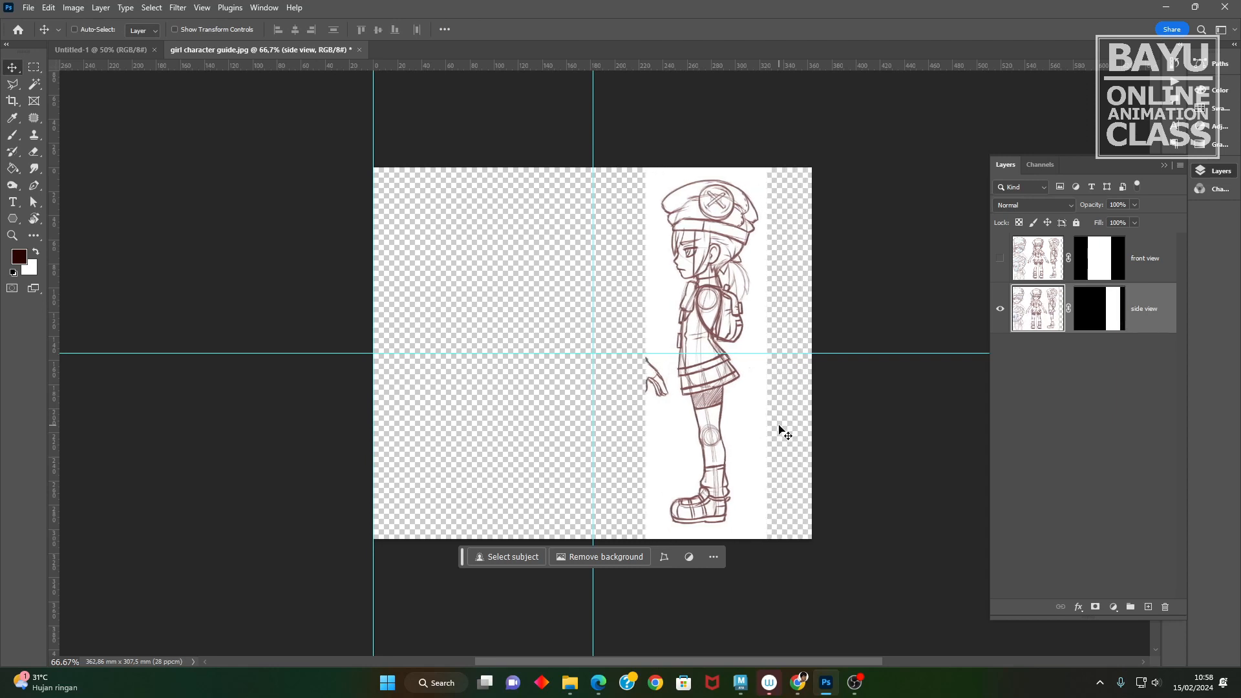
key("shift+Left")
key("shift+Left")
key("shift+Left")
key("shift+Left")
key("shift+Left")
key("shift+Left")
key("shift+Left")
key("shift+Left")
key("shift+Left")
key("shift+Left")
key("shift+Left")
key("shift+Left")
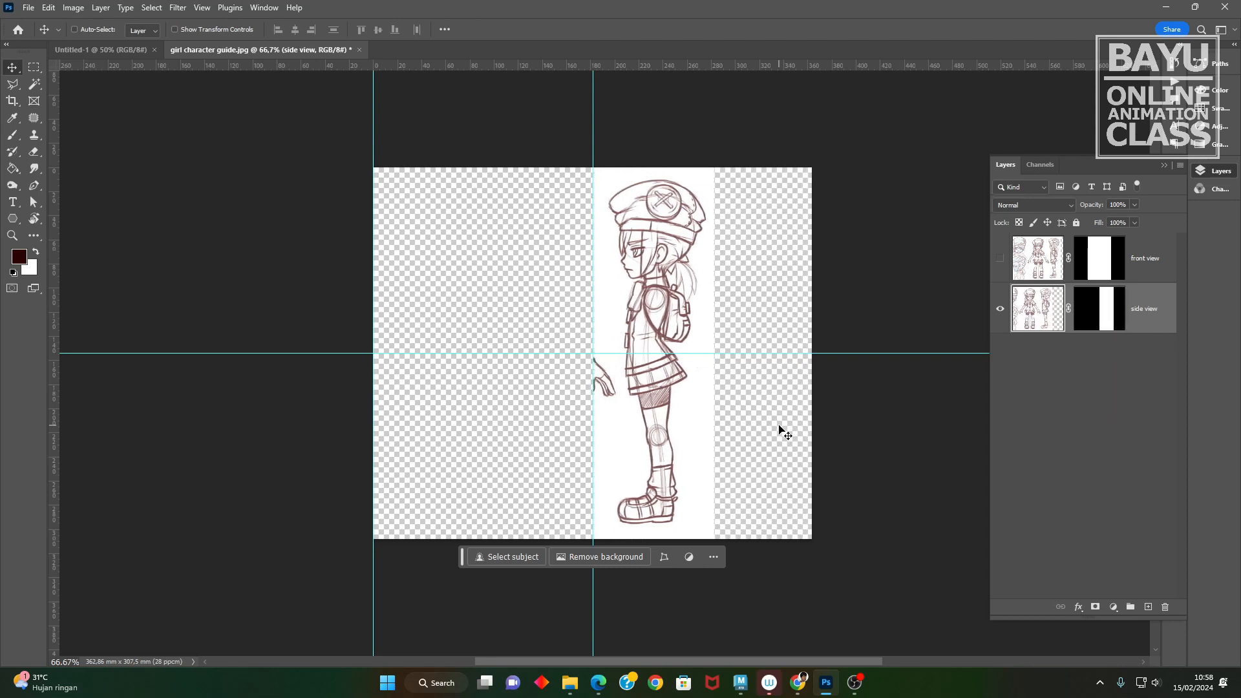
key("shift+Left")
key("shift+Left")
key("shift+Left")
key("shift+Left")
key("shift+Left")
key("shift+Left")
key("shift+Left")
key("shift+Left")
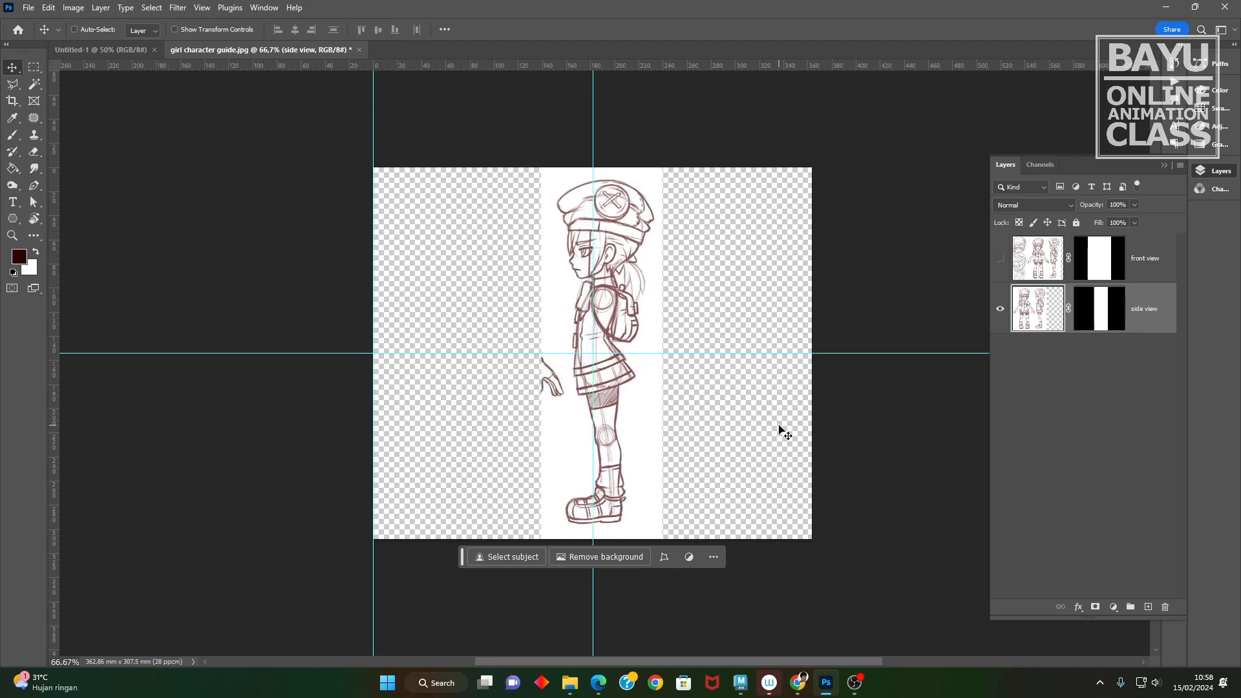
key("shift+Left")
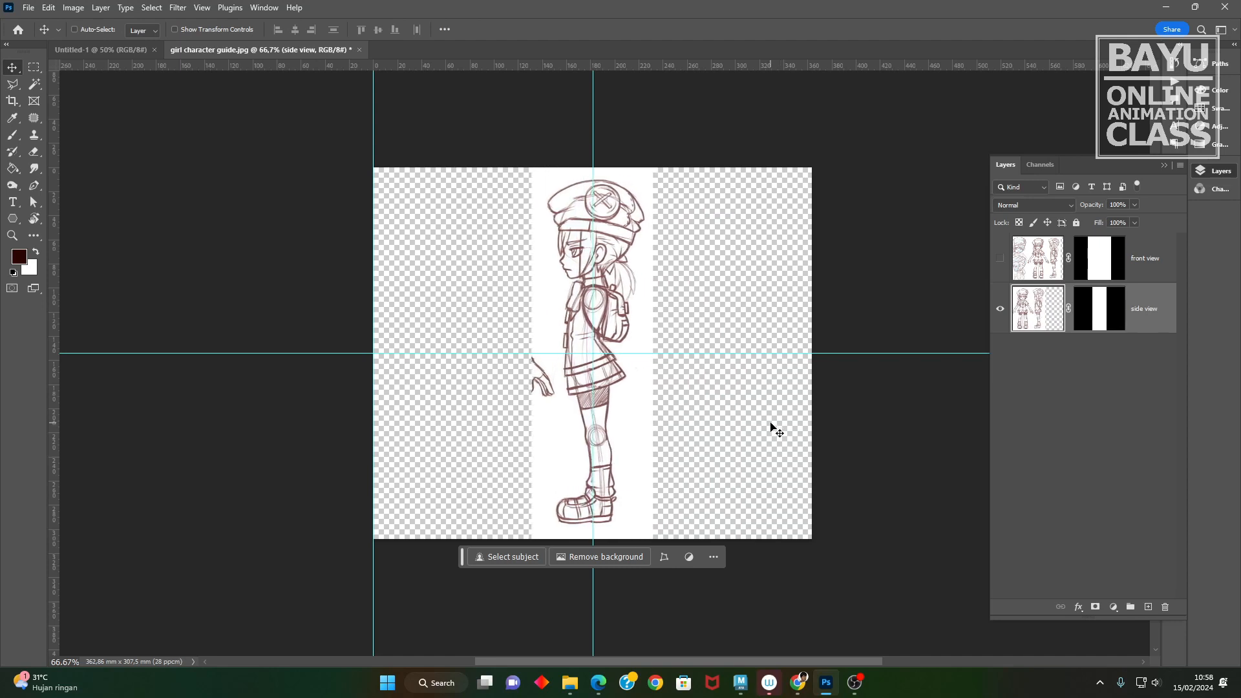
- Add a new empty layer and place it beneath the side view layer
left_click(1106, 561)
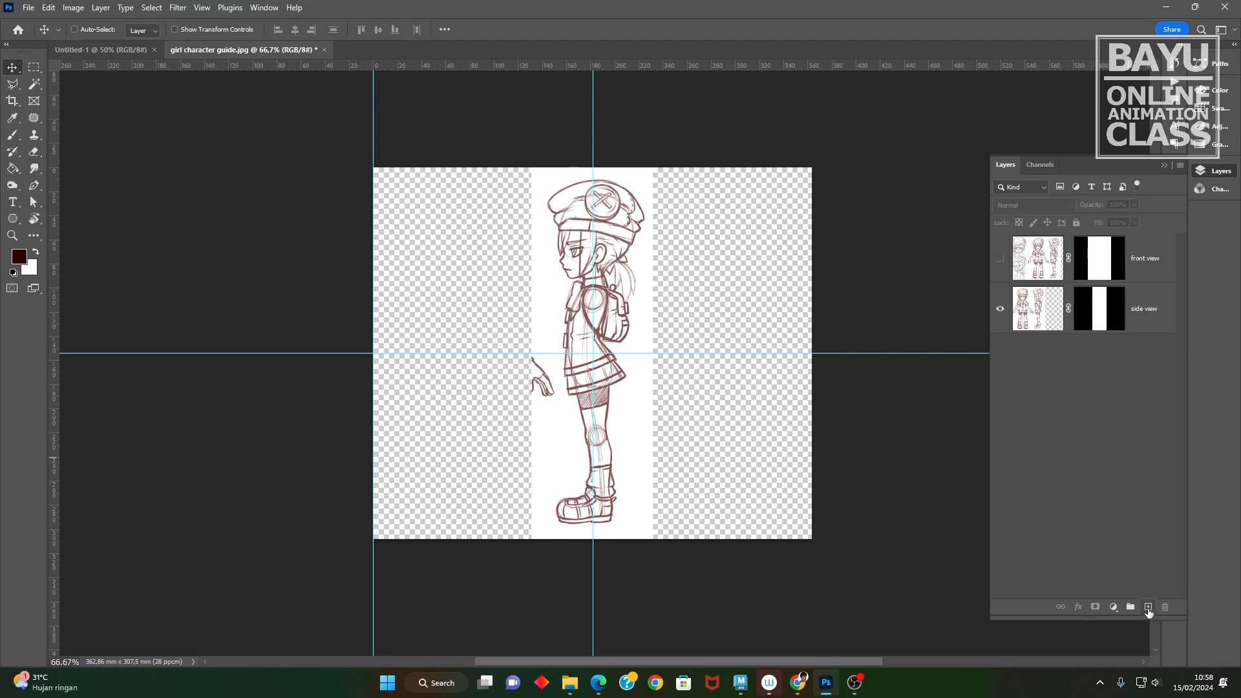
left_click(1149, 609)
left_click_drag(1059, 294, 1033, 403)
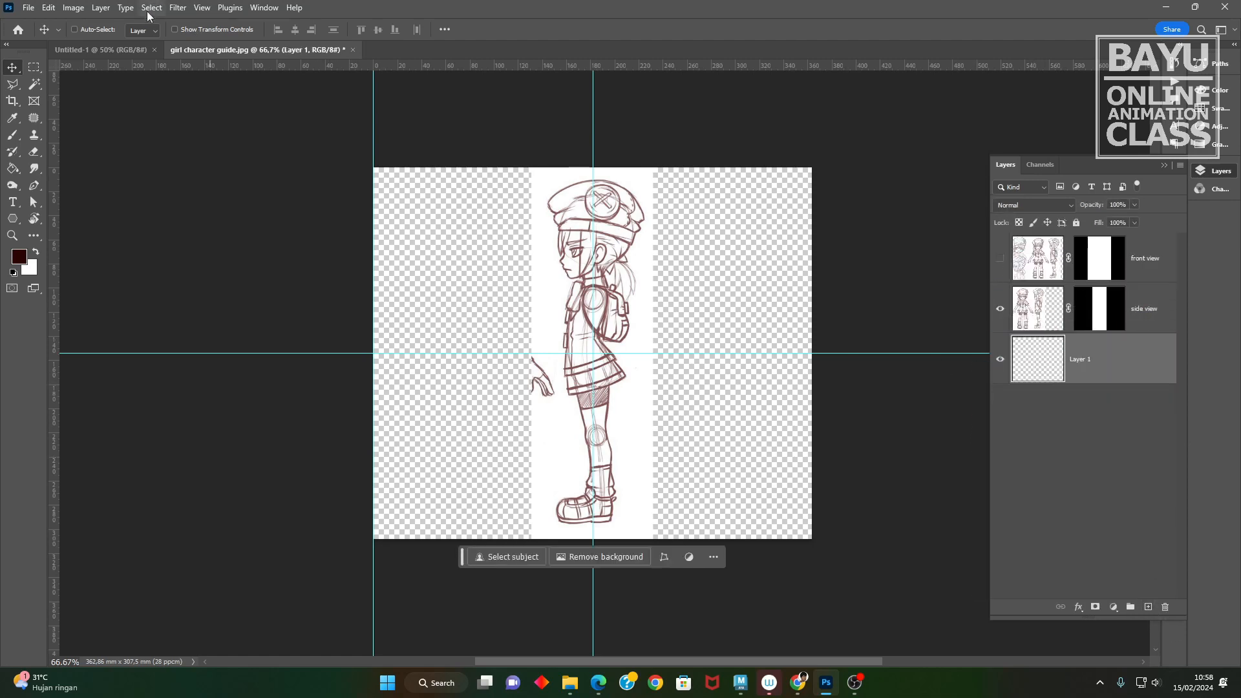
left_click(47, 7)
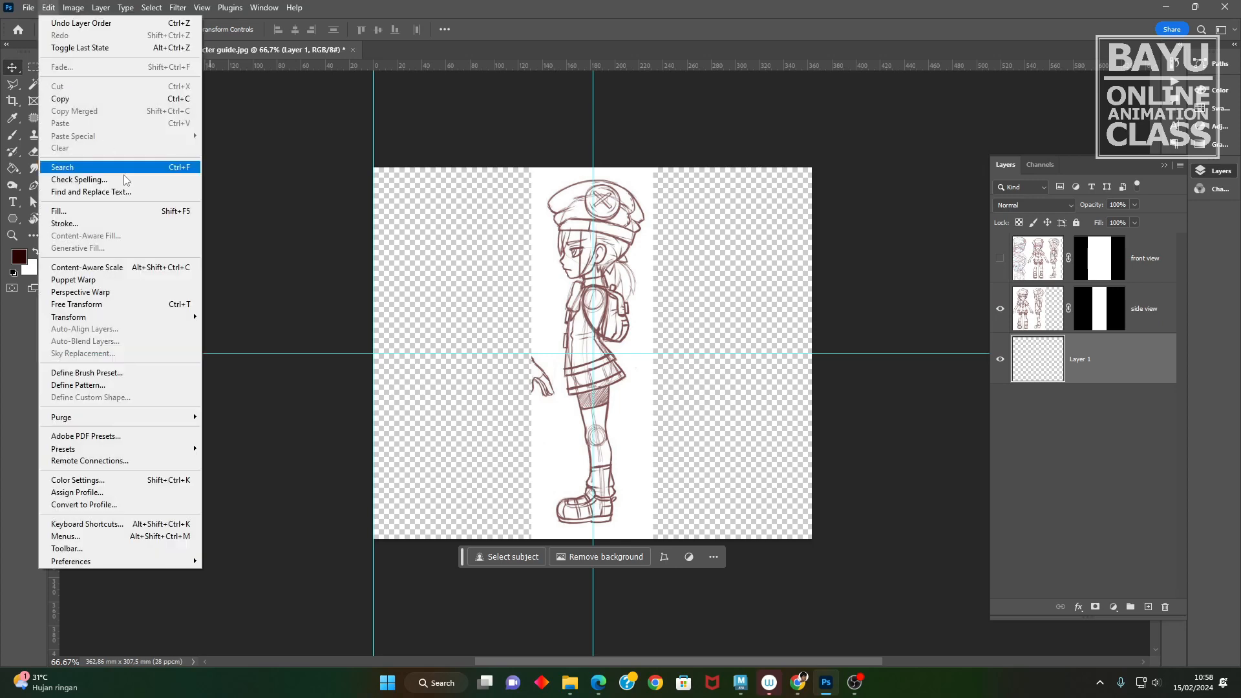
left_click(104, 224)
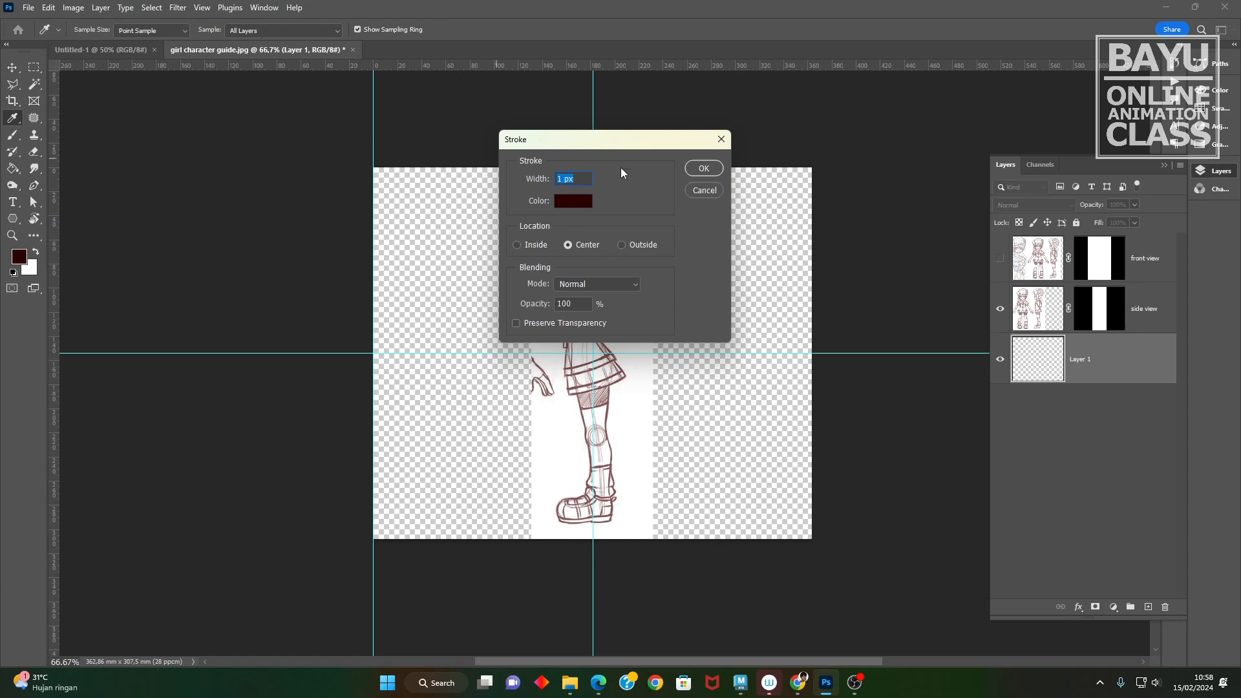
left_click(719, 193)
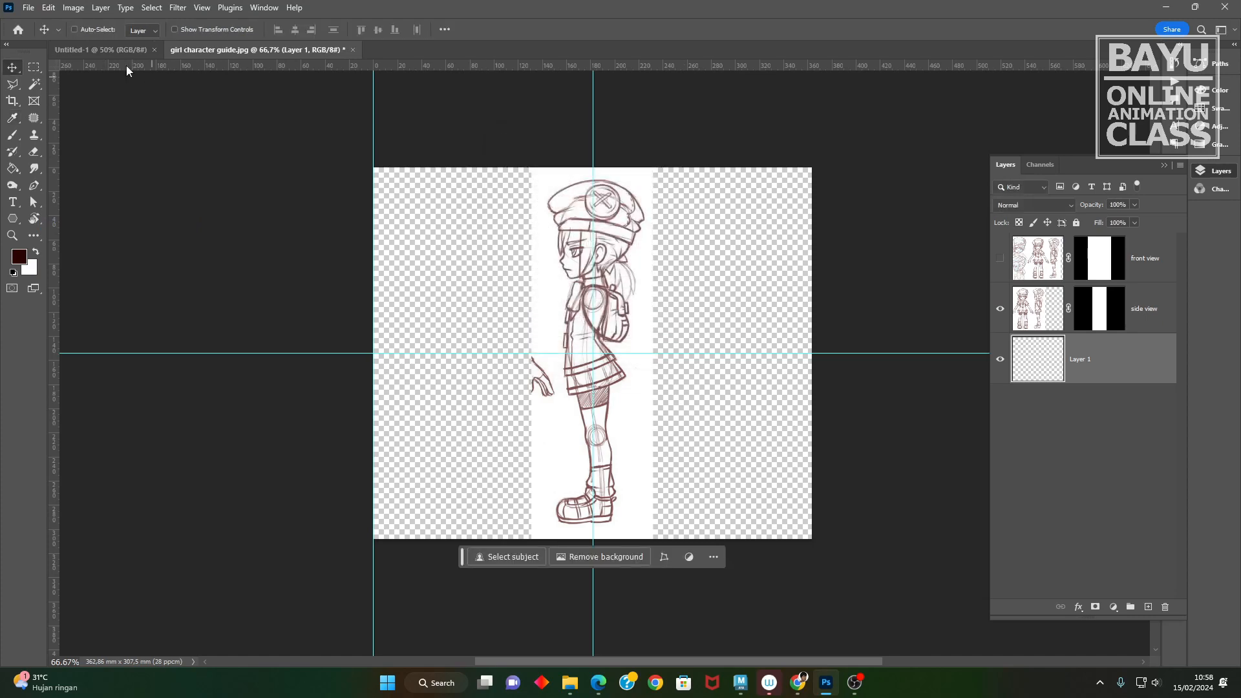
- Fill the new bottom layer with Black at 100% opacity in Normal mode
left_click(49, 8)
left_click(59, 212)
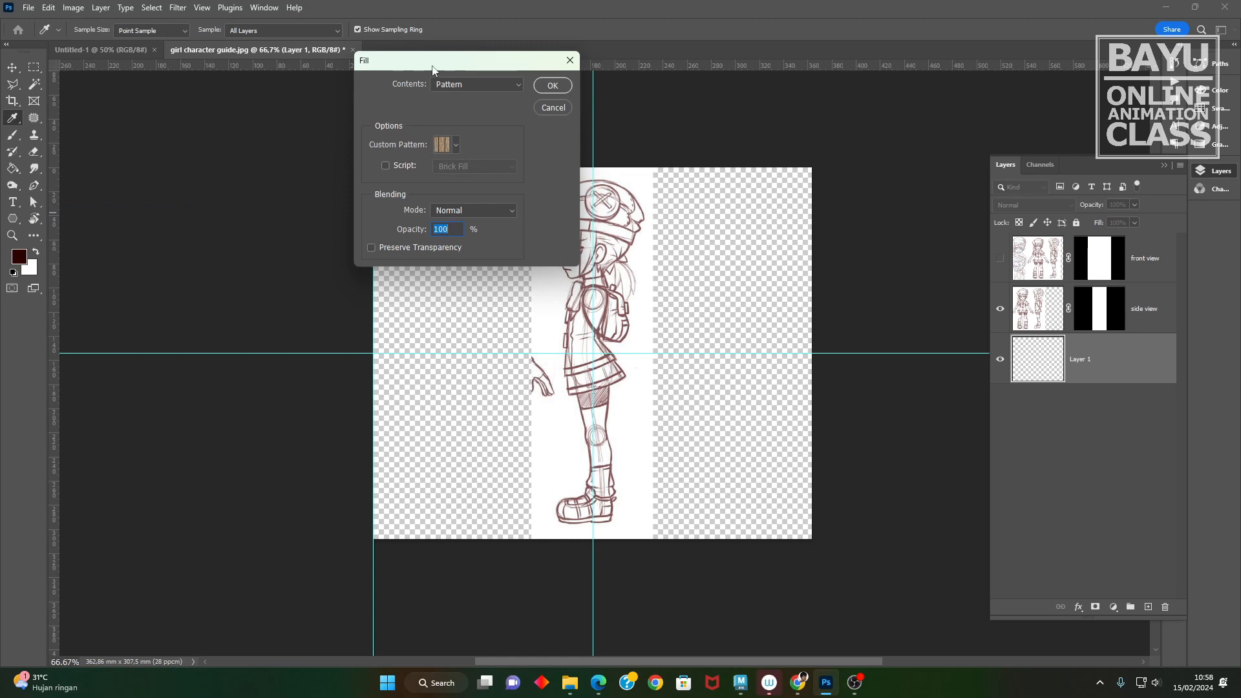
left_click_drag(458, 99, 320, 192)
left_click(344, 177)
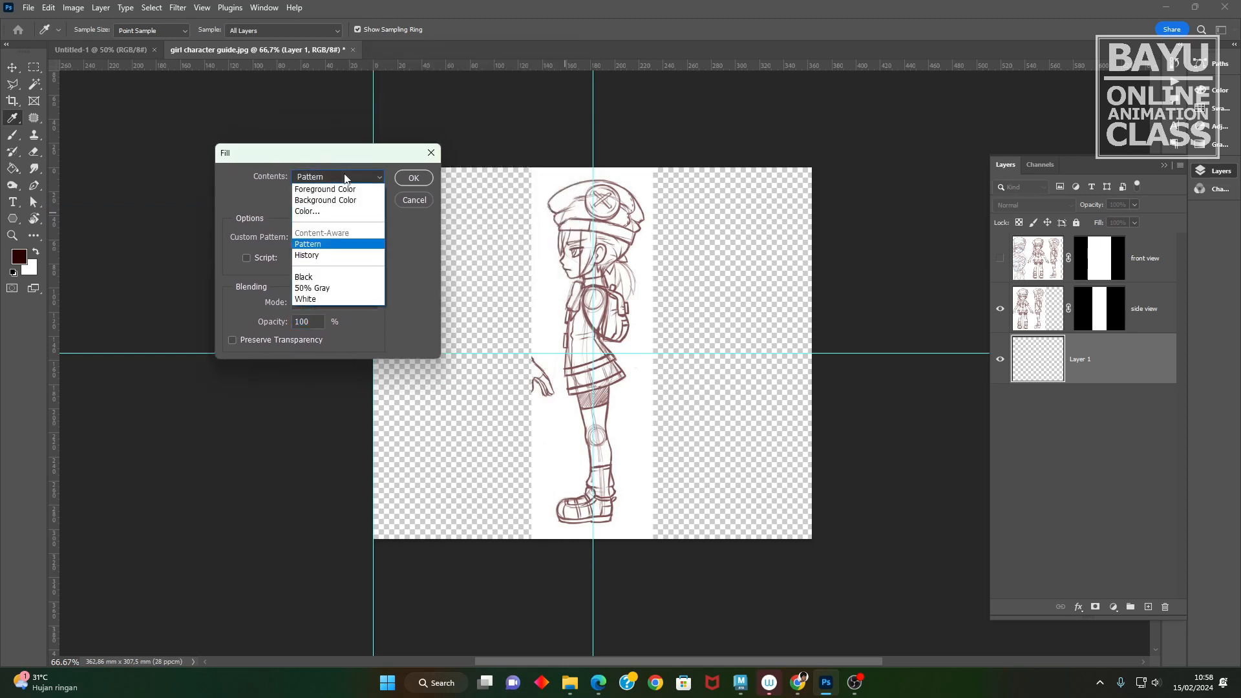
left_click(343, 216)
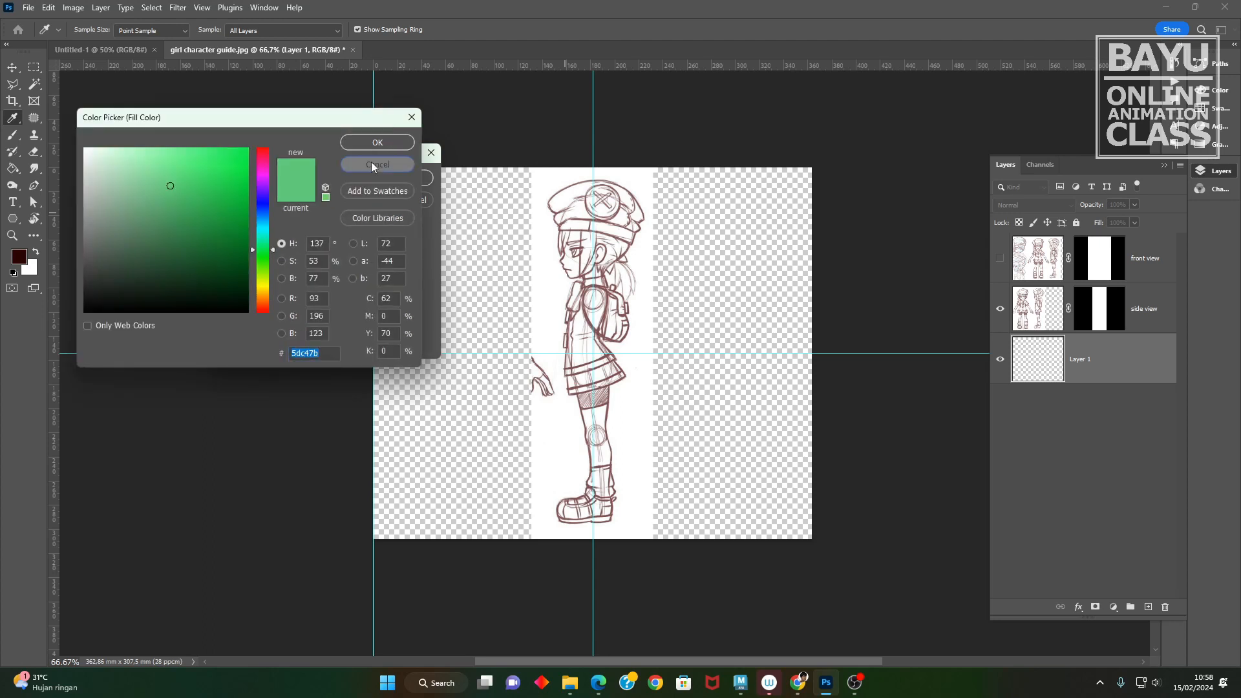
left_click(370, 166)
left_click(333, 177)
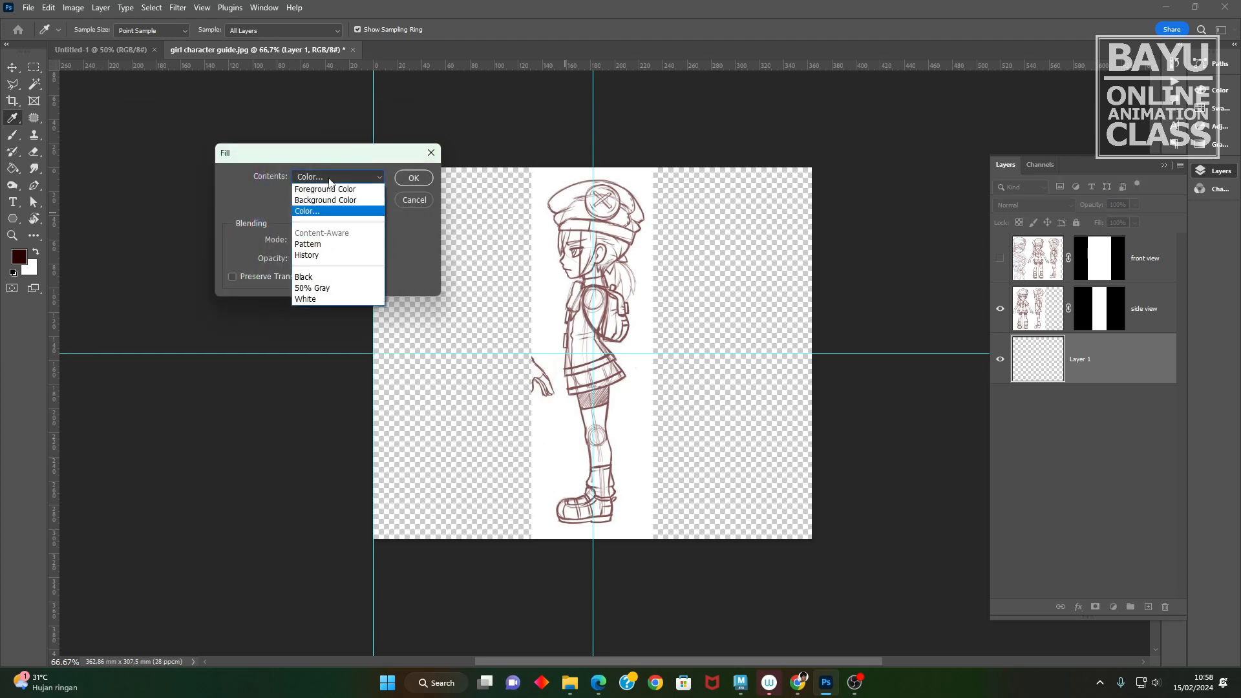
left_click(327, 279)
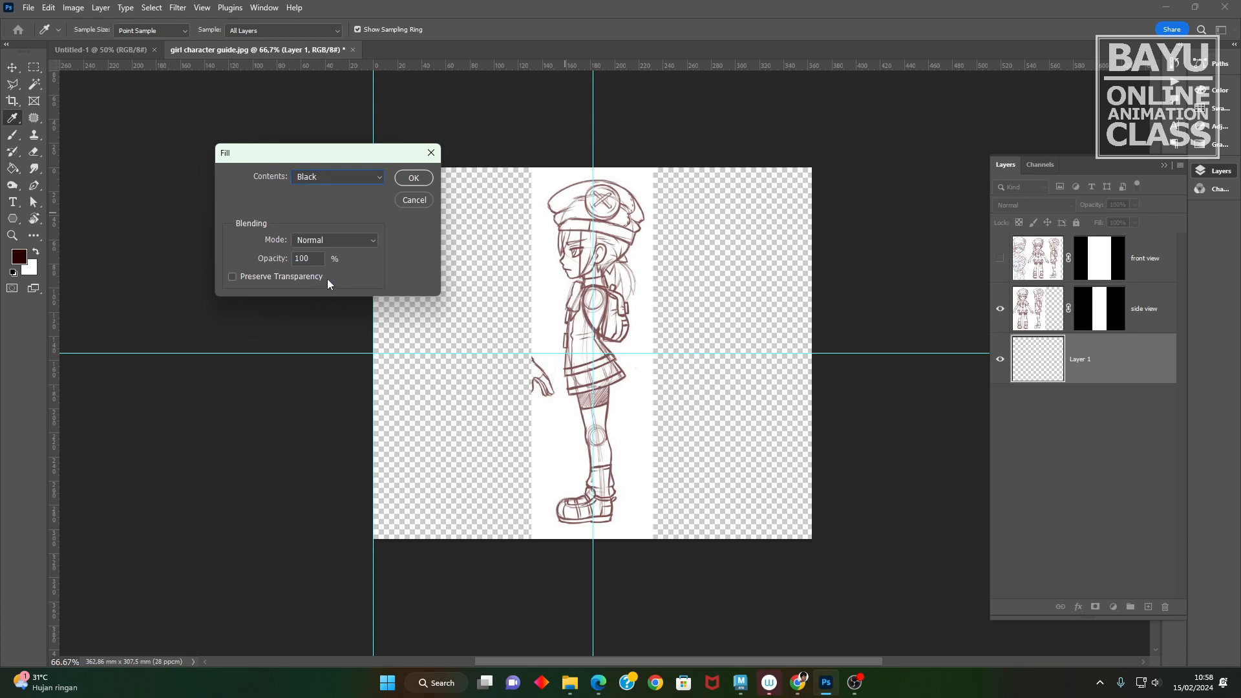
left_click(414, 178)
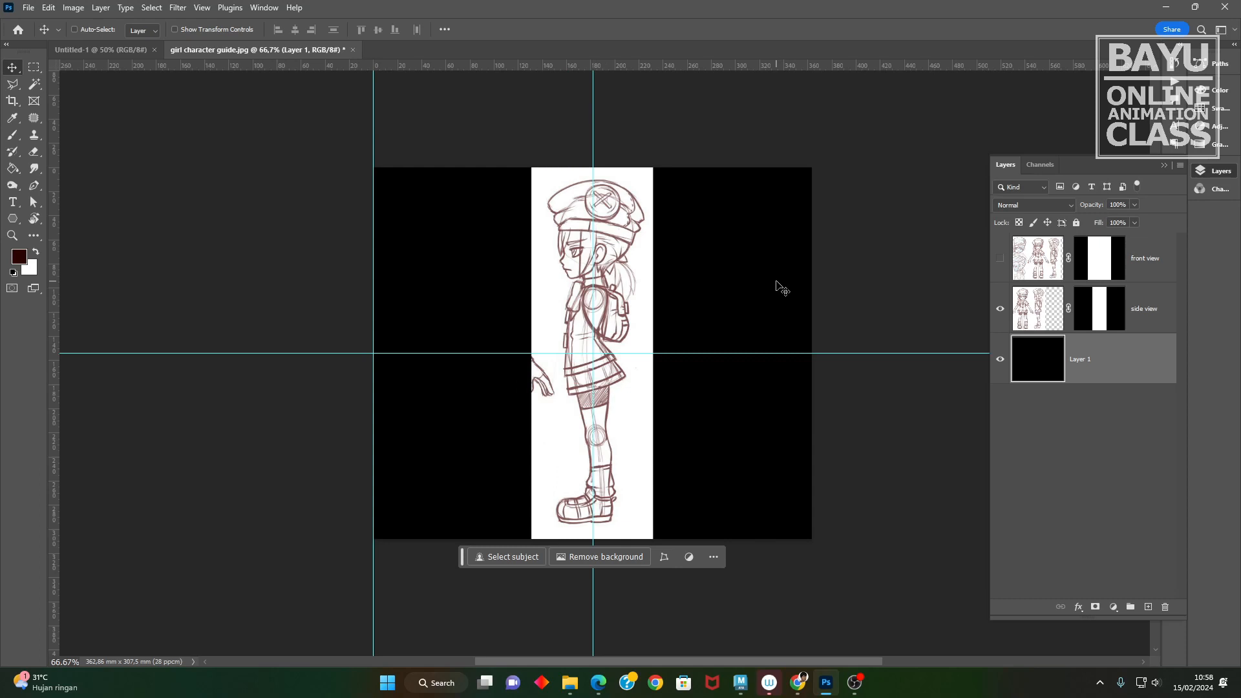
- Invert the colours of the side view and front view layers, leaving front view shown and side view hidden
left_click(1039, 322)
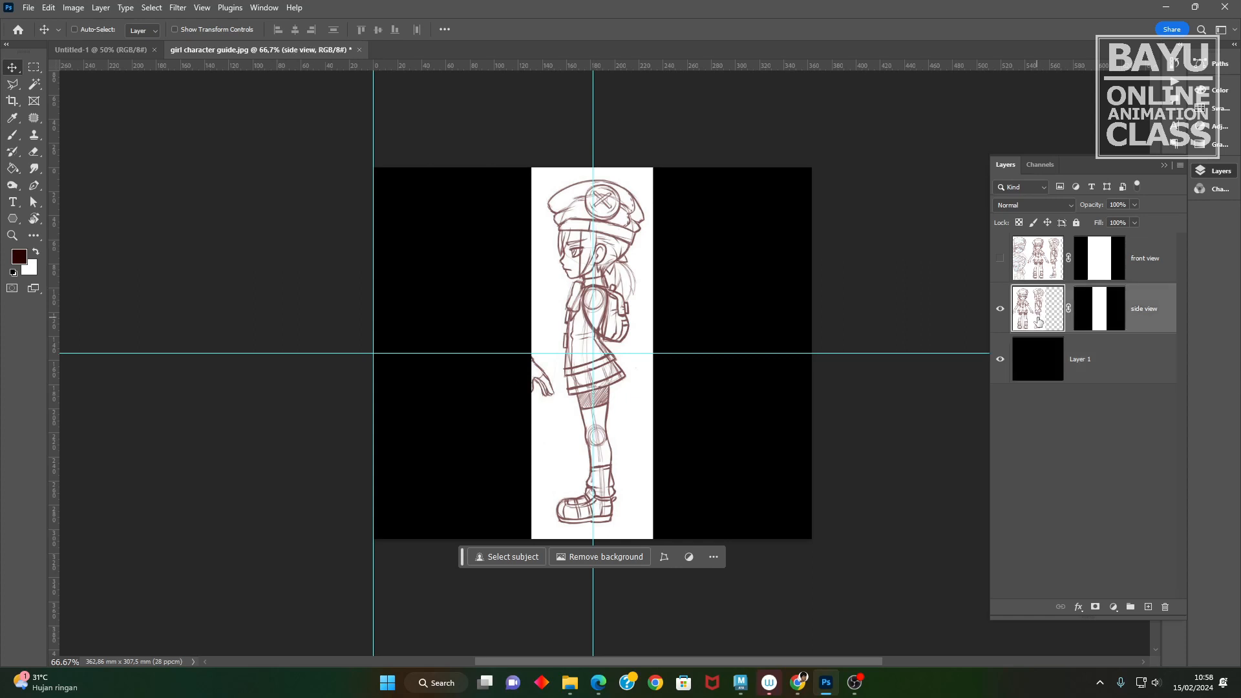
key("ctrl+i")
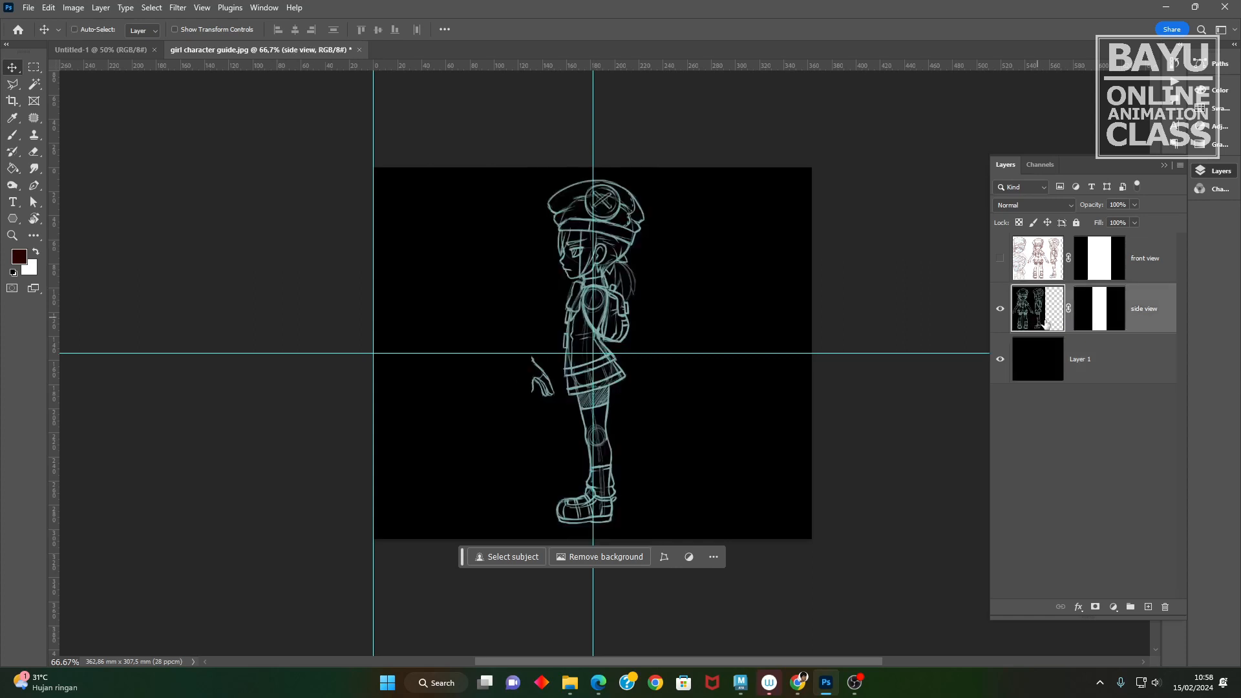
left_click(1048, 269)
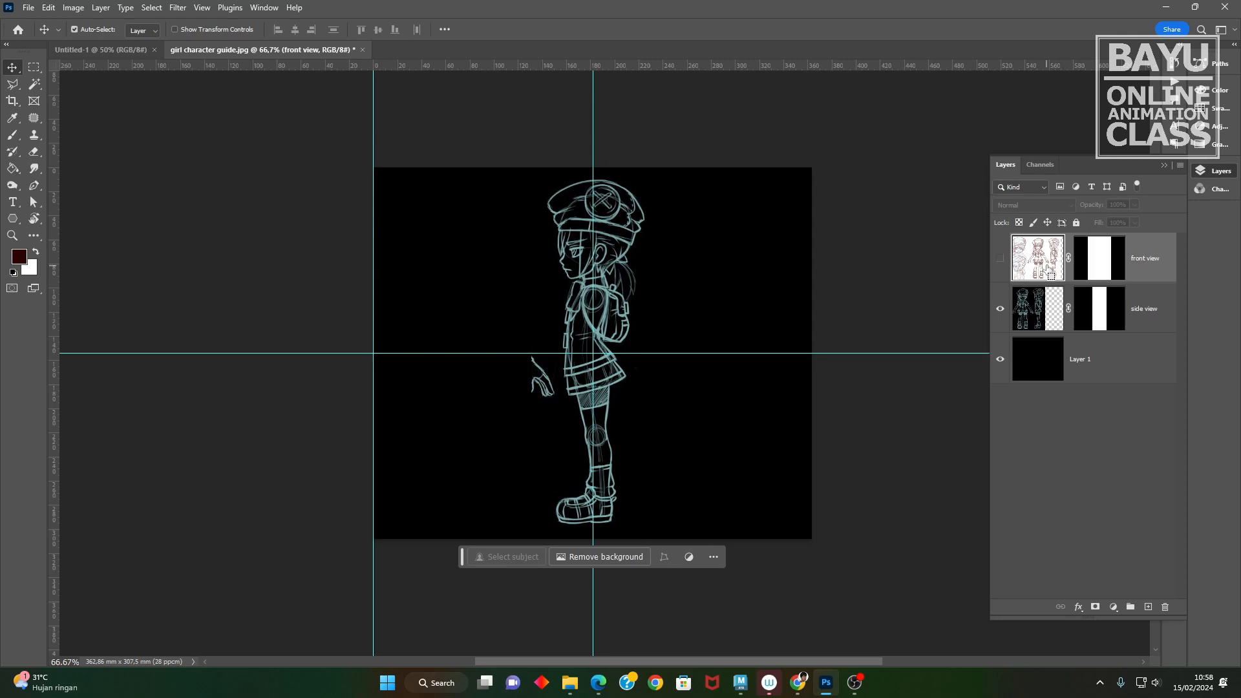
left_click(1001, 258)
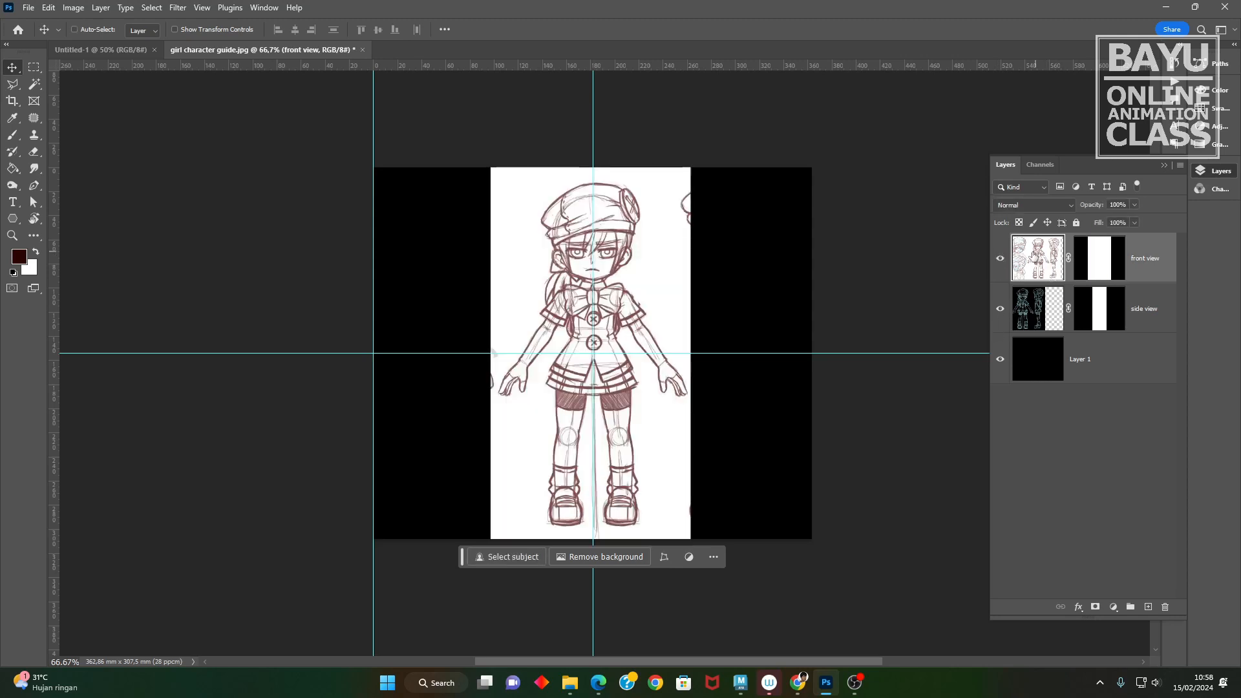
key("ctrl+i")
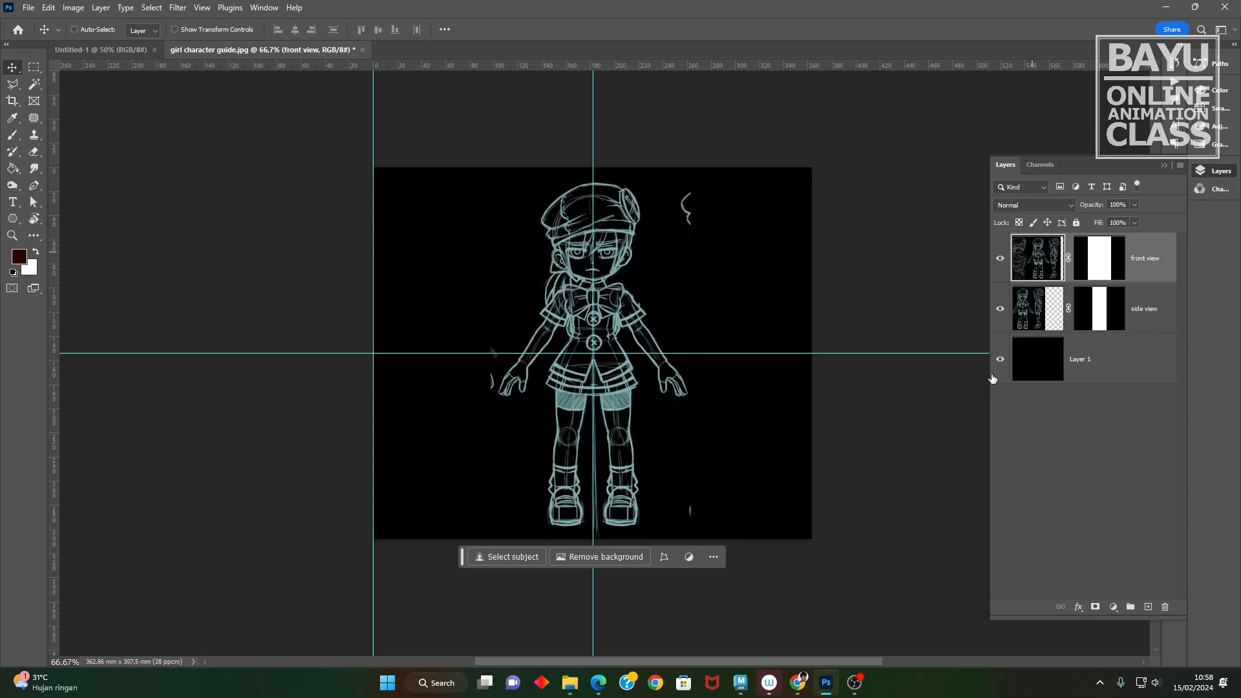
left_click(1000, 308)
left_click(73, 7)
mouse_move(129, 43)
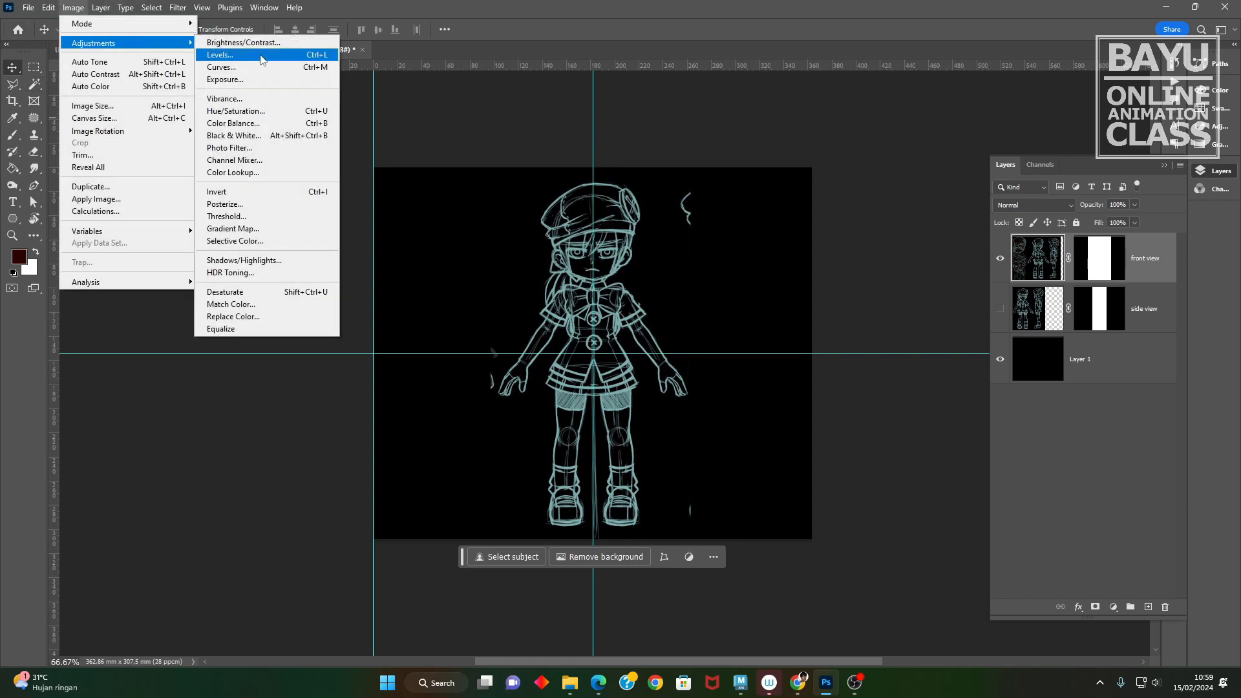
left_click(221, 66)
left_click_drag(762, 222, 780, 309)
left_click(1064, 355)
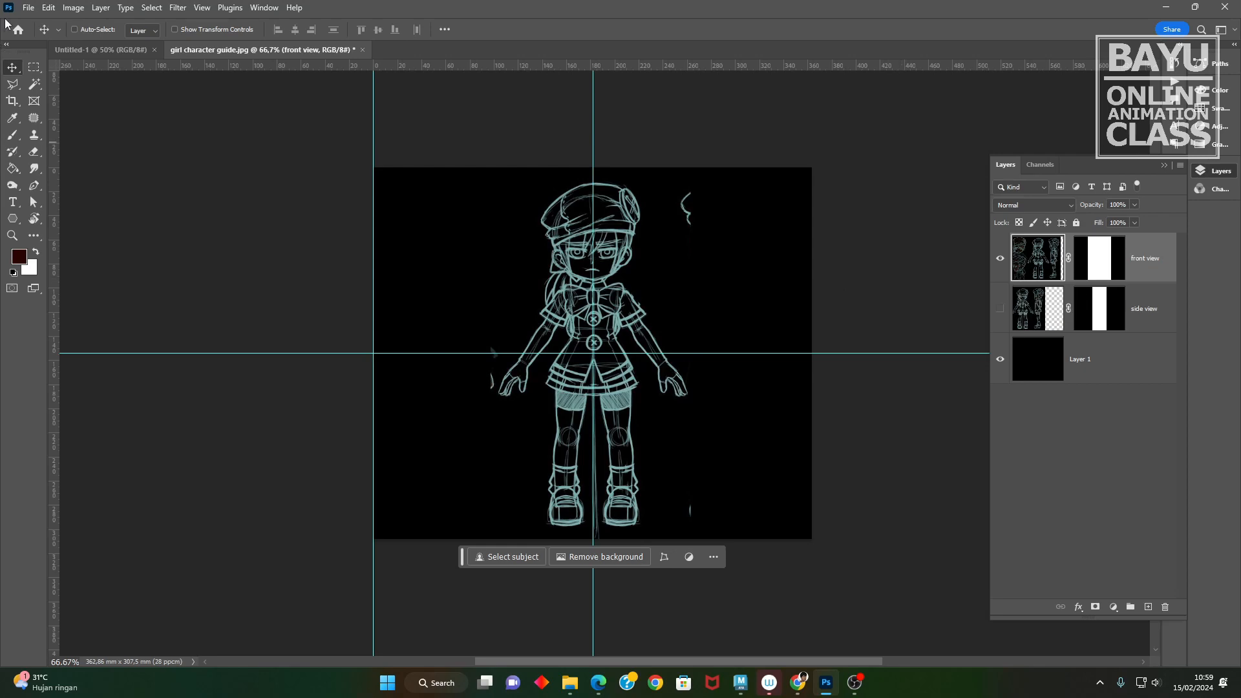
left_click(28, 8)
left_click(91, 167)
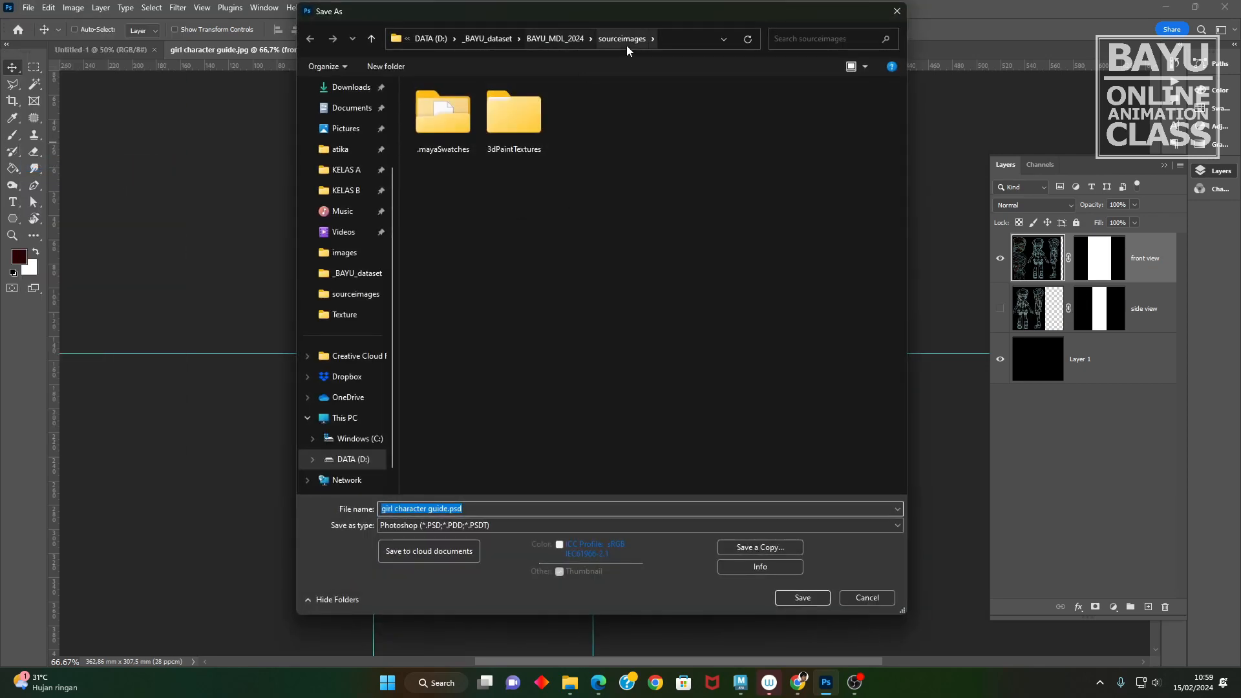
left_click(485, 530)
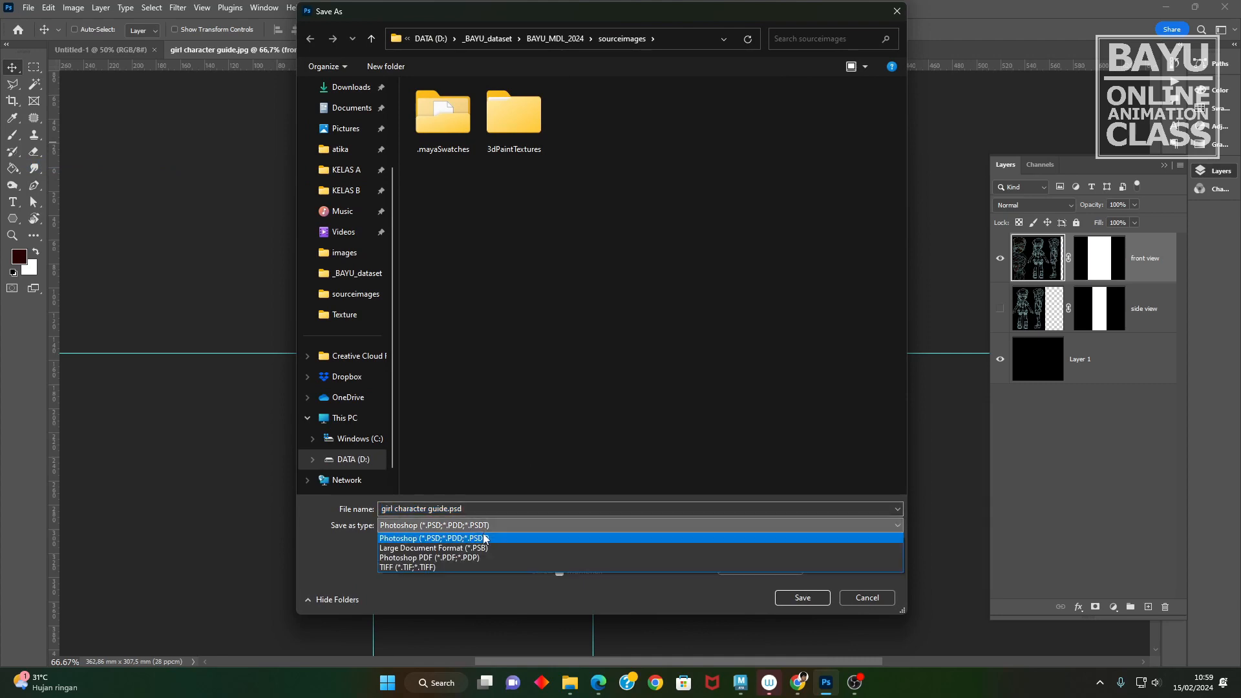
left_click(851, 602)
left_click(867, 598)
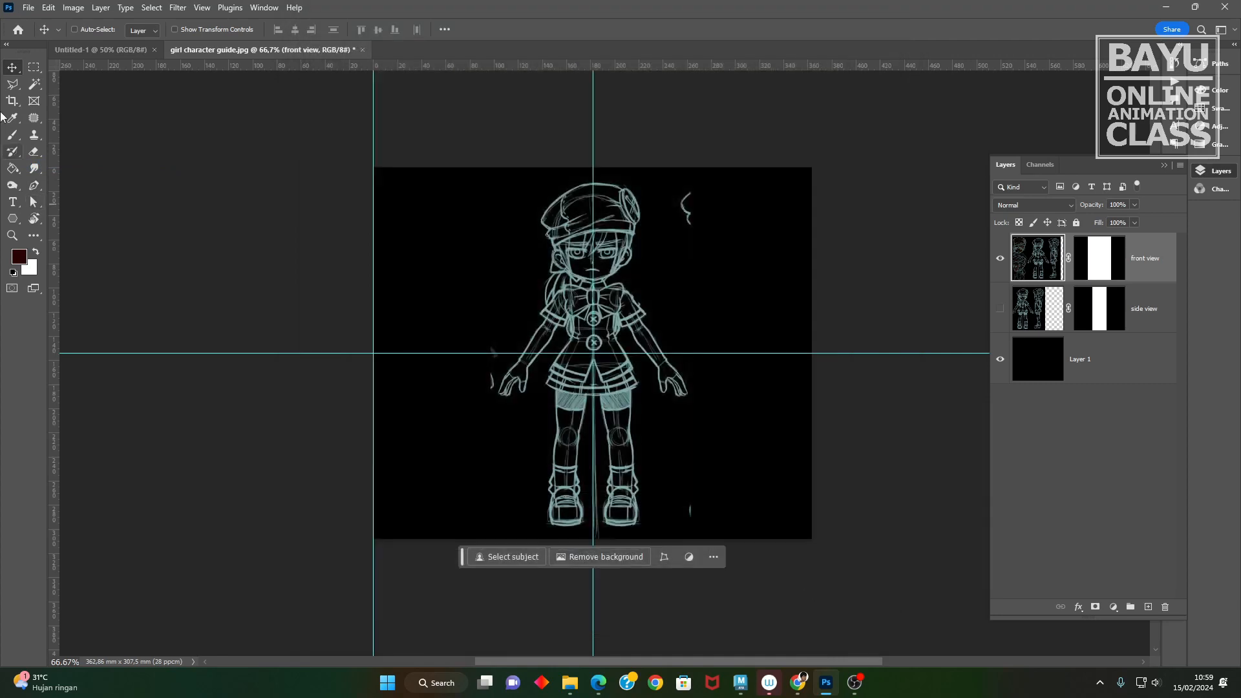
left_click(29, 8)
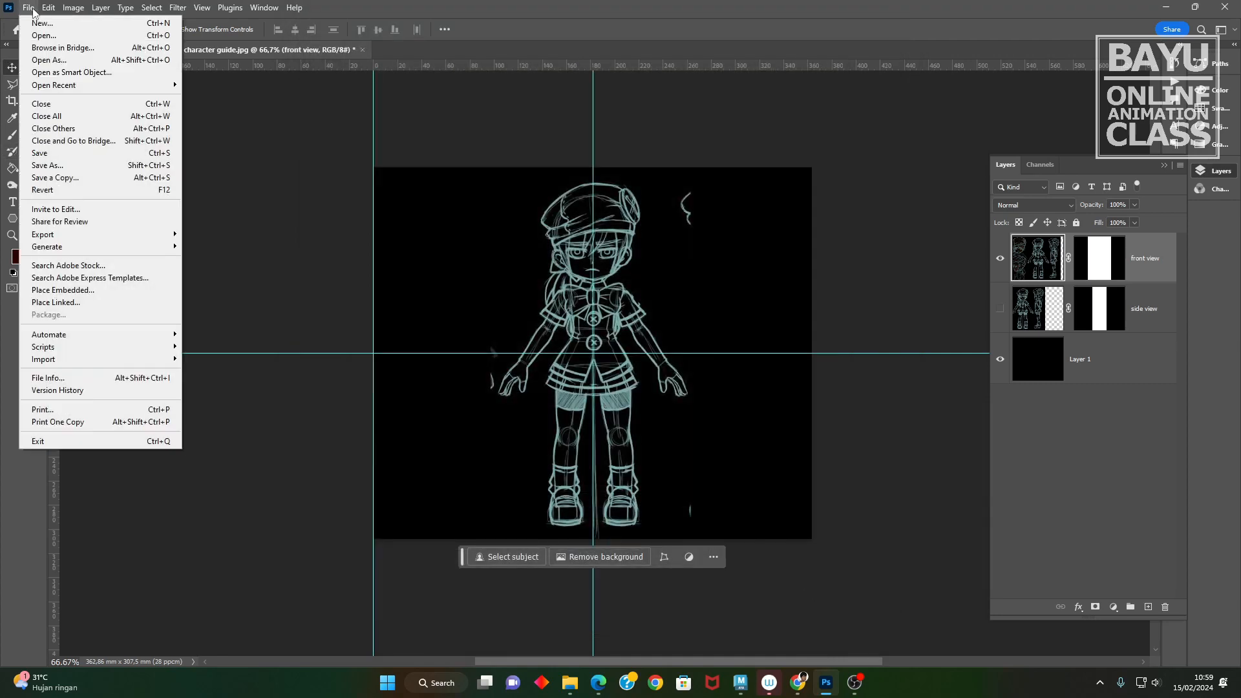
left_click(71, 168)
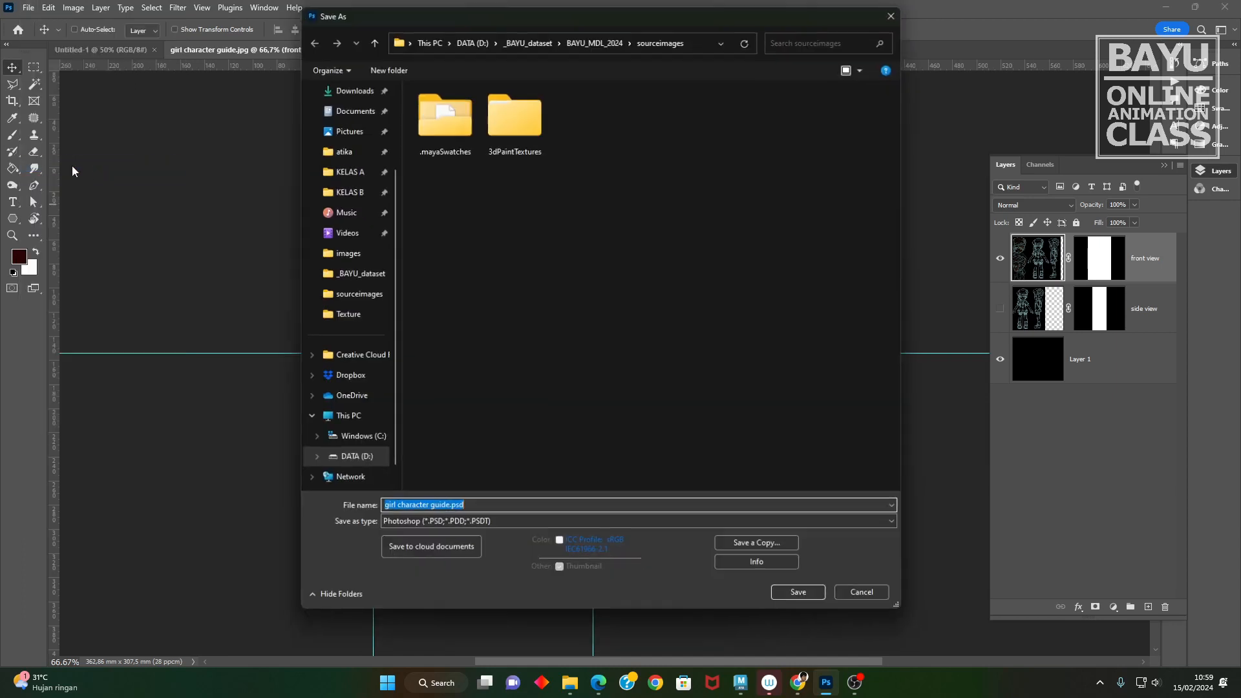
left_click(488, 527)
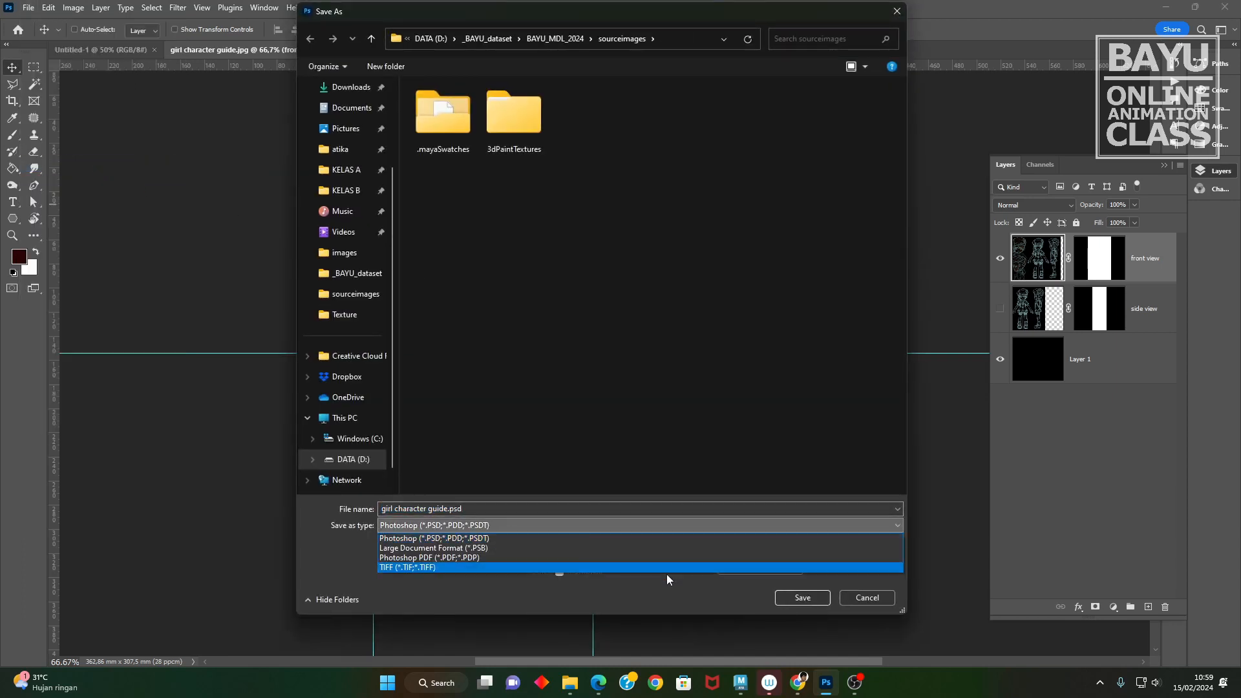
left_click(867, 597)
left_click(867, 597)
- Save a copy of the document as a JPEG named "girl character front view" in the sourceimages folder
left_click(28, 8)
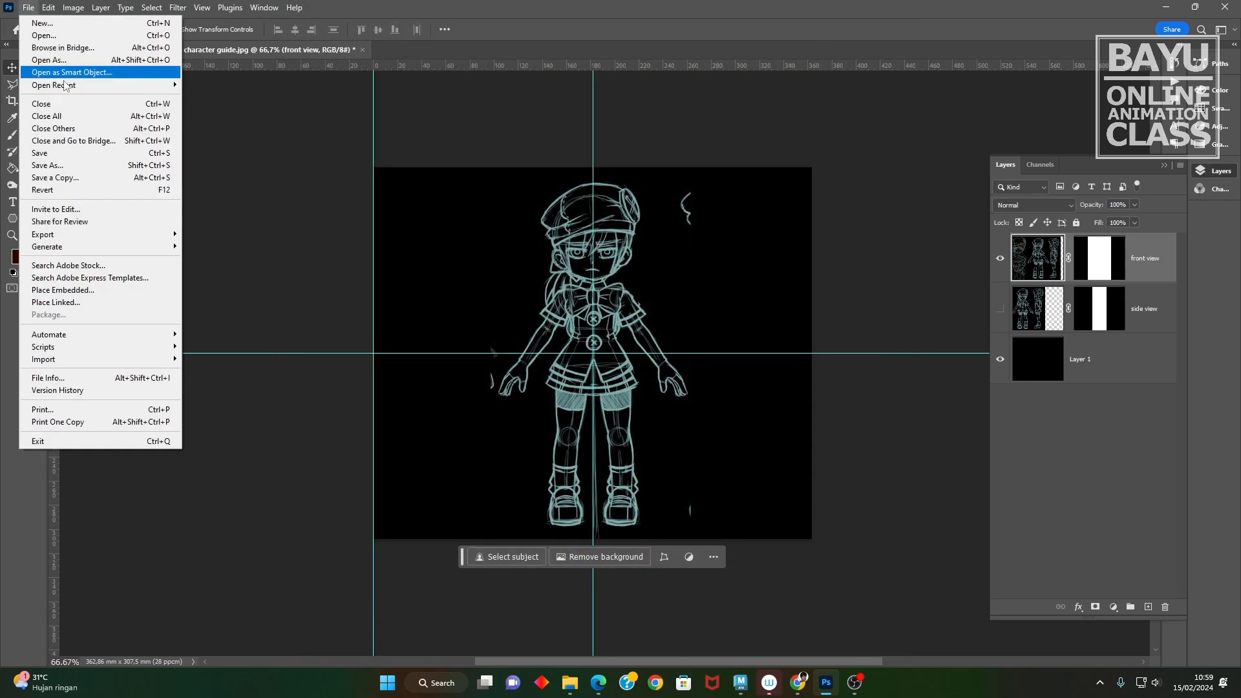
left_click(97, 178)
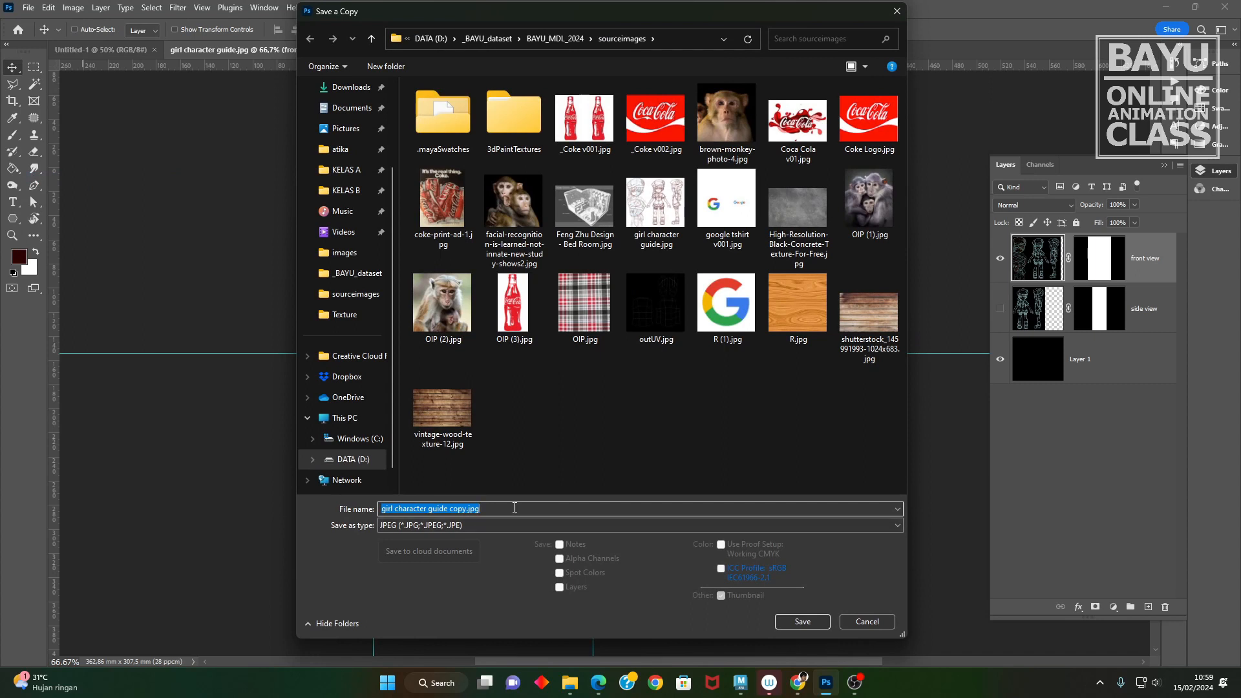
left_click(515, 507)
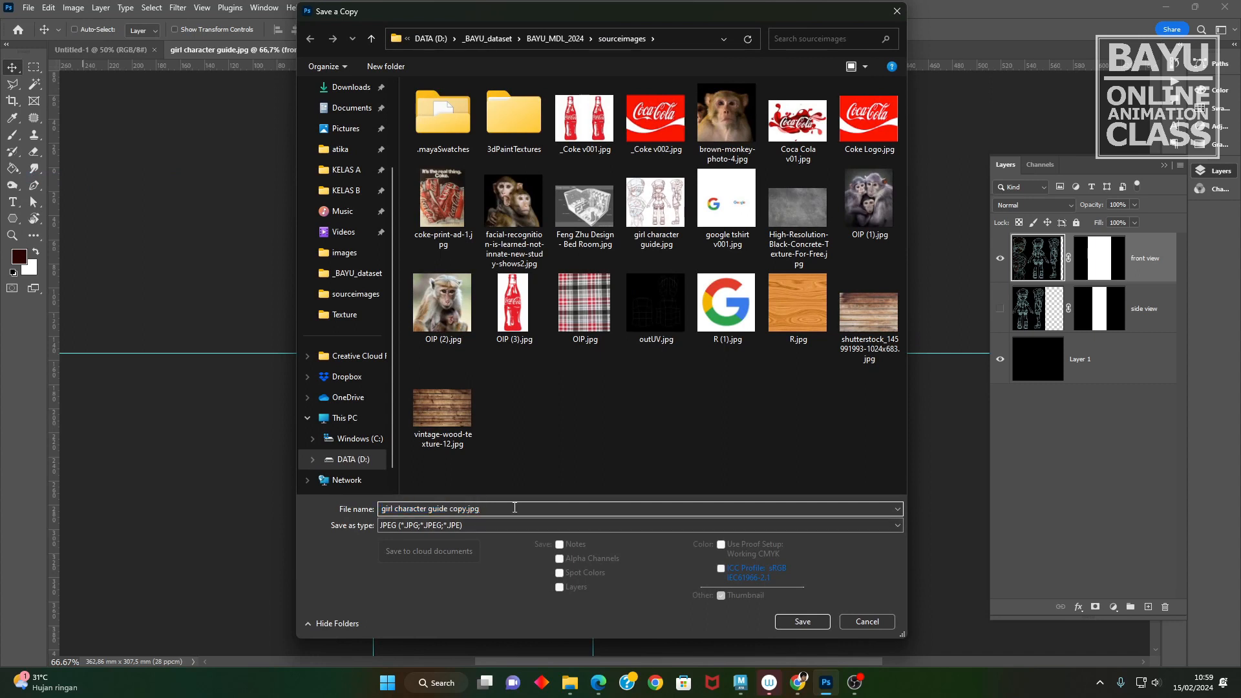
key("BackSpace")
key("BackSpace")
key("BackSpace")
key("BackSpace")
key("BackSpace")
key("BackSpace")
key("BackSpace")
key("BackSpace")
key("BackSpace")
key("BackSpace")
type("front view")
left_click(794, 624)
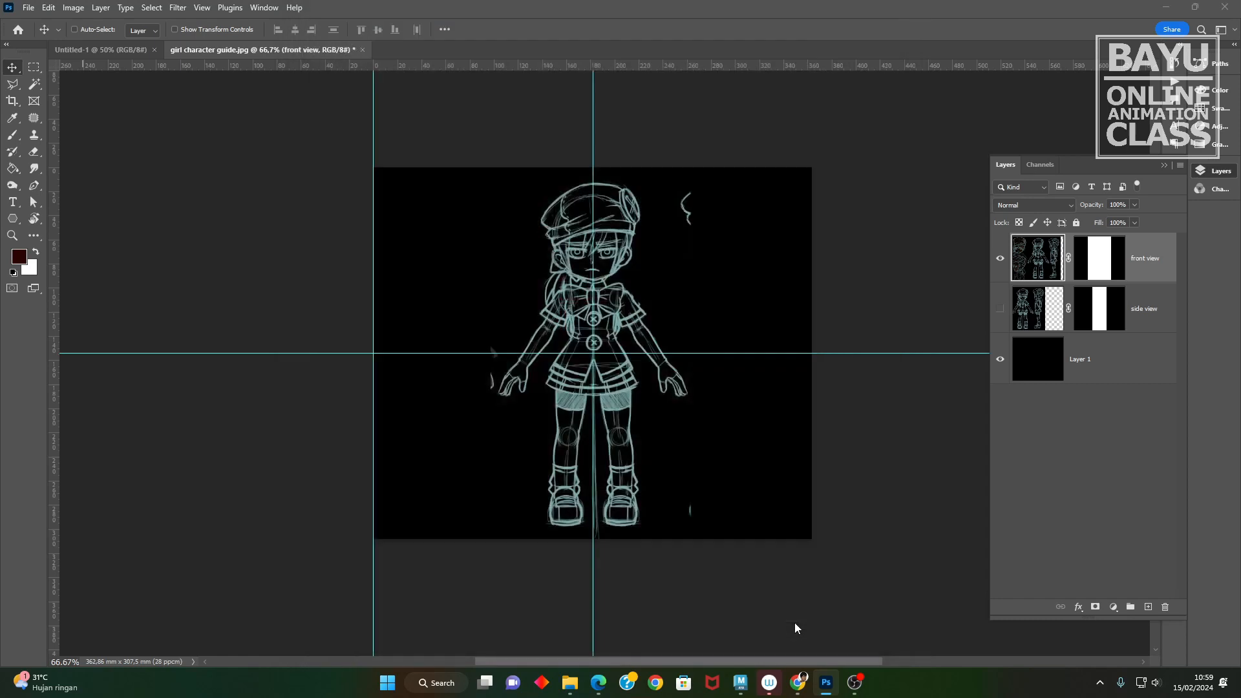
- Set the front view copy's JPEG options to Baseline Optimized at the highest quality and finish the export
left_click(560, 280)
left_click_drag(636, 227, 679, 227)
left_click(691, 169)
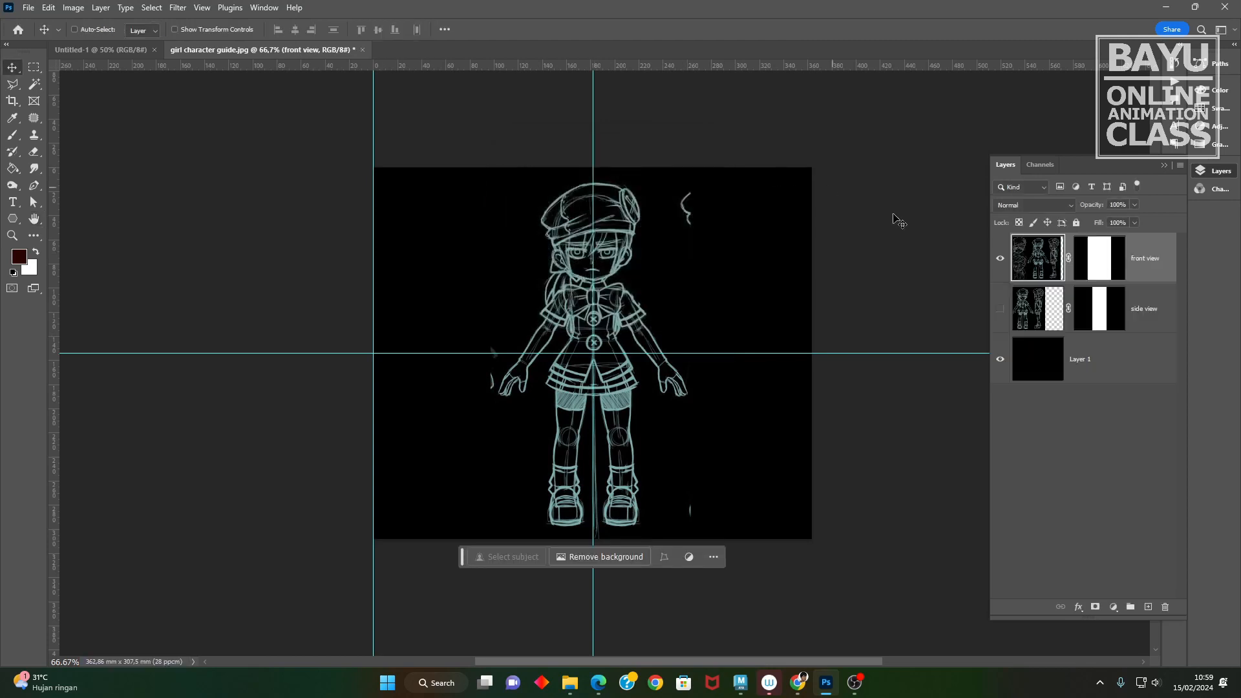
- Hide the front view layer and show the side view layer
left_click(1001, 258)
left_click(1000, 309)
left_click(29, 7)
left_click(91, 166)
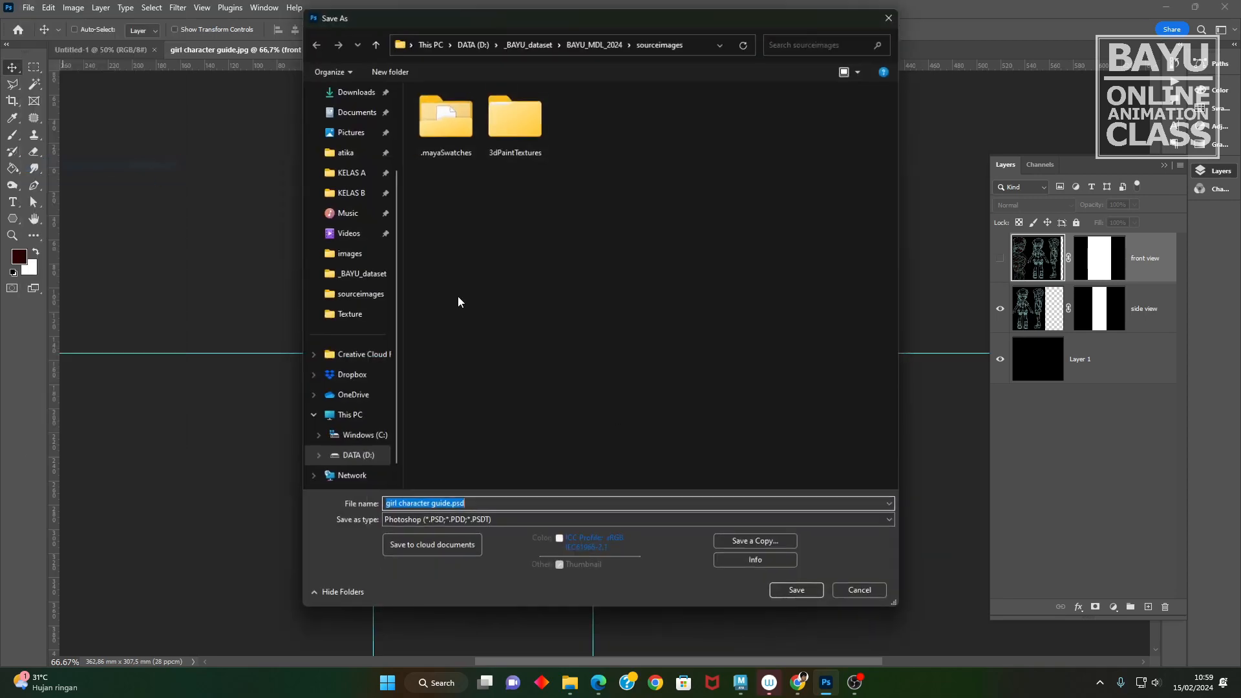
left_click(511, 526)
left_click(867, 596)
left_click(867, 596)
- Save a copy of the document as "girl character side view.jpg" in sourceimages, basing the name on the existing front view file
left_click(28, 8)
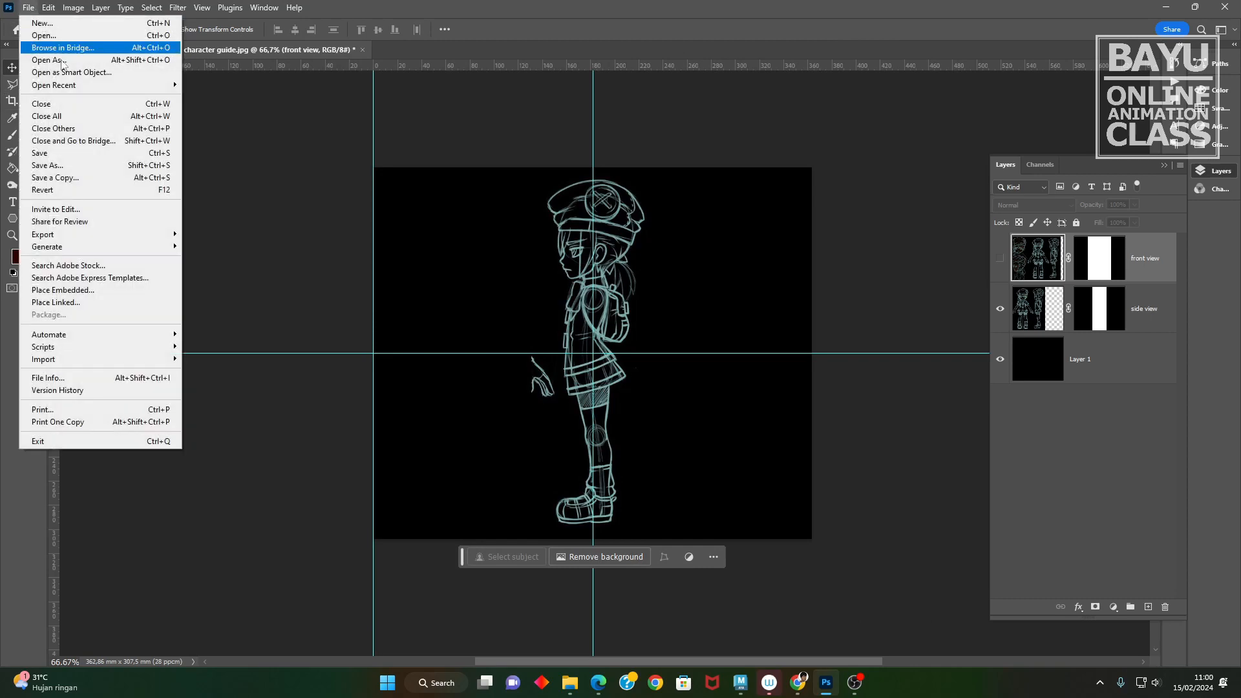
left_click(76, 181)
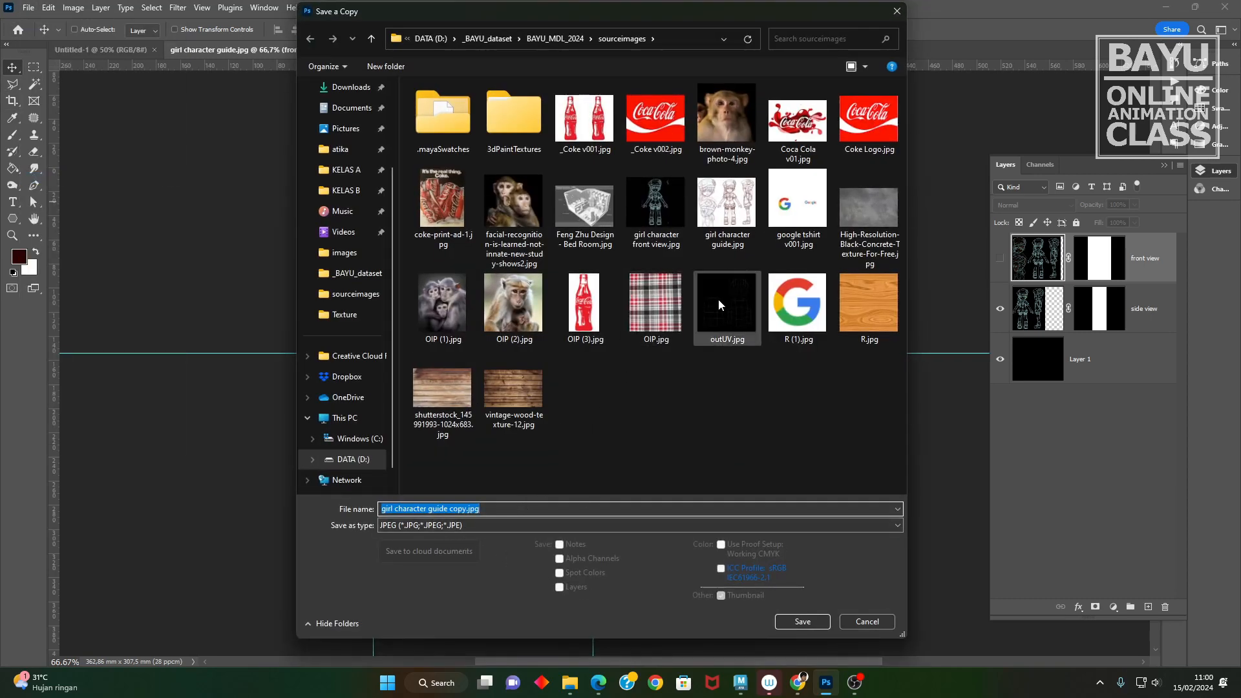
left_click(662, 216)
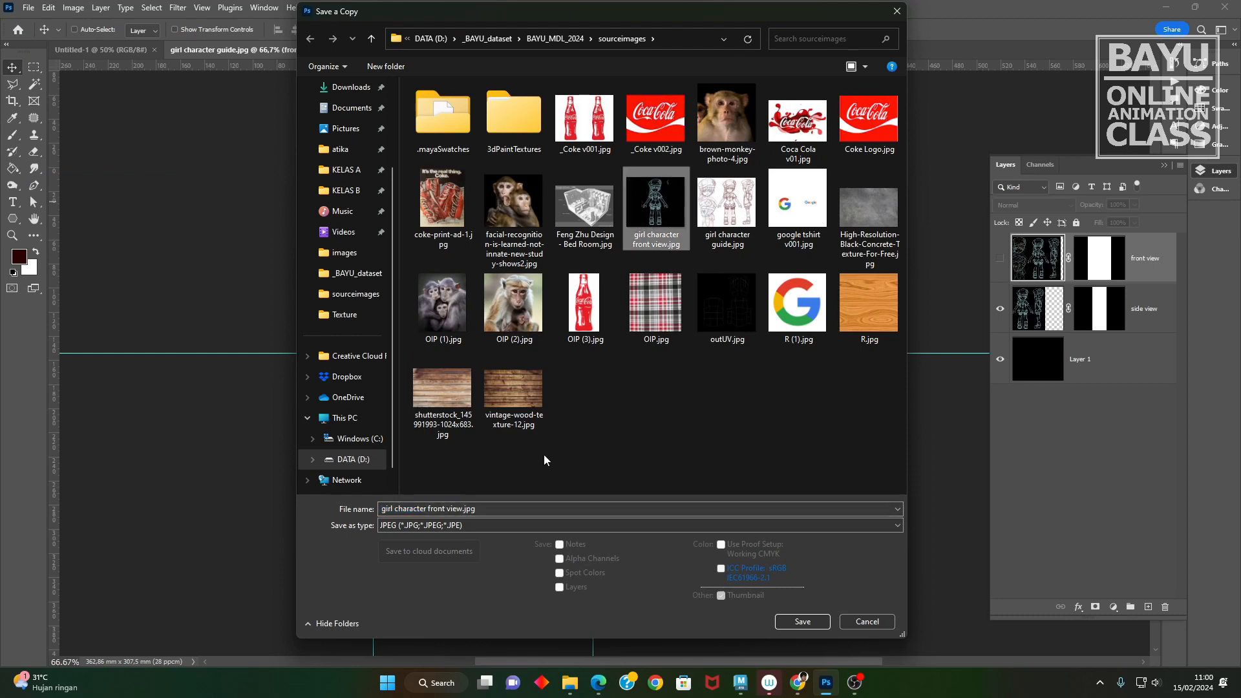
key("Left")
key("Left")
key("Left")
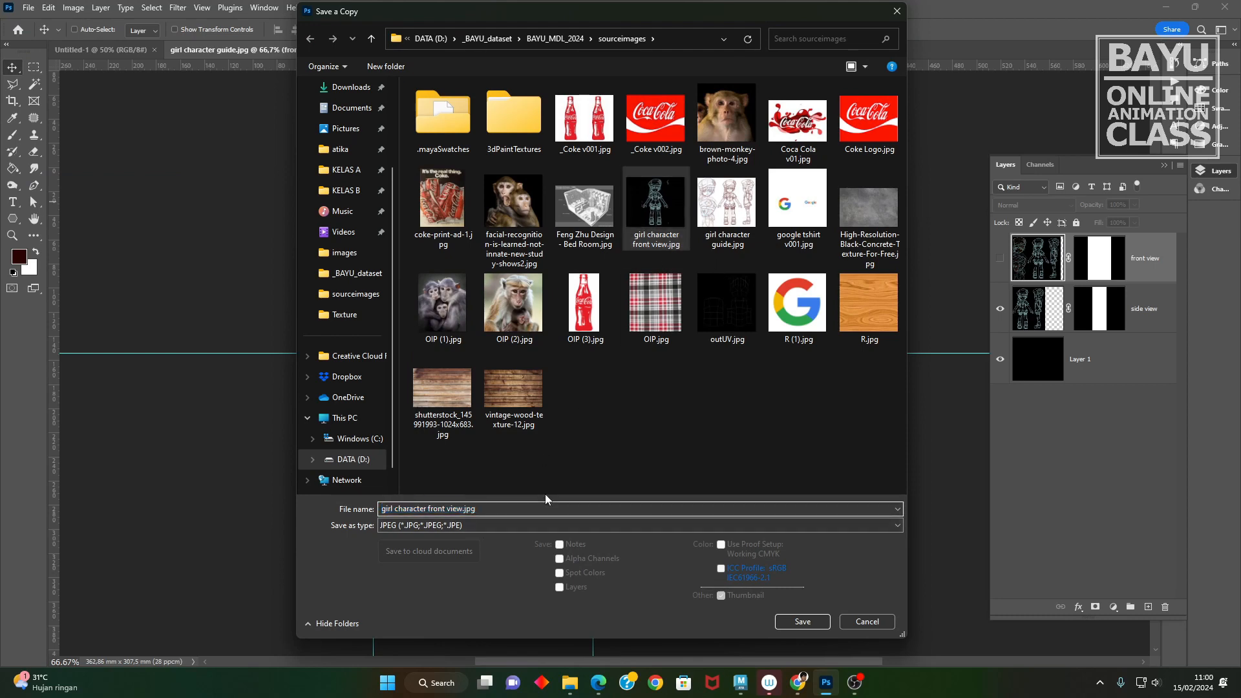
key("Left")
key("Left")
key("BackSpace")
key("BackSpace")
key("BackSpace")
key("BackSpace")
key("BackSpace")
key("BackSpace")
type("side")
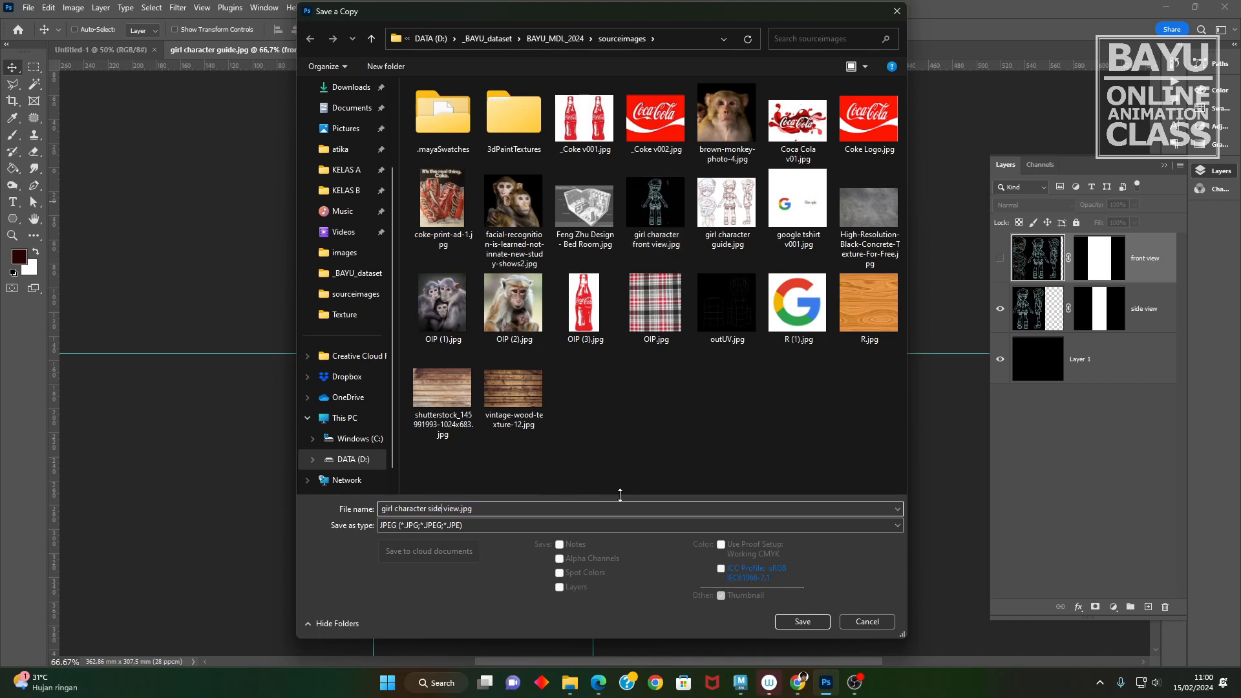
left_click(794, 623)
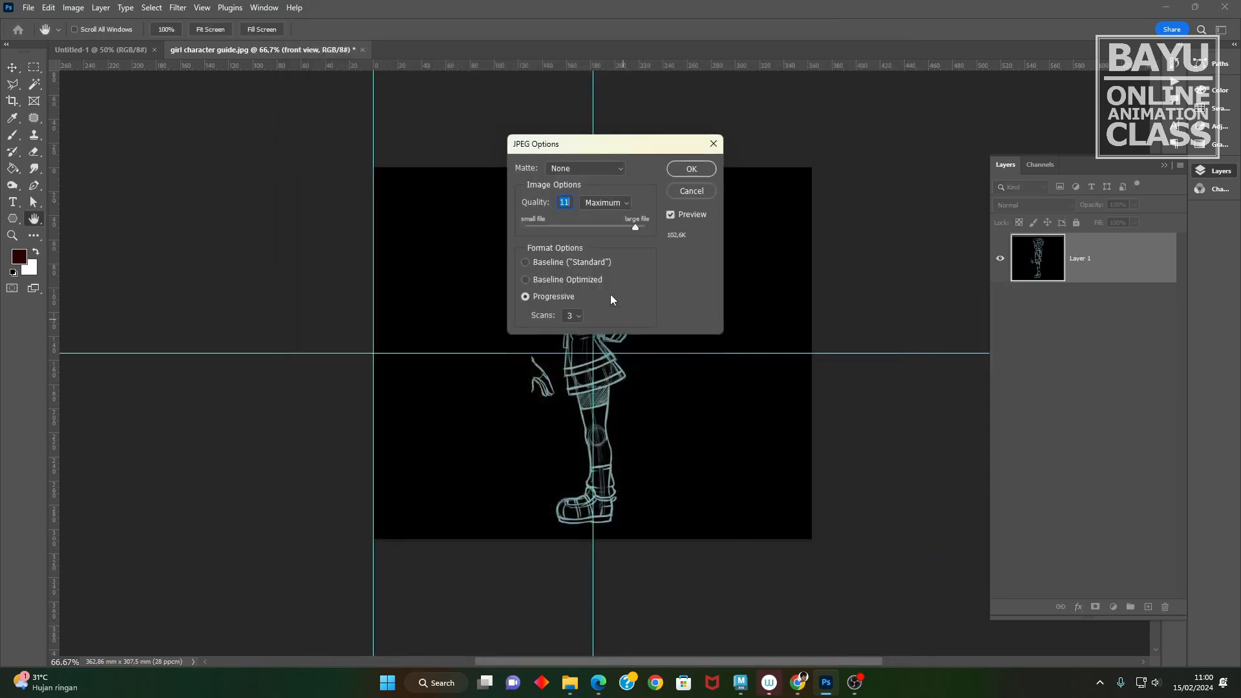
- Set the side view copy's JPEG options to Baseline Optimized at the highest quality and finish the export
left_click(580, 279)
left_click_drag(636, 228, 645, 228)
left_click(691, 169)
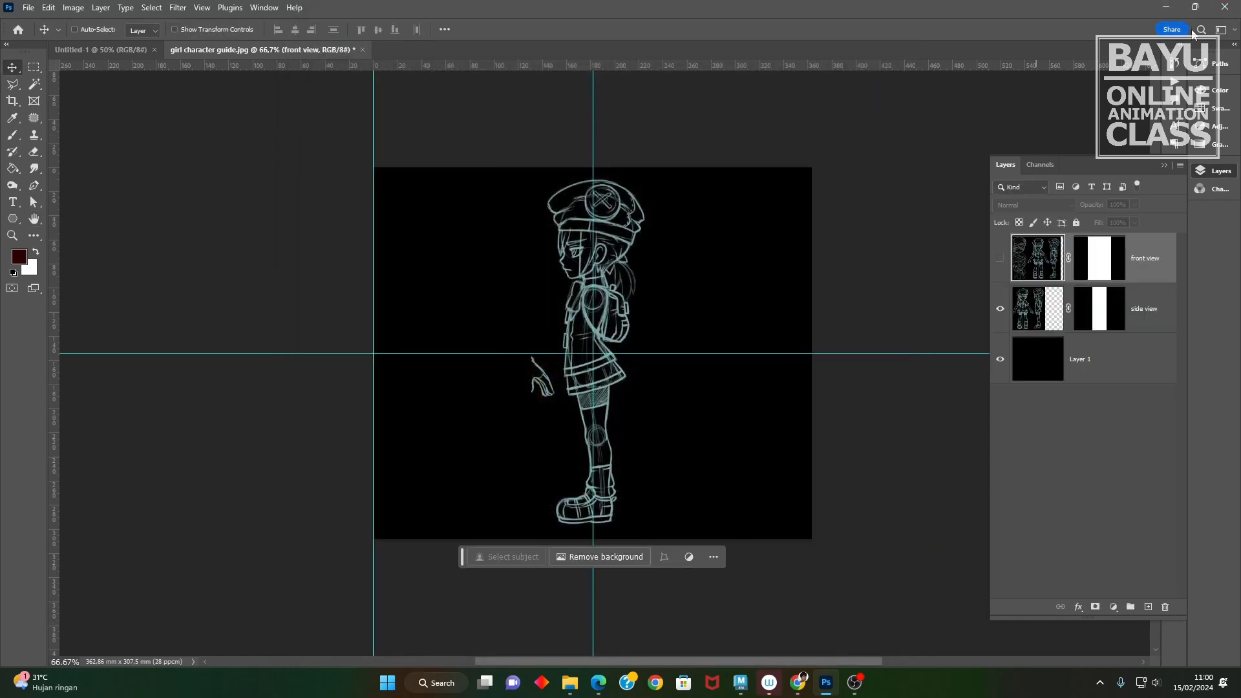
- Close Photoshop and switch to Autodesk Maya
left_click(1225, 8)
left_click(626, 252)
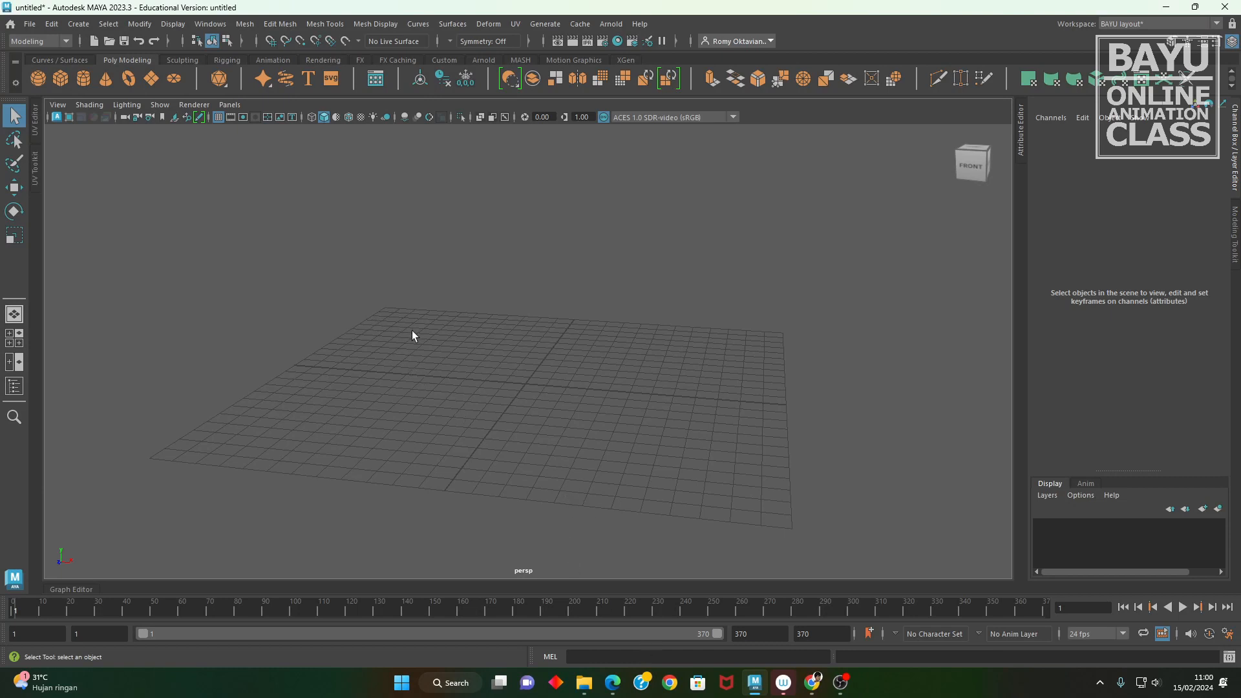
left_click_drag(641, 386, 521, 386, "alt")
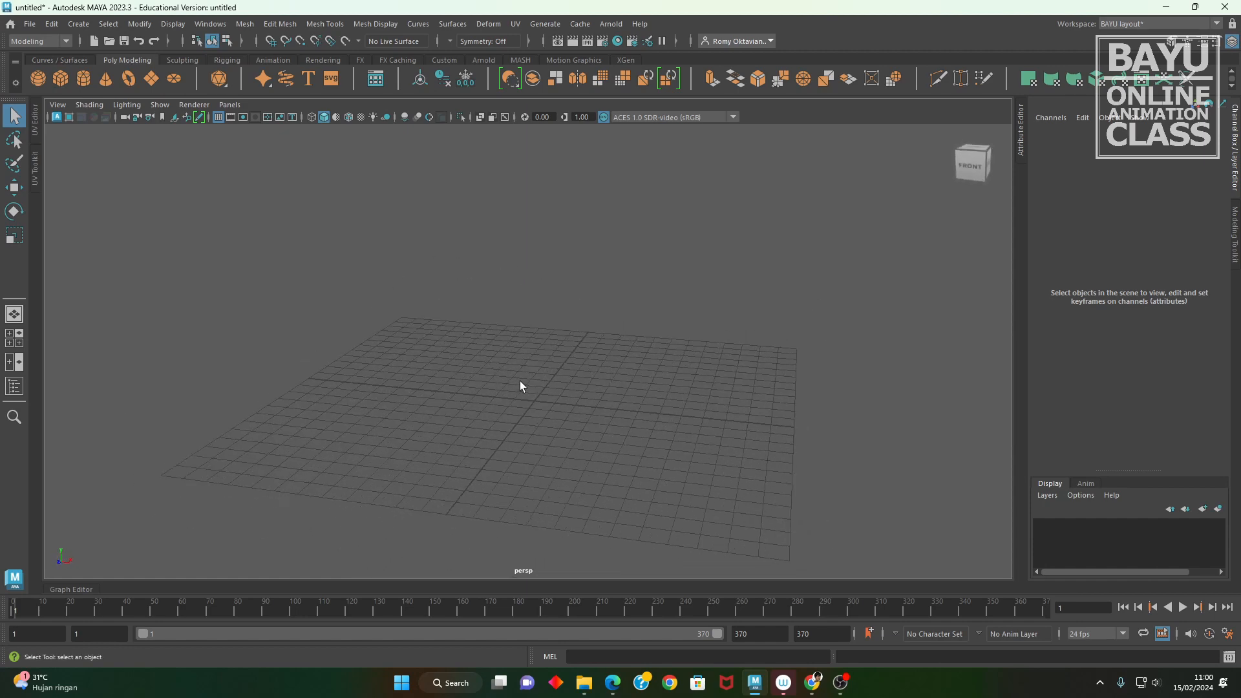
left_click(80, 25)
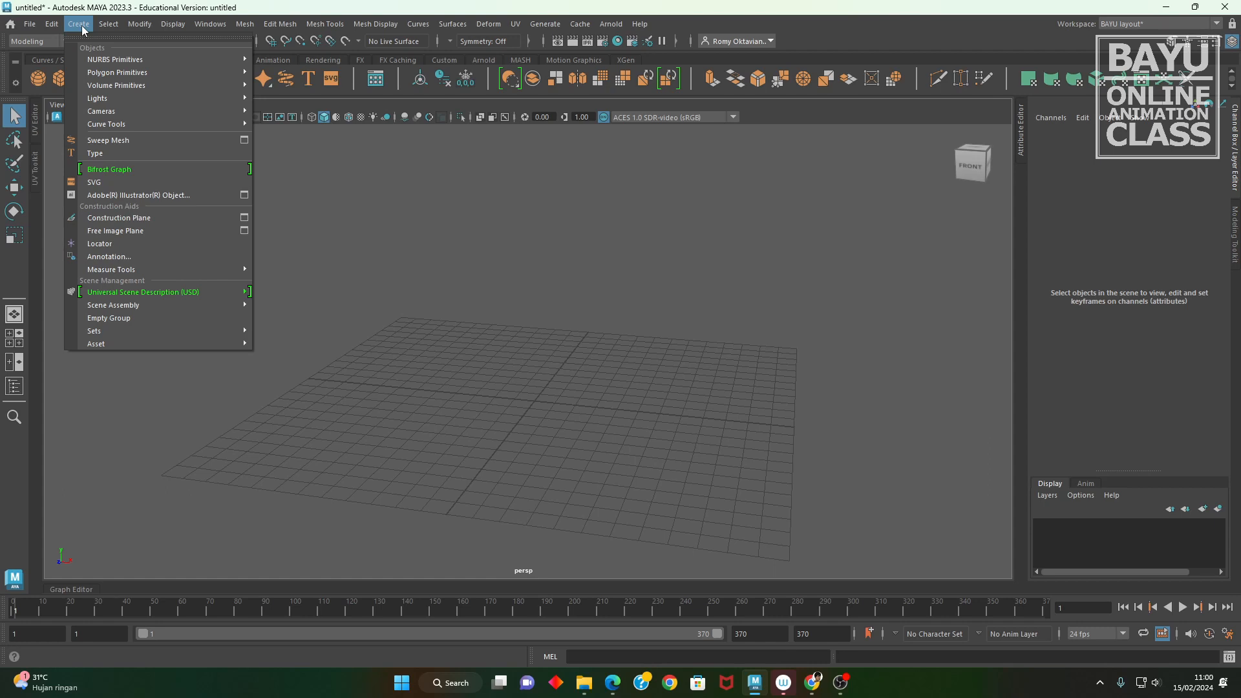
left_click(373, 307)
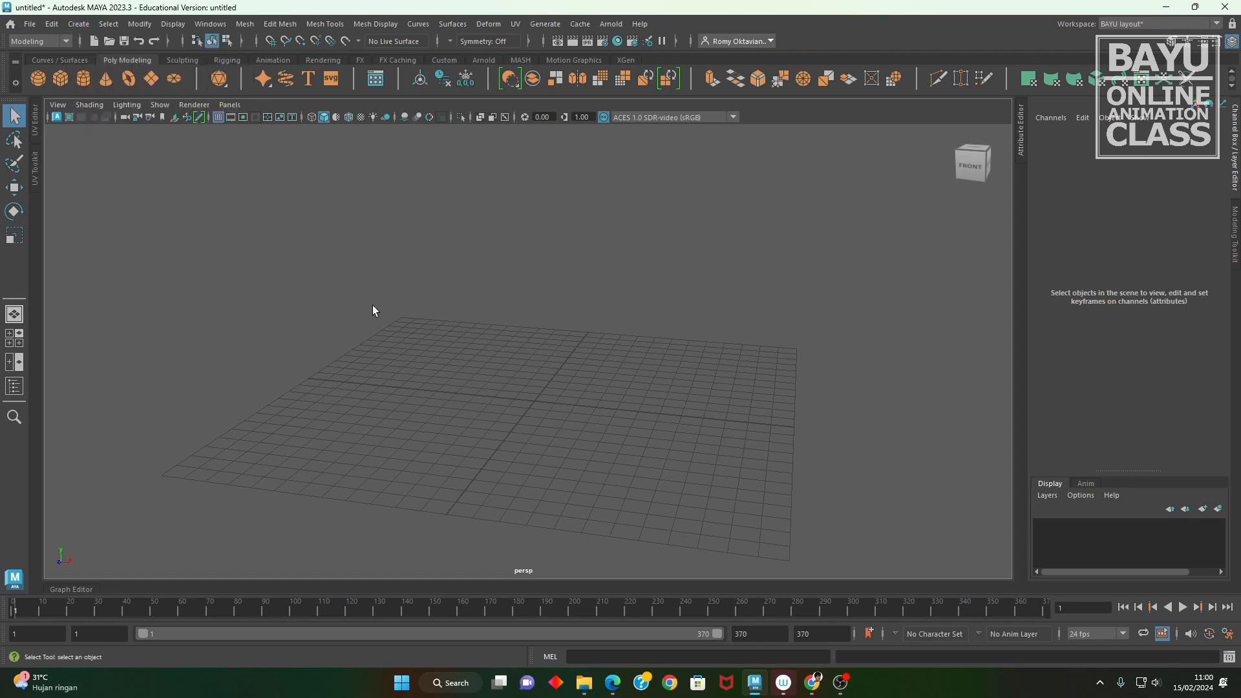
- Switch from perspective to a maximised front view and open the Camera Attribute Editor for its camera
key("space")
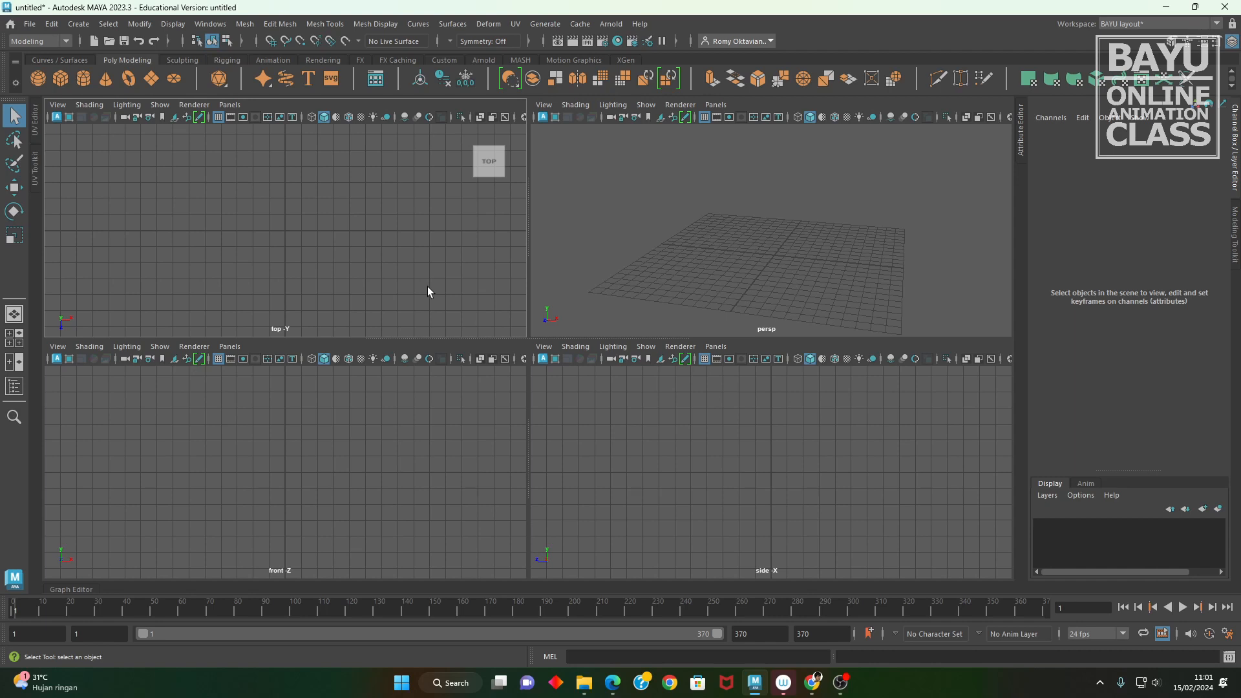
left_click(341, 500)
key("space")
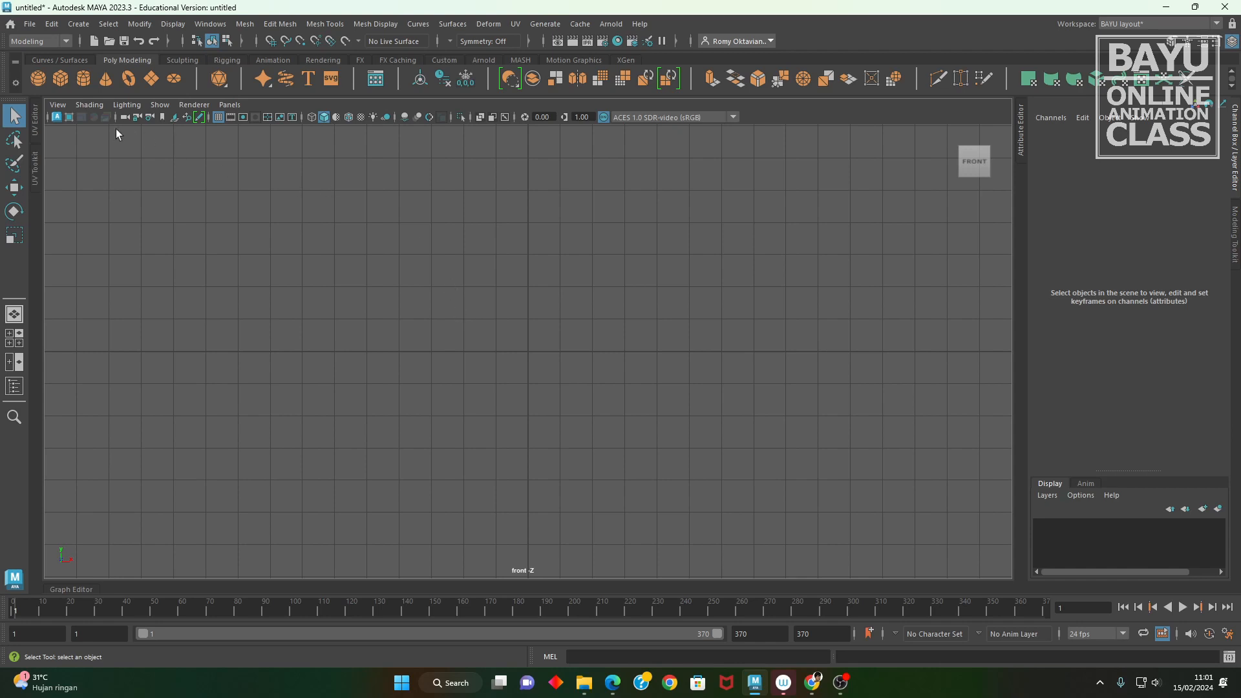
left_click(59, 106)
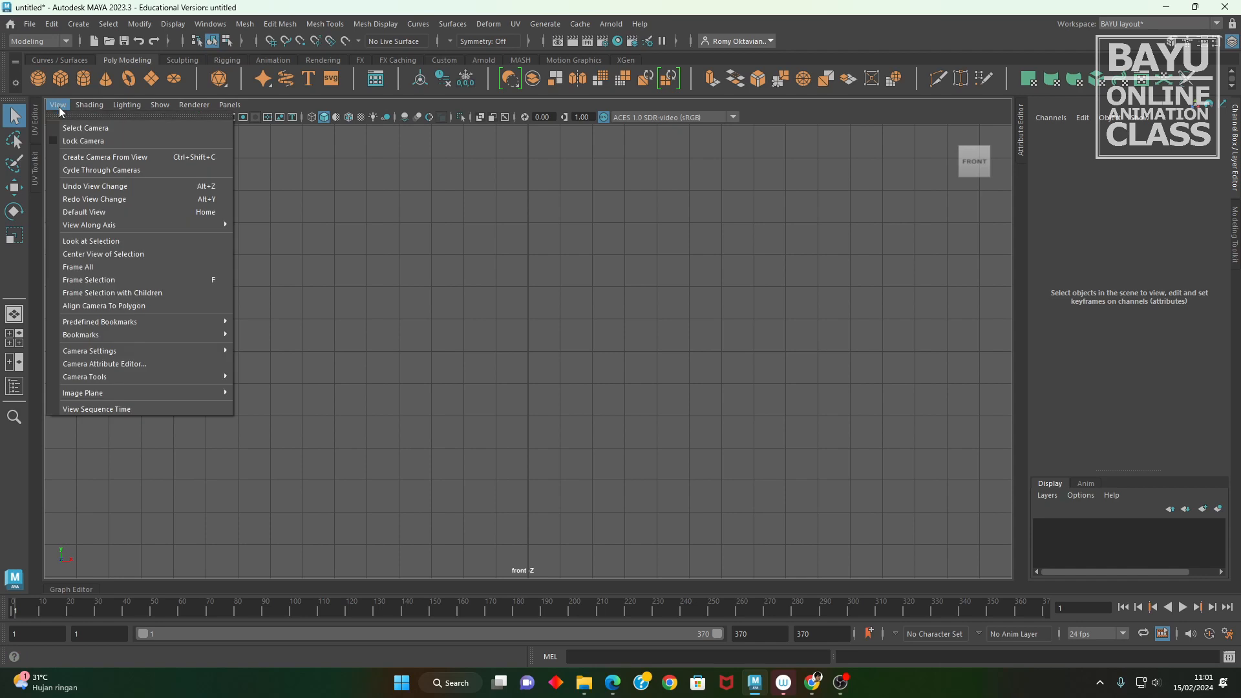
left_click(148, 363)
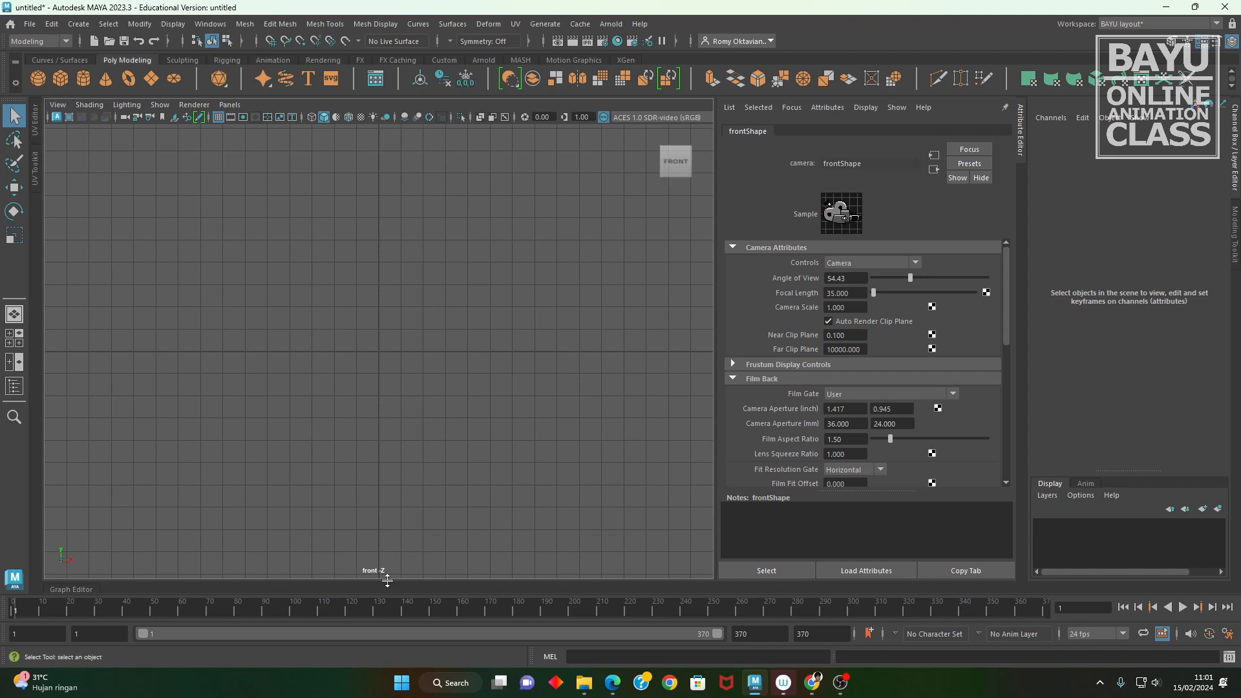
left_click(57, 105)
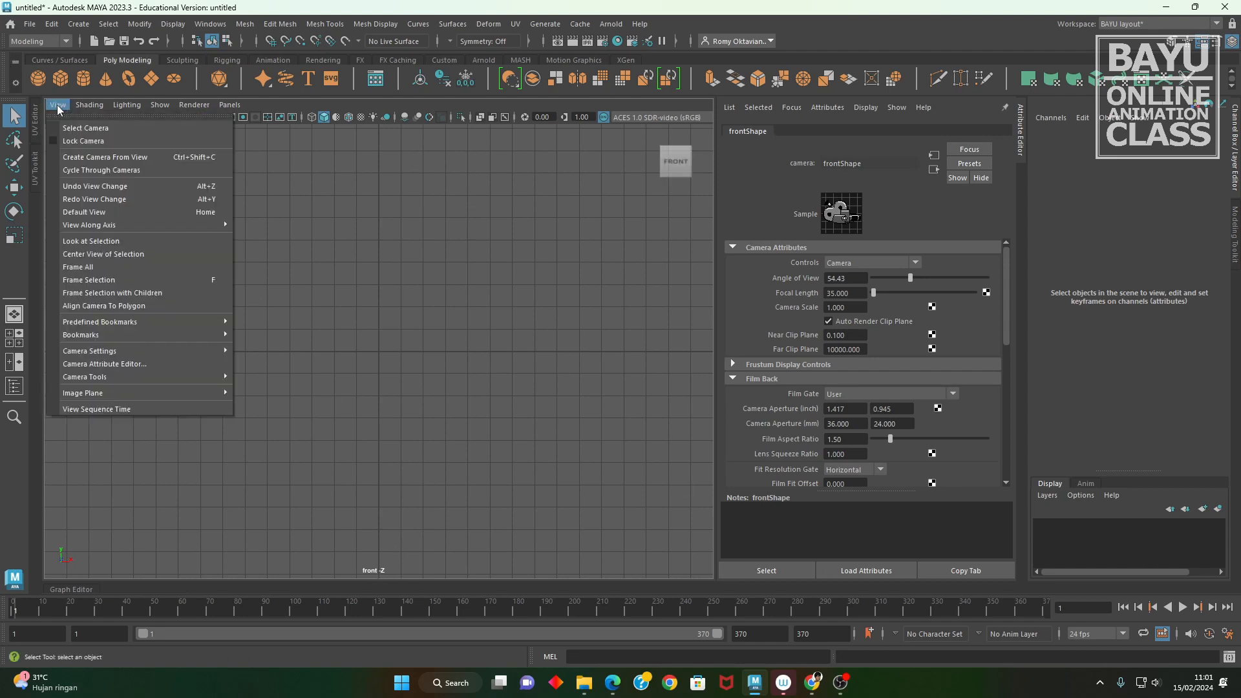
left_click(126, 366)
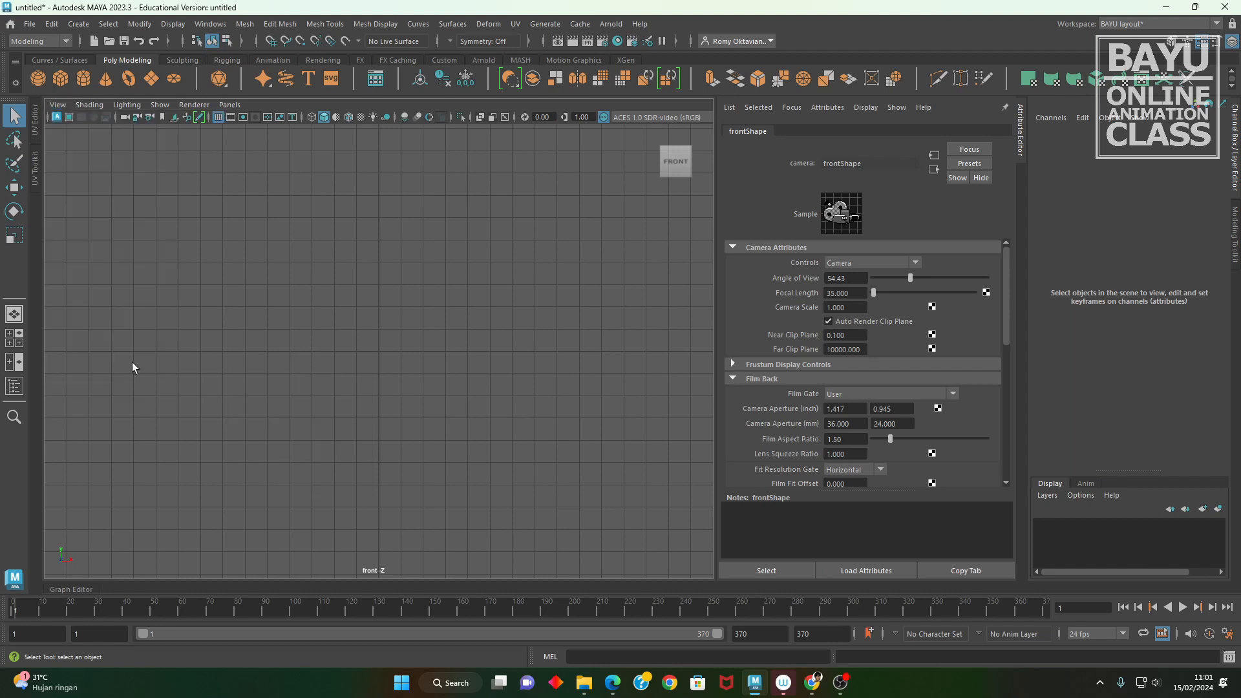
- Create an image plane for the front camera from its Environment attributes
left_click(754, 246)
left_click(759, 277)
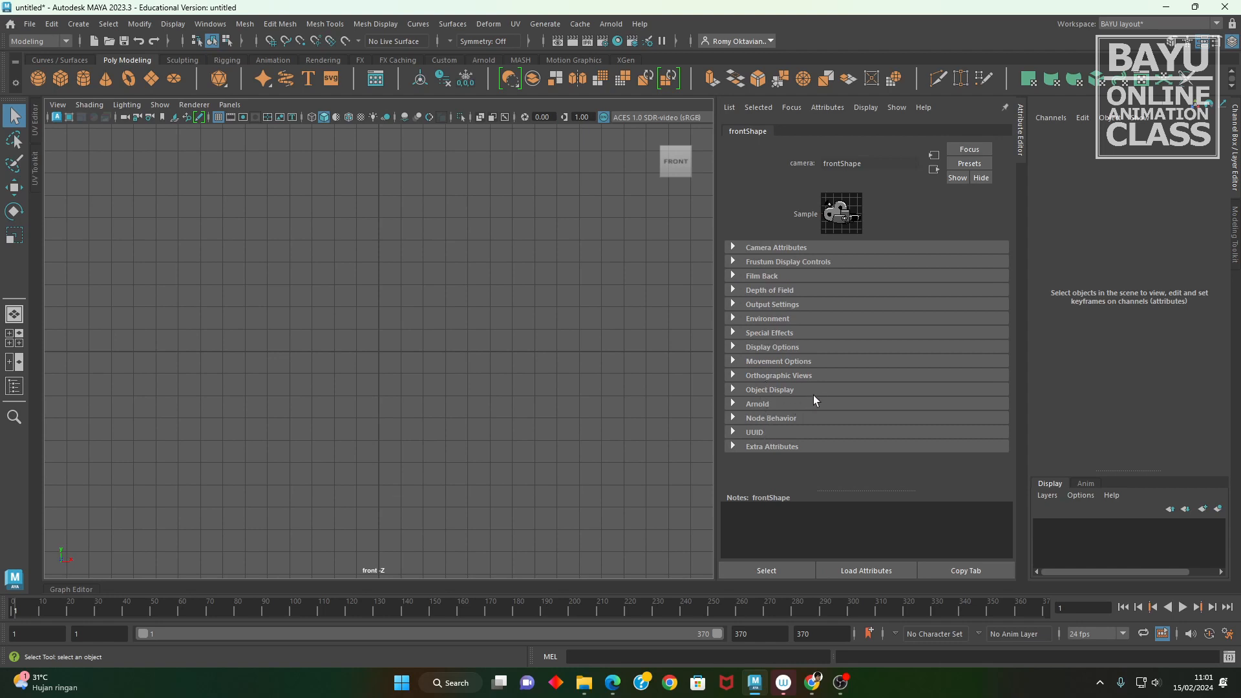
left_click(760, 319)
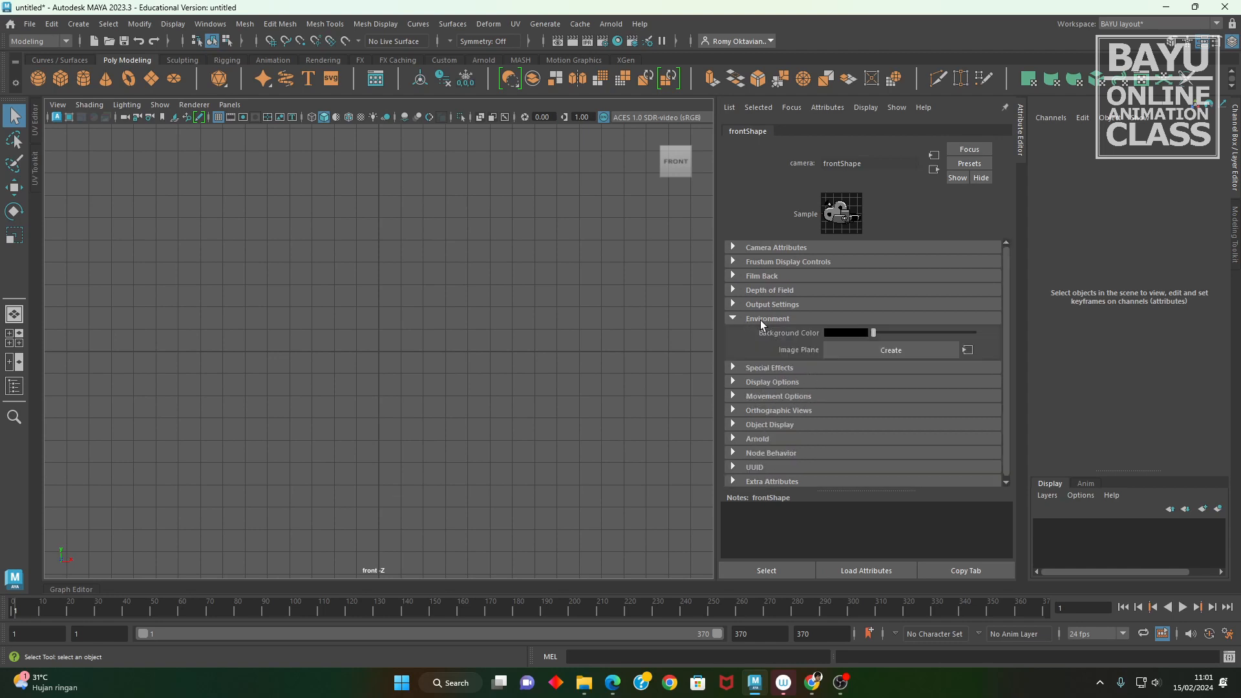
left_click(888, 353)
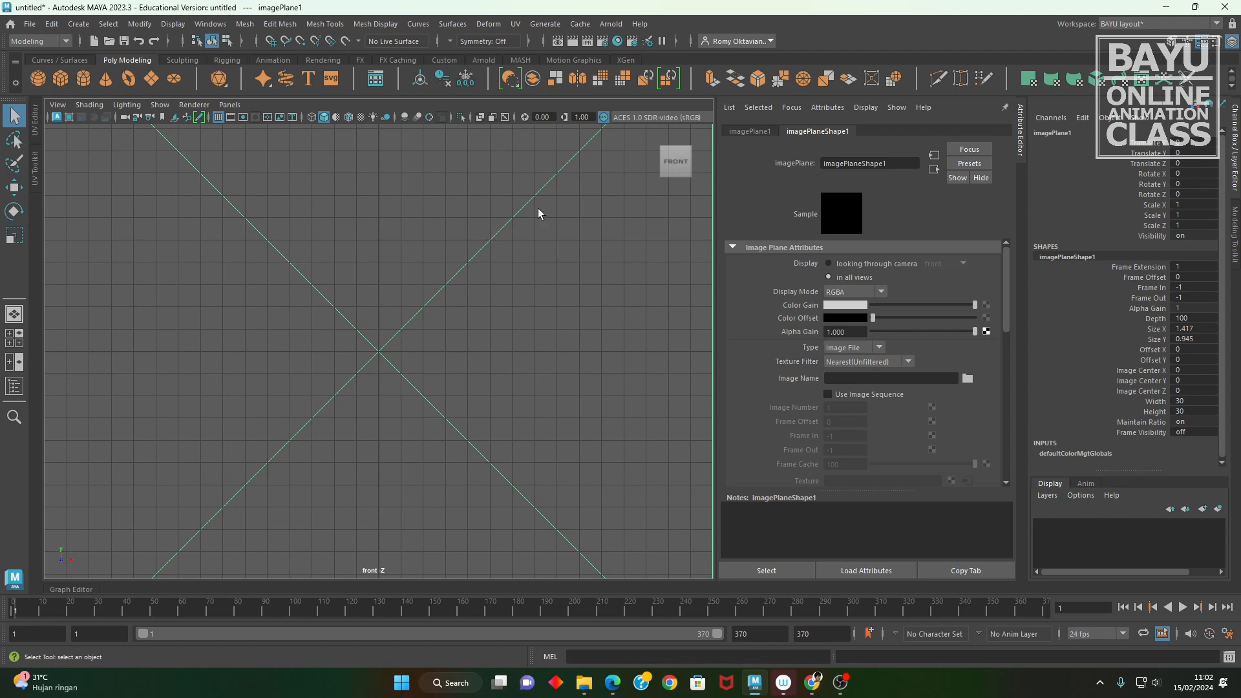
scroll(493, 321, "down", 2)
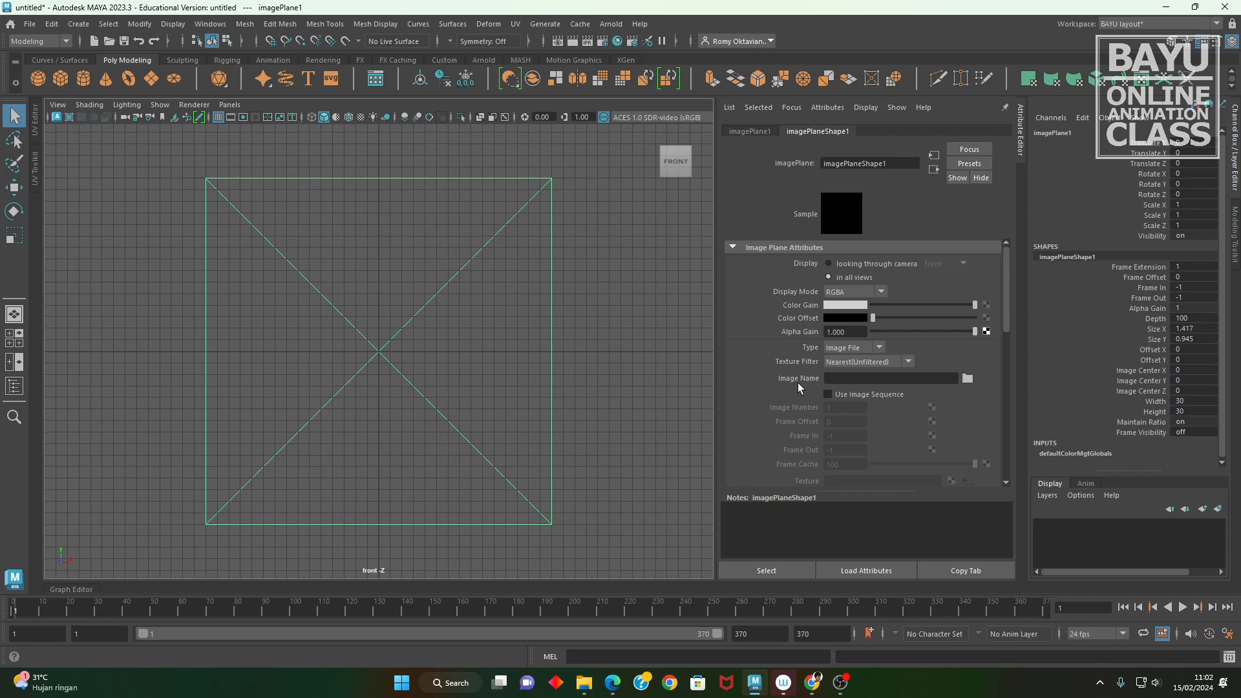
- While browsing for the image plane's picture, set the project to the BAYU_MDL_2024 folder inside D:\_BAYU_dataset
left_click(966, 380)
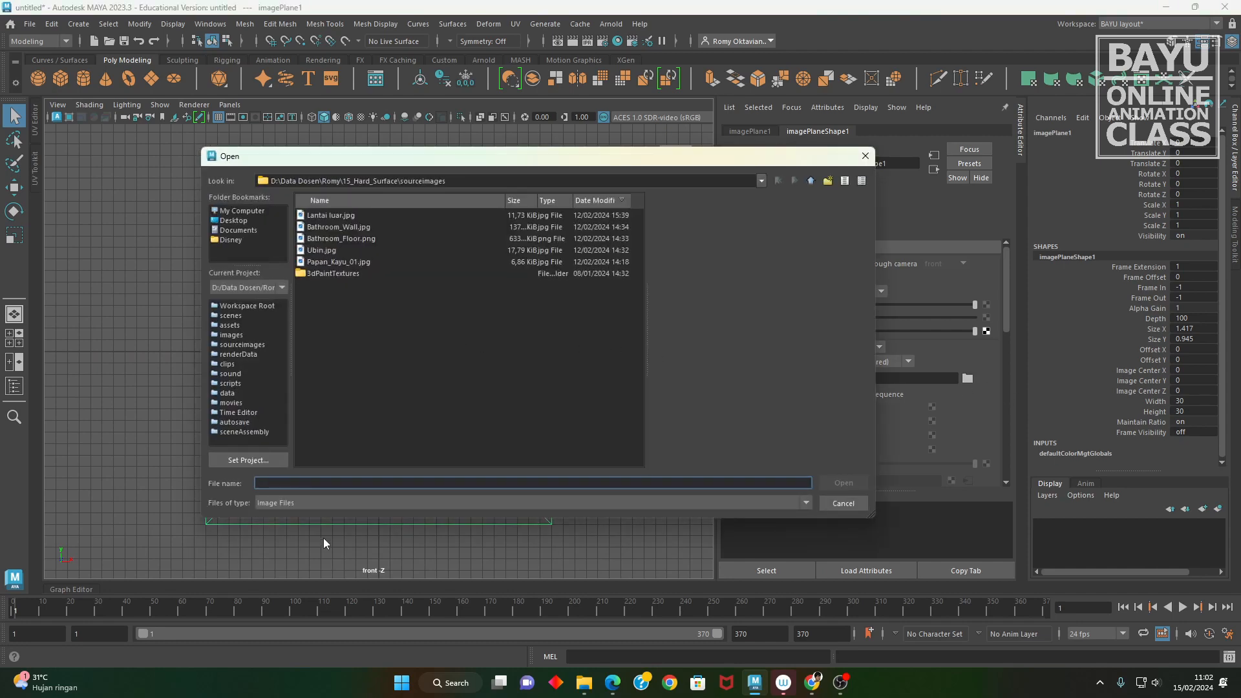
left_click(260, 461)
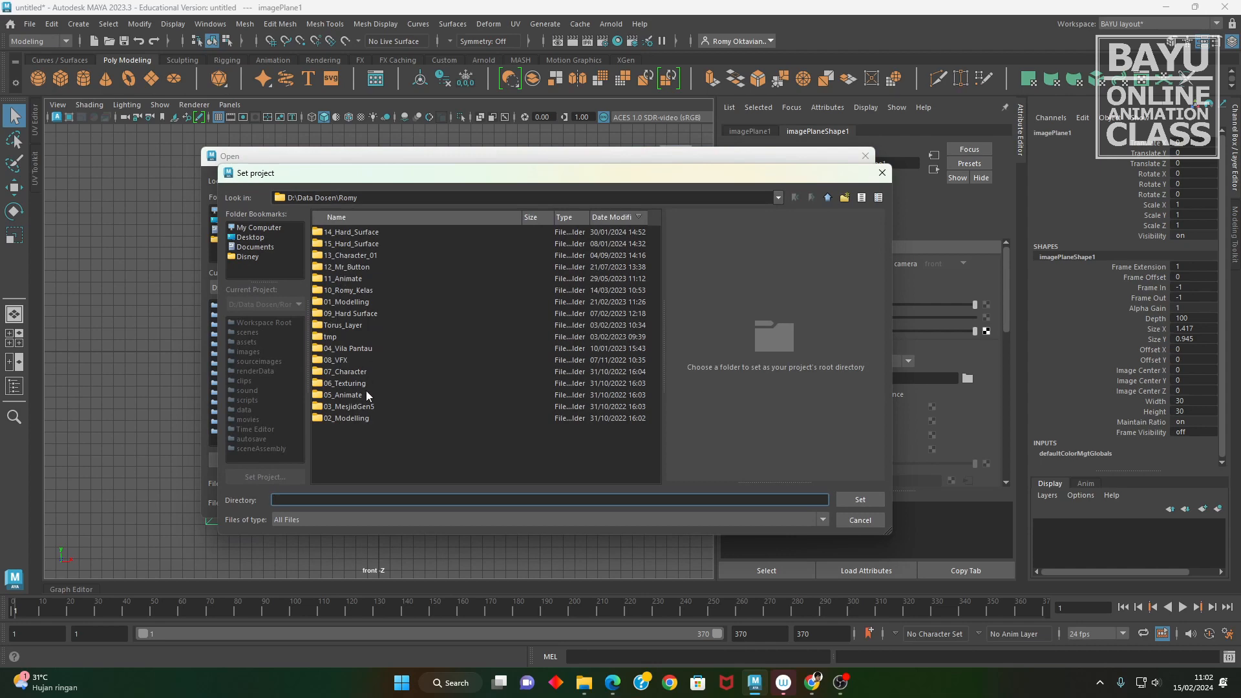
left_click(828, 198)
left_click(828, 199)
double_click(347, 232)
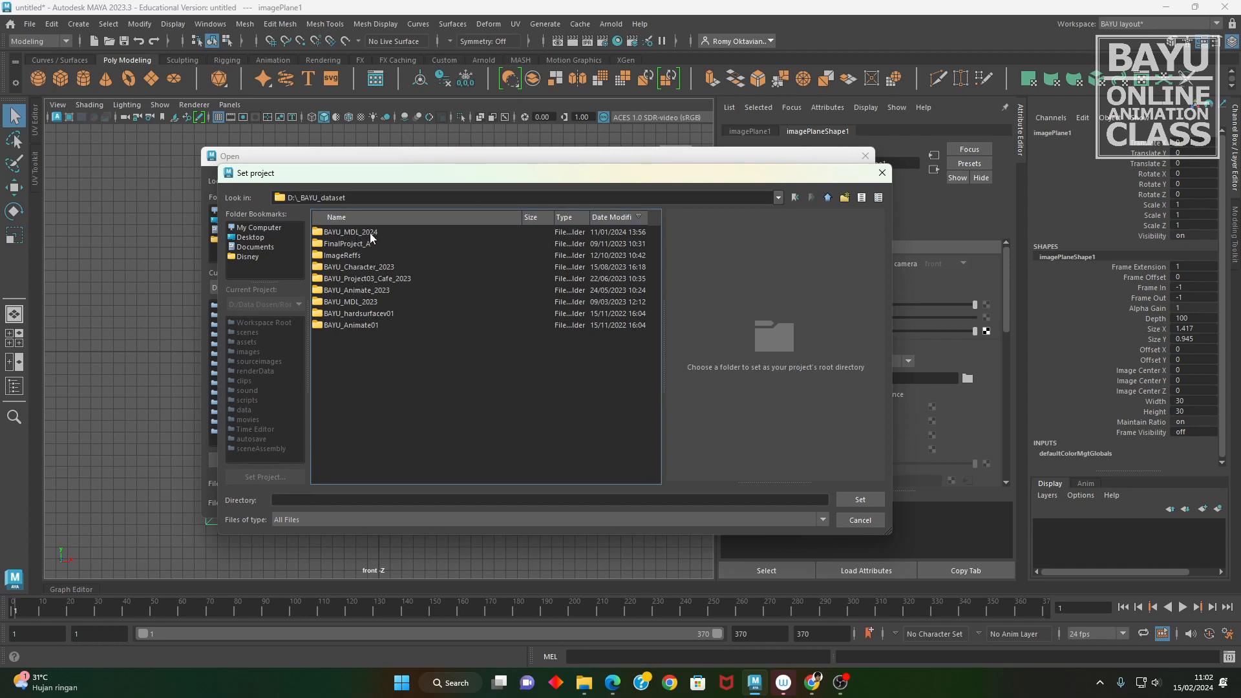
left_click(371, 235)
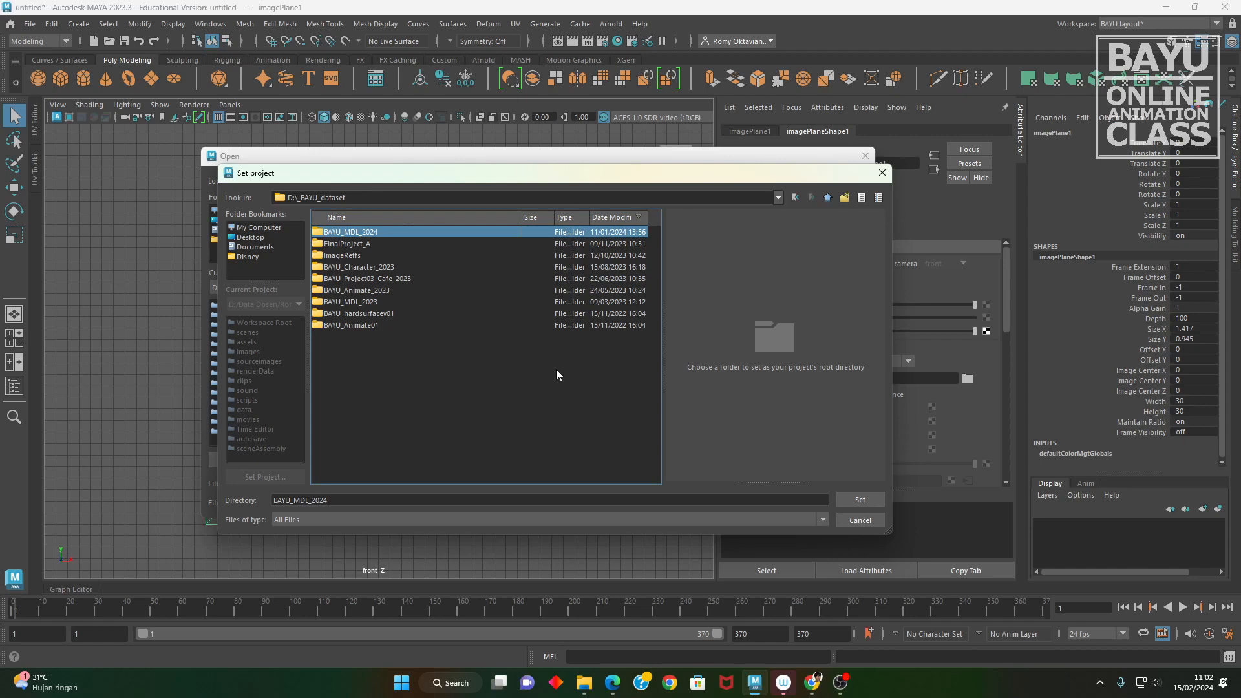
left_click(865, 499)
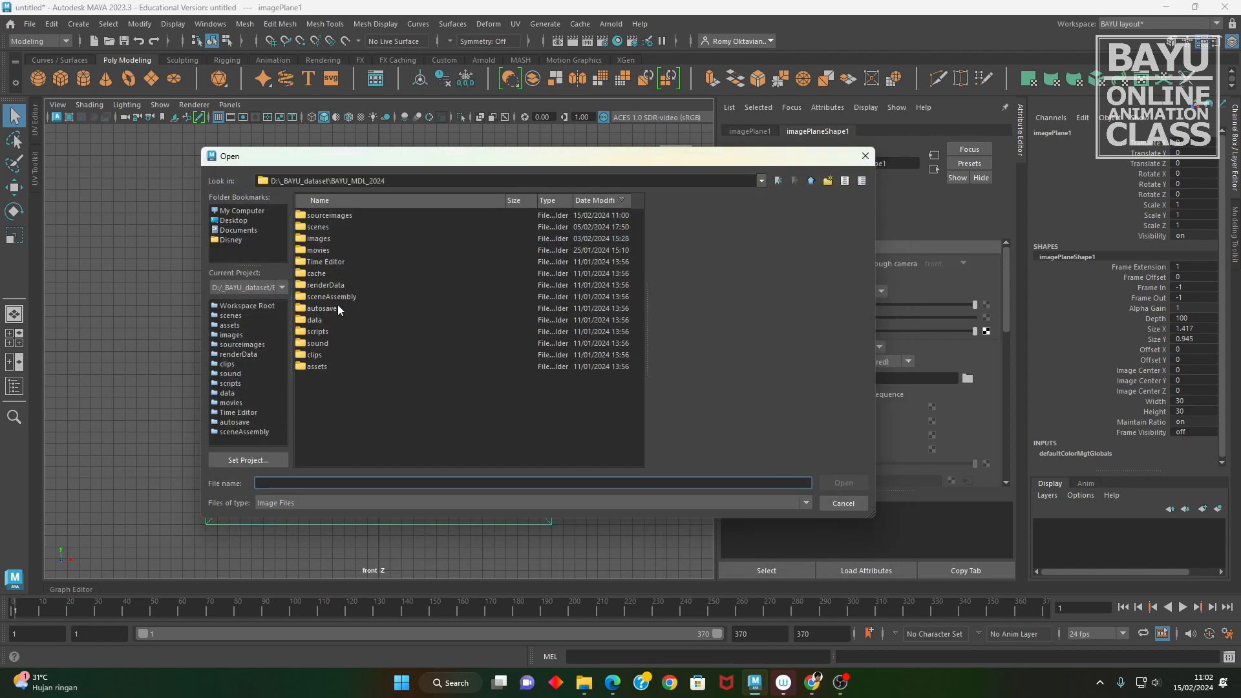
- Load "girl character front view.jpg" from the sourceimages folder into the front image plane
double_click(336, 215)
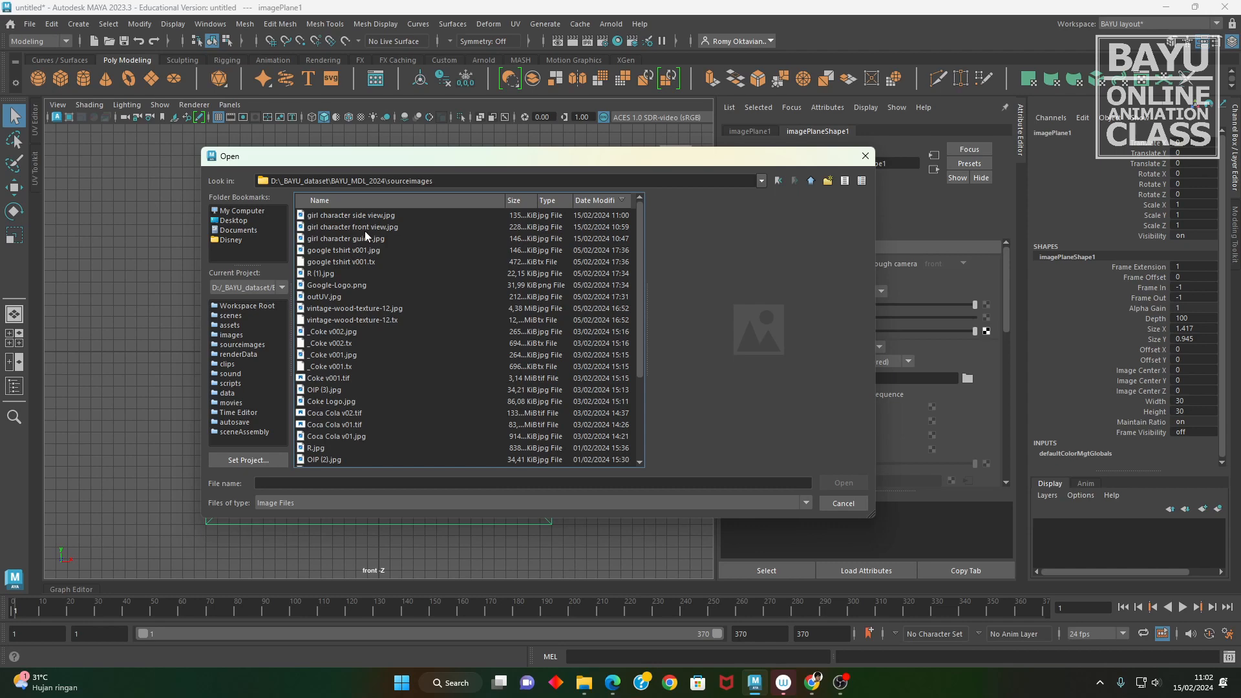
left_click(364, 227)
left_click(839, 484)
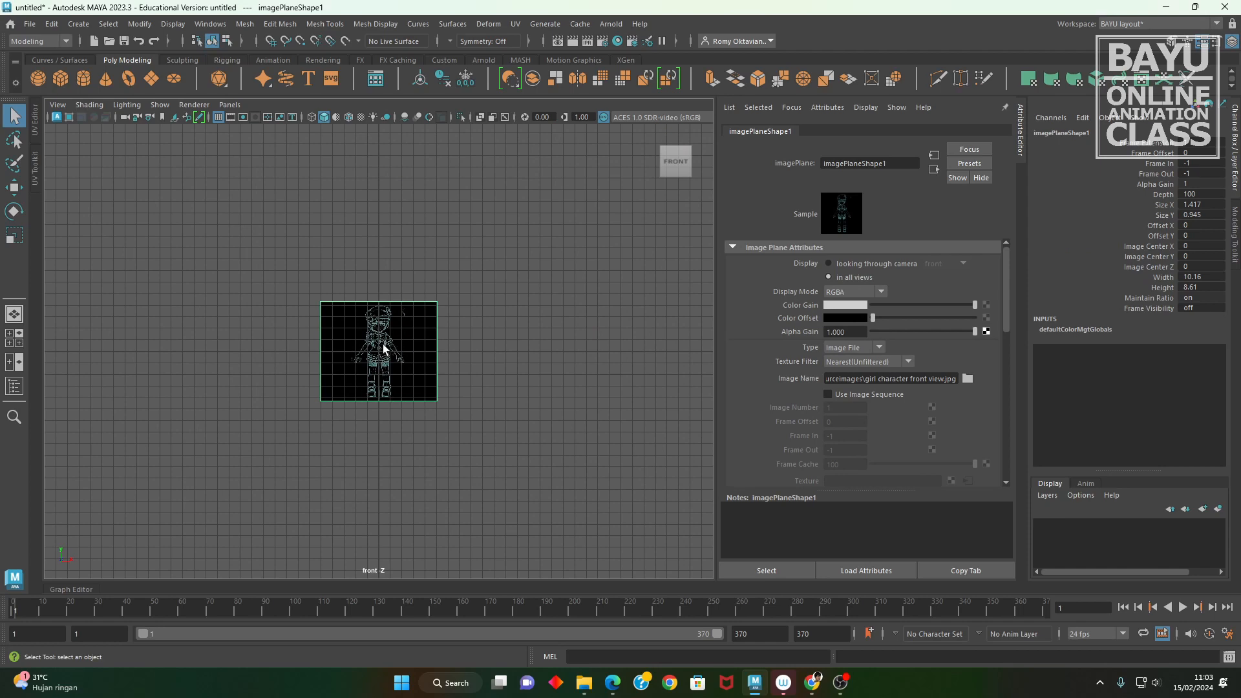
scroll(384, 349, "up", 5)
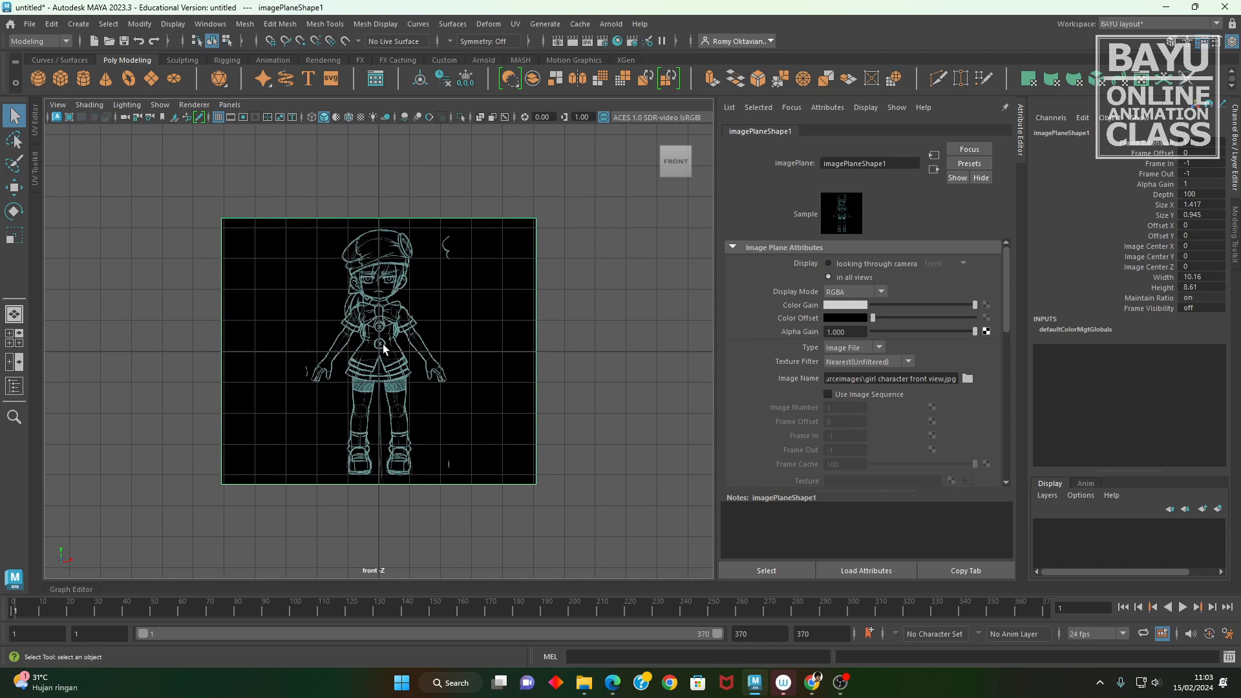
- Try to set the front image plane's Width and Height to 25 together, and frame the plane in the view
left_click(1202, 276)
left_click(1200, 287)
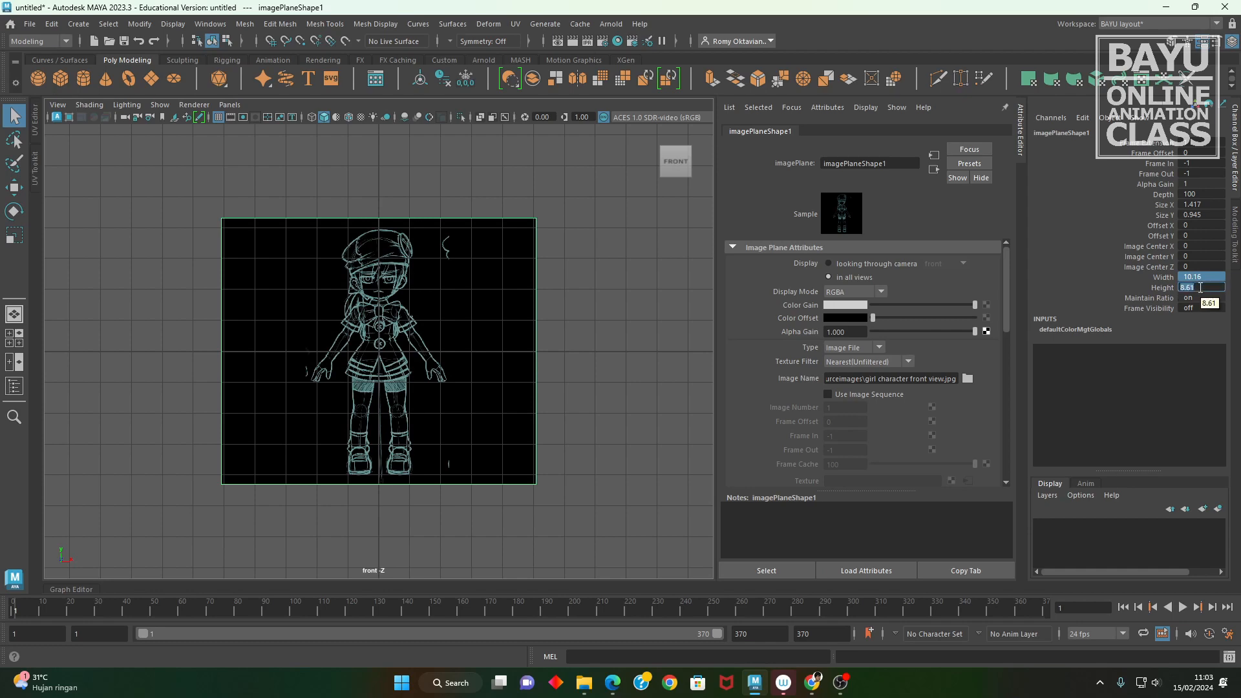
type("25")
key("Return")
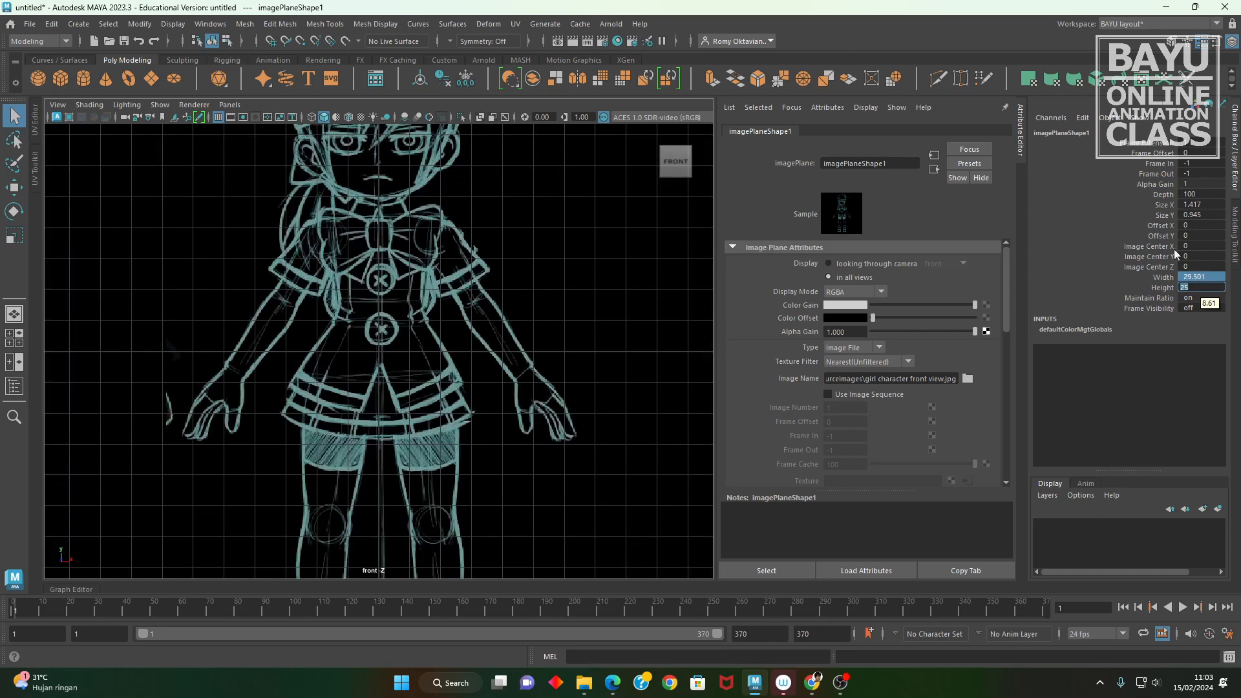
key("f")
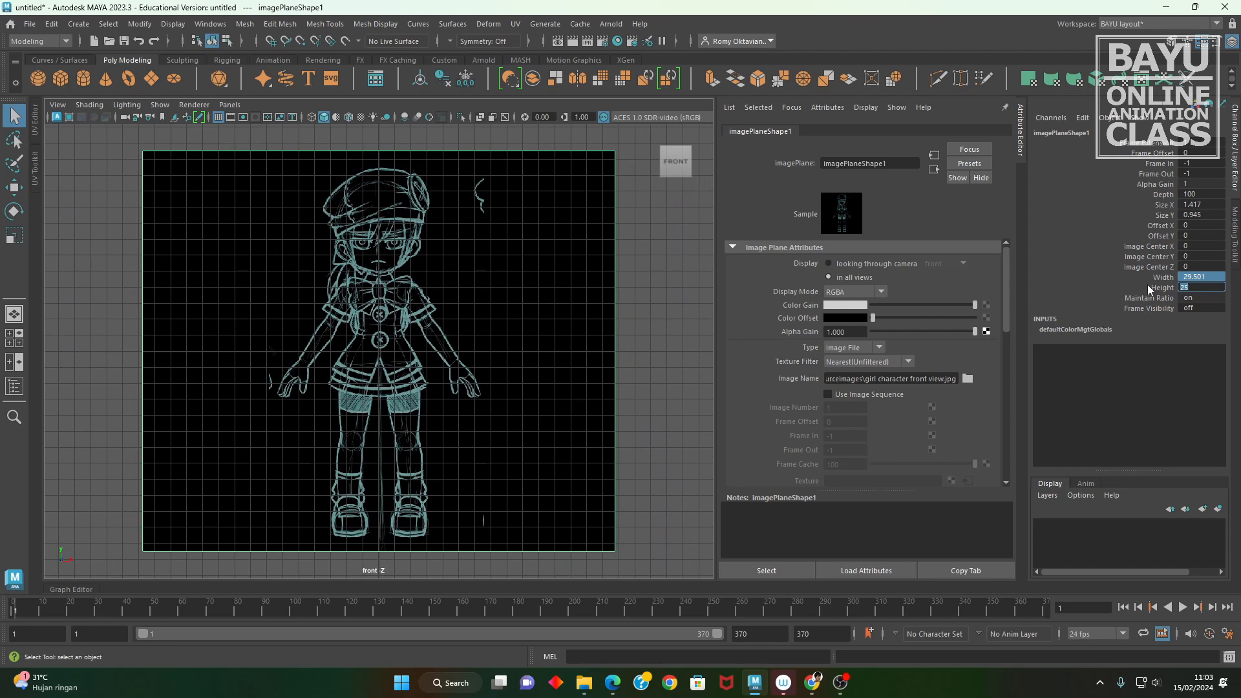
- Set the front image plane's Size X and Size Y to 1 and its Width to 25
left_click_drag(1203, 205, 1208, 216)
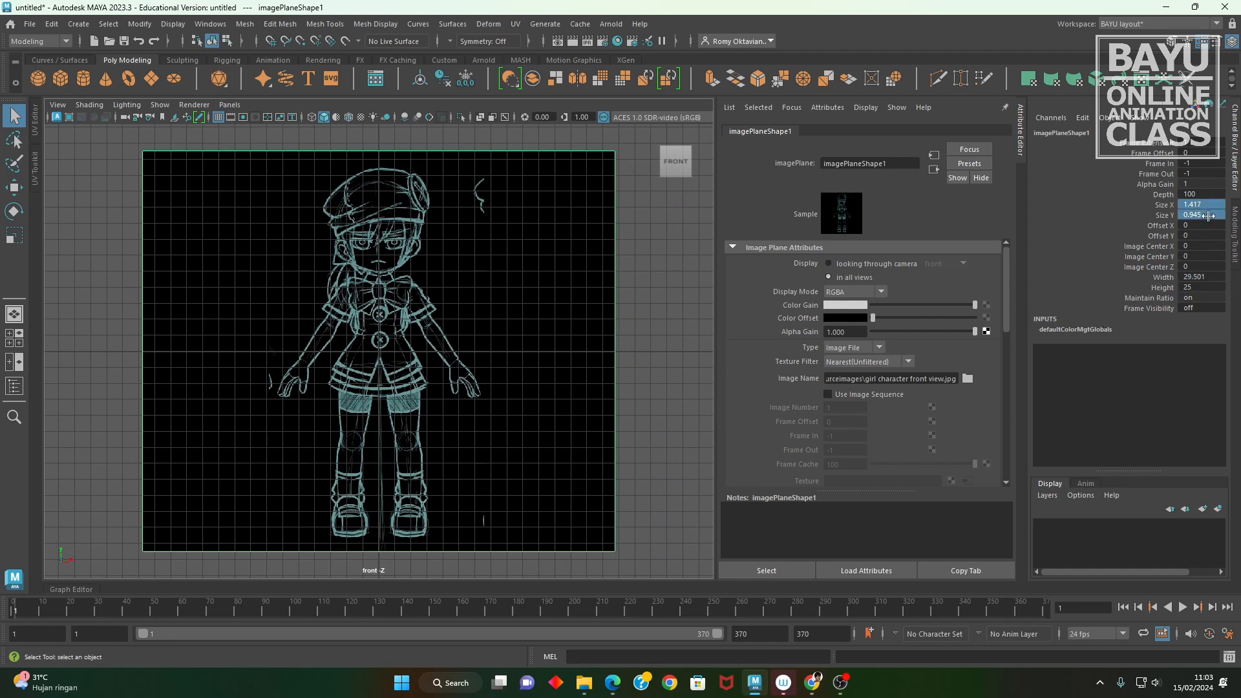
double_click(1209, 216)
type("1")
left_click(1203, 278)
double_click(1208, 280)
type("25")
key("Return")
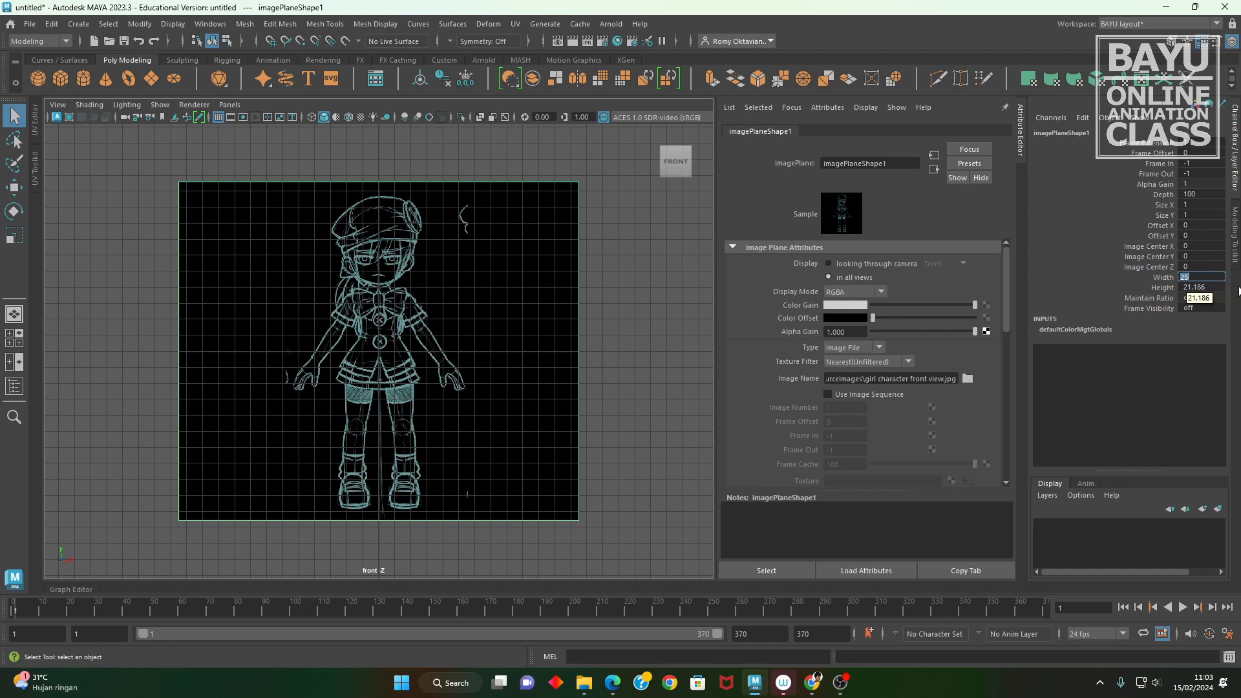
- Enter 25 for both the Height and Width of the front image plane
left_click_drag(1204, 288, 1198, 279)
type("25")
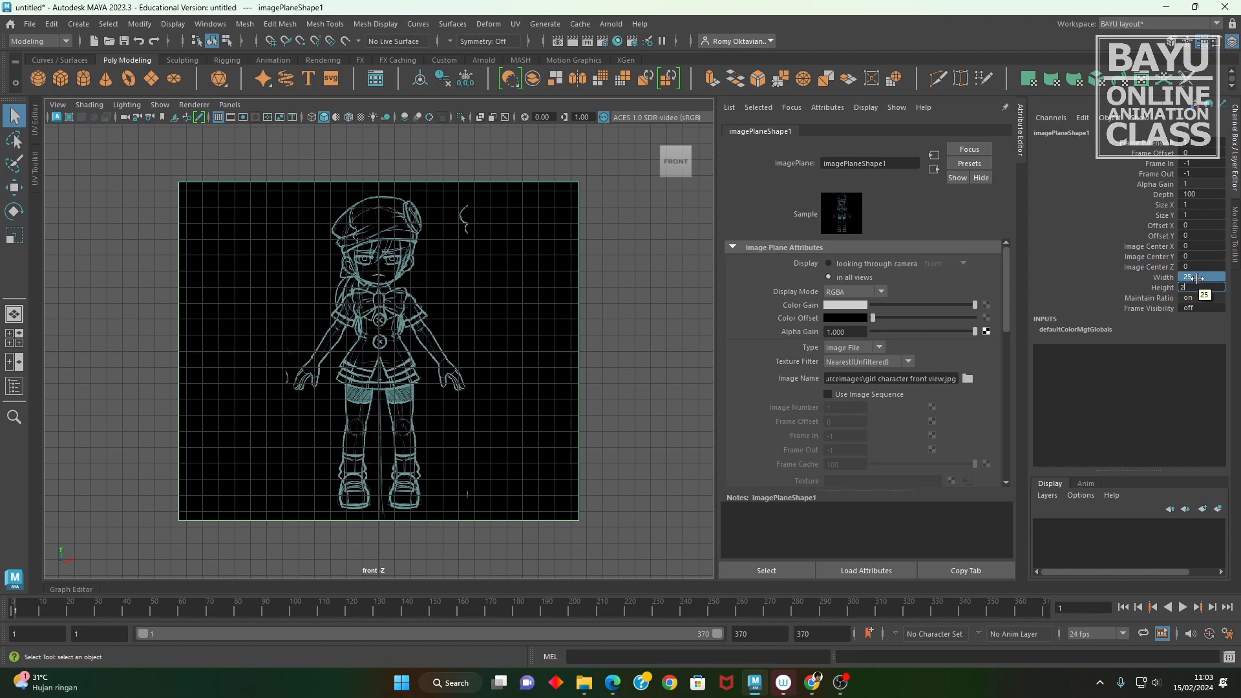
key("Return")
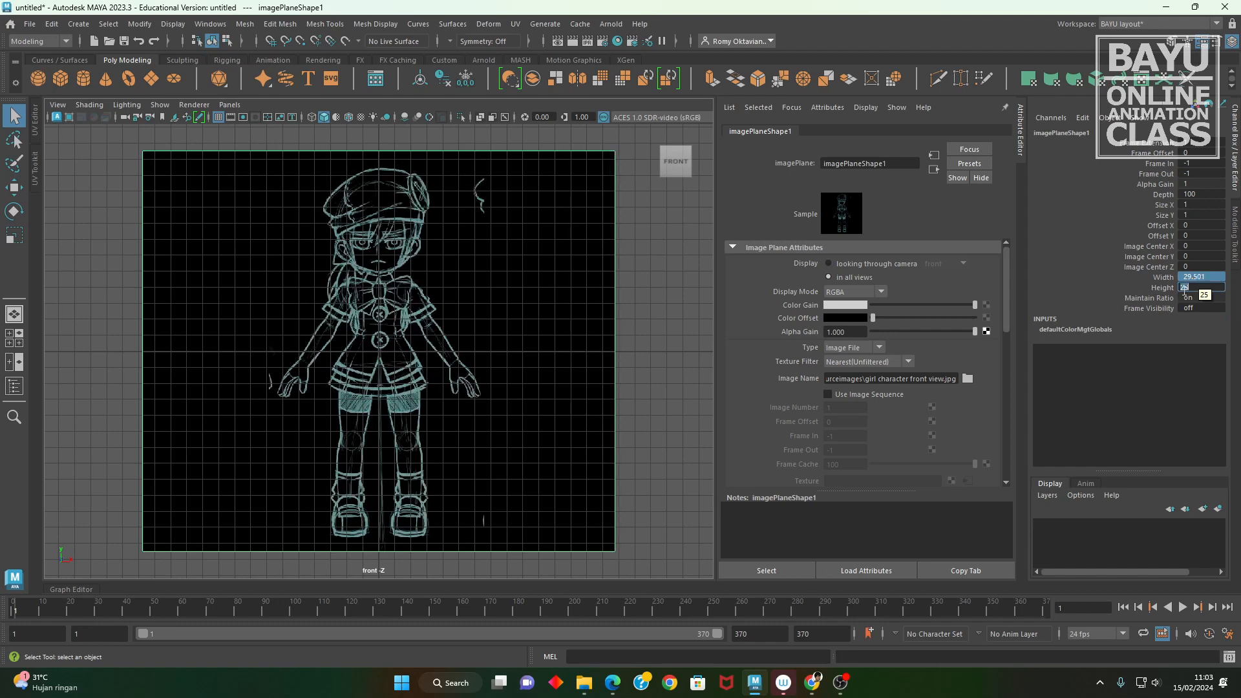
- Set the front image plane's Width to 25 with Maintain Pic Aspect Ratio switched off, and switch that option back on
left_click_drag(1008, 305, 1003, 432)
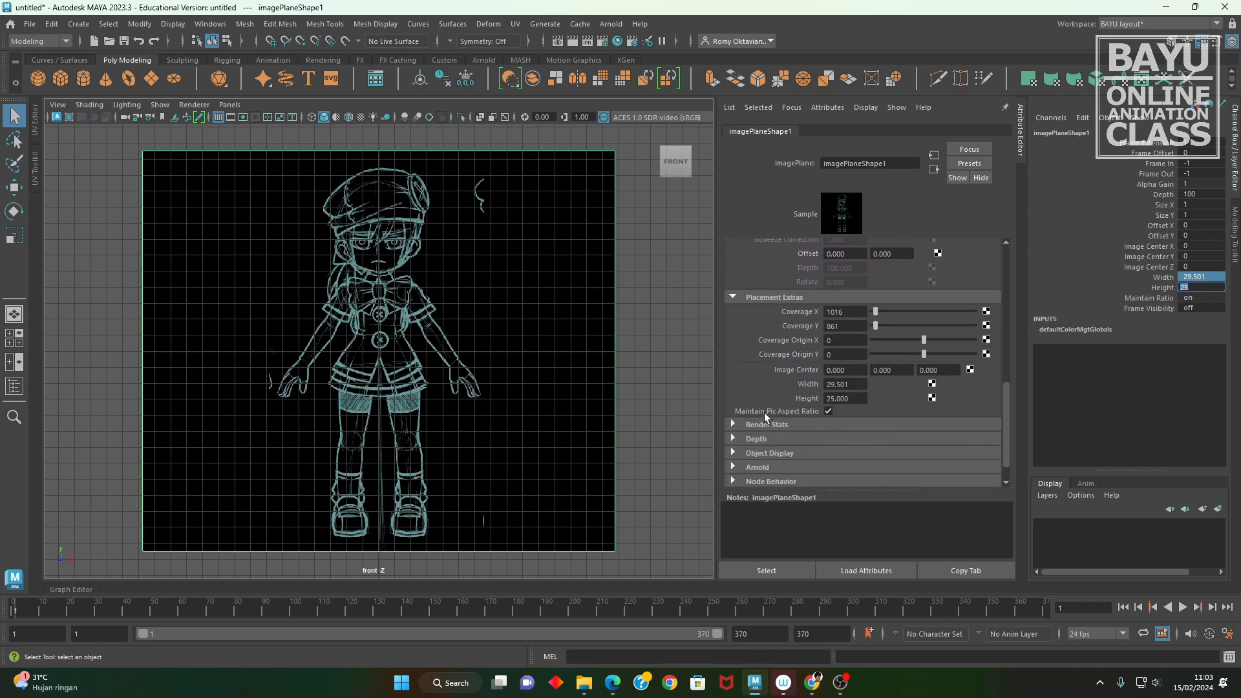
left_click(829, 412)
double_click(860, 385)
type("25")
key("Return")
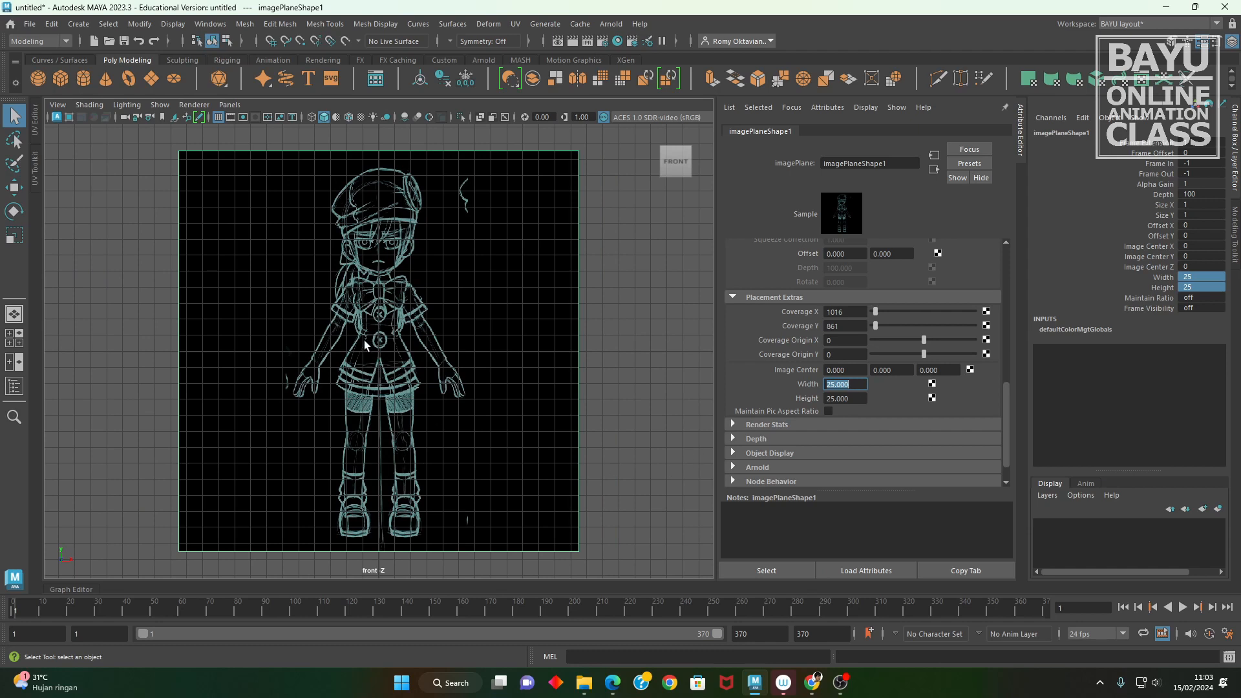
left_click(829, 412)
- Maximise the side view and create an image plane for its camera from the Environment attributes
key("space")
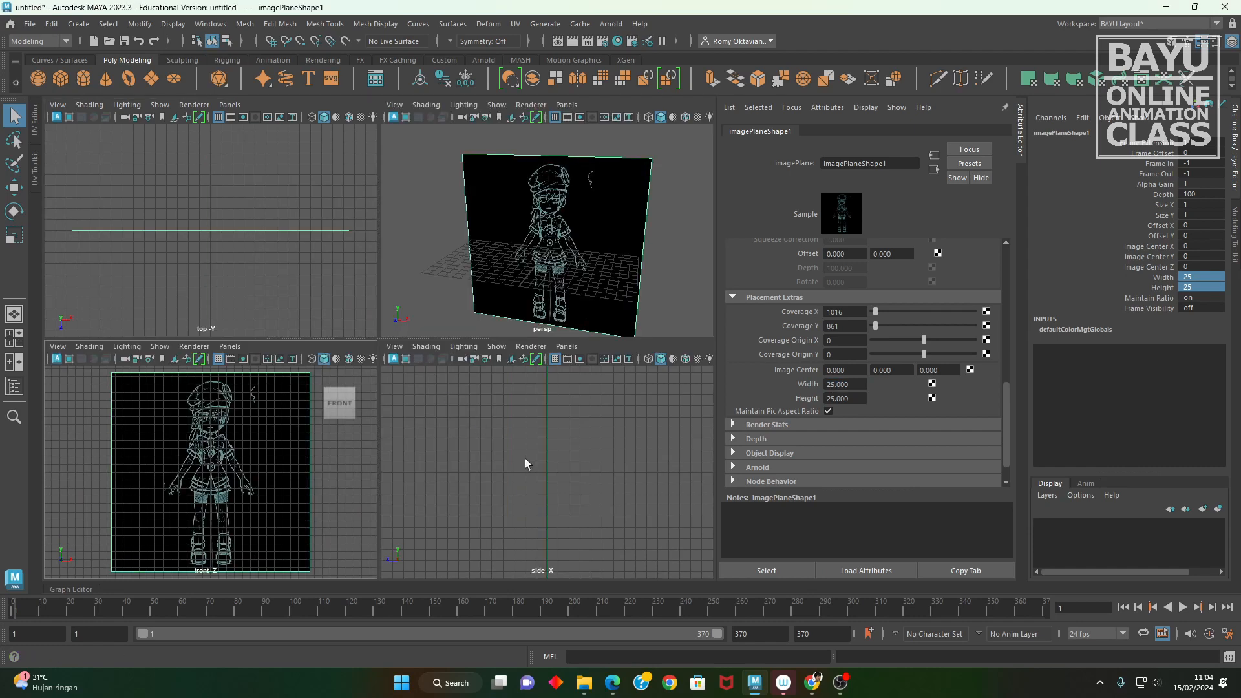
key("space")
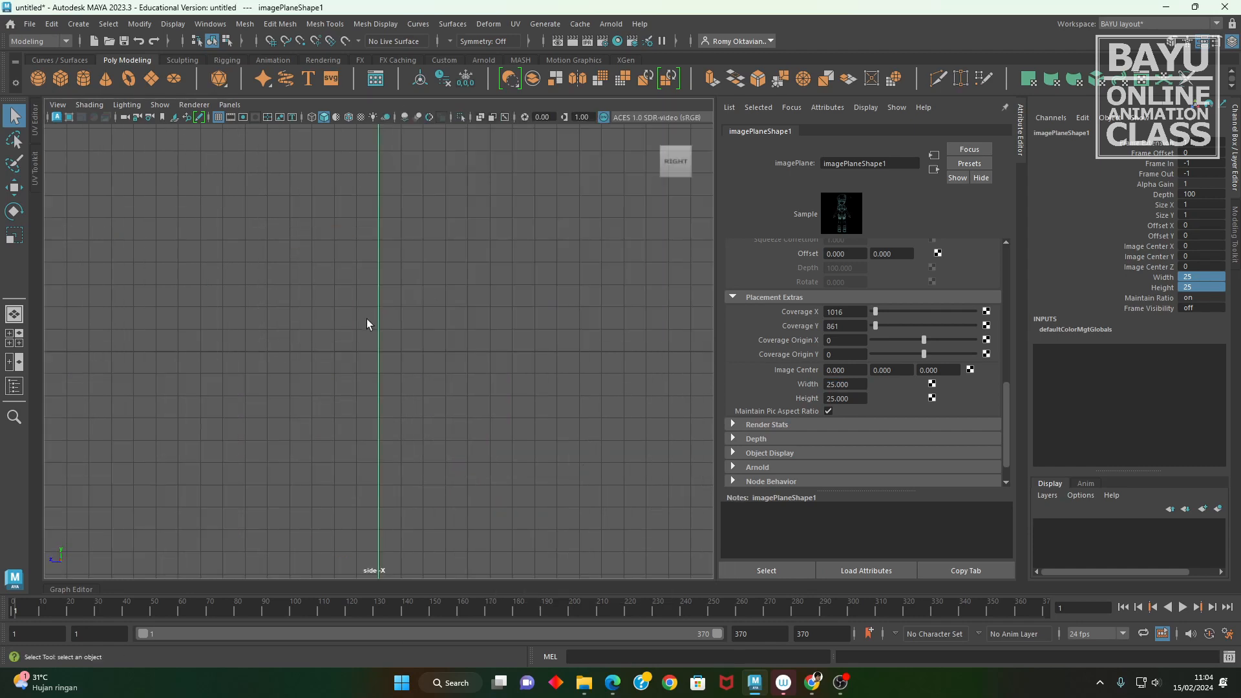
scroll(474, 342, "down", 3)
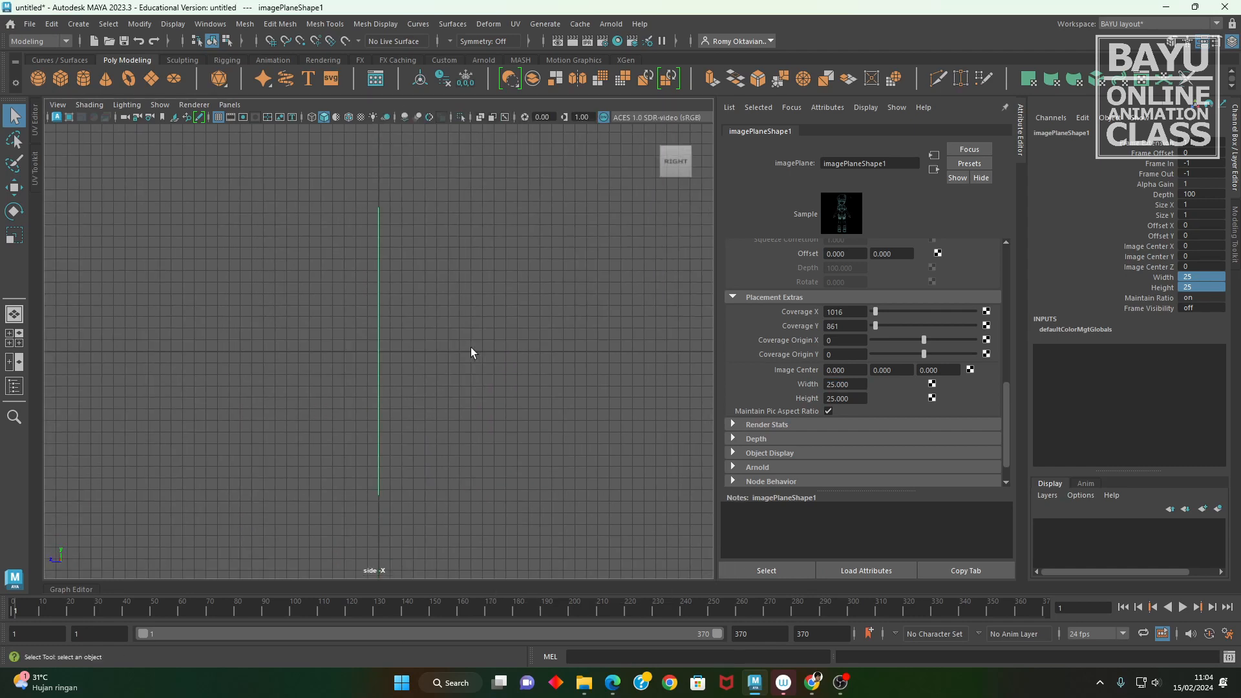
left_click(58, 105)
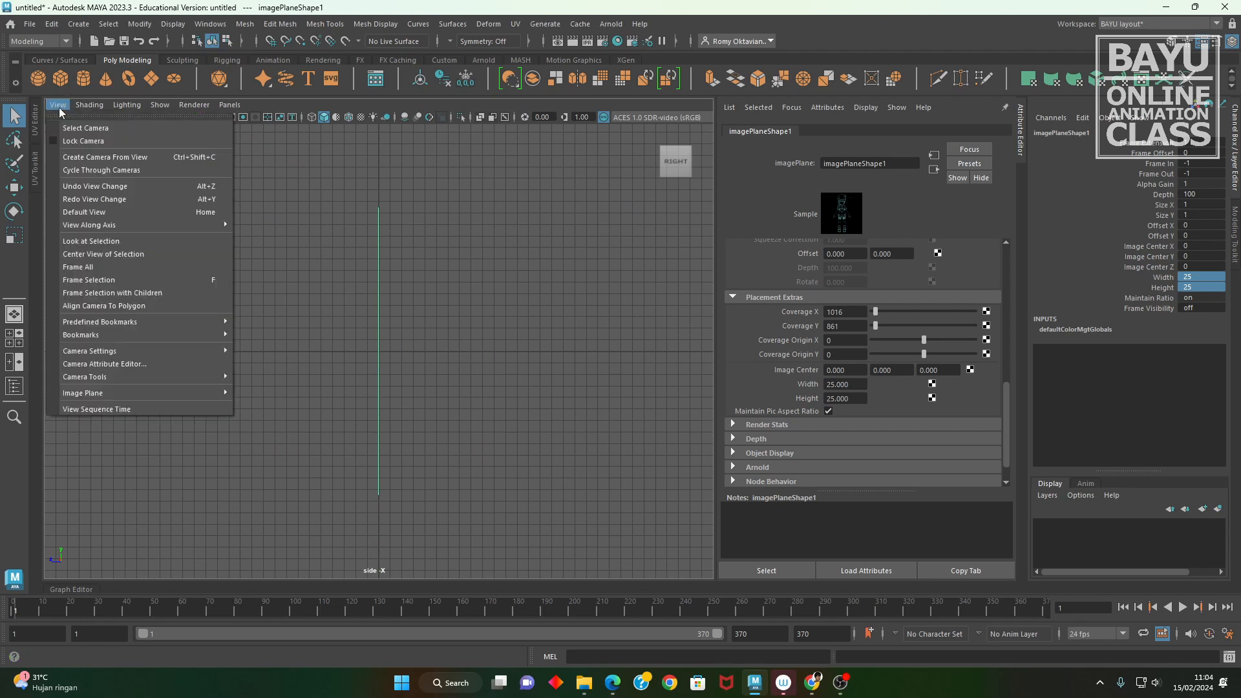
left_click(127, 365)
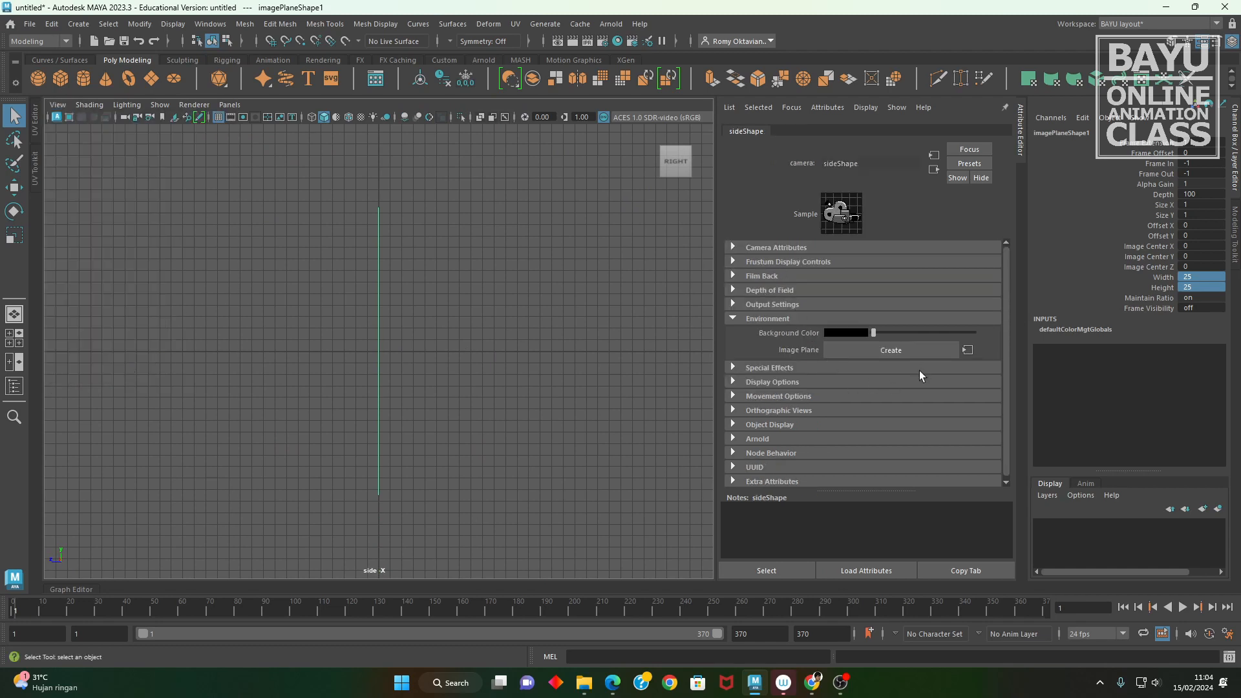
left_click(917, 351)
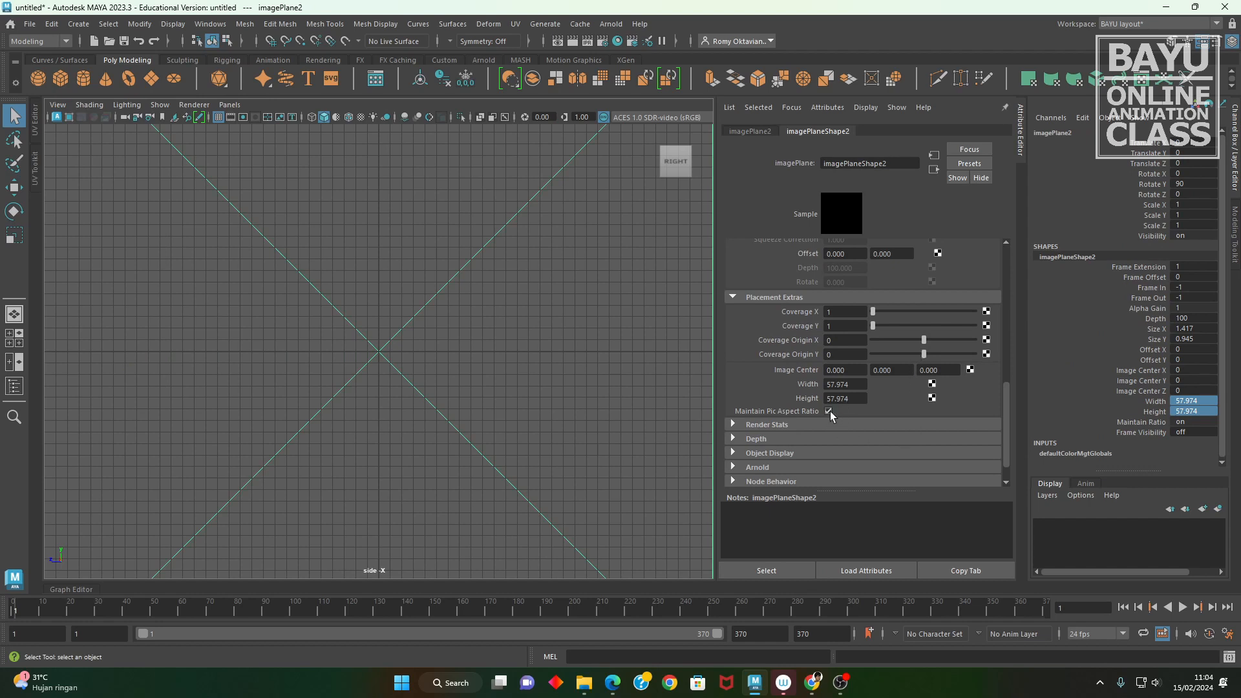
- Set the side image plane's Width and Height to 25 and Size X and Y to 1, and re-enable Maintain Pic Aspect Ratio
left_click(1207, 412)
type("25")
key("Return")
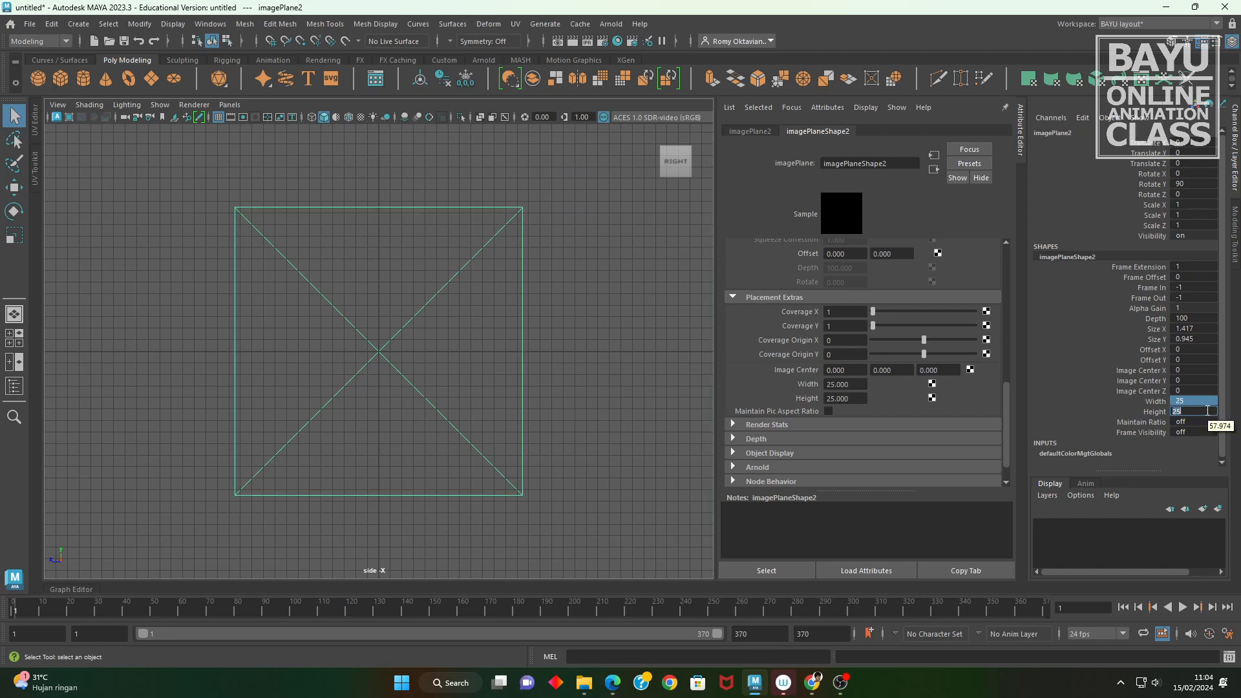
left_click_drag(1195, 328, 1196, 338)
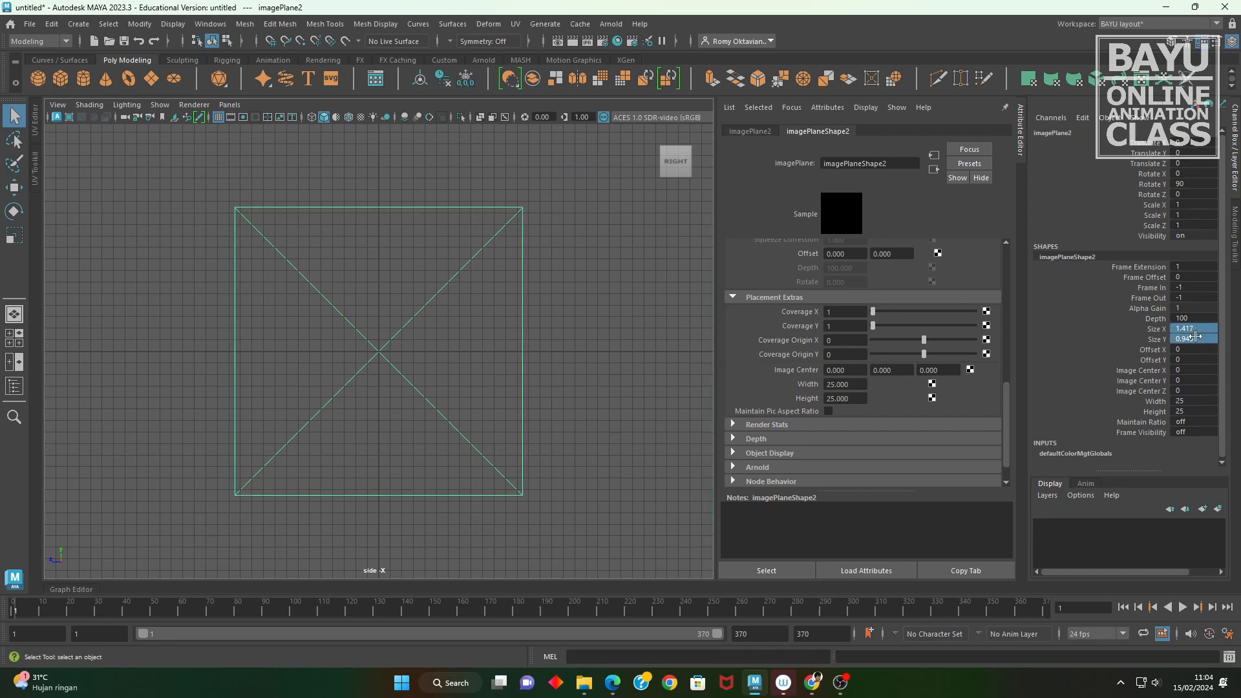
type("1")
left_click(829, 412)
- Load "girl character side view.jpg" from the sourceimages folder into the side image plane
left_click_drag(1008, 424, 1042, 282)
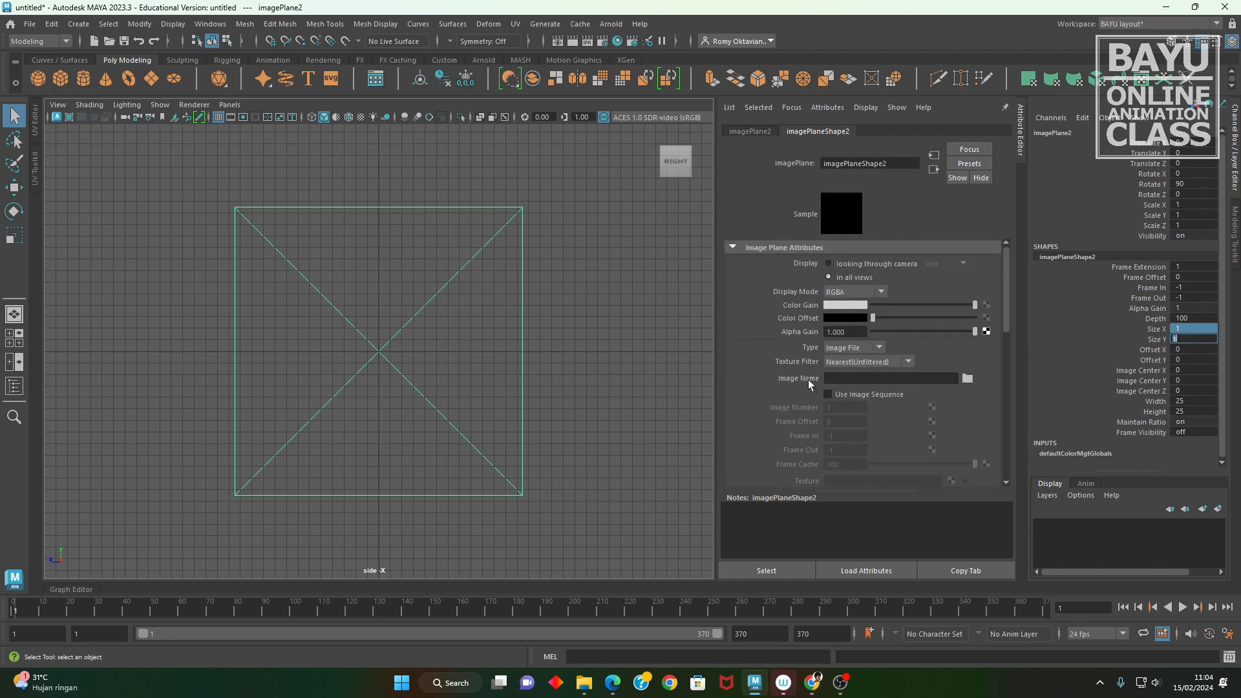
left_click(967, 379)
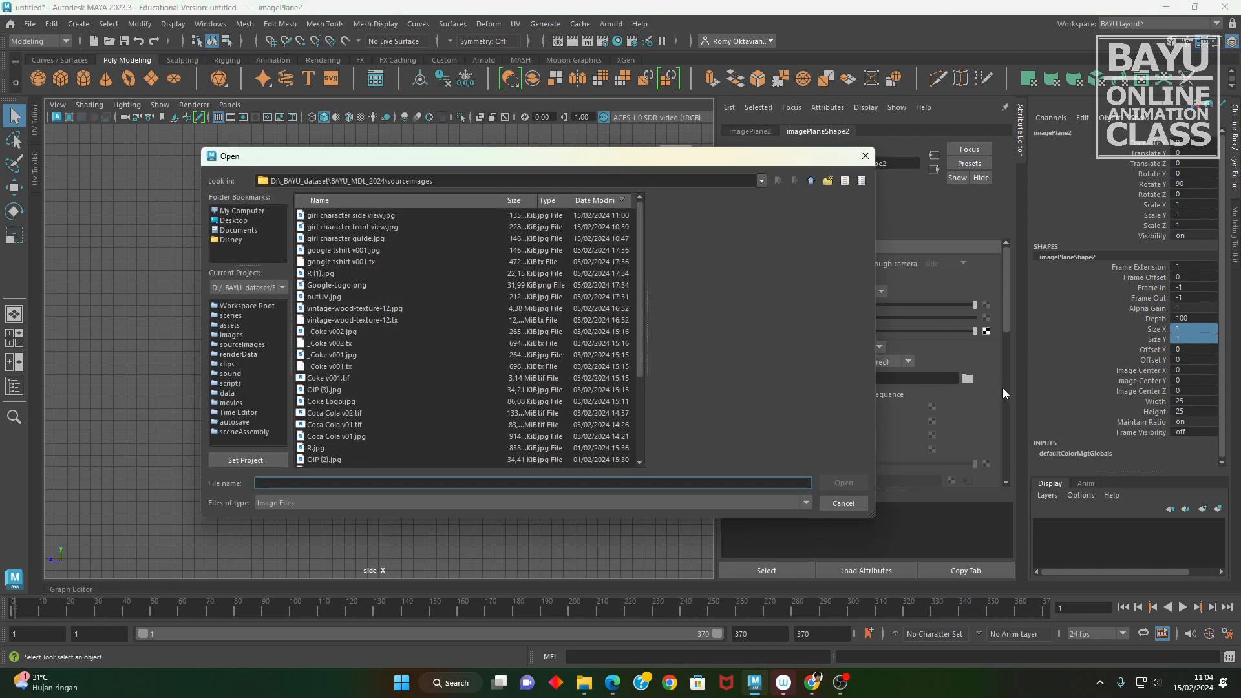
left_click(355, 217)
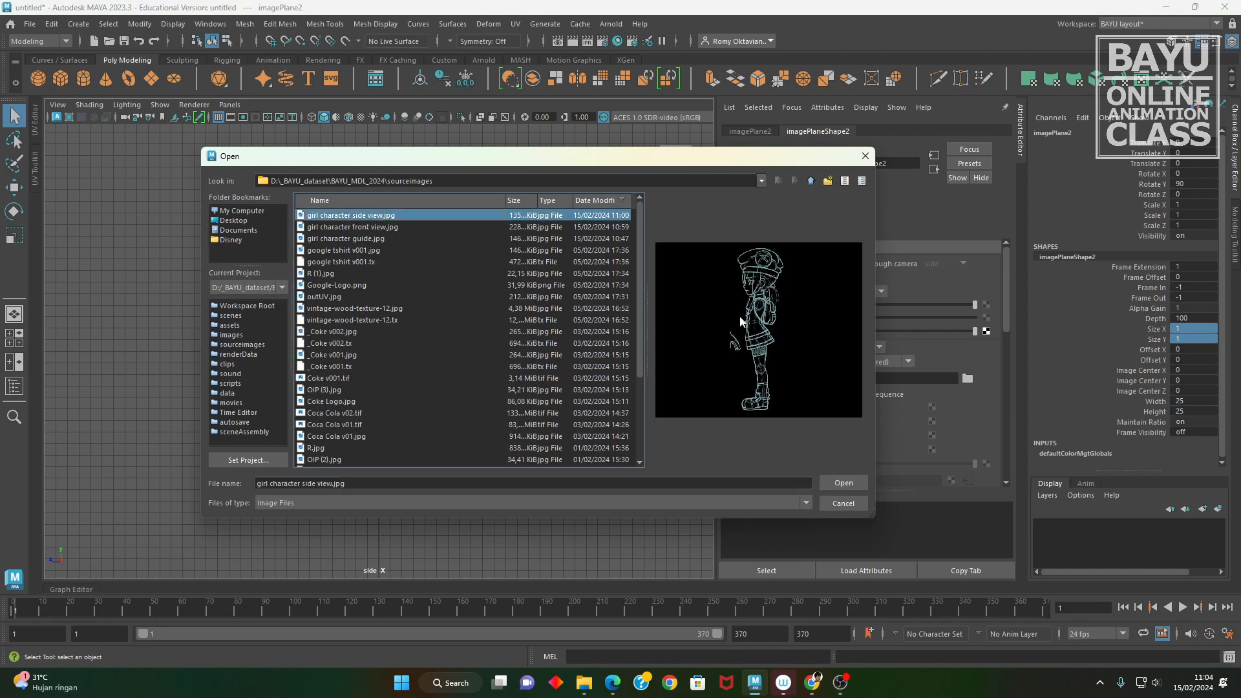
left_click(835, 485)
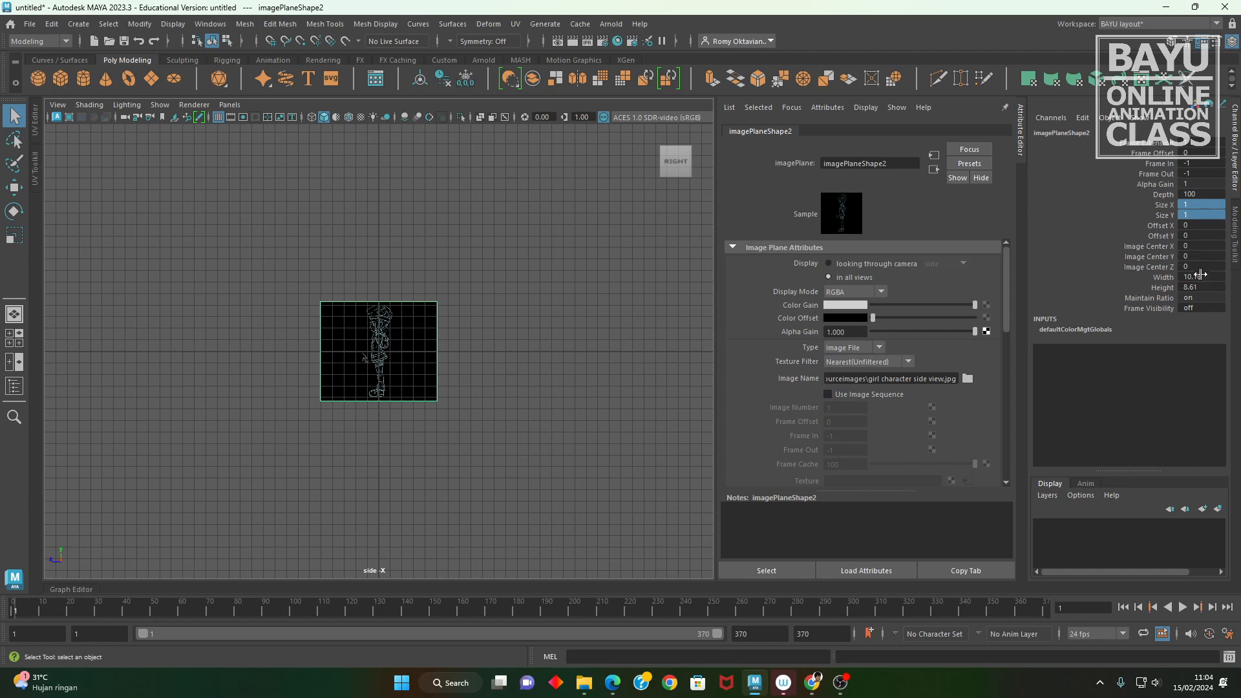
- Set the loaded side image plane's Width and Height to 25, disabling Maintain Pic Aspect Ratio to make it square
left_click_drag(1201, 277, 1202, 288)
type("25")
key("Return")
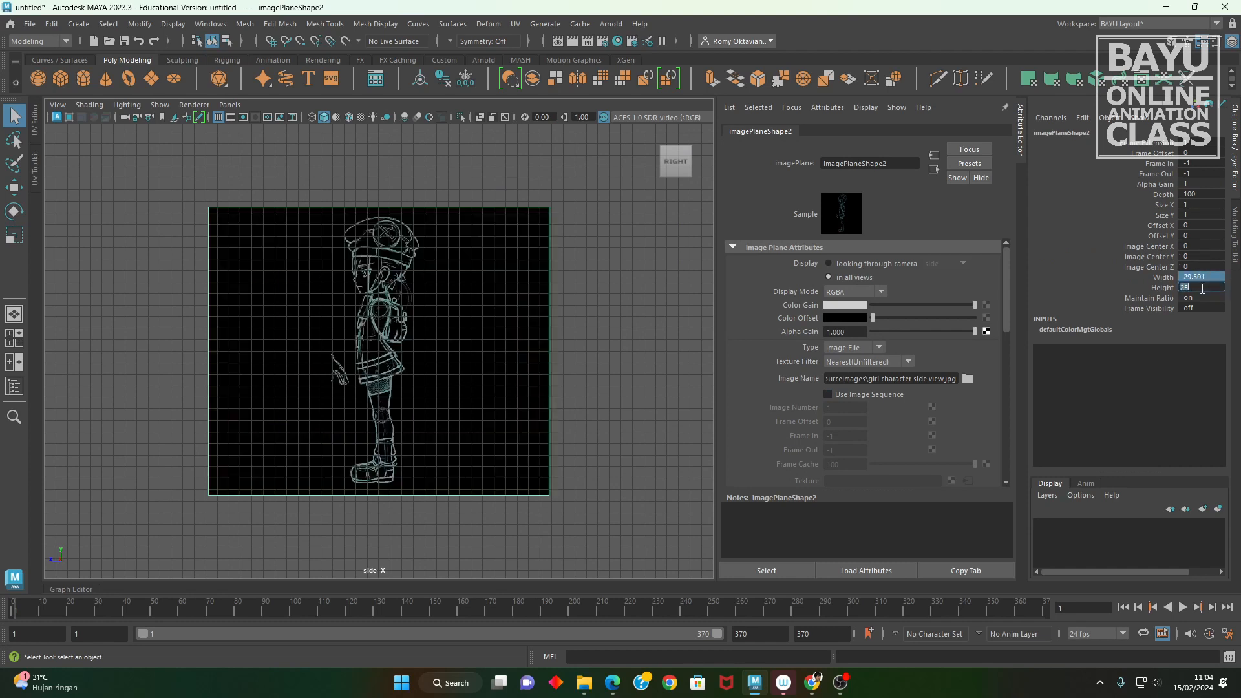
left_click_drag(1009, 285, 999, 423)
left_click(852, 382)
type("25")
key("Return")
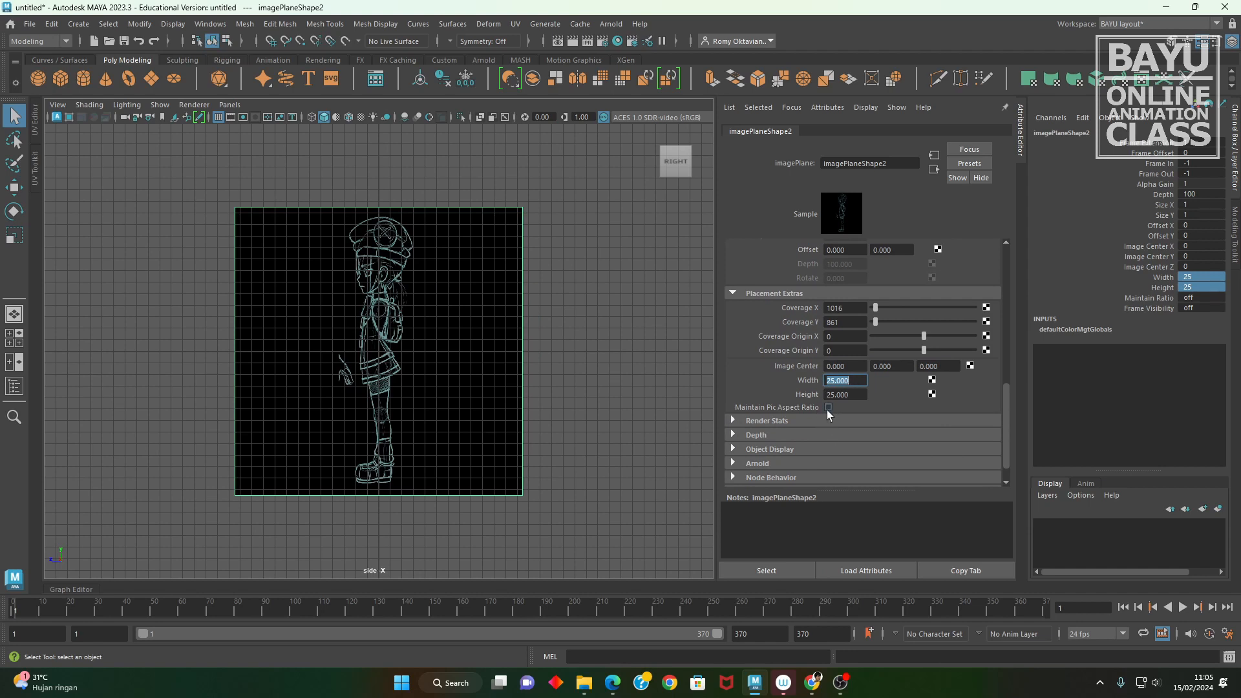
- Collapse the Attribute Editor to enlarge the side viewport around the side image plane
left_click_drag(1004, 414, 1014, 383)
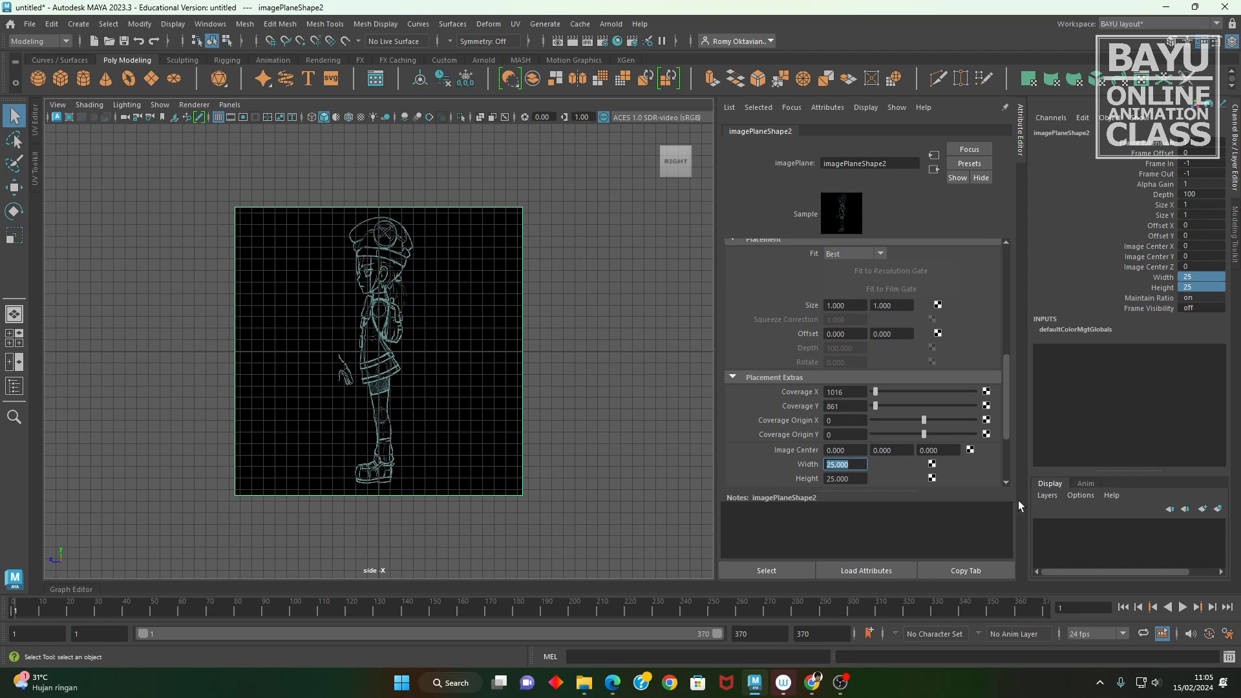
mouse_move(1008, 430)
left_mouse_down()
mouse_move(1026, 289)
mouse_move(1019, 414)
left_mouse_up()
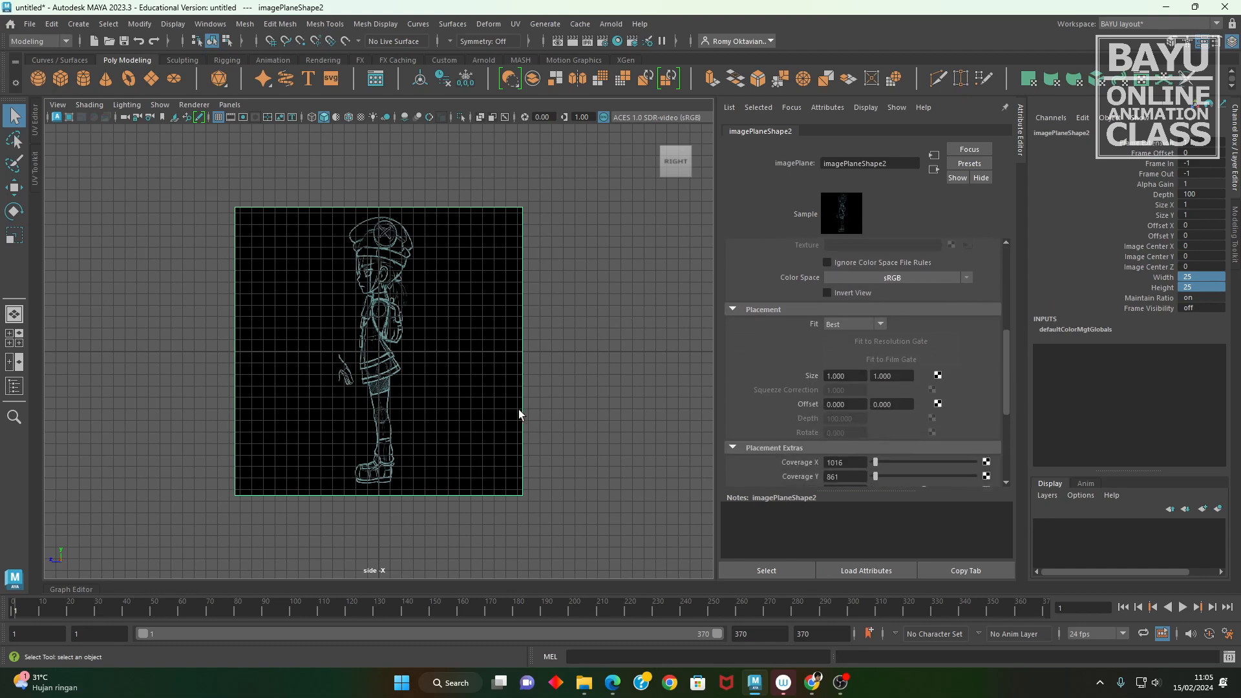
middle_click_drag(351, 318, 341, 337, "alt")
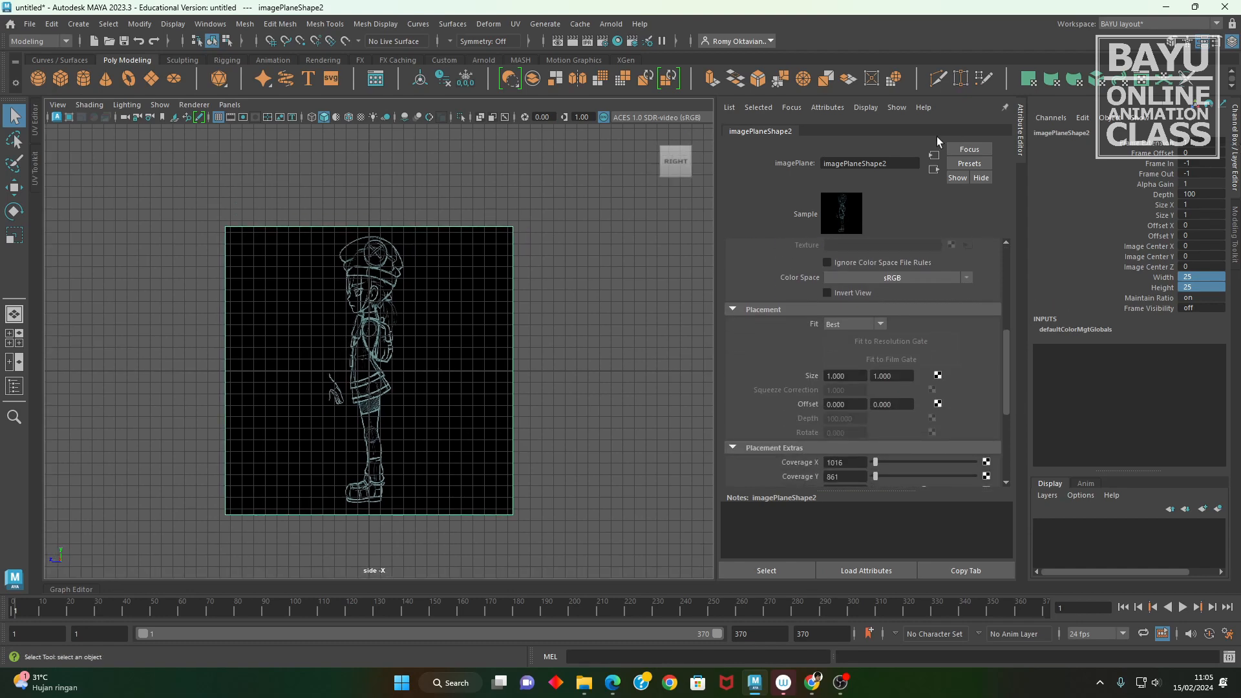
left_click(1022, 150)
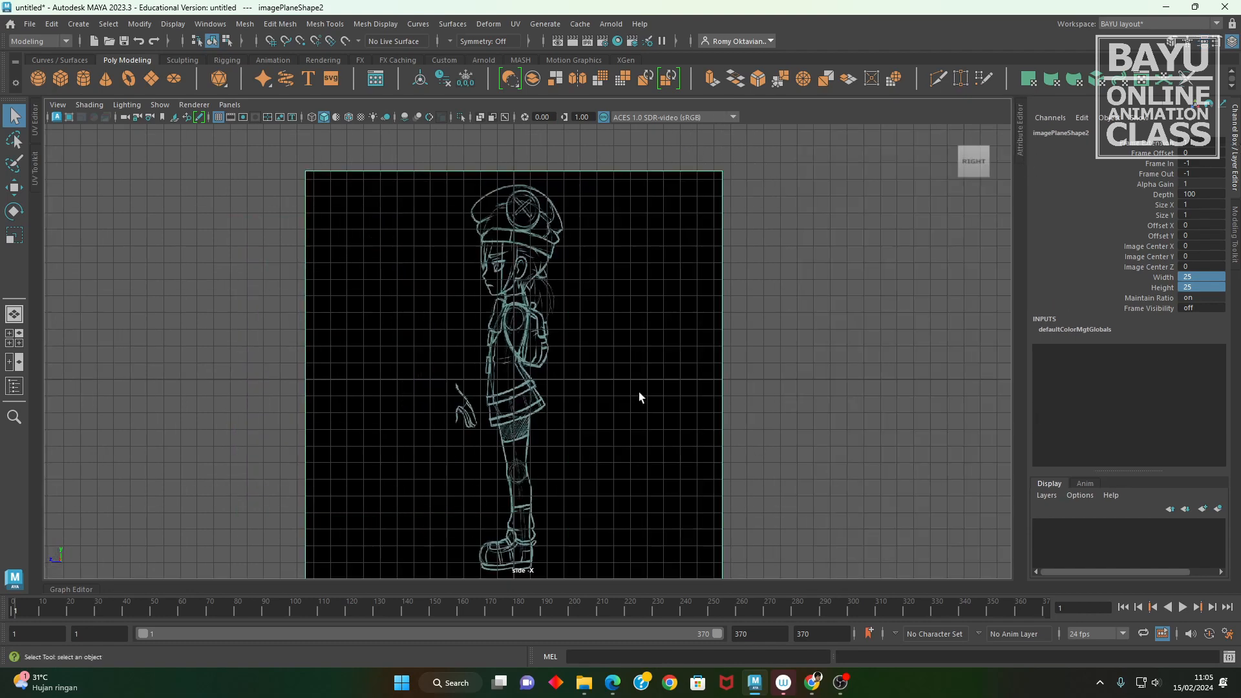
scroll(637, 394, "up", 2)
- Maximise the perspective view and examine how the front and side image planes cross each other and the grid
key("space")
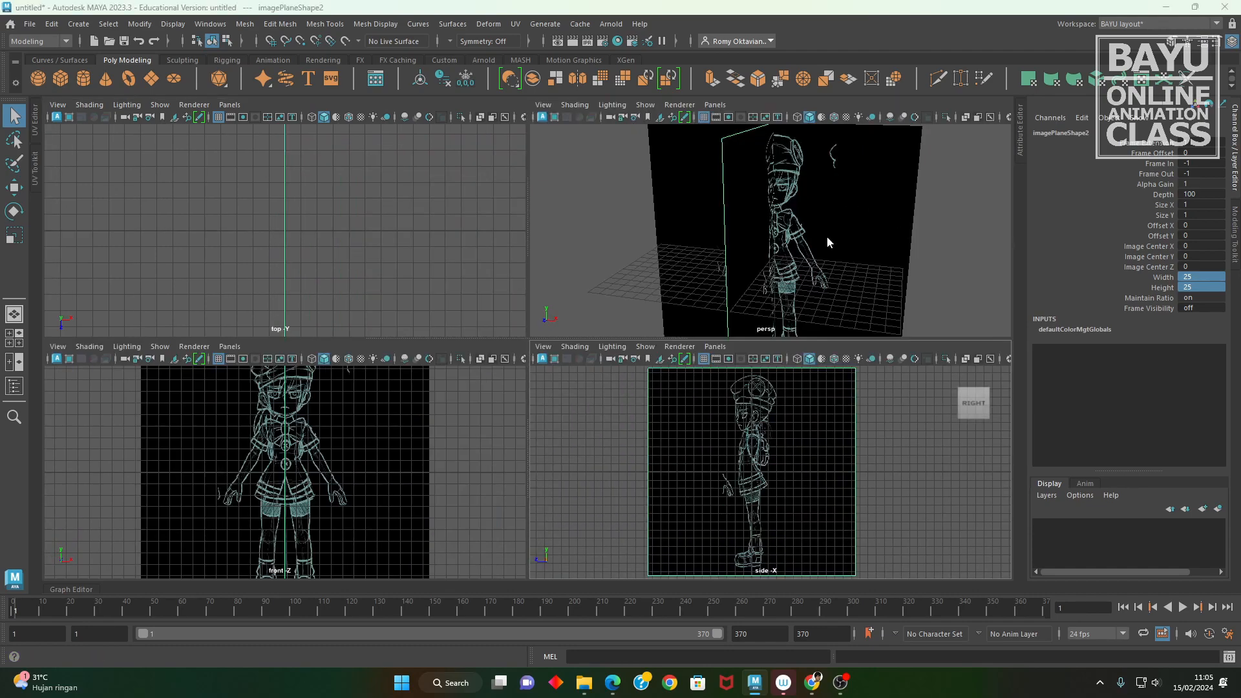
key("space")
middle_click_drag(536, 482, 593, 374, "alt")
left_click_drag(594, 373, 621, 396, "alt")
right_click_drag(621, 396, 455, 367, "alt")
left_click_drag(598, 410, 543, 288, "alt")
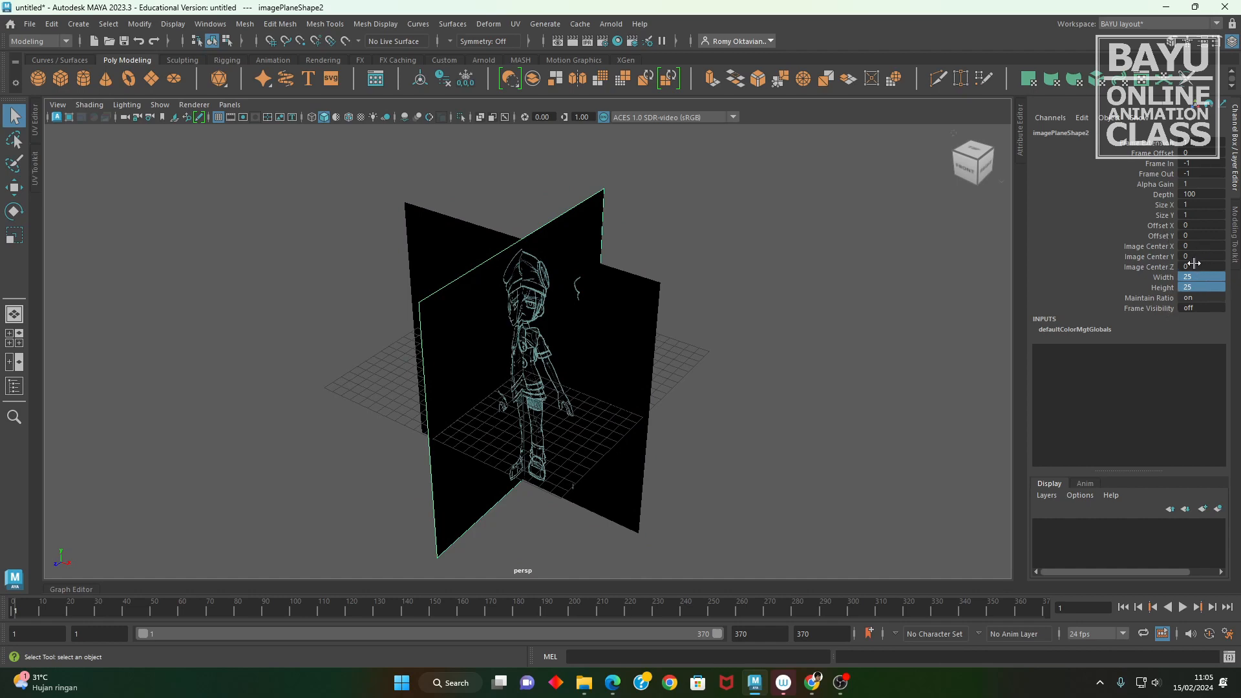
left_click_drag(699, 327, 498, 347, "alt")
middle_click_drag(498, 343, 498, 303, "alt")
middle_click_drag(632, 283, 632, 316, "alt")
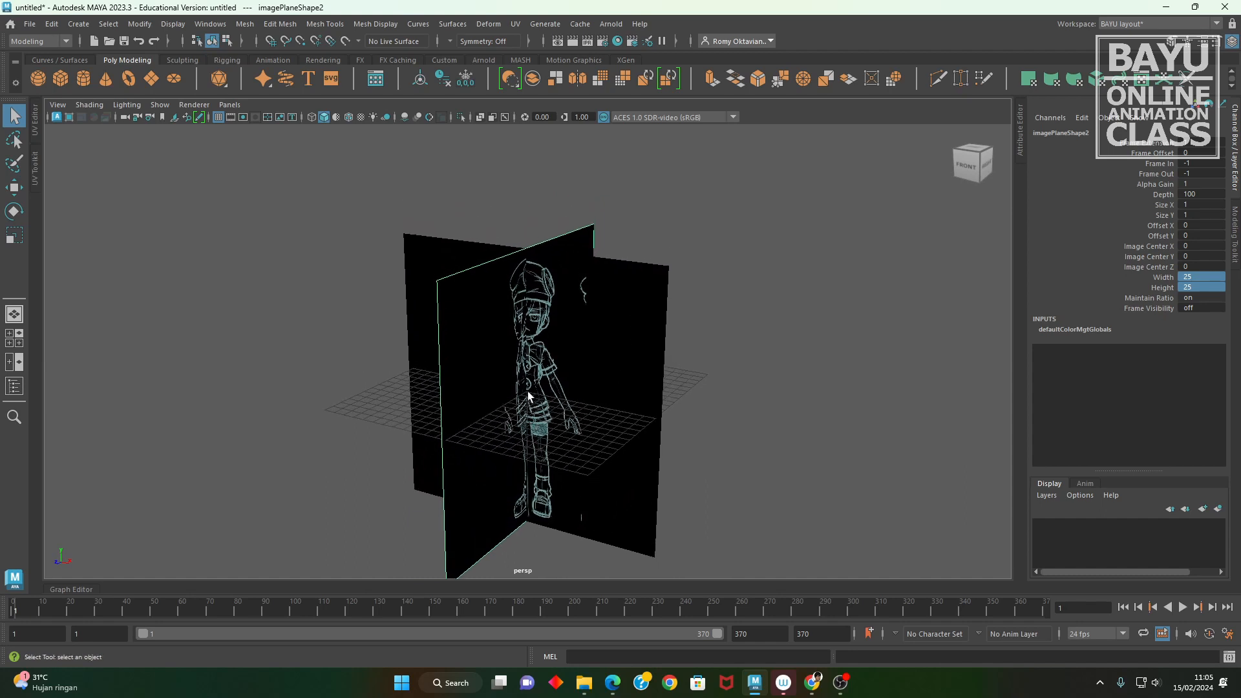
middle_click_drag(592, 312, 595, 316, "alt")
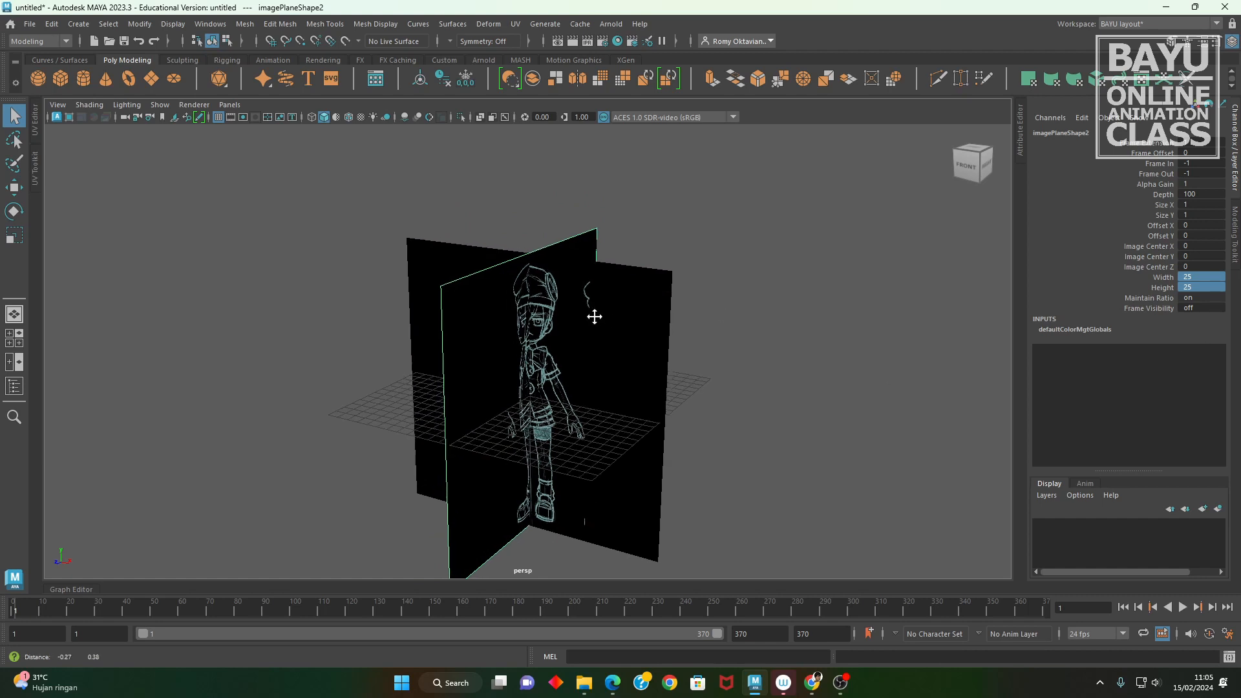
- Move the side image plane straight up by about 11.3 cm and deselect it
key("w")
left_click_drag(531, 341, 528, 215)
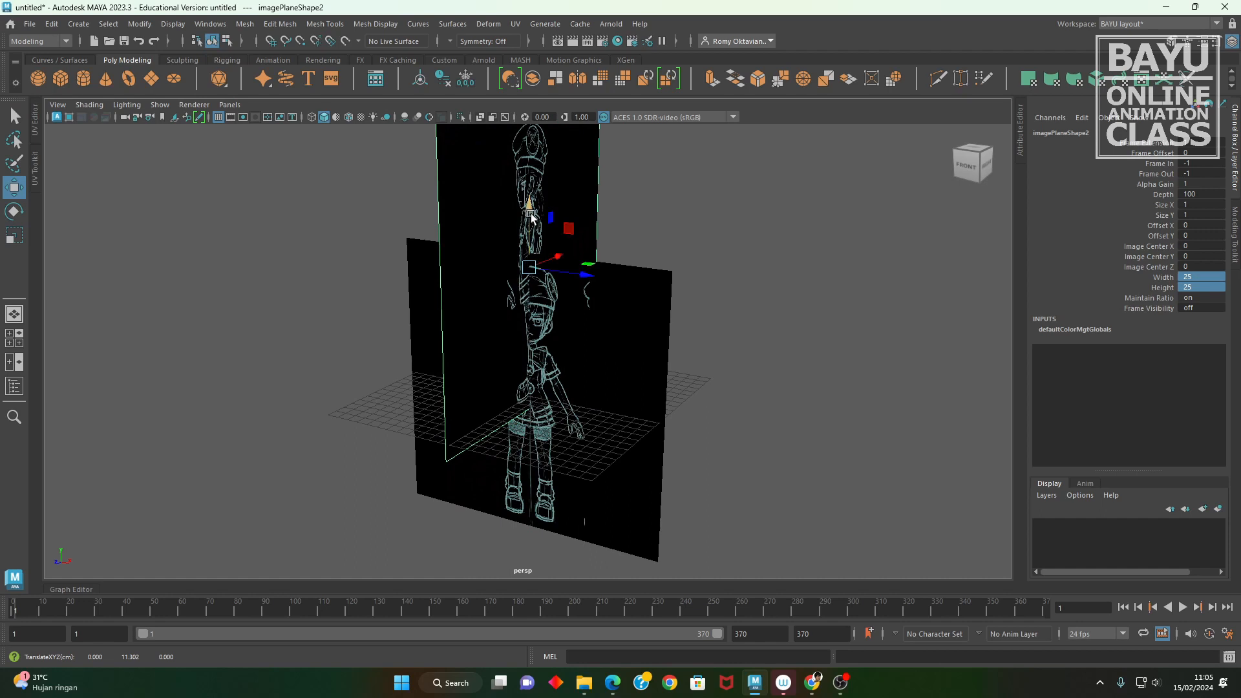
left_click(736, 343)
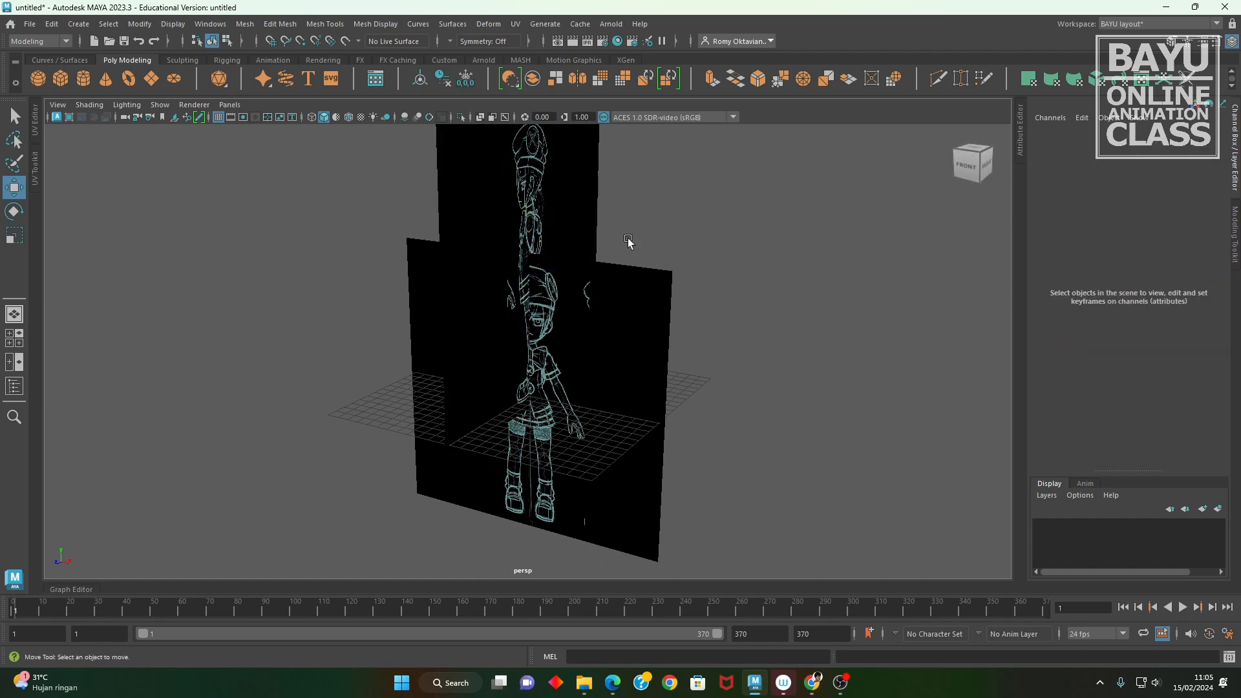
- Set the side image plane's Translate Y to 11, check it against the grid, and correct the value to 13
left_click(507, 180)
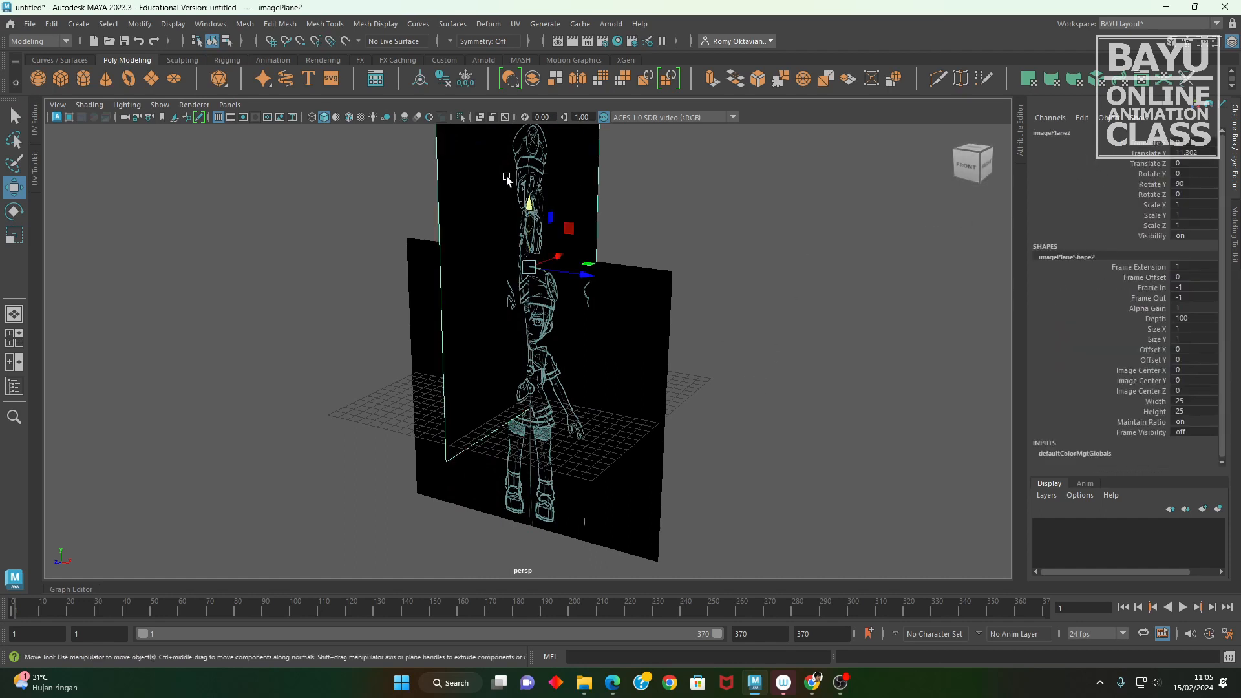
left_click(1209, 152)
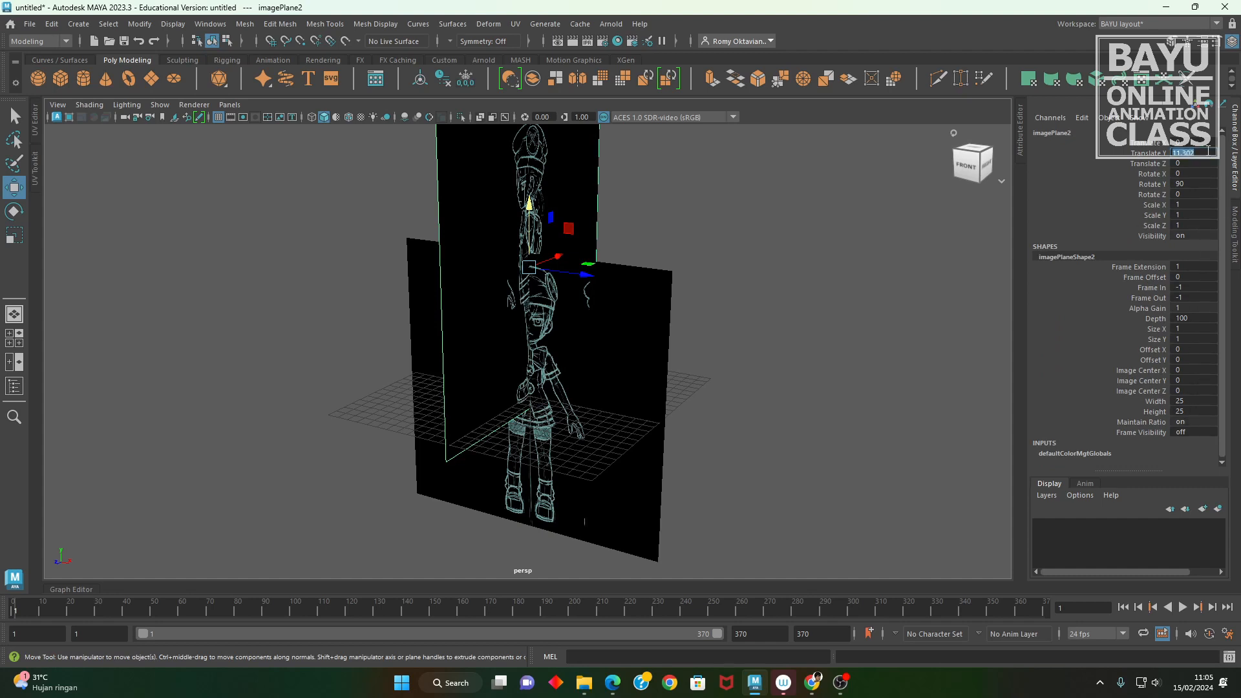
type("11")
key("Return")
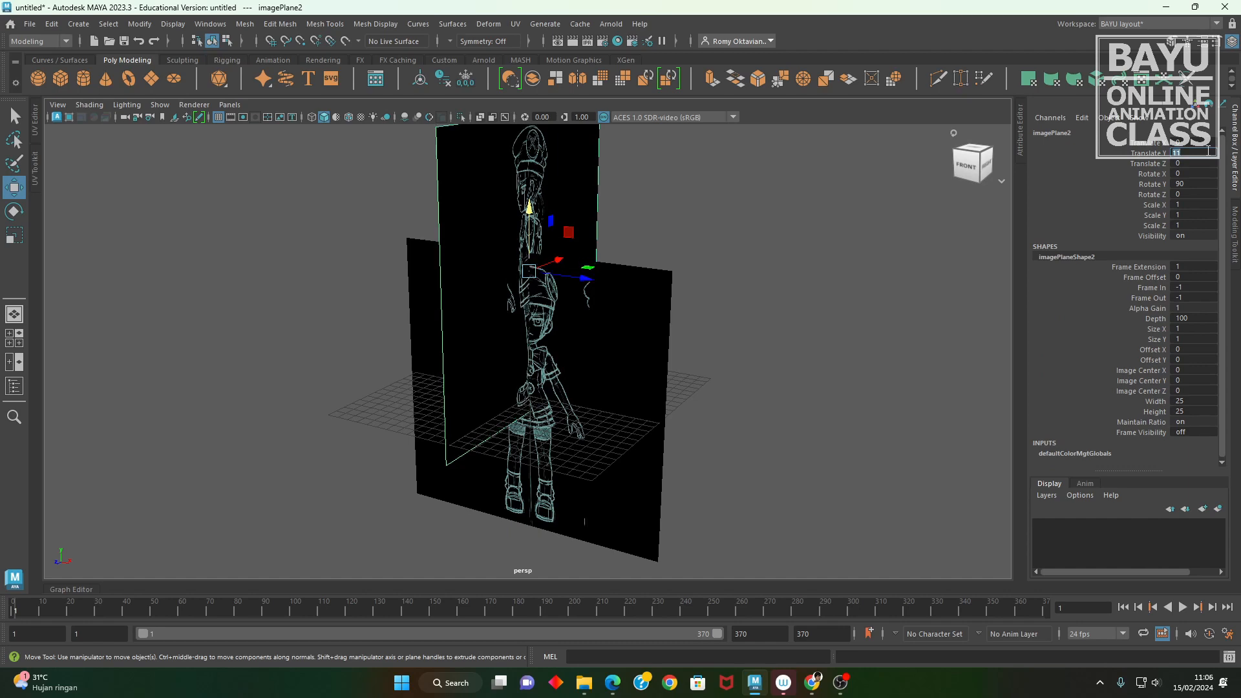
left_click_drag(819, 321, 687, 381, "alt")
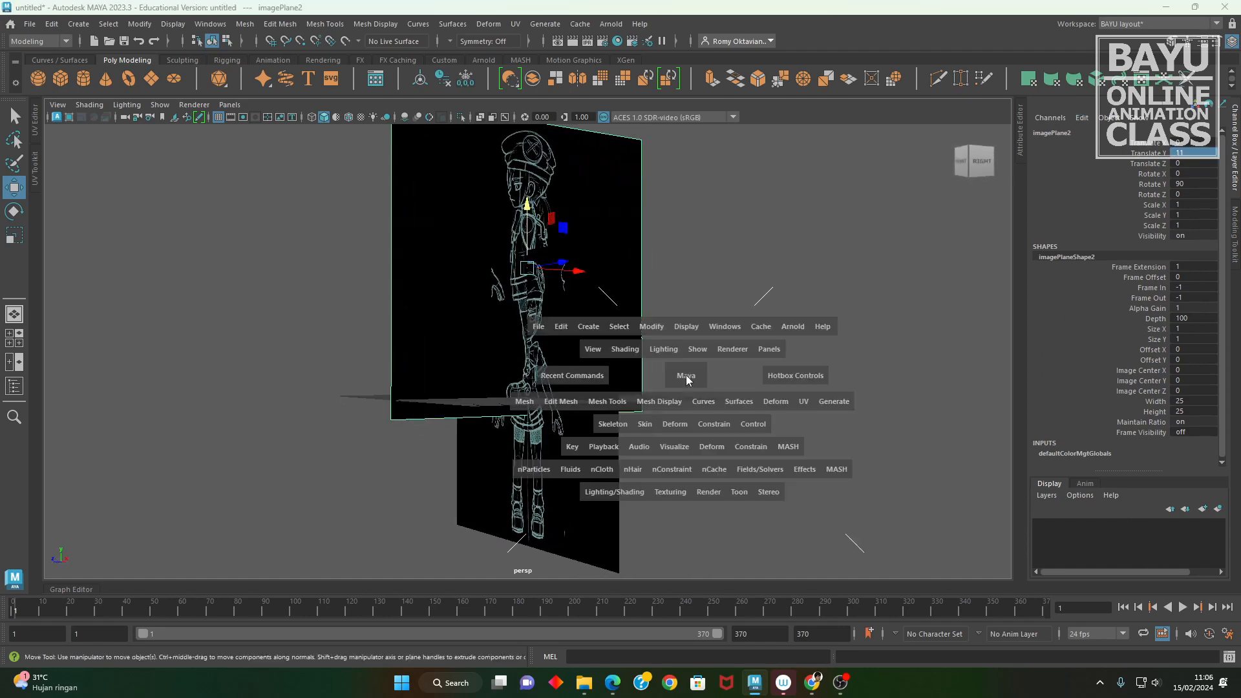
key("space")
key("space")
middle_click_drag(631, 366, 581, 476, "alt")
double_click(1193, 149)
type("13")
key("Return")
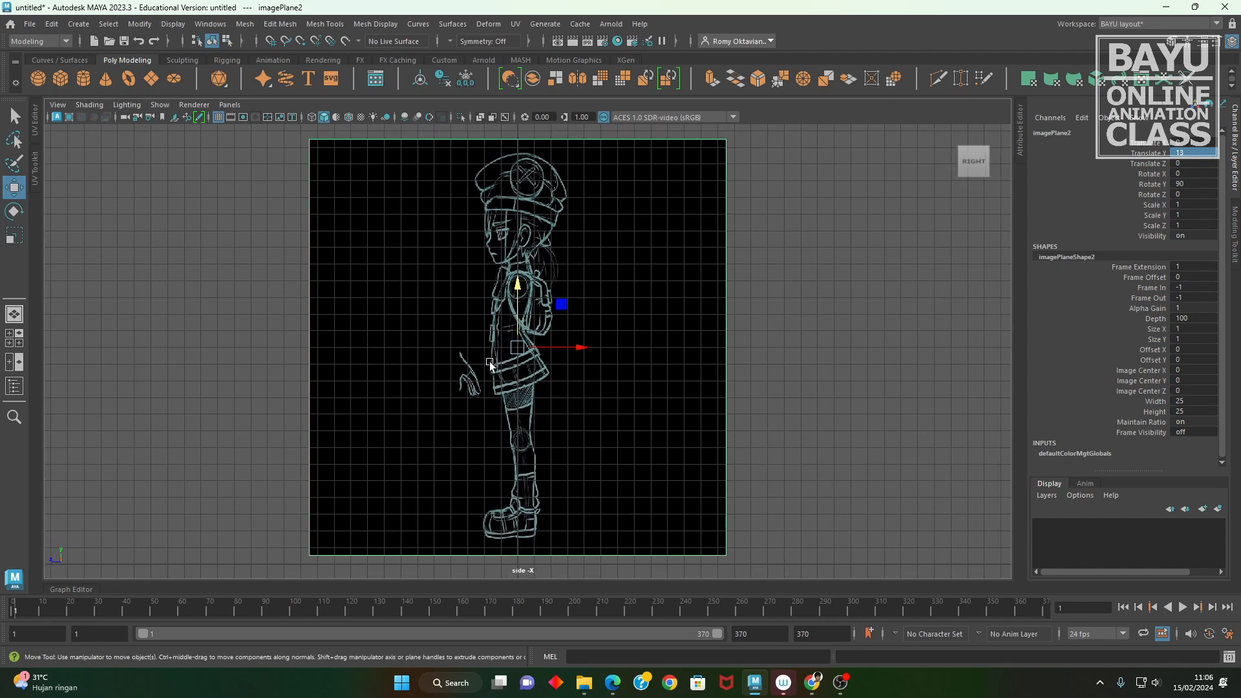
- Set the front image plane's Translate Y to 13 to match the side image plane
key("space")
left_click(408, 463)
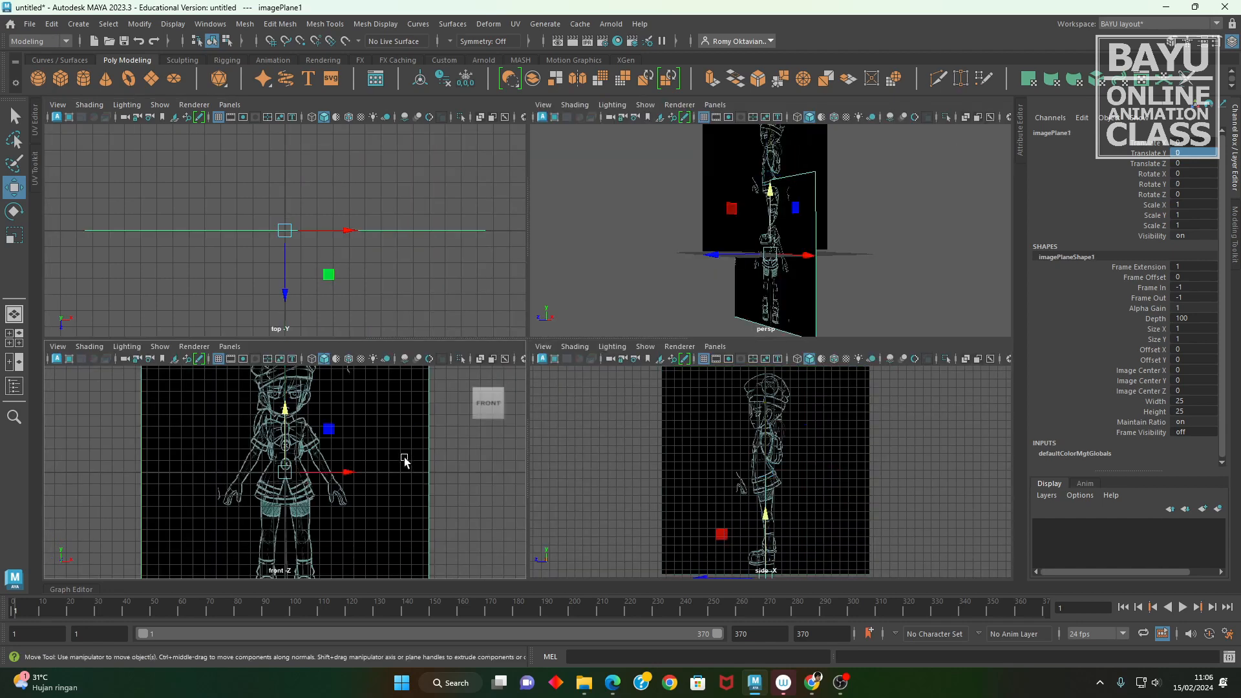
double_click(1185, 152)
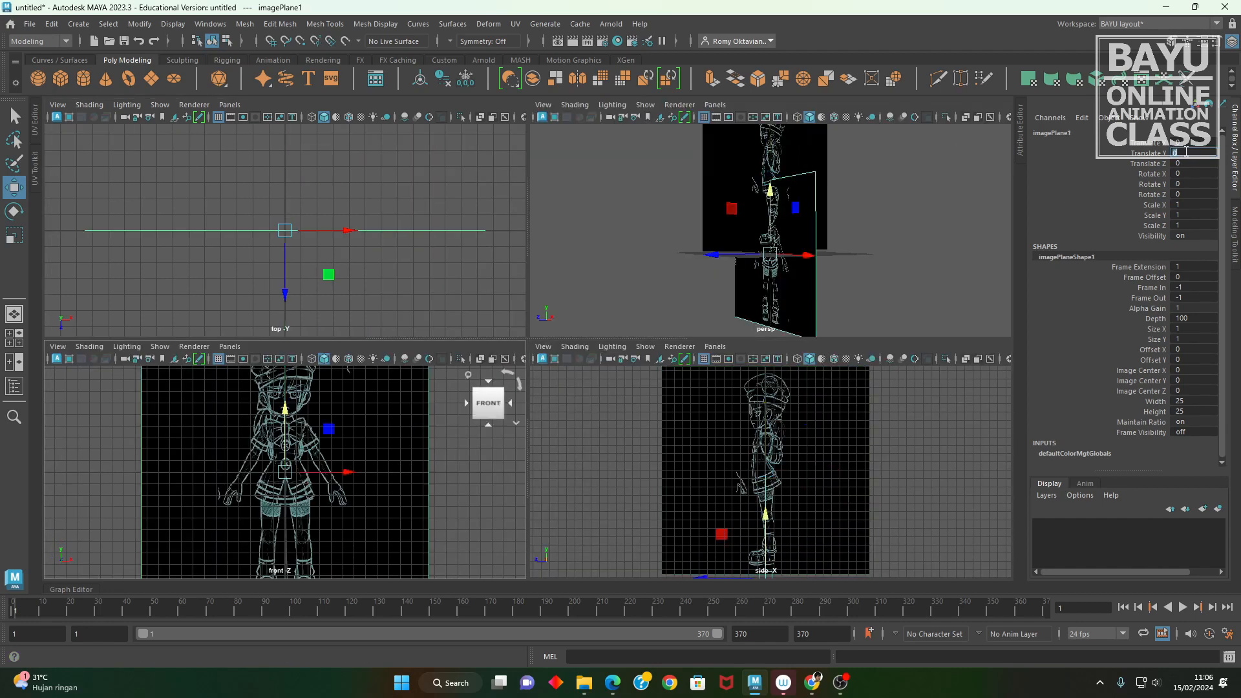
type("13")
key("Return")
- Examine from several angles in the perspective view how the raised front and side image planes cross and stand on the grid
left_click_drag(794, 194, 754, 200, "alt")
key("space")
left_click_drag(472, 458, 488, 325, "alt")
left_click_drag(487, 378, 539, 431, "alt")
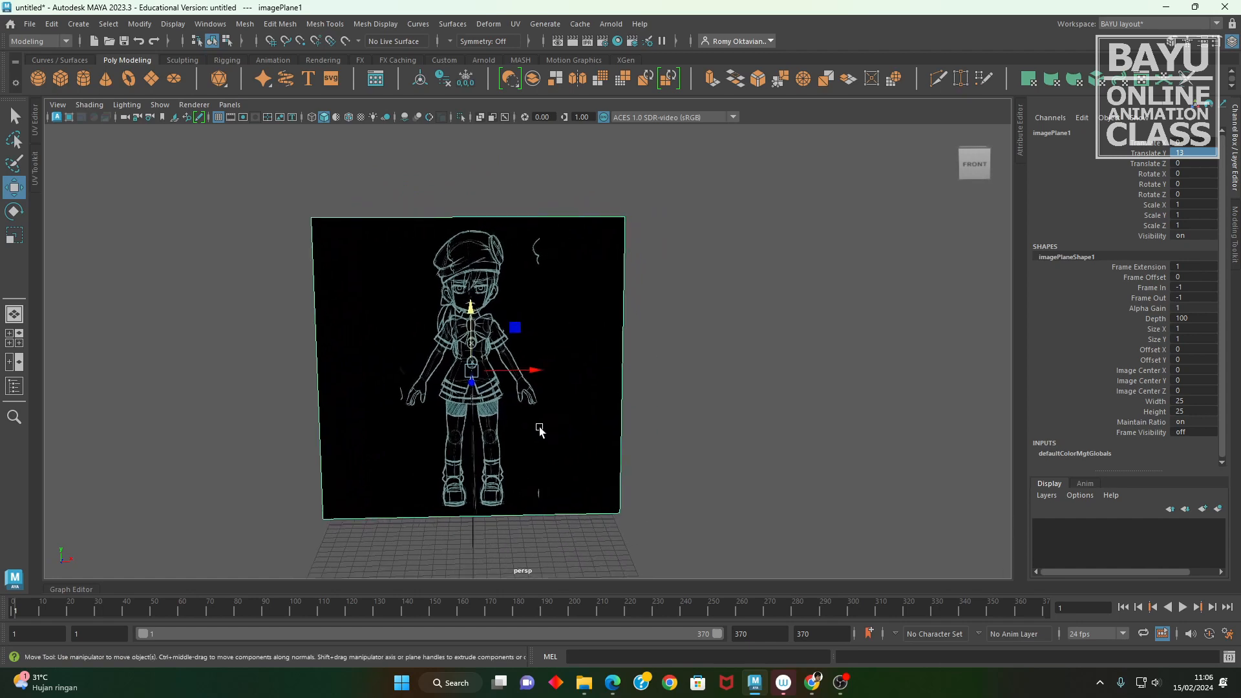
left_click_drag(726, 357, 690, 436, "alt")
left_click_drag(787, 449, 734, 491, "alt")
left_click_drag(568, 427, 621, 482, "alt")
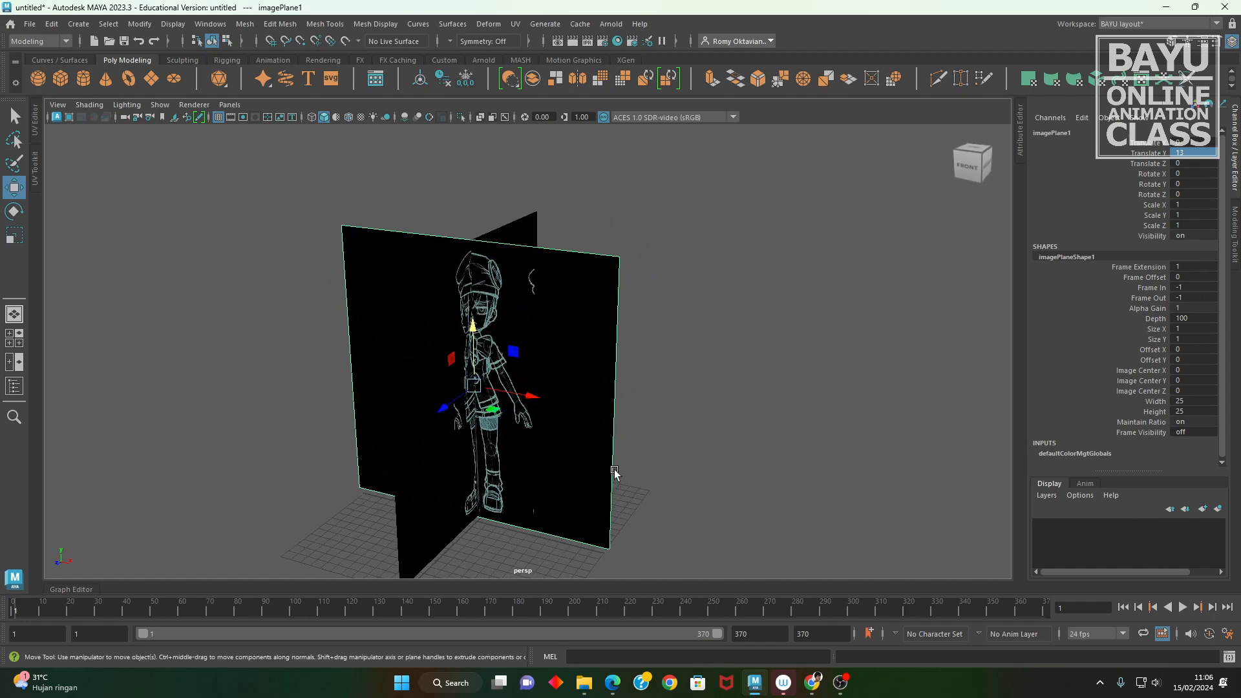
left_click_drag(579, 449, 513, 457, "alt")
left_click_drag(385, 363, 481, 422, "alt")
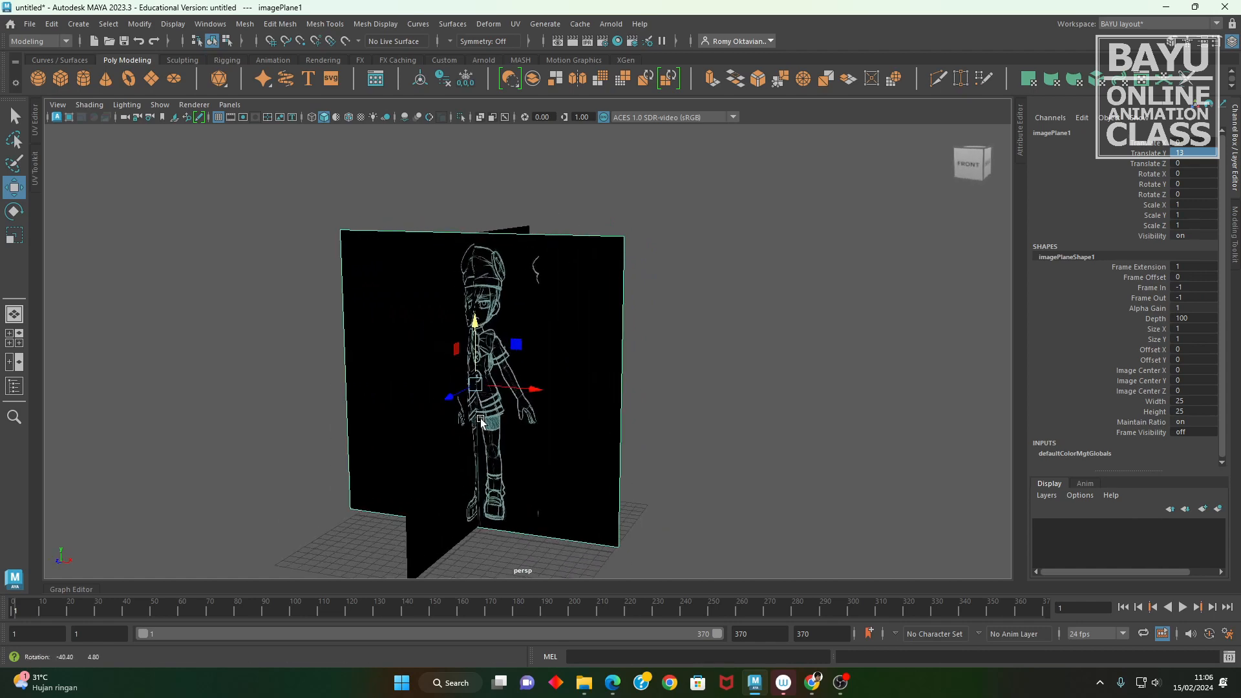
- Create a display layer from the selected front image plane and name it frontview, without a space
left_click(1219, 509)
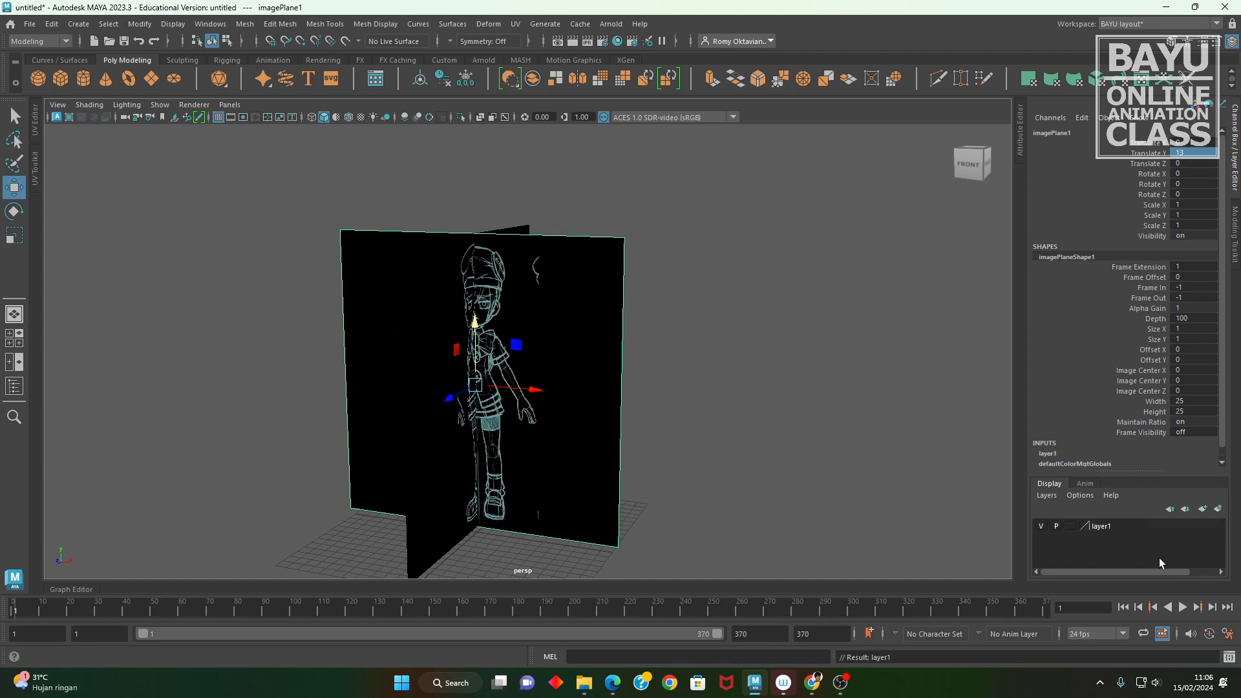
double_click(1106, 528)
double_click(531, 253)
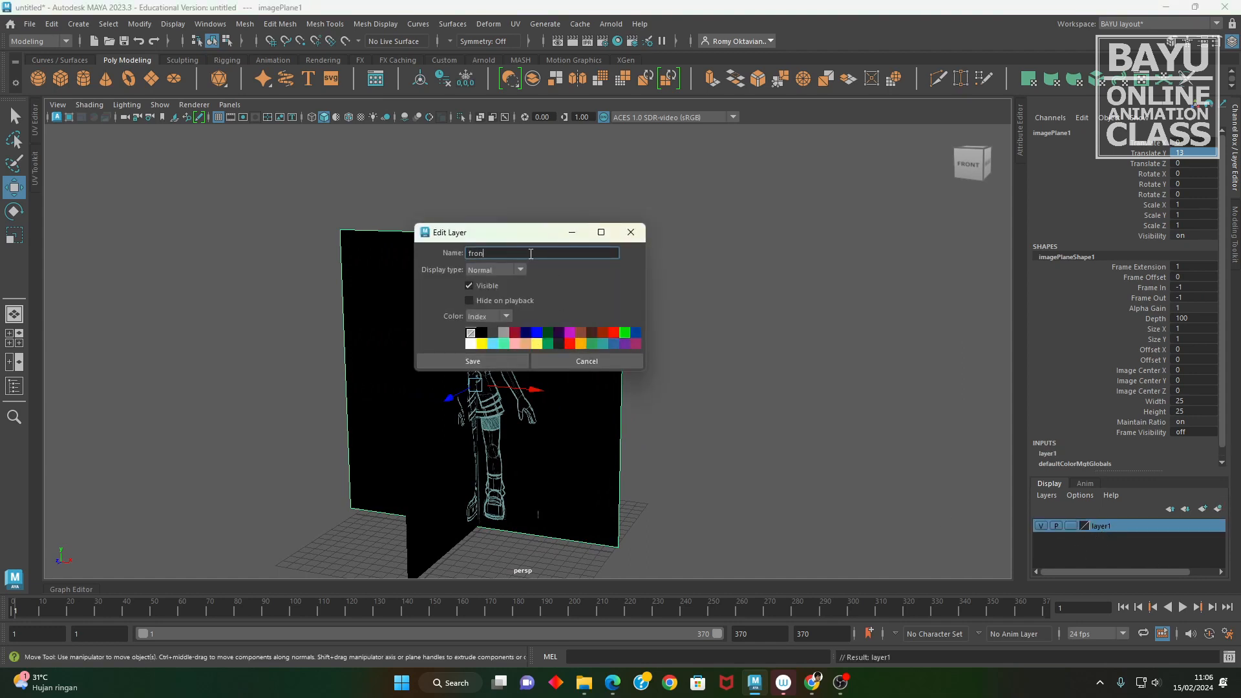
key("Return")
left_click(496, 362)
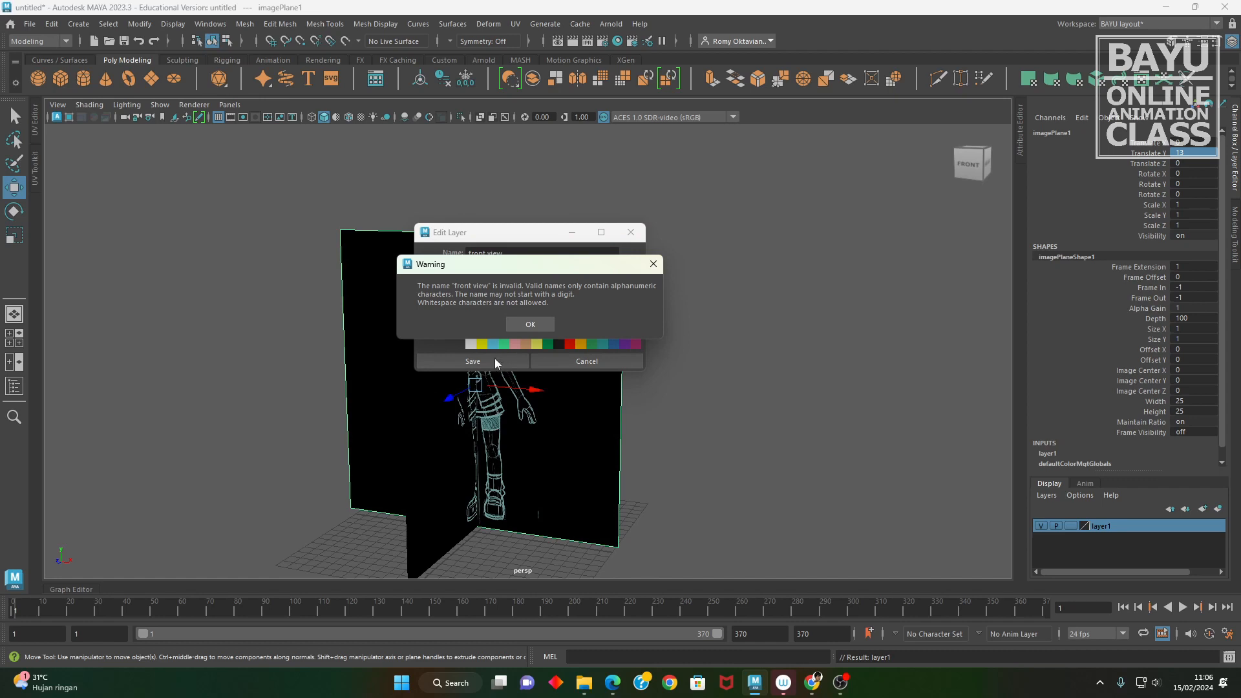
left_click(530, 325)
left_click(518, 252)
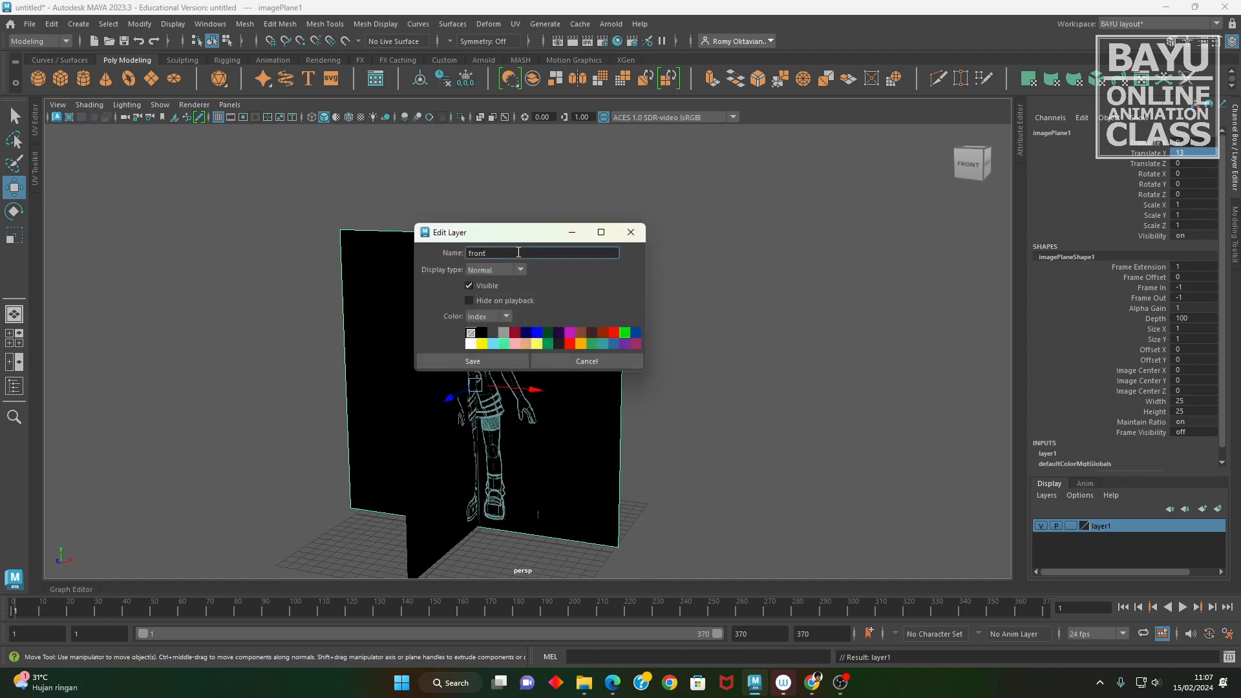
key("Return")
left_click(509, 360)
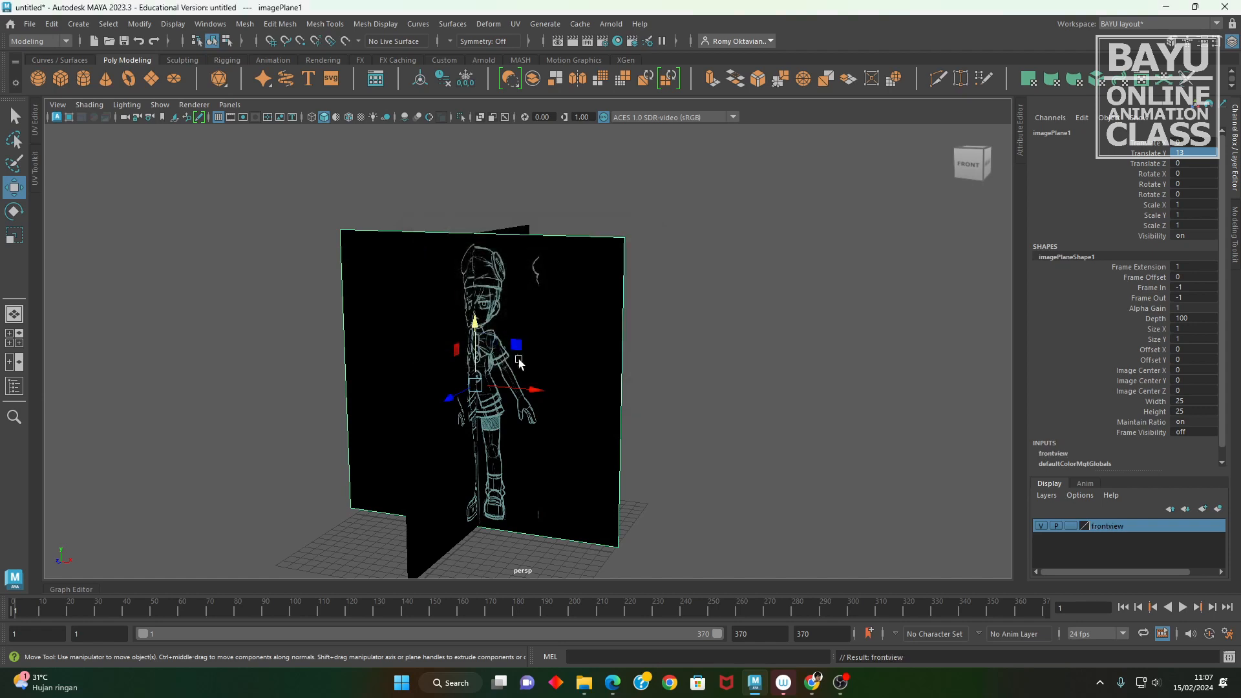
- Create a display layer from the side image plane and name it sideview
left_click_drag(724, 430, 646, 431, "alt")
left_click(584, 285)
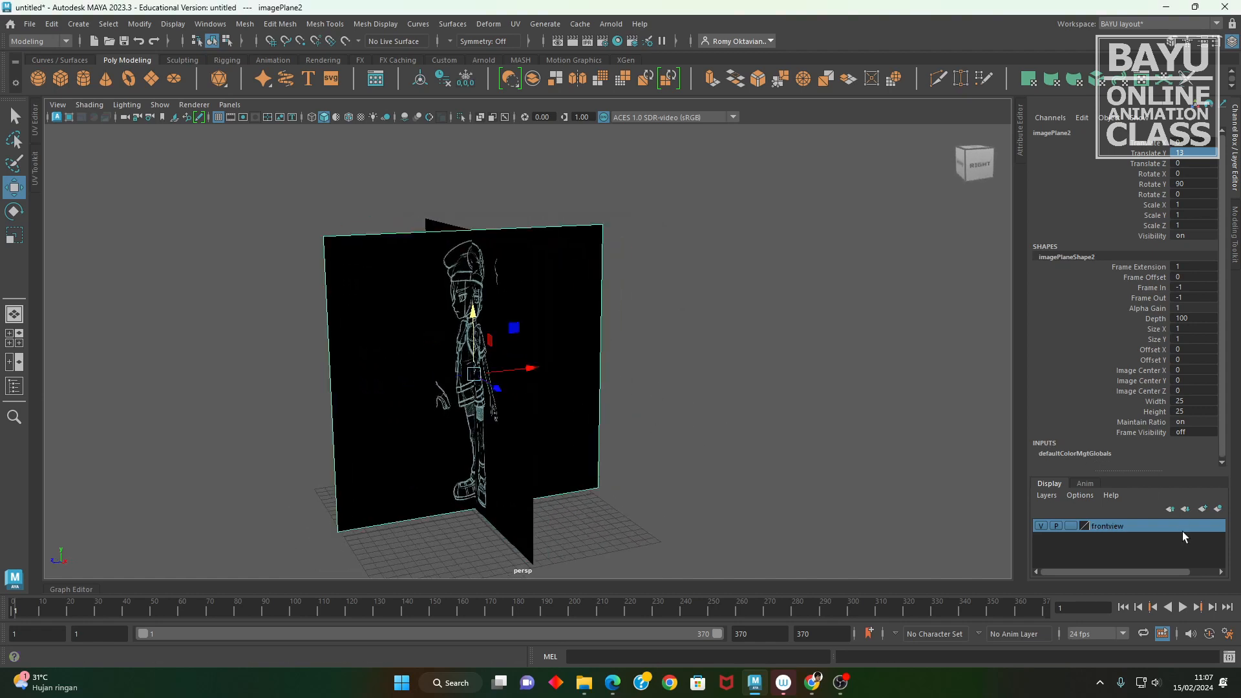
left_click(1218, 509)
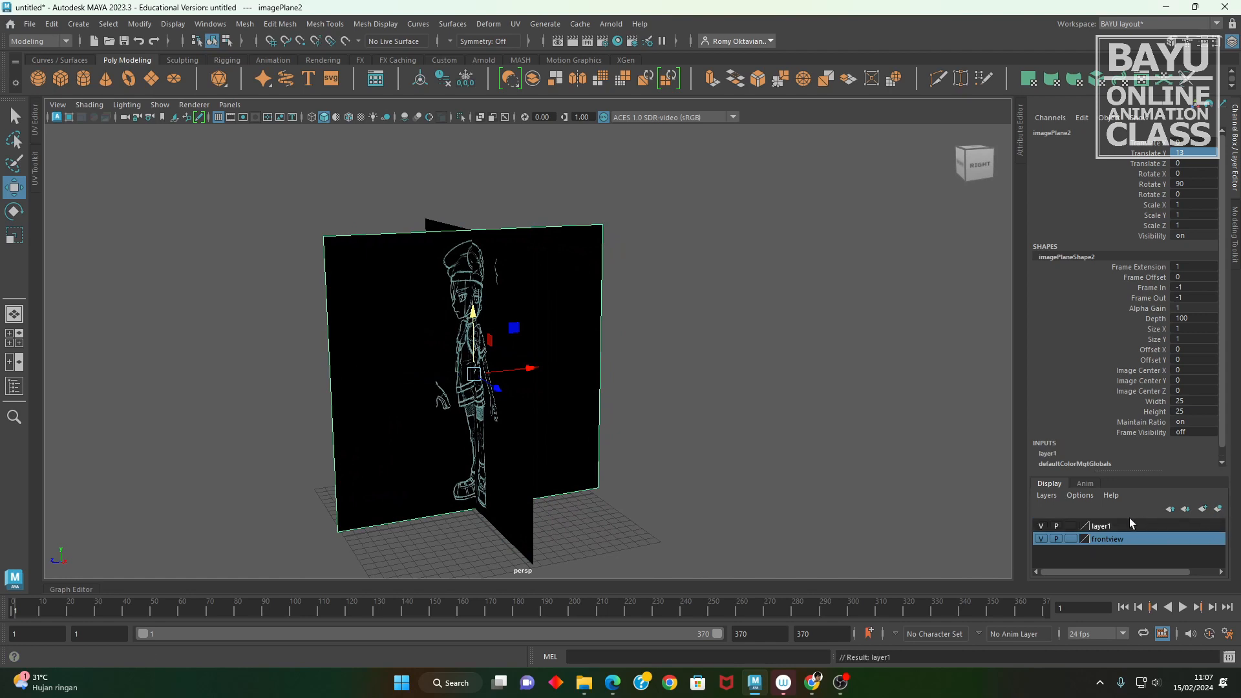
double_click(1119, 526)
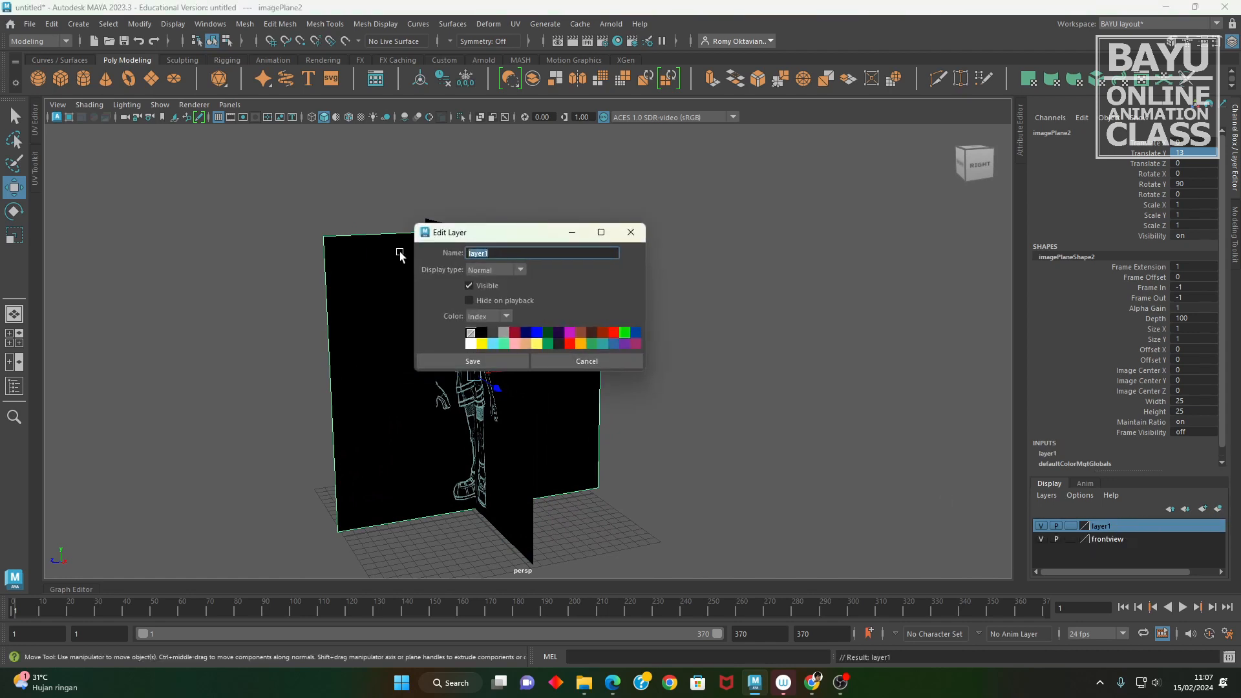
type("sideview")
left_click(447, 366)
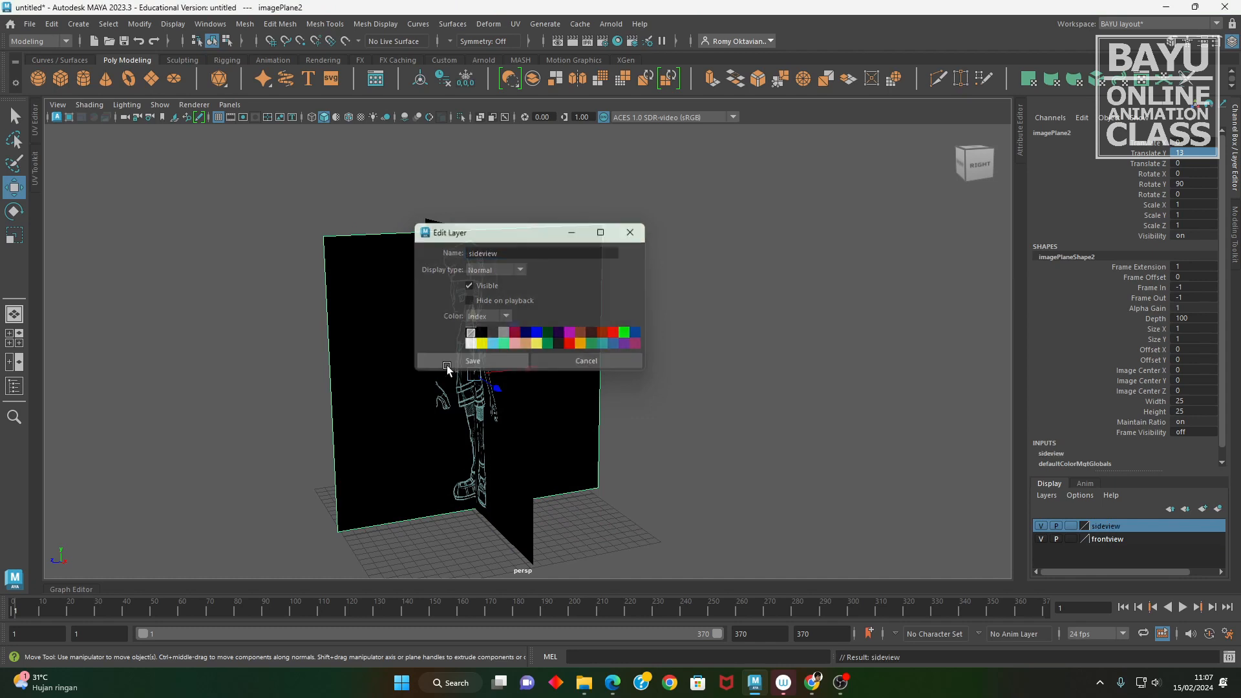
- Test the sideview layer's visibility, and set both the sideview and frontview layers to Reference so their image planes cannot be selected
left_click_drag(665, 388, 428, 417, "alt")
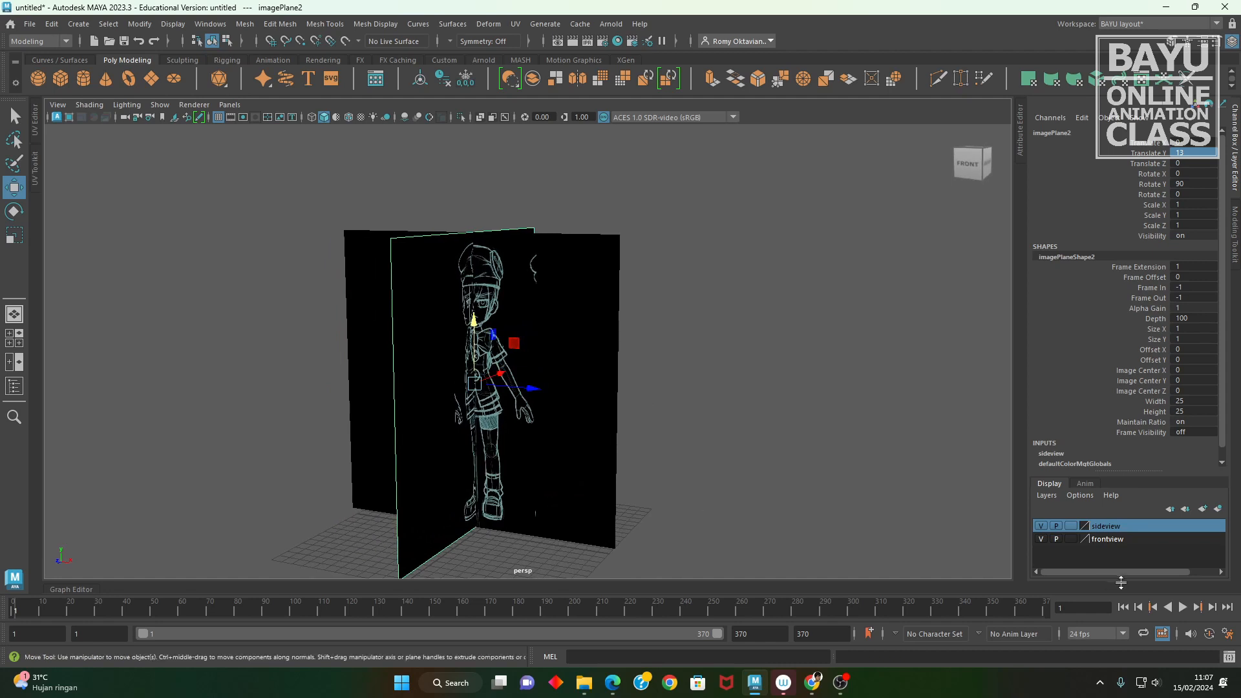
left_click(1042, 528)
left_click(1042, 528)
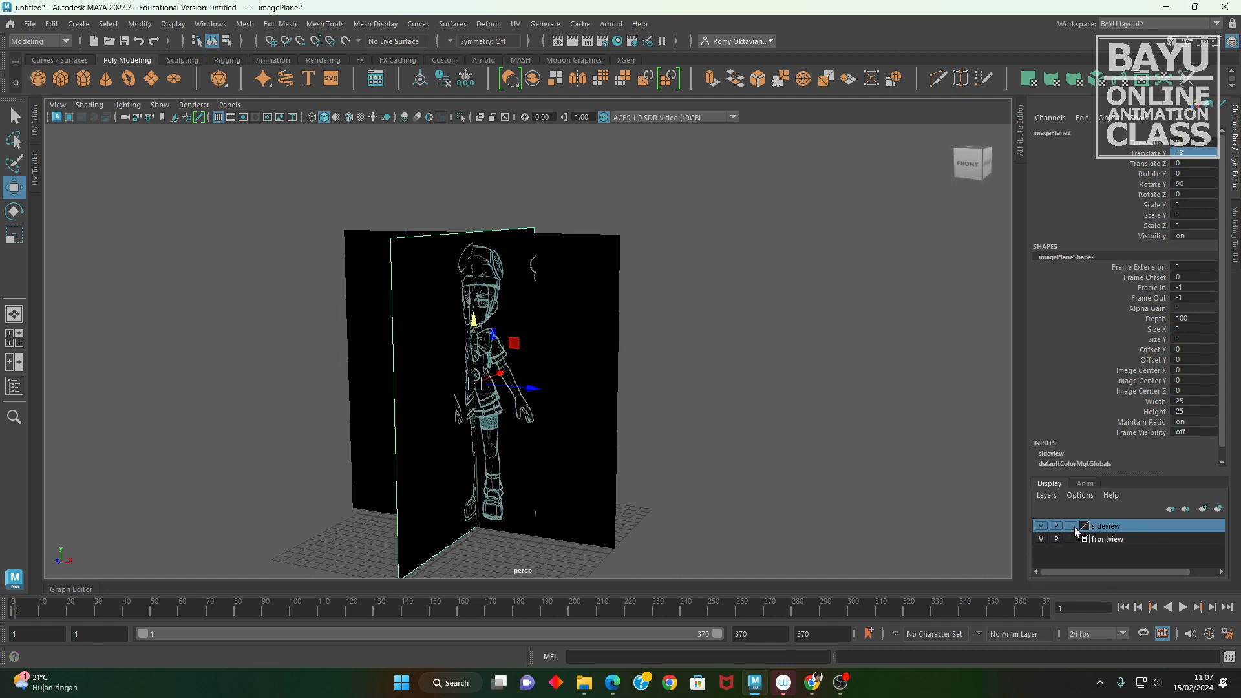
left_click(1071, 526)
left_click(1072, 526)
left_click(1071, 541)
left_click(1071, 541)
left_click_drag(699, 471, 652, 471, "alt")
left_click(480, 347)
left_click_drag(481, 348, 318, 266)
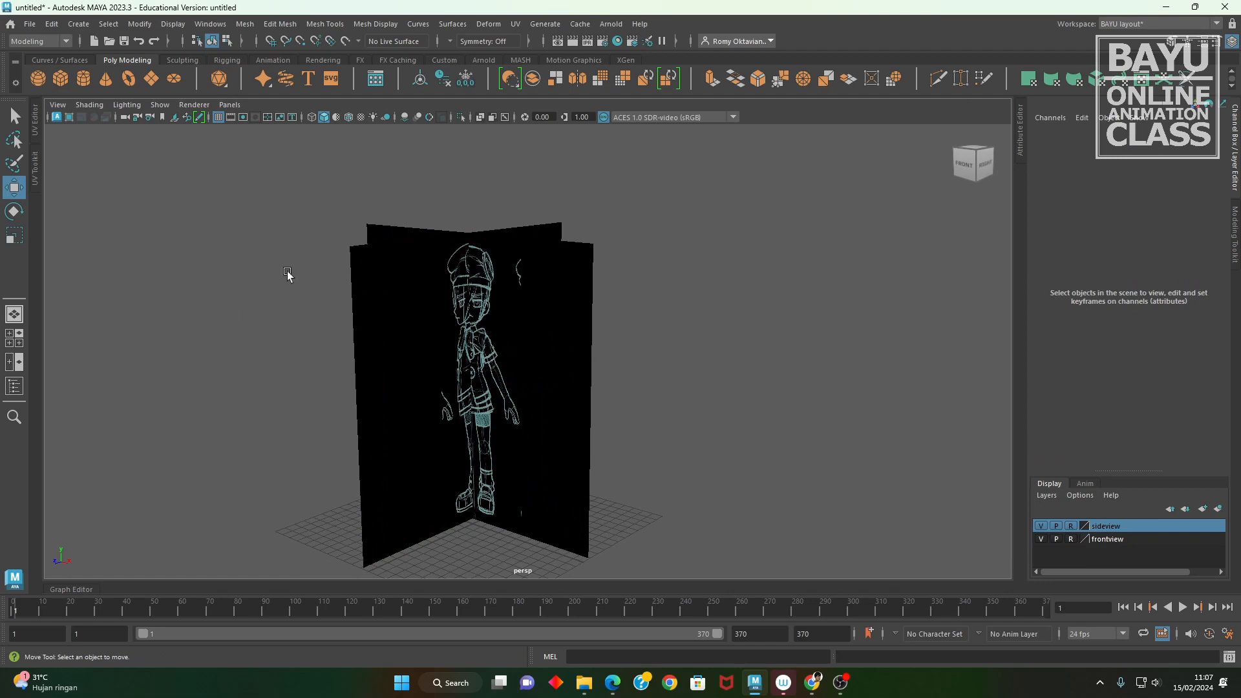
- Hide the sideview layer so that only the front image plane is displayed
left_click_drag(404, 327, 593, 413, "alt")
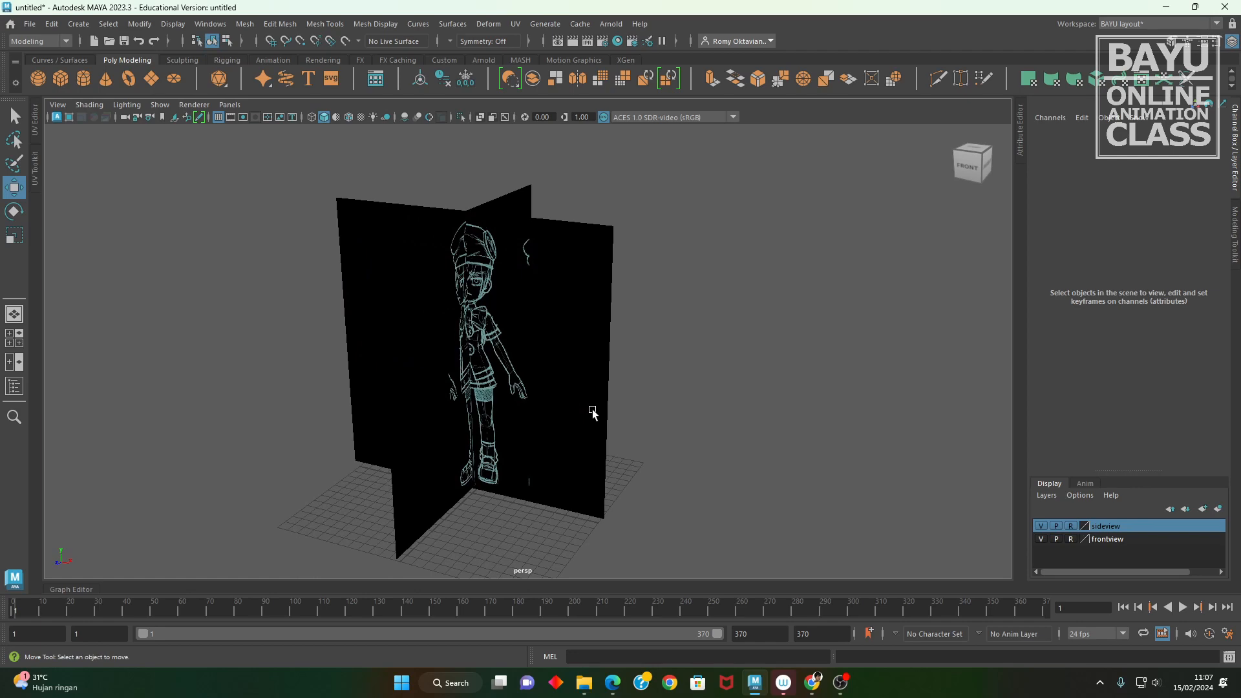
mouse_move(573, 390)
left_mouse_down("alt")
mouse_move(593, 388)
mouse_move(587, 368)
mouse_move(549, 388)
mouse_move(670, 385)
mouse_move(571, 397)
left_mouse_up("alt")
right_click_drag(571, 396, 554, 362, "alt")
left_click_drag(554, 362, 554, 355, "alt")
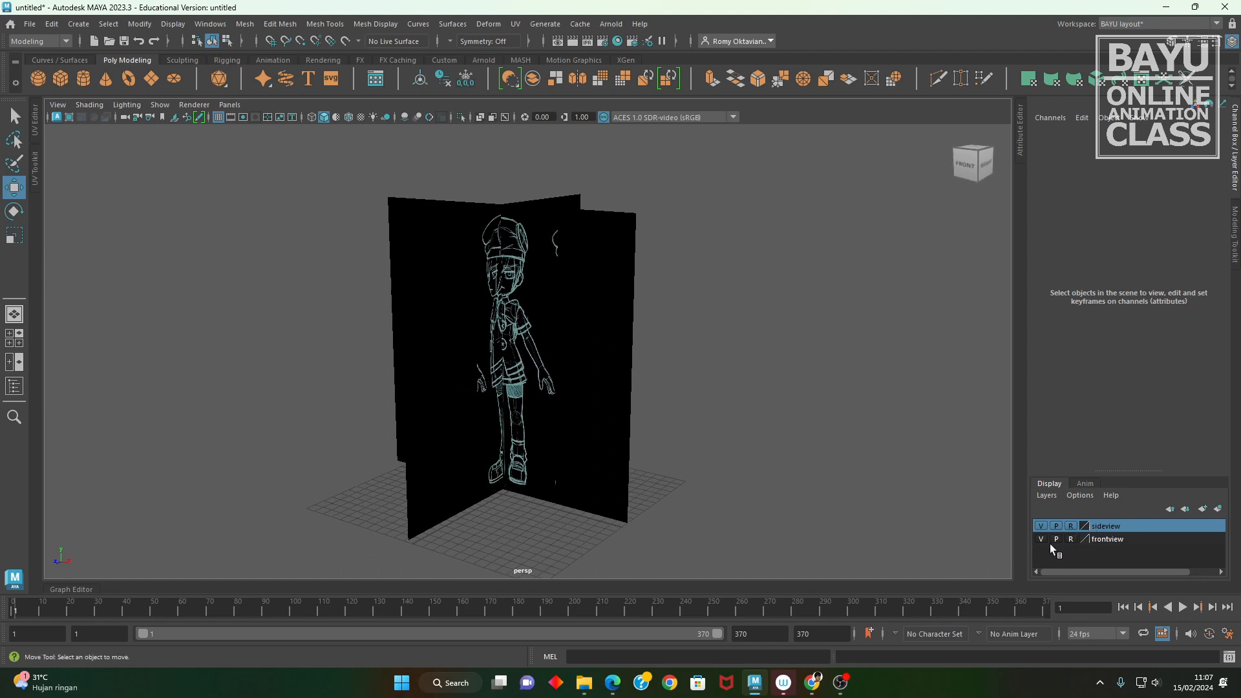
left_click(1042, 526)
mouse_move(549, 424)
left_mouse_down("alt")
mouse_move(590, 416)
mouse_move(609, 391)
mouse_move(536, 431)
mouse_move(567, 423)
left_mouse_up("alt")
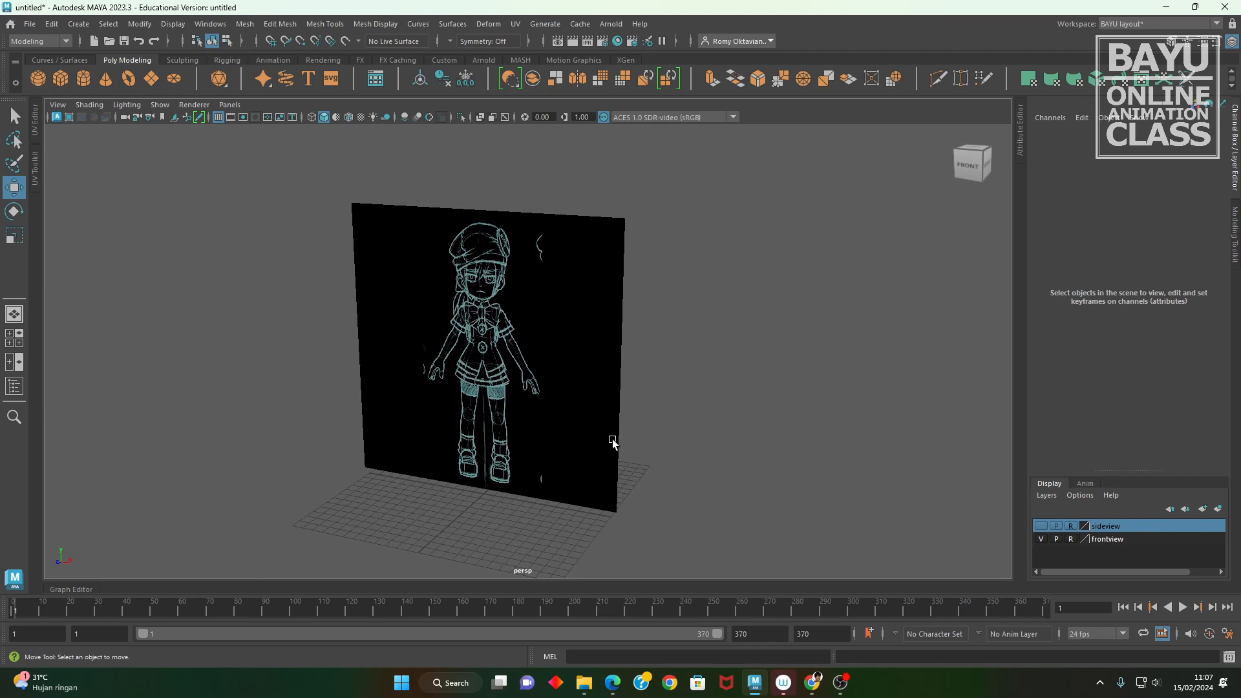
- Create a polygon cube and raise it to a Translate Y of about 13.8 at the character's torso
left_click(78, 23)
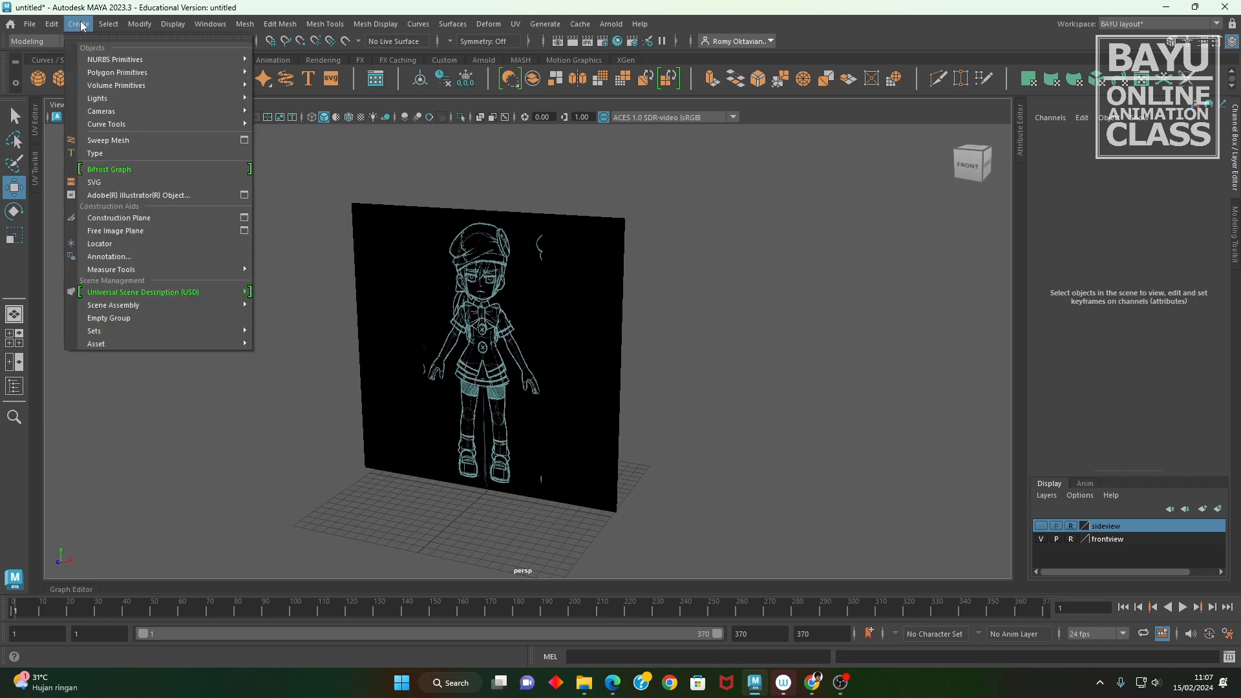
mouse_move(169, 59)
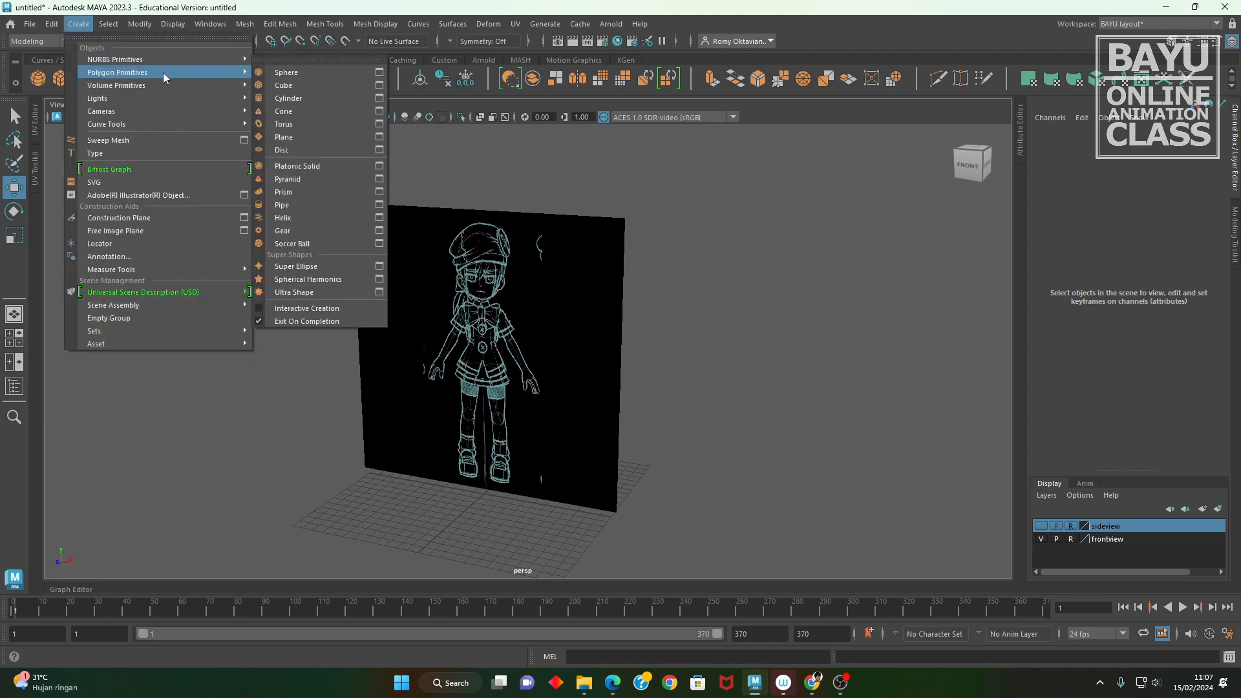
left_click(315, 85)
left_click_drag(420, 253, 541, 291, "alt")
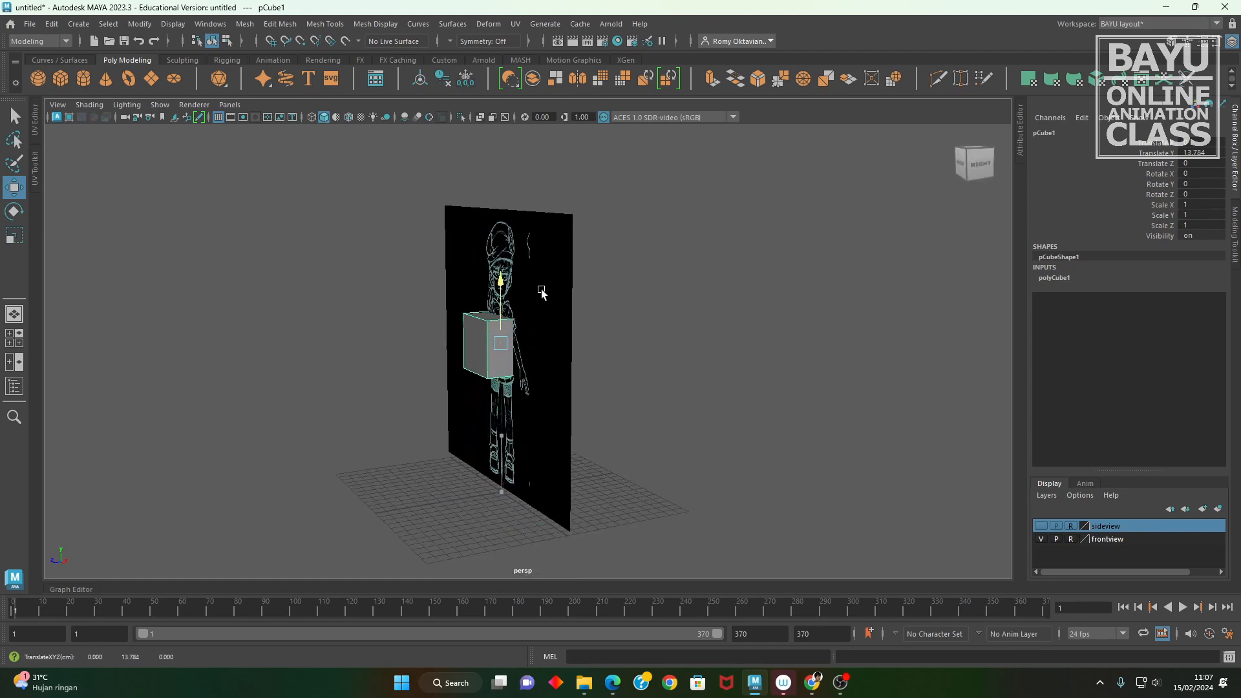
left_click_drag(404, 438, 471, 412, "alt")
right_click_drag(471, 412, 702, 507, "alt")
middle_click_drag(617, 431, 658, 402, "alt")
mouse_move(659, 402)
left_mouse_down("alt")
mouse_move(722, 430)
mouse_move(661, 406)
mouse_move(388, 407)
left_mouse_up("alt")
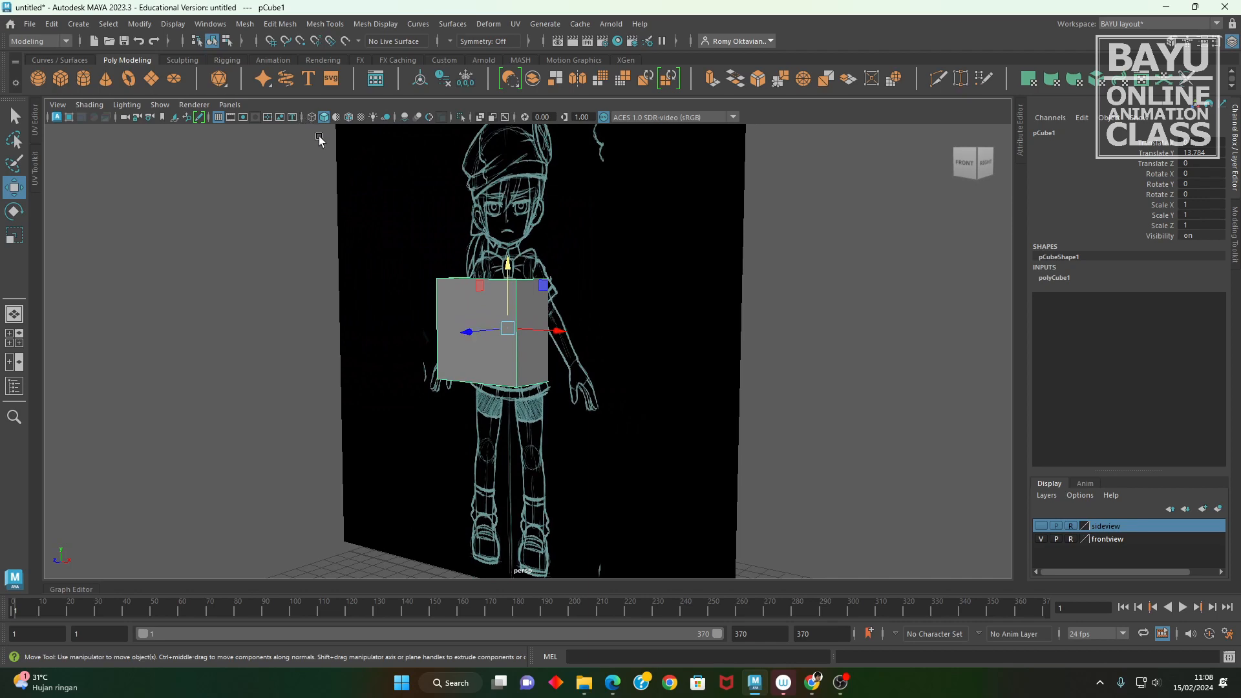
- Turn on Wireframe on Shaded and raise the cube to a Translate Y of about 14.3
left_click(348, 117)
mouse_move(506, 369)
left_mouse_down("alt")
mouse_move(674, 340)
mouse_move(510, 326)
mouse_move(508, 277)
left_mouse_up("alt")
right_click_drag(629, 355, 634, 410, "alt")
left_click_drag(635, 410, 597, 414, "alt")
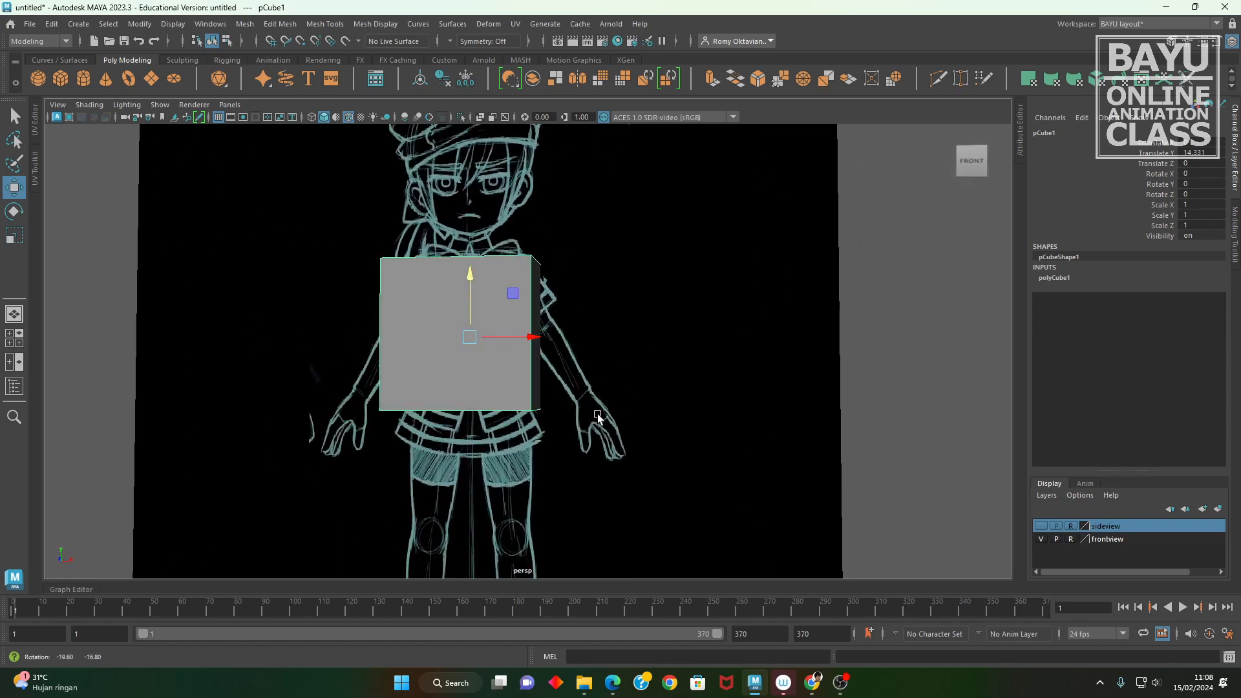
- Set the cube's Height to 7 and lower it to a Translate Y of about 14.1 to cover the torso
left_click(1079, 278)
double_click(1199, 309)
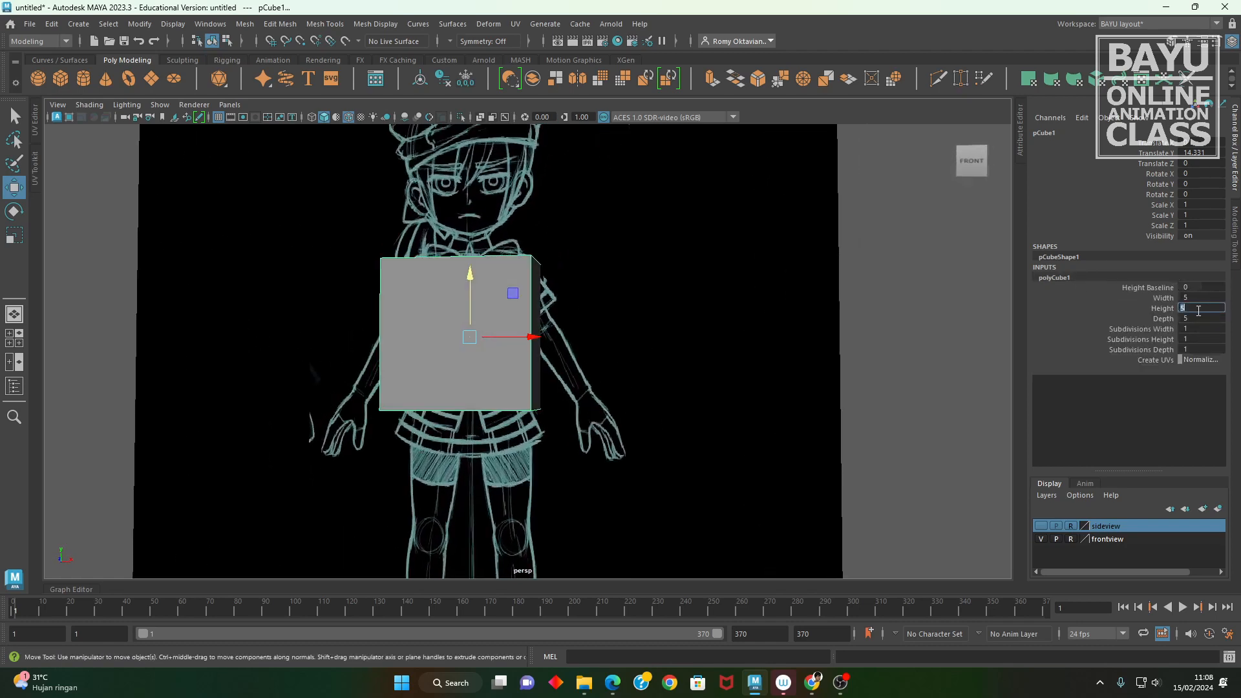
key("Return")
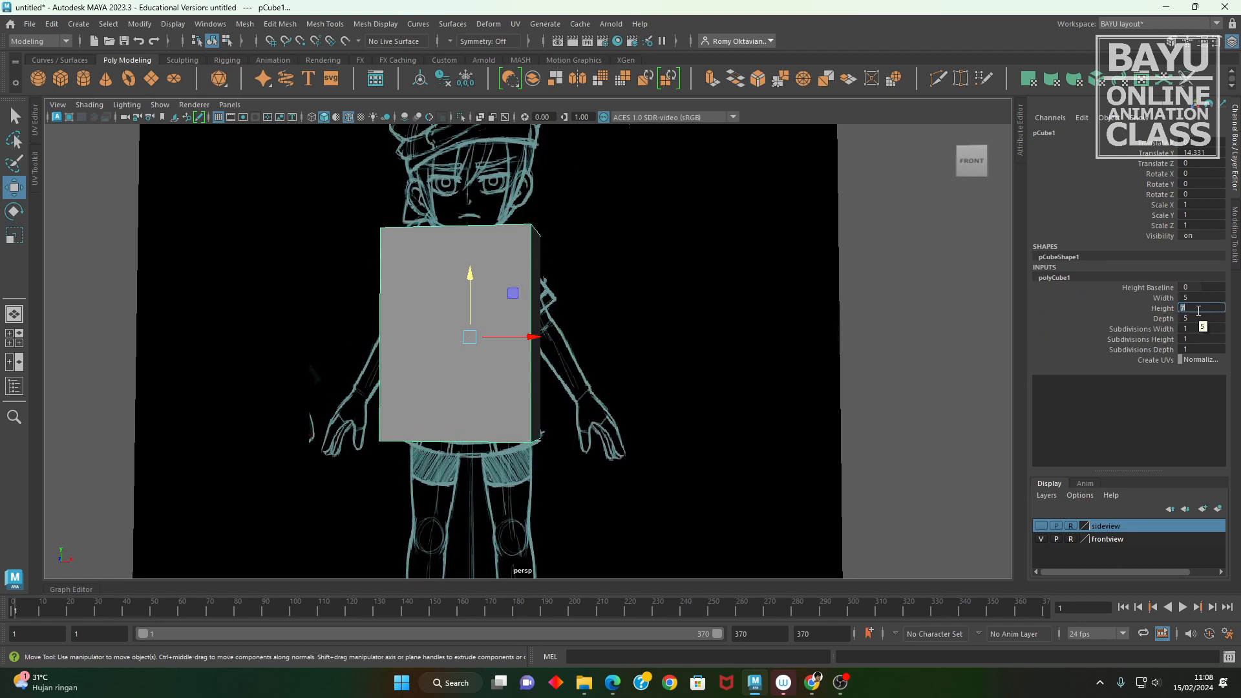
left_click_drag(630, 311, 497, 277, "alt")
left_click_drag(480, 381, 510, 388, "alt")
middle_click_drag(510, 388, 478, 402, "alt")
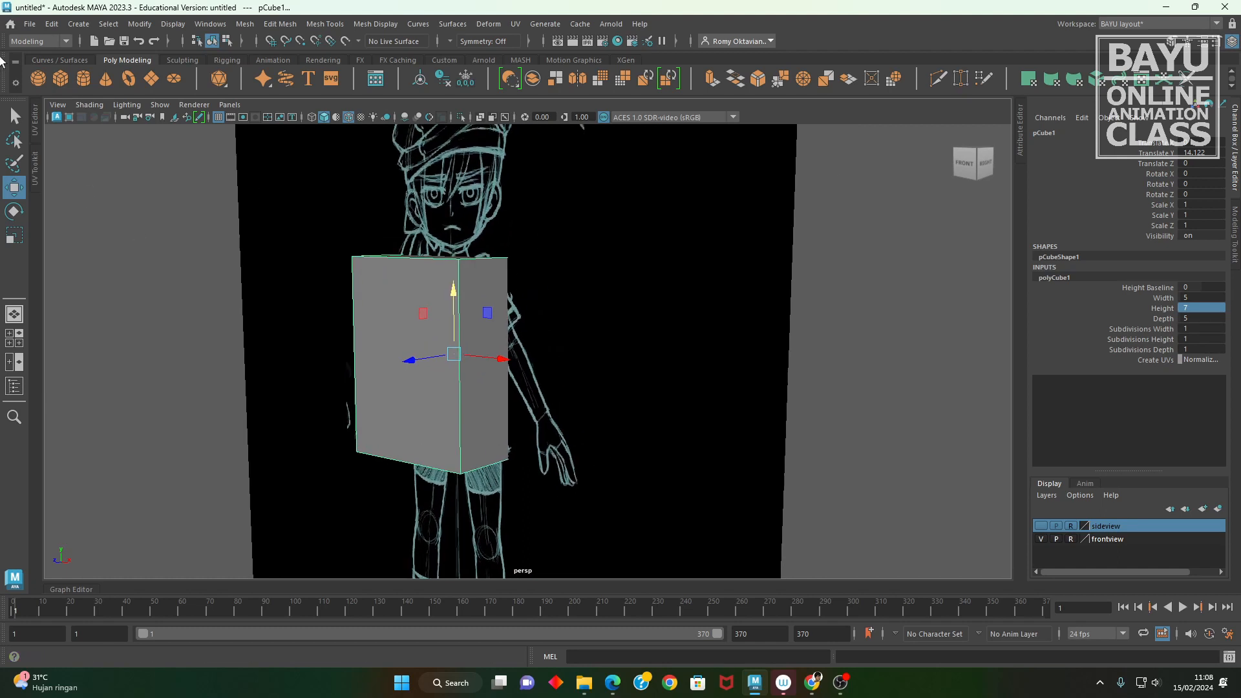
- Duplicate the torso cube with Duplicate Special and raise the copy to a Translate Y of about 20.9 over the head
left_click(51, 24)
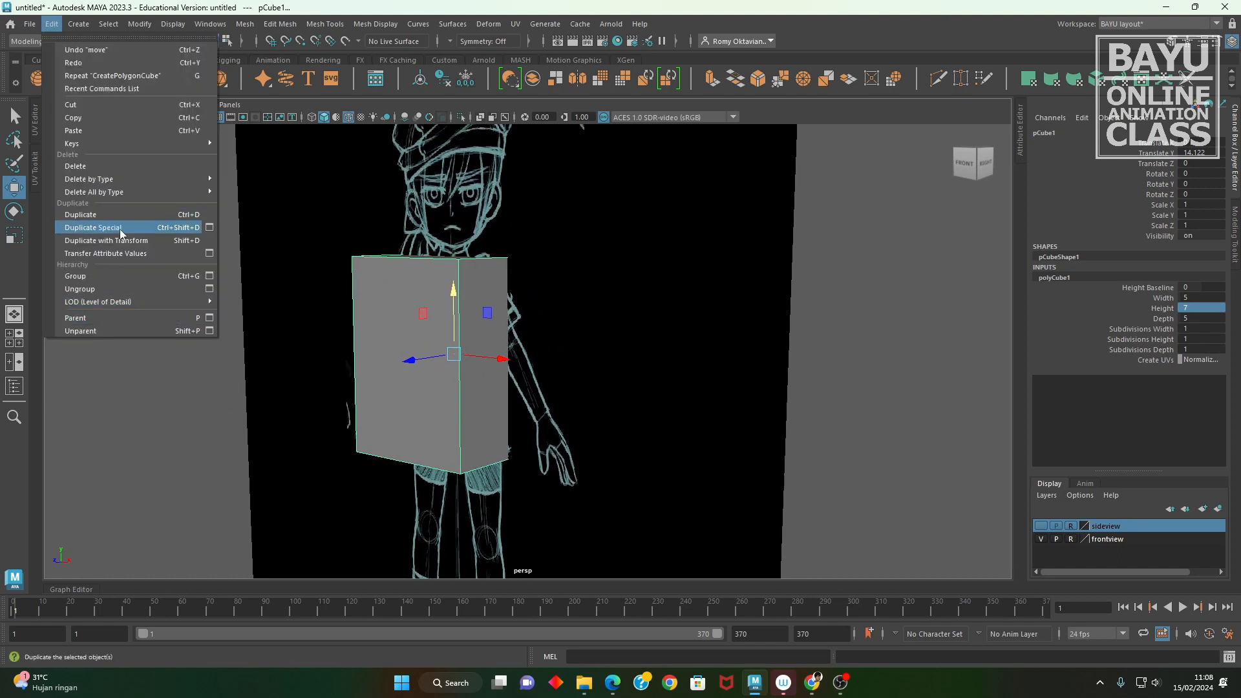
left_click(209, 228)
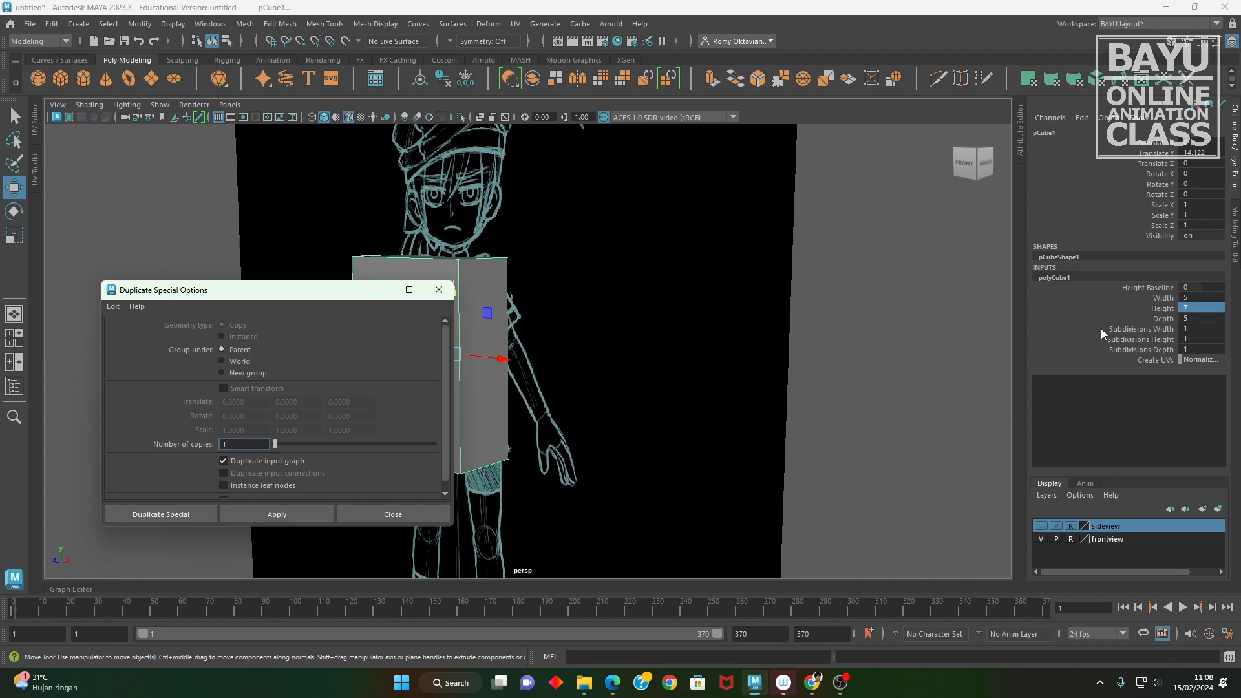
left_click(146, 514)
middle_click_drag(435, 297, 422, 344, "alt")
left_click_drag(437, 343, 471, 165)
scroll(701, 338, "down", 3)
middle_click_drag(620, 323, 628, 367, "alt")
left_click_drag(628, 368, 676, 377, "alt")
left_click_drag(469, 259, 472, 251)
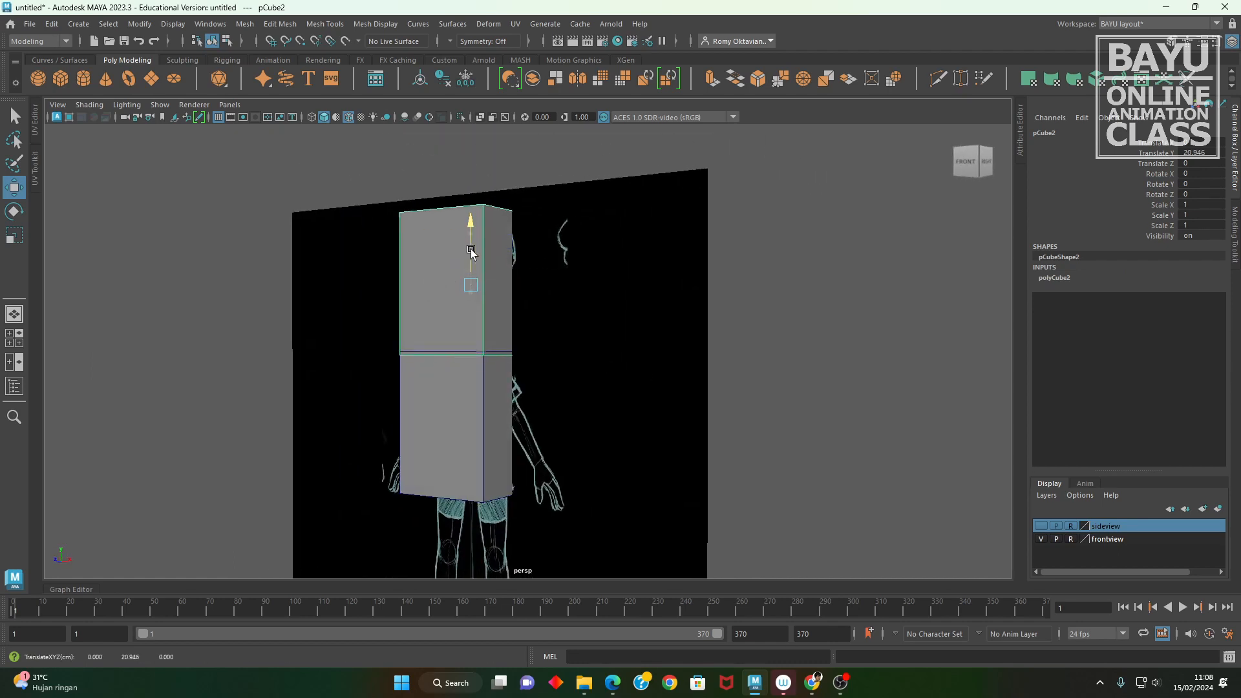
- Switch the viewport to wireframe display and face the front reference so the drawing shows through the cubes
left_click_drag(501, 378, 527, 380, "alt")
key("4")
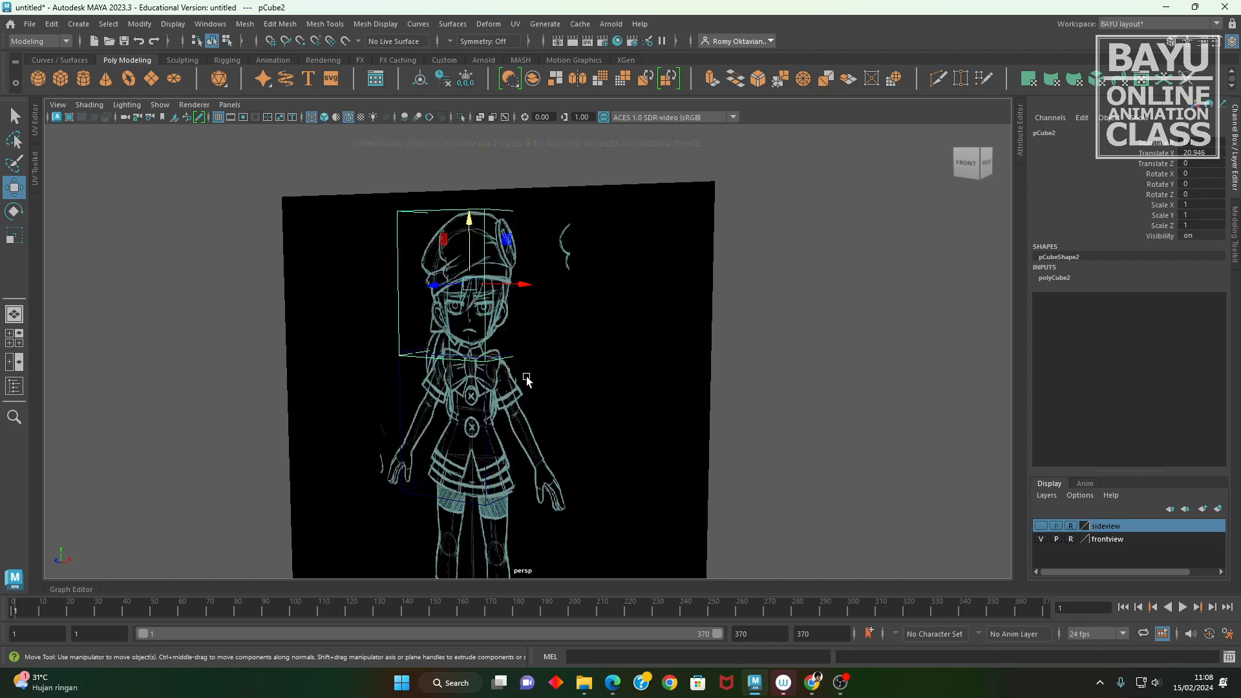
left_click_drag(495, 372, 520, 380, "alt")
left_click_drag(479, 386, 526, 393, "alt")
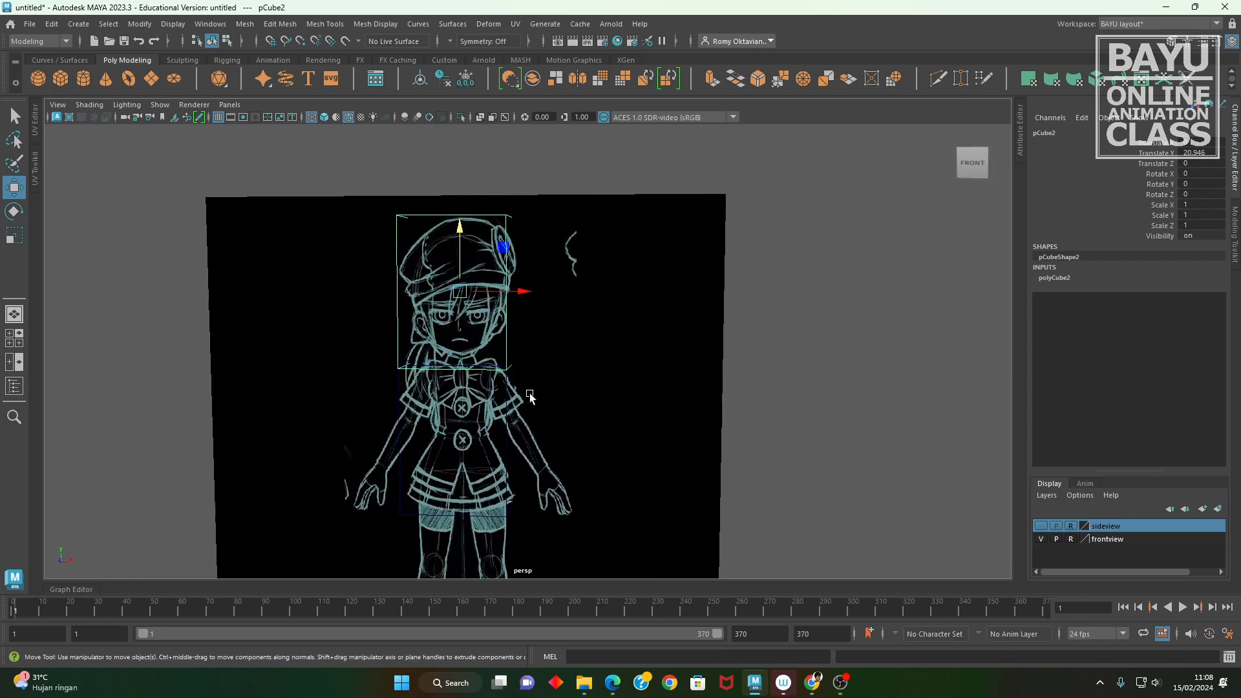
middle_click_drag(516, 396, 527, 355, "alt")
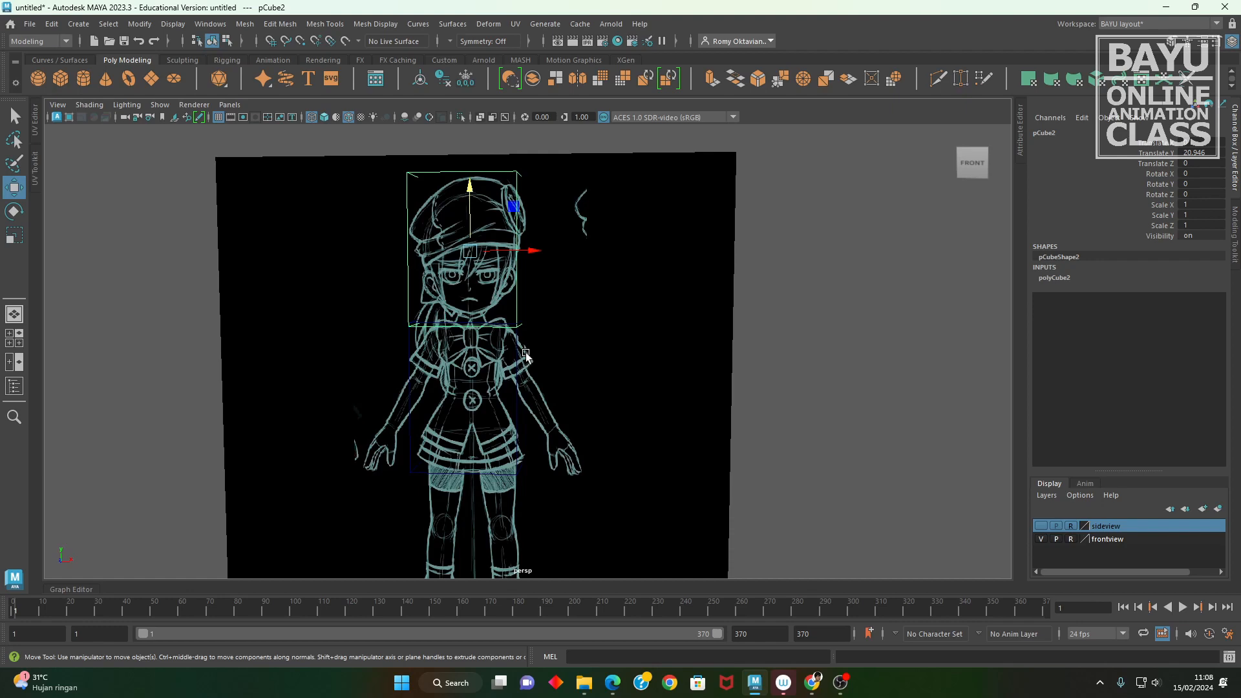
left_click_drag(473, 346, 495, 371, "alt")
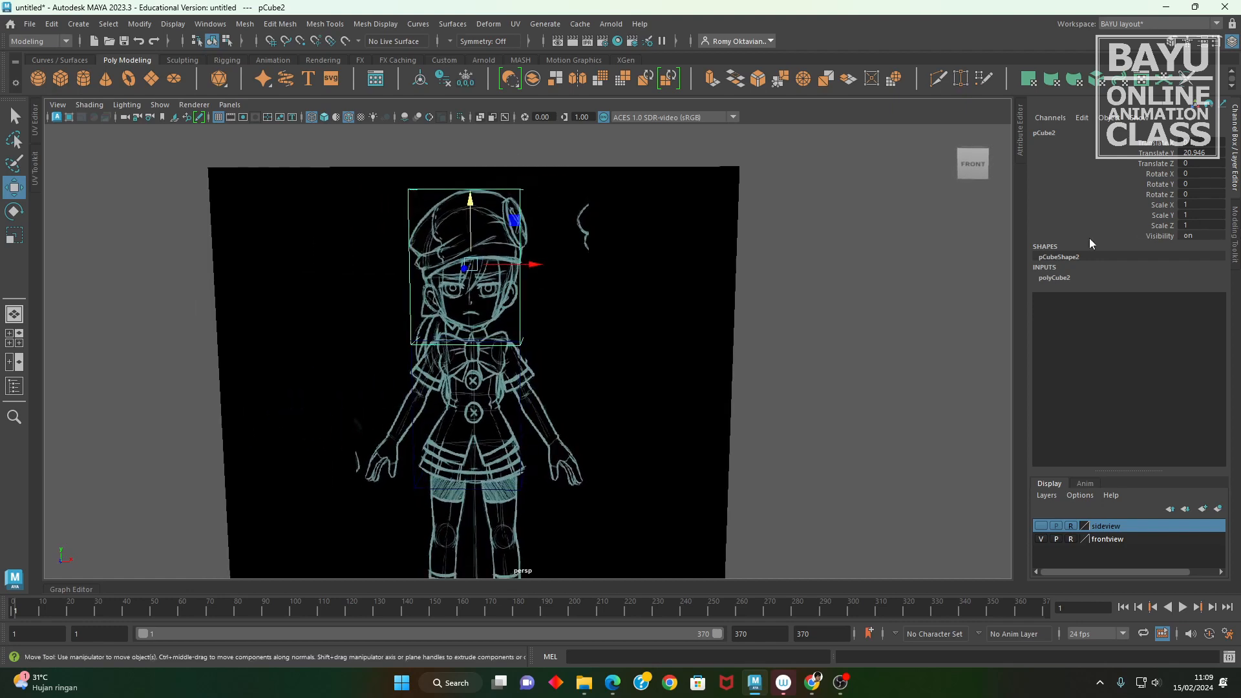
- Set the head cube's Height to 6
left_click(1056, 278)
double_click(1202, 308)
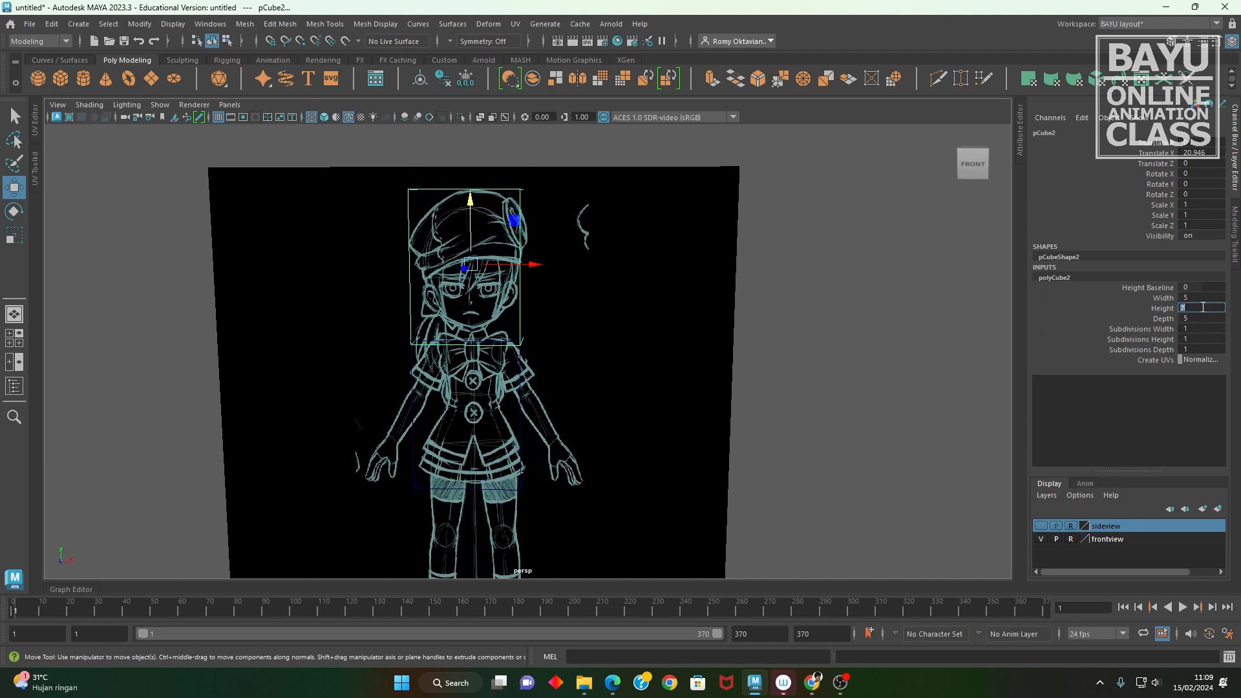
key("Return")
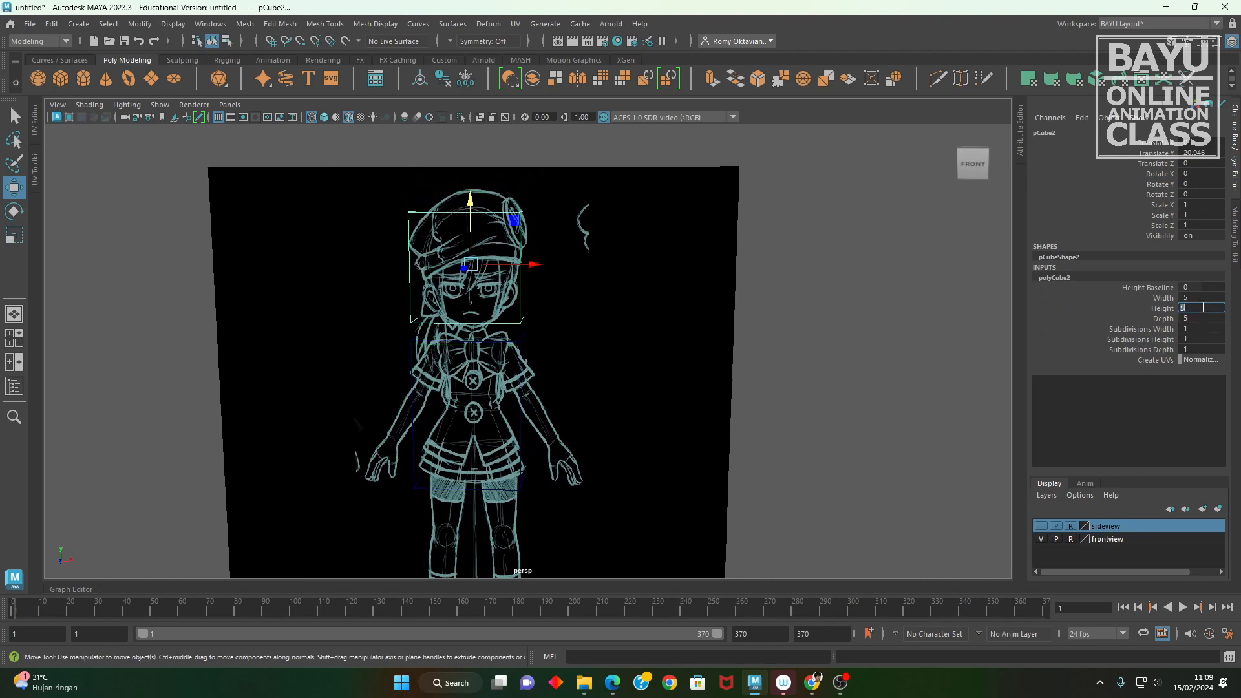
left_click_drag(616, 325, 643, 316, "alt")
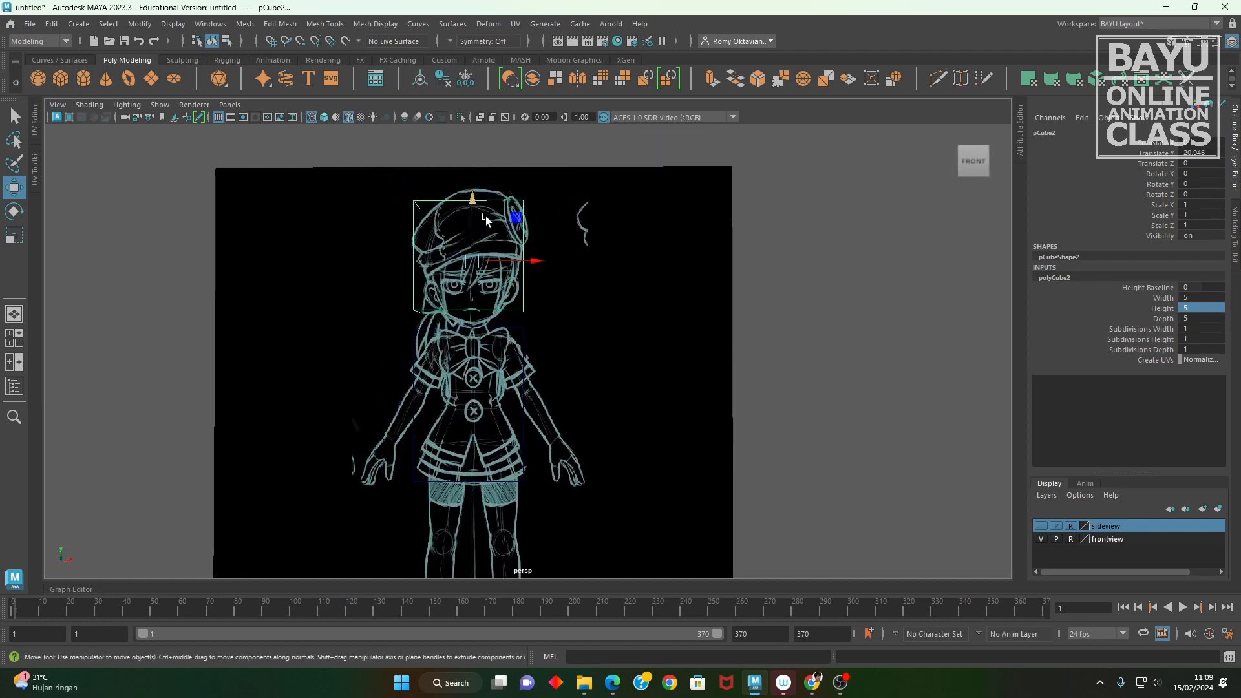
double_click(1195, 309)
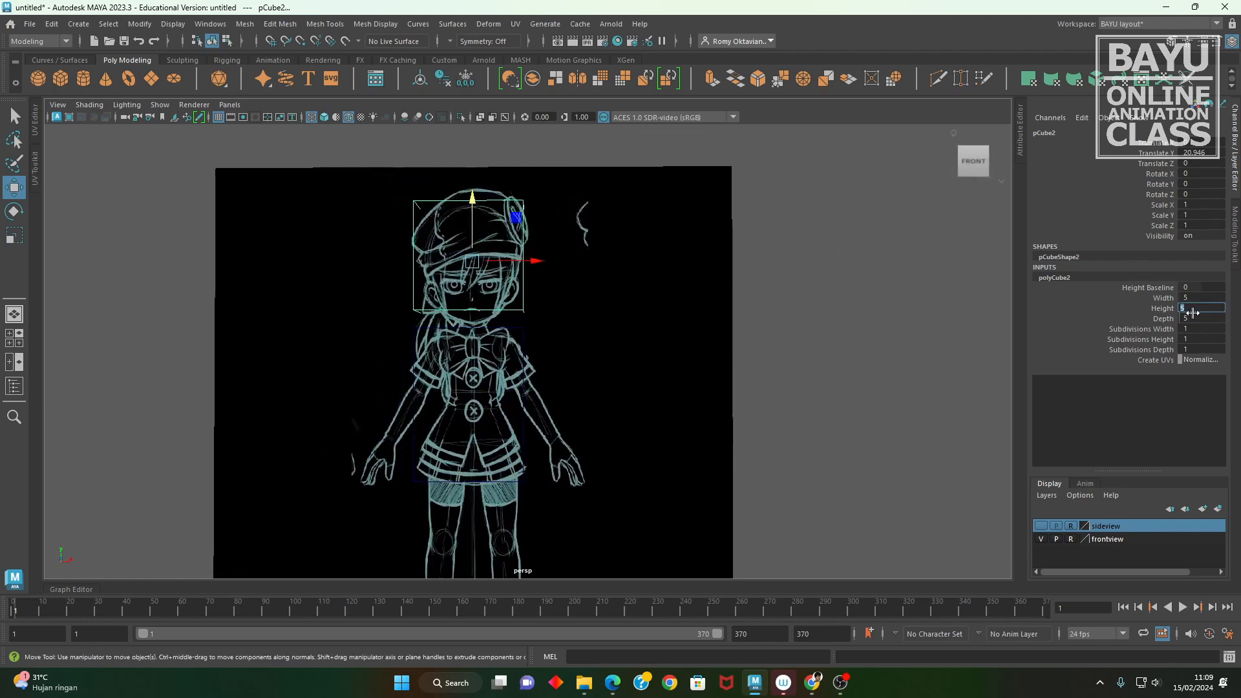
type("6")
key("Return")
- Give the torso cube 3 width subdivisions and 4 height subdivisions
mouse_move(543, 342)
left_mouse_down("alt")
mouse_move(461, 342)
mouse_move(668, 375)
mouse_move(756, 351)
mouse_move(612, 355)
mouse_move(552, 398)
mouse_move(531, 395)
mouse_move(556, 404)
mouse_move(408, 288)
left_mouse_up("alt")
scroll(567, 409, "up", 5)
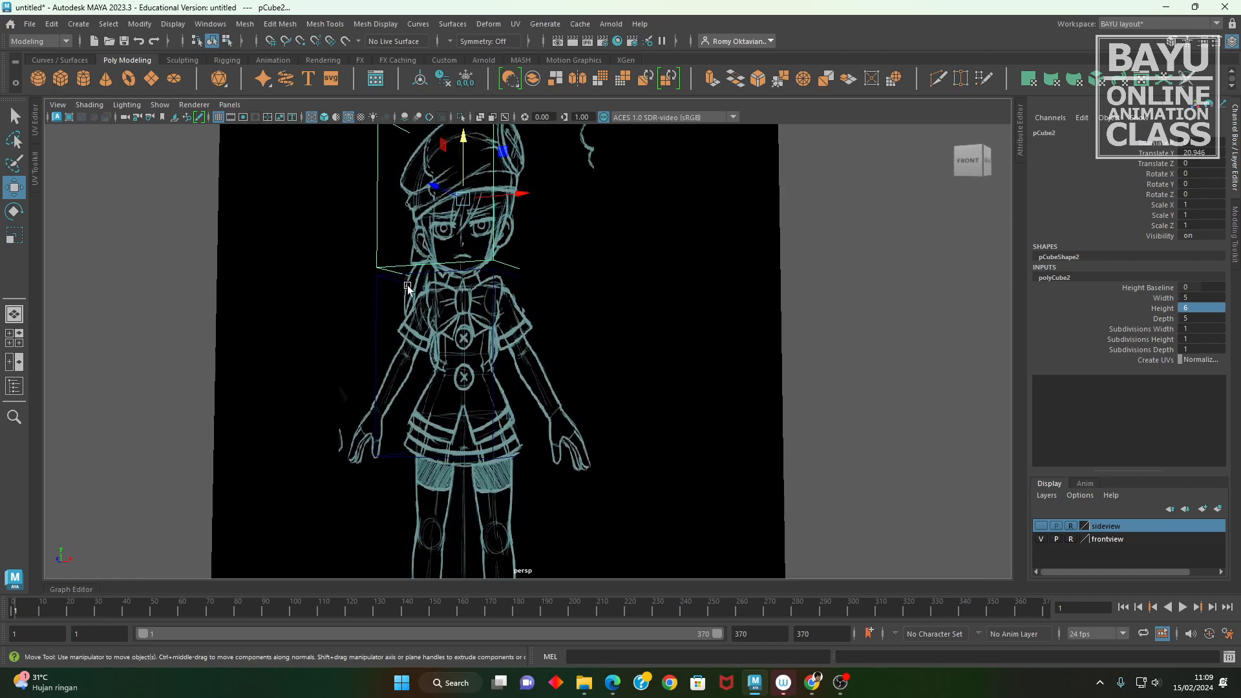
left_click(375, 307, "shift")
left_click_drag(377, 309, 531, 346, "alt")
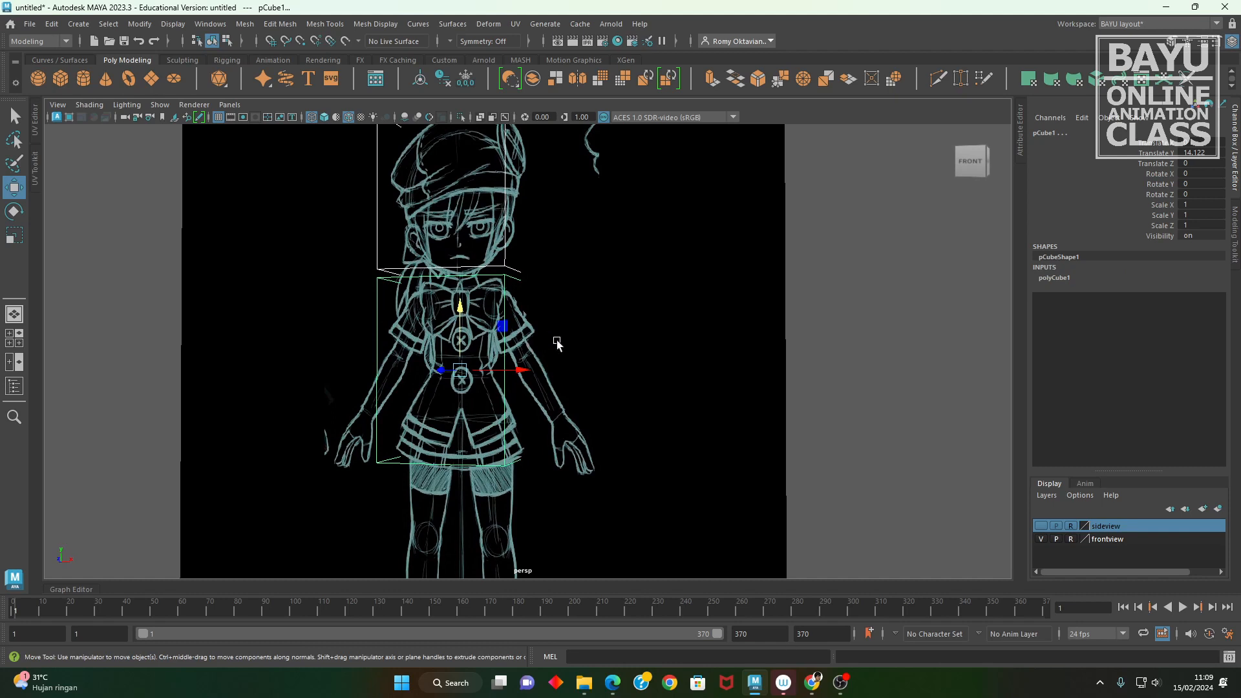
left_click(837, 350)
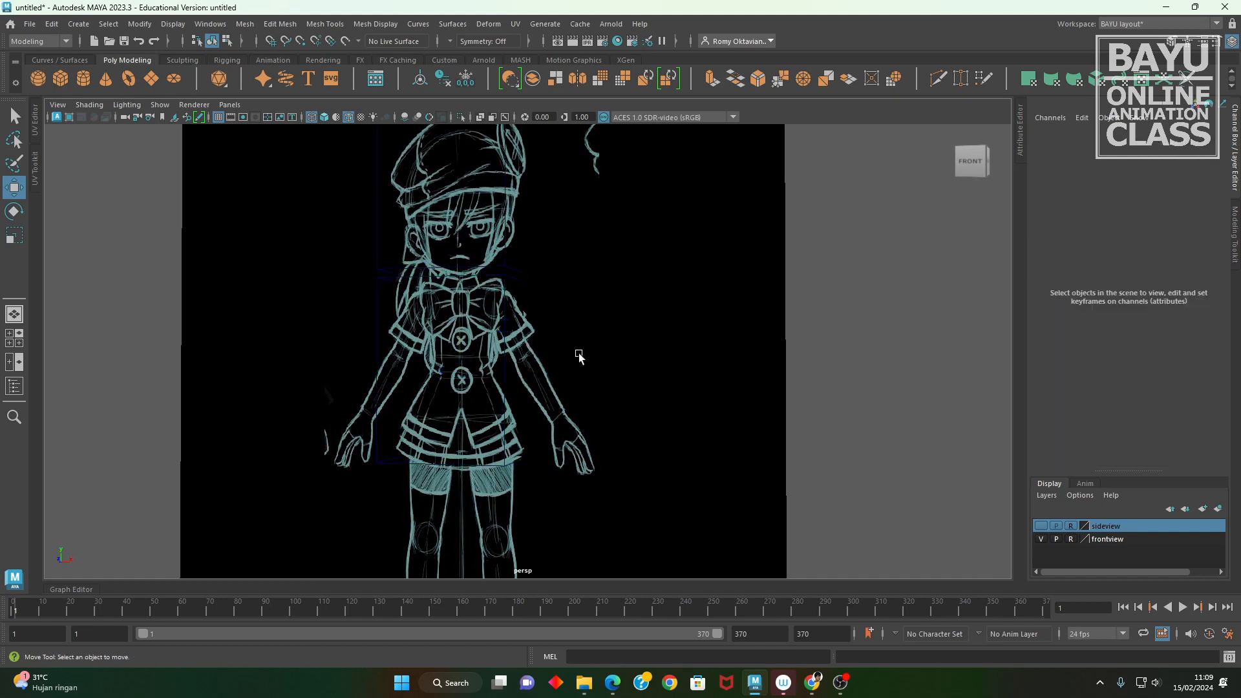
left_click(505, 356)
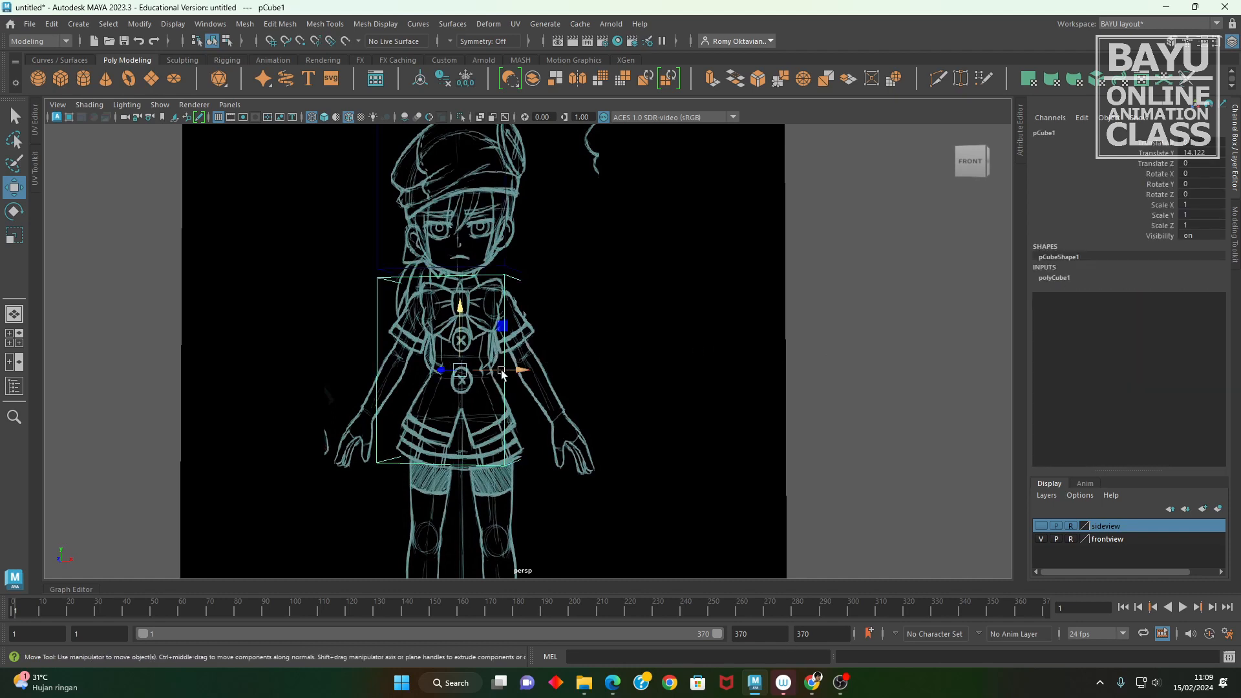
mouse_move(490, 396)
left_mouse_down("alt")
mouse_move(432, 402)
mouse_move(477, 384)
mouse_move(470, 391)
left_mouse_up("alt")
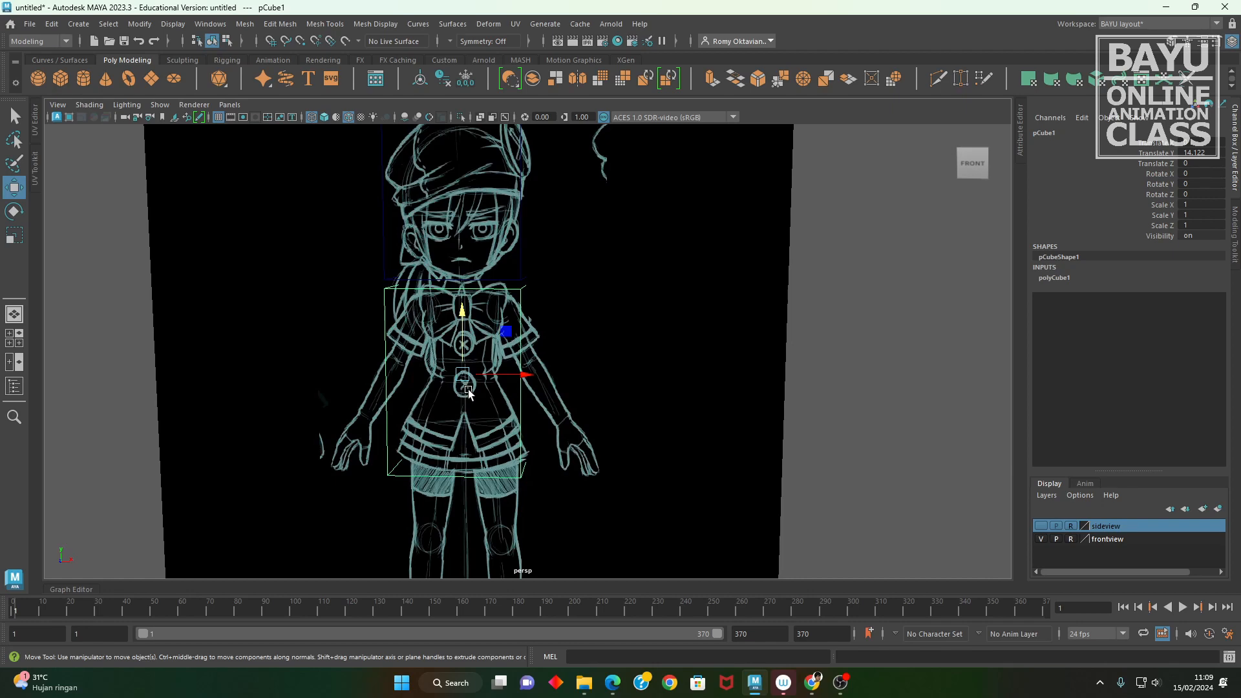
left_click(1069, 278)
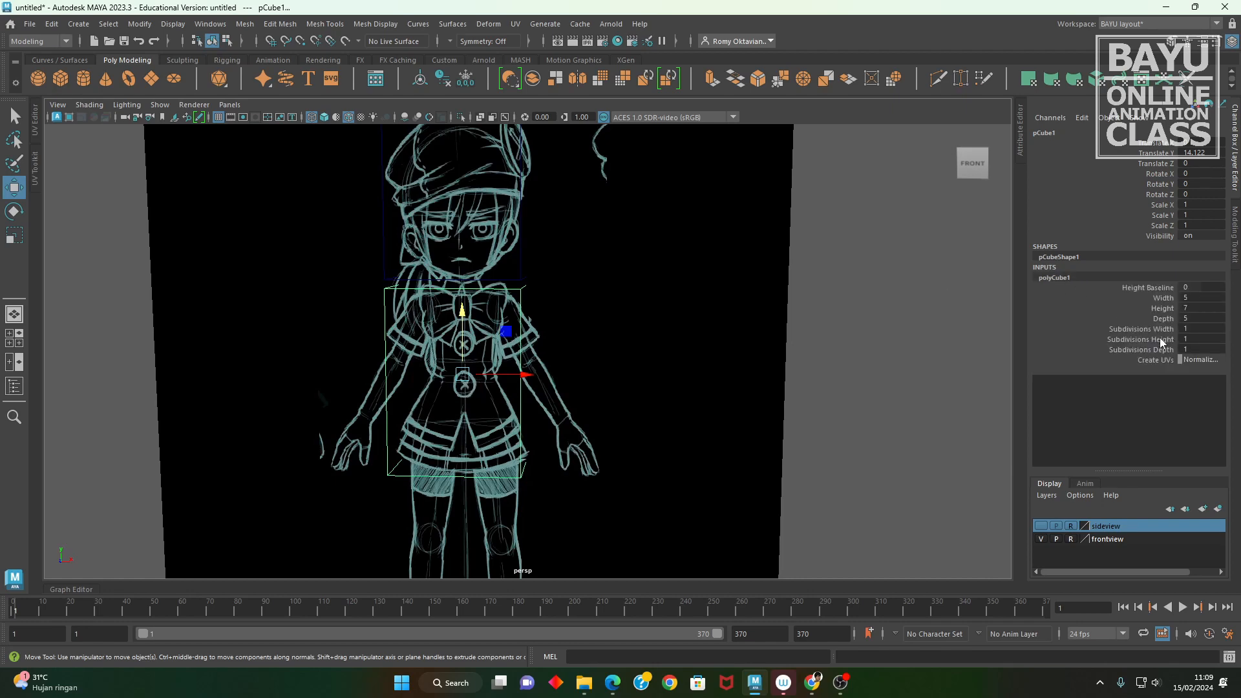
left_click(1148, 330)
middle_click_drag(637, 328, 648, 328)
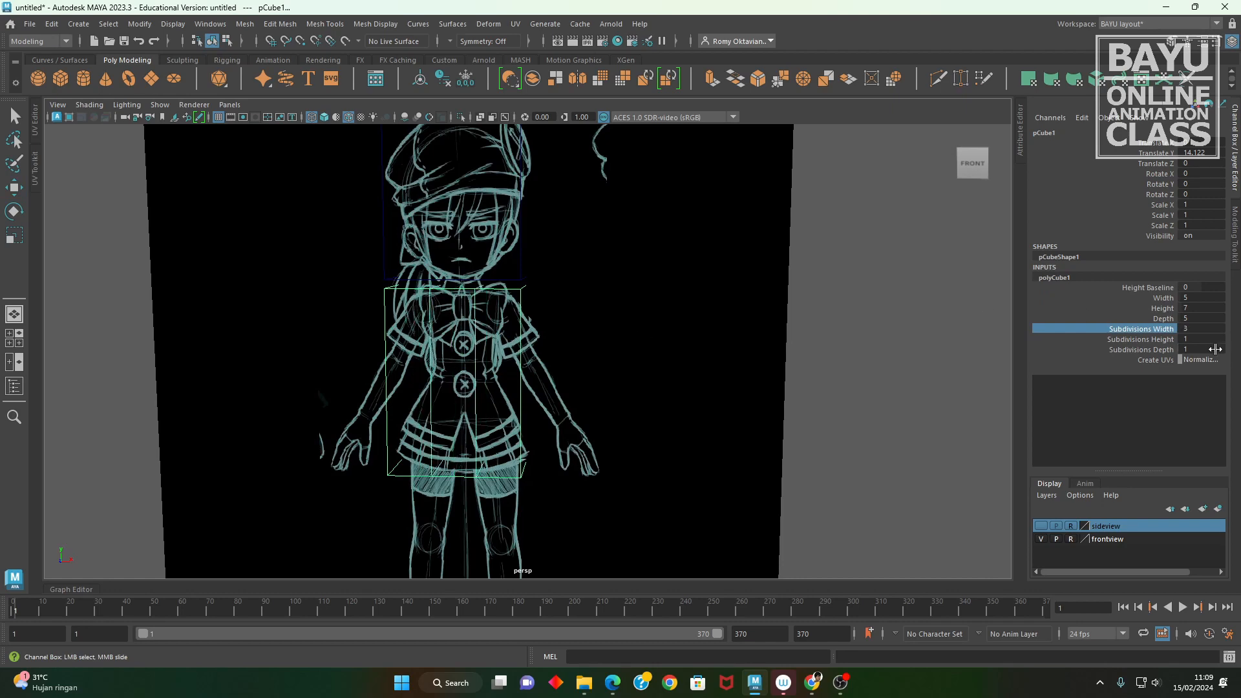
left_click(1164, 341)
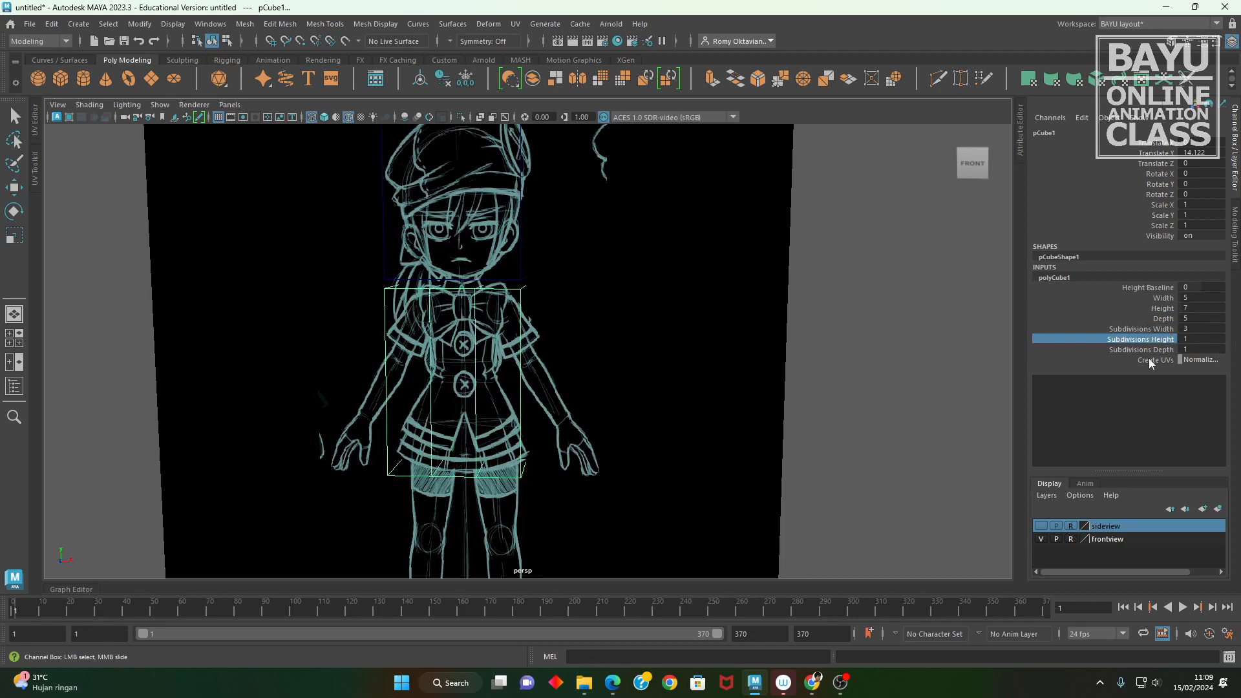
middle_click_drag(690, 372, 701, 372)
middle_click_drag(705, 372, 709, 372)
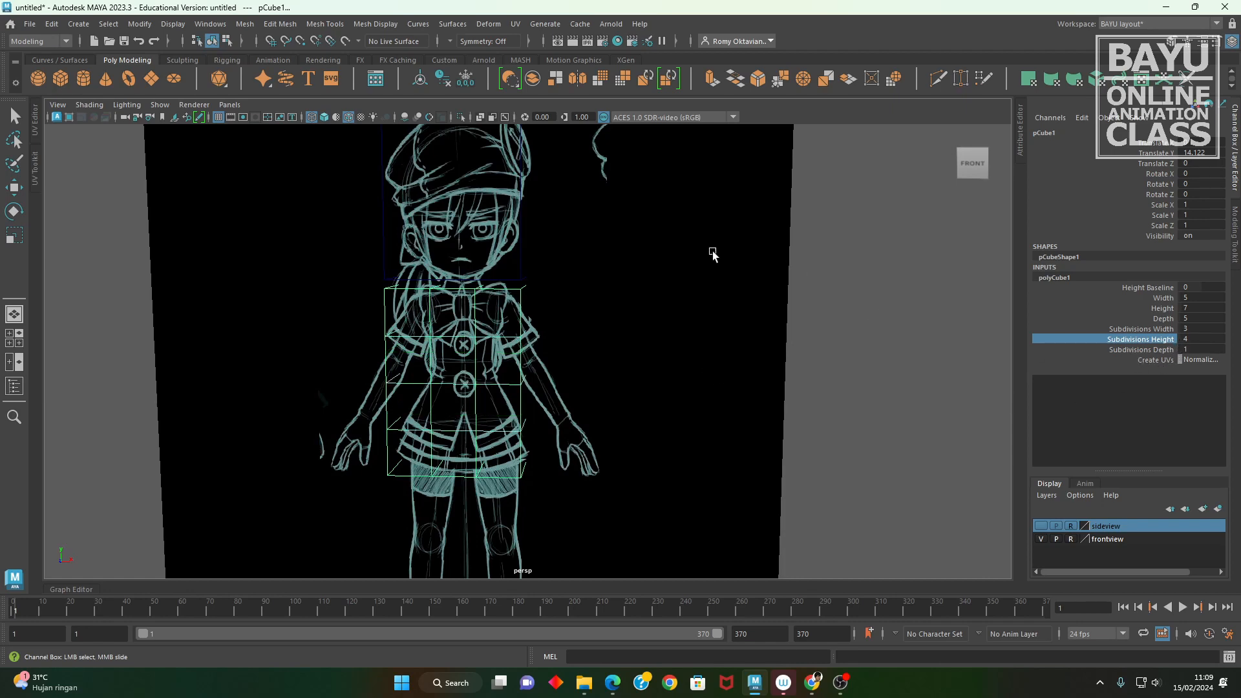
- Give the head cube 3 width subdivisions and 2 height subdivisions
left_click(521, 193)
key("w")
middle_click_drag(725, 283, 717, 333, "alt")
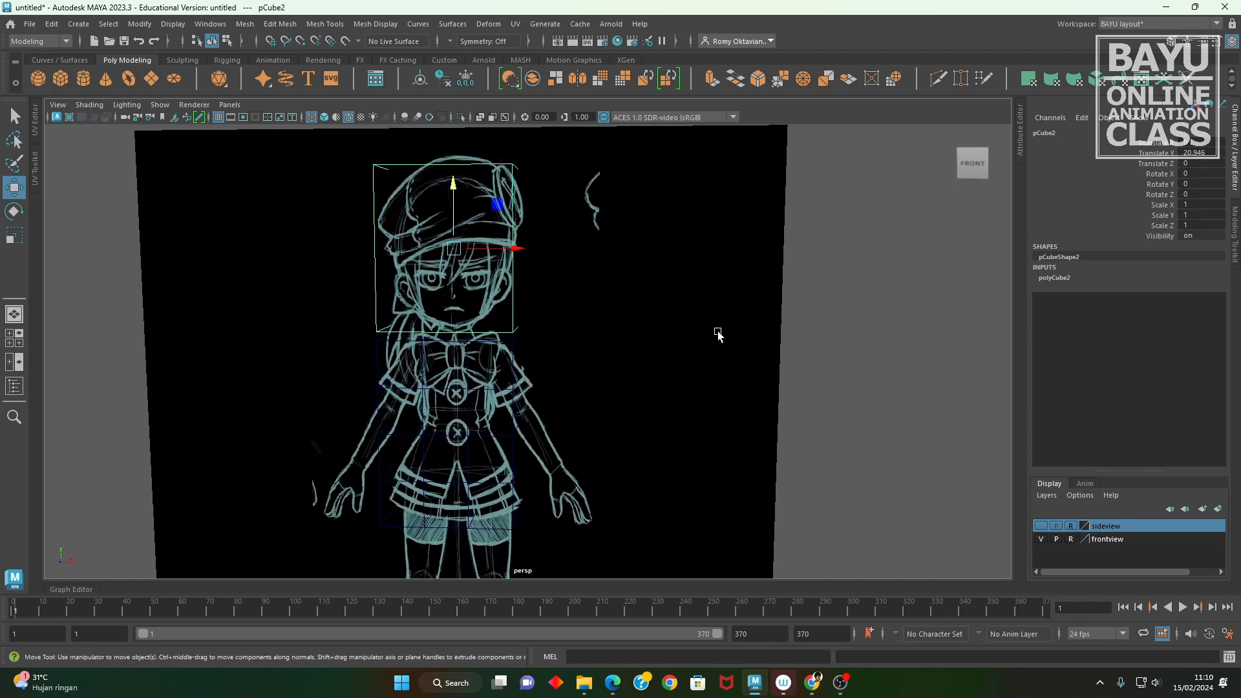
left_click(1067, 278)
left_click(1151, 329)
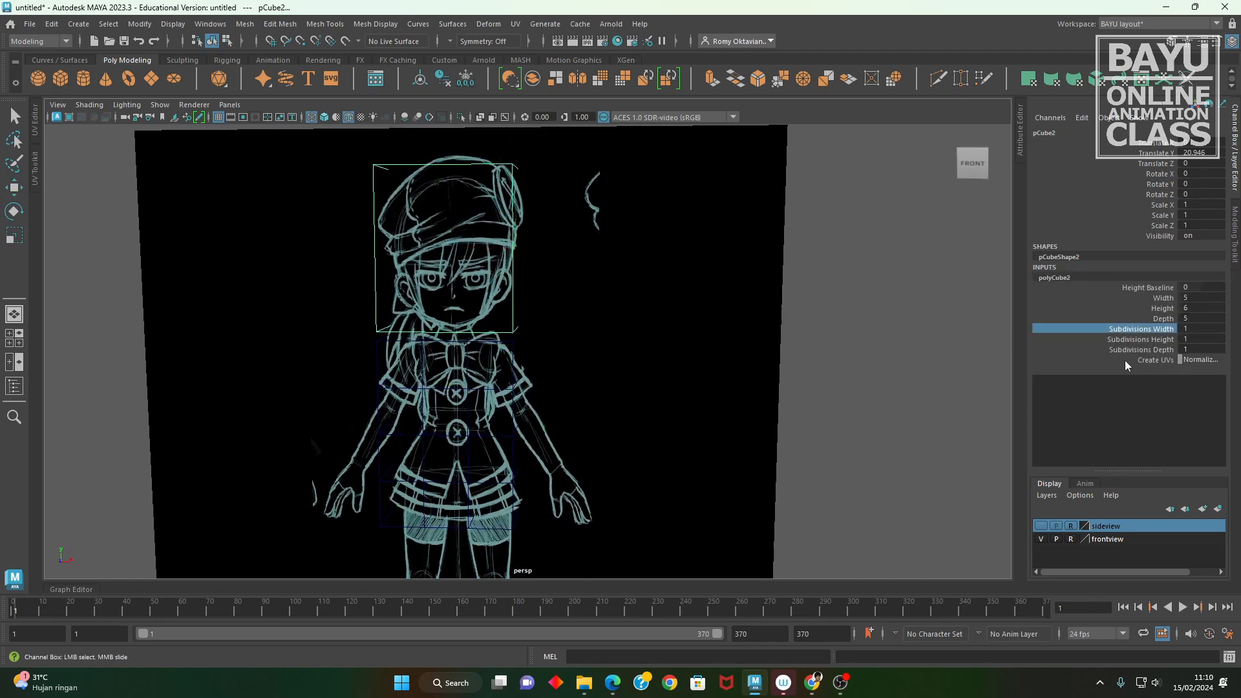
middle_click_drag(712, 348, 723, 345)
left_click_drag(724, 348, 592, 370, "alt")
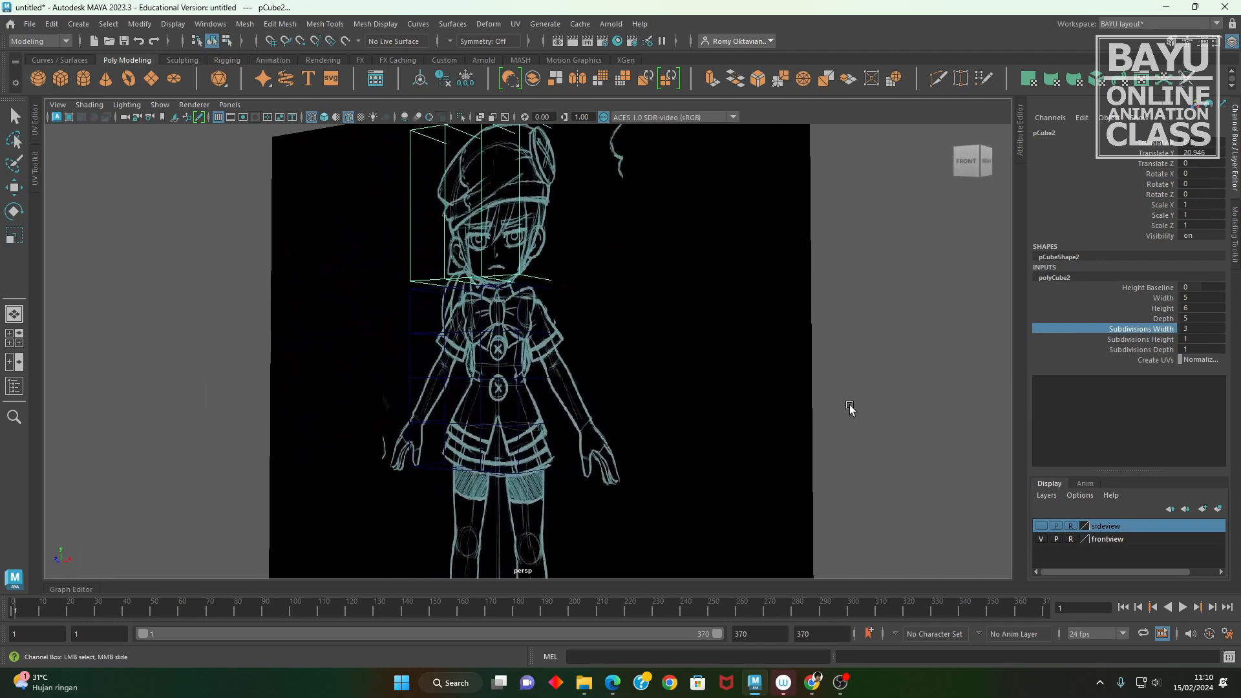
left_click(1161, 341)
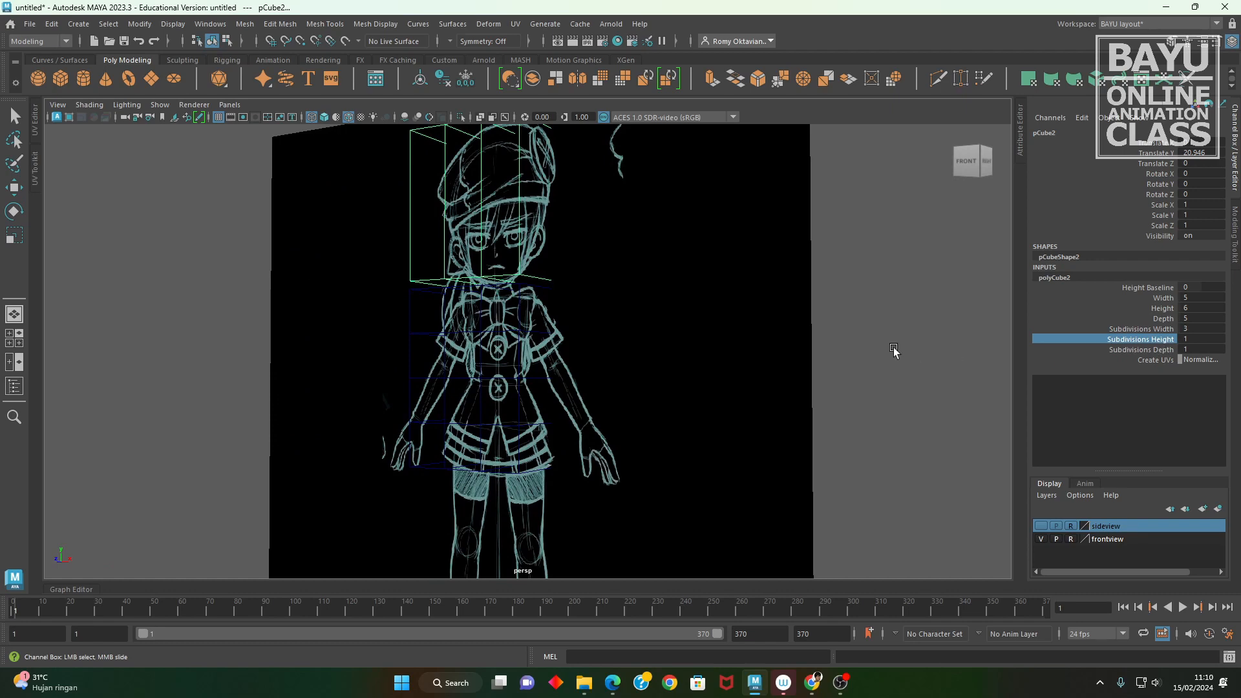
middle_click_drag(626, 356, 631, 366, "alt")
left_click_drag(631, 366, 666, 370, "alt")
middle_click_drag(668, 369, 678, 367)
left_click_drag(786, 402, 727, 414, "alt")
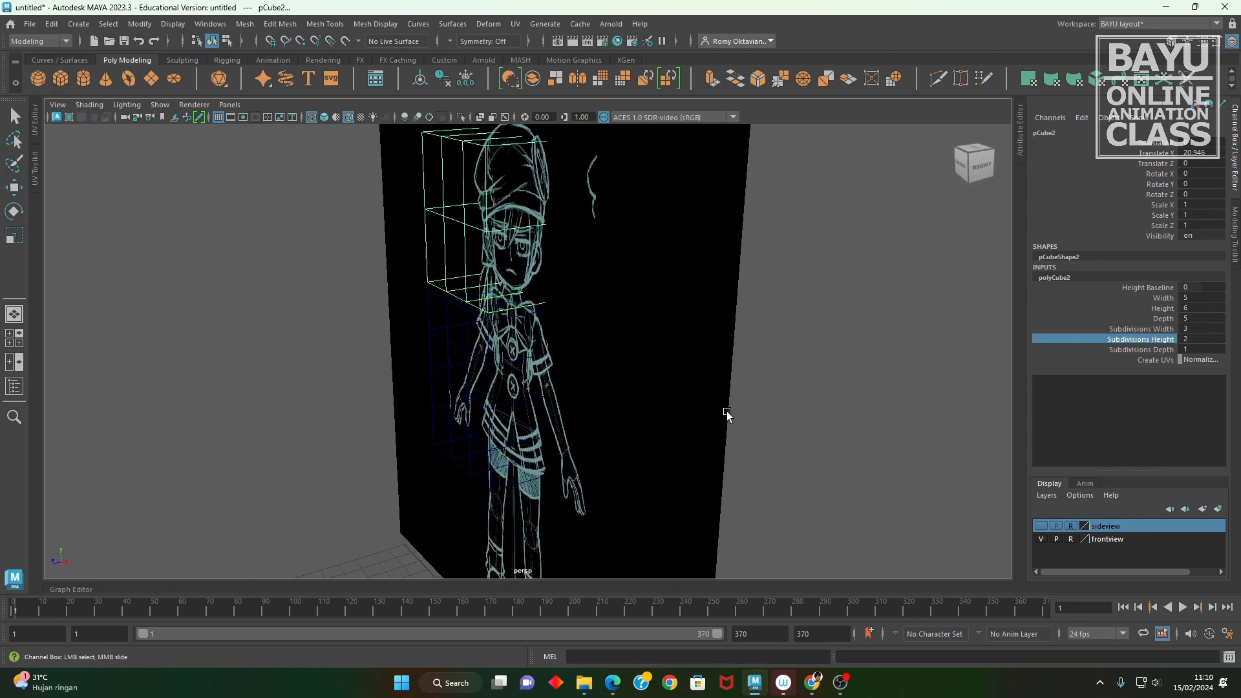
- Set the head cube's Subdivisions Depth to 2
left_click(1155, 351)
left_click_drag(678, 375, 632, 388, "alt")
middle_click_drag(632, 388, 638, 383)
left_click_drag(639, 382, 555, 421, "alt")
right_click_drag(554, 420, 658, 386, "alt")
left_click_drag(658, 386, 670, 421, "alt")
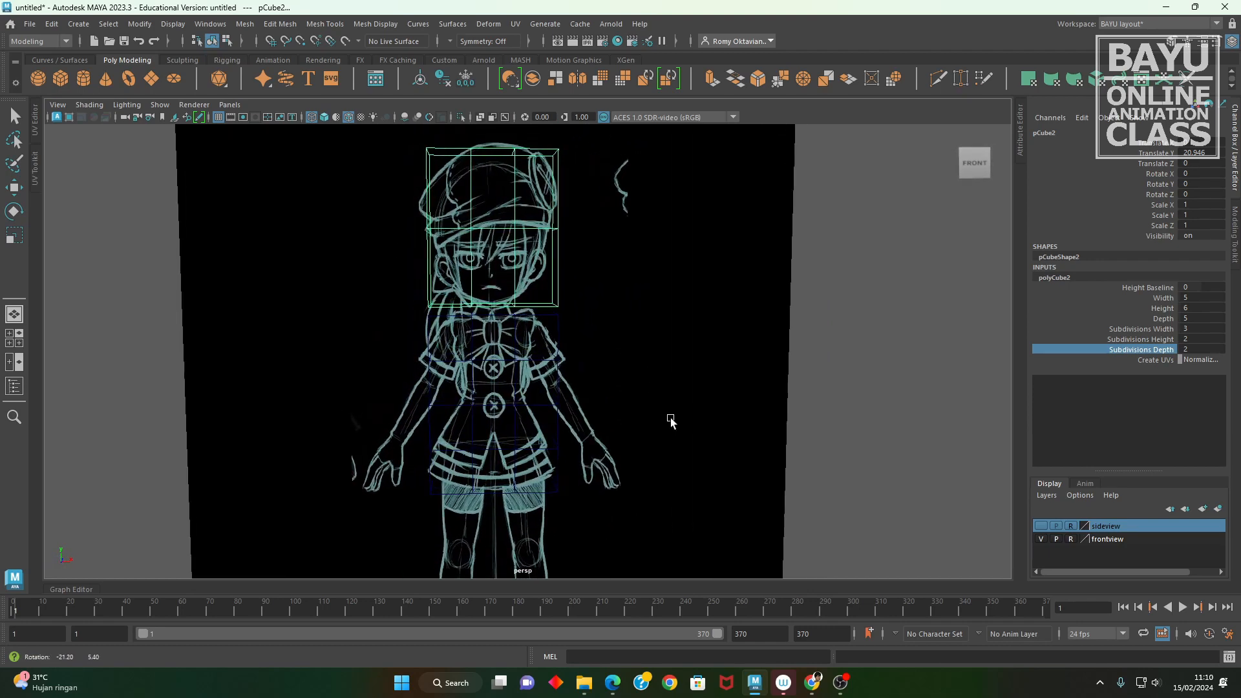
- Set the head cube's Width to 4 and reduce its Height
double_click(1197, 298)
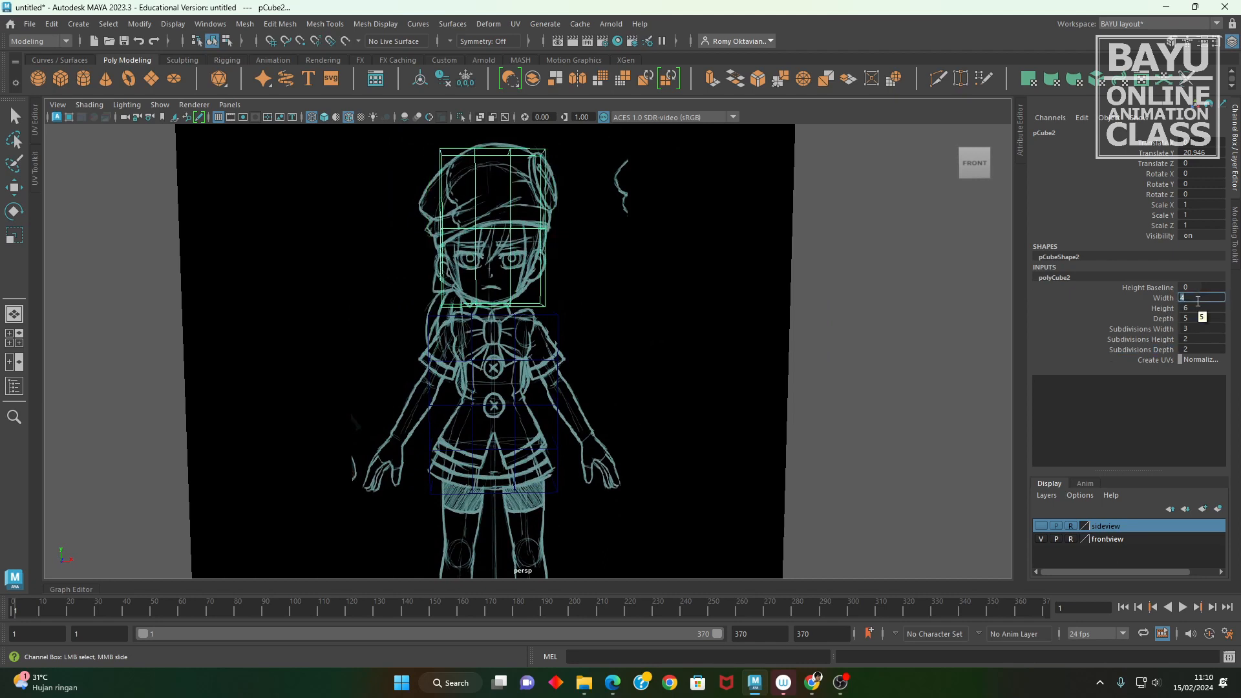
double_click(1201, 309)
middle_click_drag(582, 363, 585, 333, "alt")
- Select the torso cube and show the sideview layer, using wireframe display to compare the cube with the side drawing
left_click(511, 370)
key("w")
left_click_drag(585, 429, 513, 473, "alt")
right_click_drag(513, 474, 591, 429, "alt")
key("5")
mouse_move(595, 424)
left_mouse_down("alt")
mouse_move(366, 406)
mouse_move(372, 421)
left_mouse_up("alt")
left_click(1043, 526)
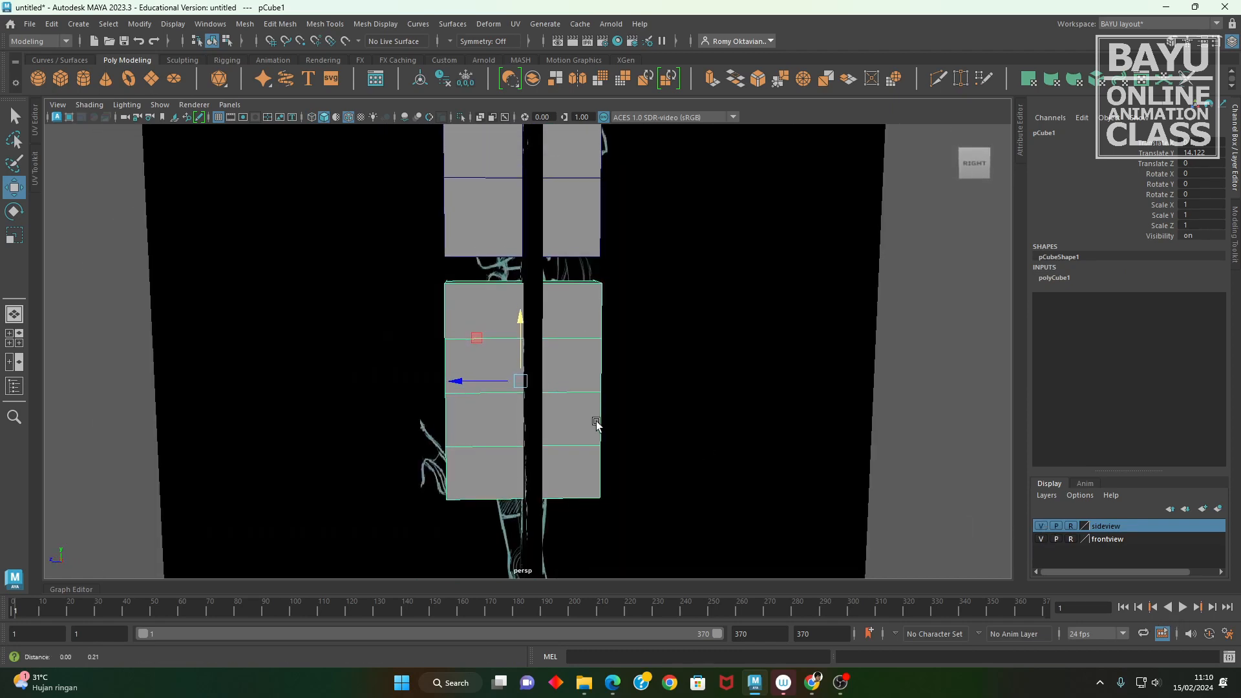
key("4")
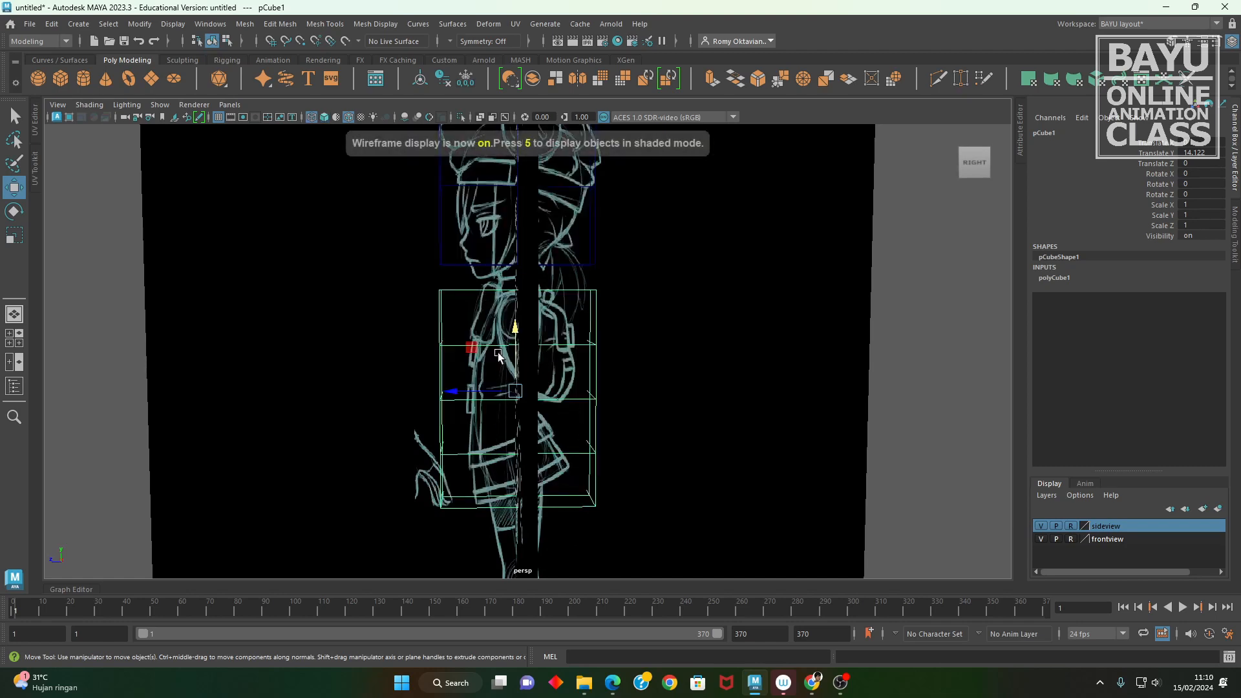
mouse_move(498, 356)
left_mouse_down("alt")
mouse_move(571, 421)
mouse_move(535, 399)
left_mouse_up("alt")
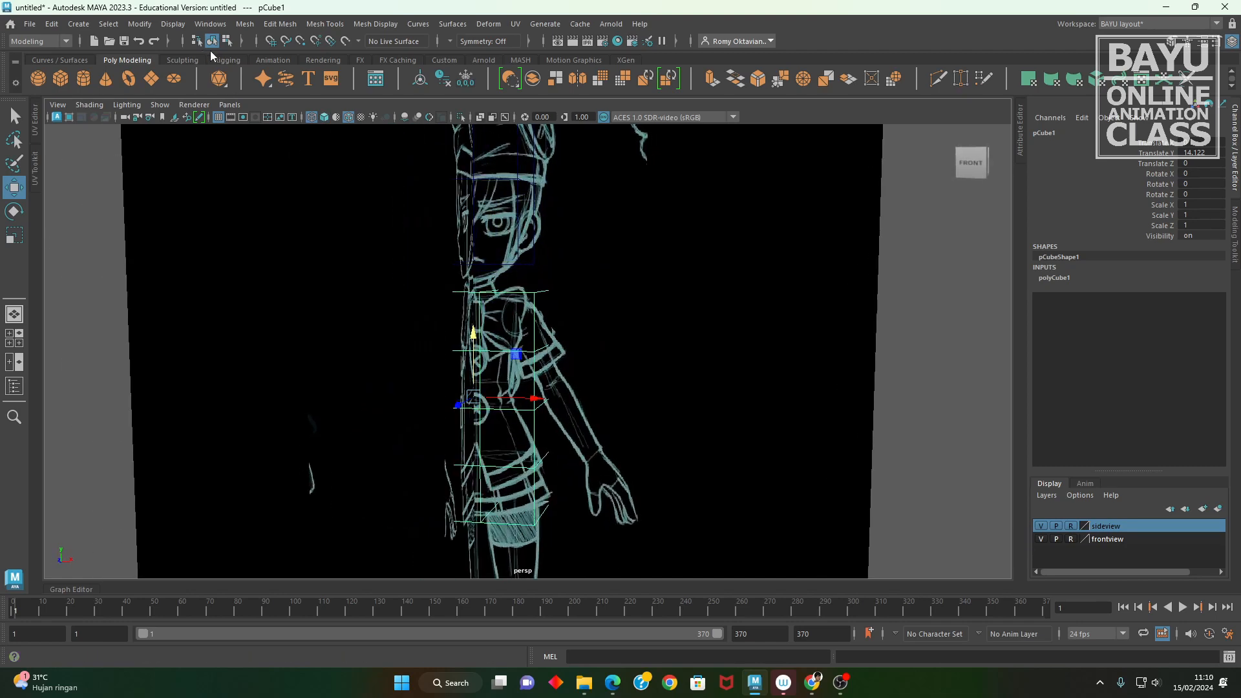
- Switch to component selection on the torso cube's vertices and set Symmetry to Object X
left_click(228, 41)
left_click_drag(543, 275, 577, 272, "alt")
mouse_move(642, 214)
left_mouse_down()
mouse_move(638, 447)
mouse_move(554, 574)
mouse_move(591, 545)
mouse_move(554, 568)
mouse_move(511, 567)
mouse_move(562, 550)
mouse_move(527, 543)
mouse_move(556, 547)
mouse_move(501, 550)
mouse_move(552, 398)
left_mouse_up()
key("r")
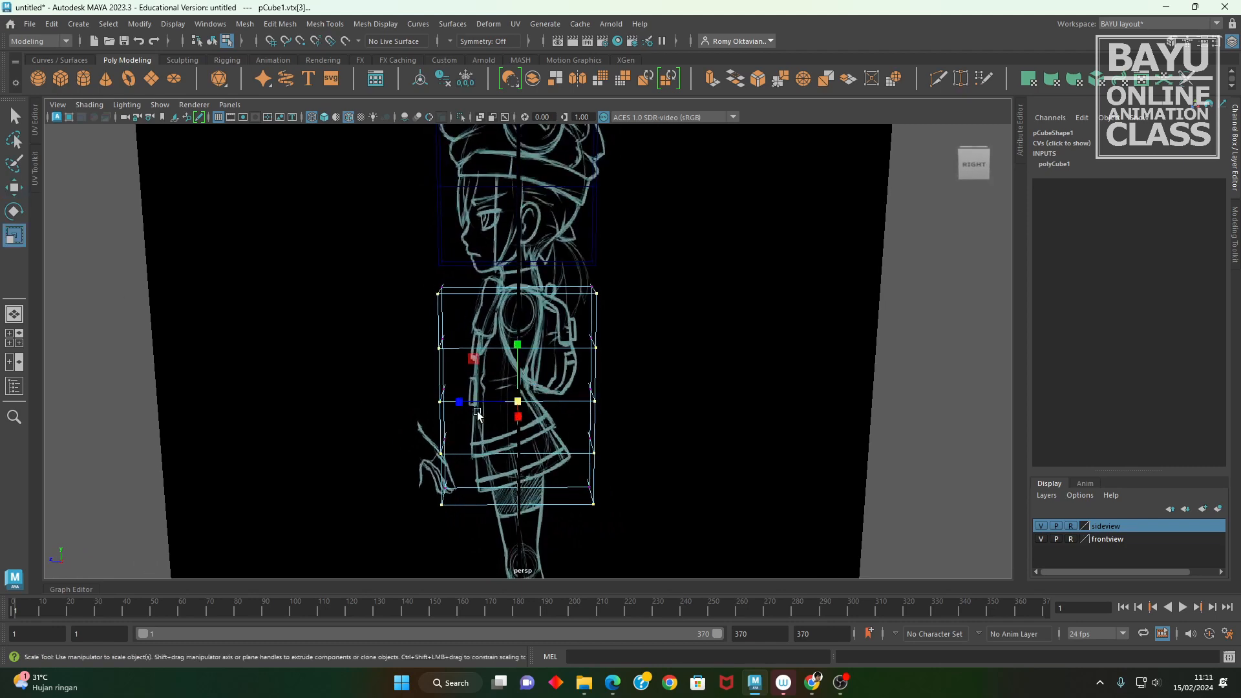
left_click(480, 41)
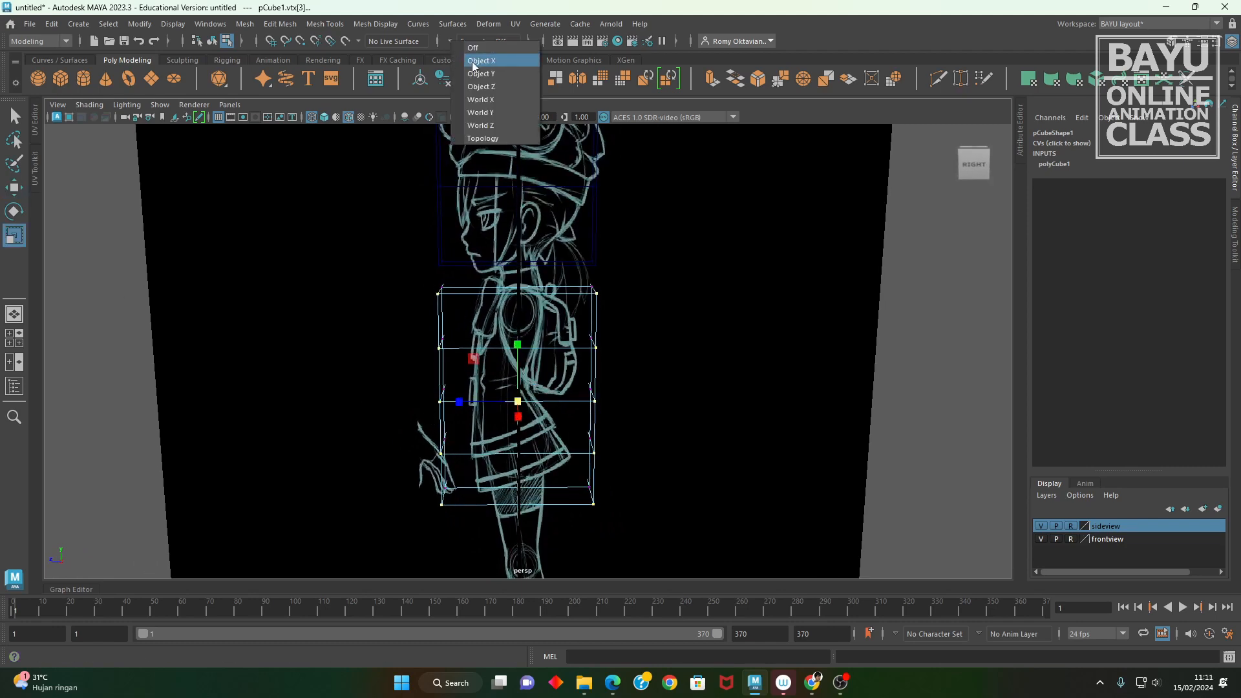
left_click(479, 61)
- Select the torso cube's back vertices and move them forward along Z toward the body's back in the side view
mouse_move(549, 463)
left_mouse_down("alt")
mouse_move(754, 452)
mouse_move(538, 471)
left_mouse_up("alt")
mouse_move(460, 404)
left_mouse_down()
mouse_move(619, 424)
mouse_move(594, 512)
mouse_move(623, 463)
mouse_move(590, 457)
mouse_move(615, 468)
mouse_move(614, 491)
mouse_move(572, 448)
left_mouse_up()
left_click_drag(616, 249, 572, 541)
key("w")
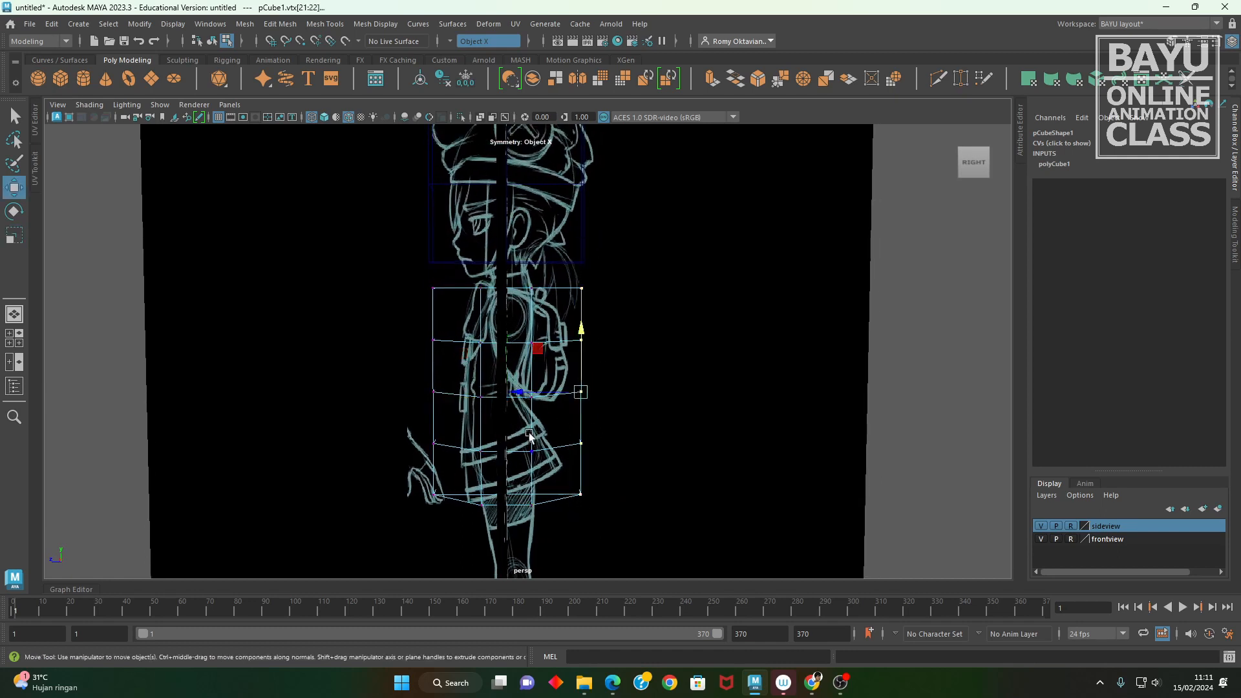
left_click_drag(522, 392, 486, 392)
- Select the torso cube's front vertices and move them backward along Z toward the chest outline in the side view
left_click_drag(388, 254, 444, 527)
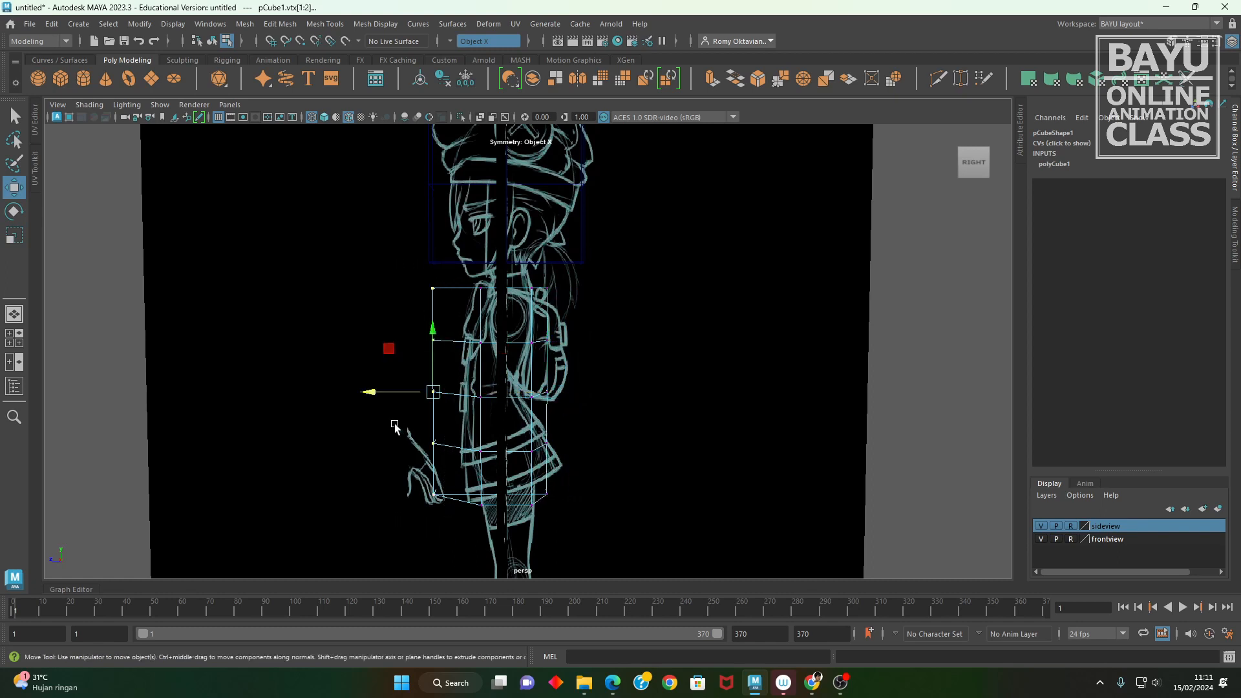
left_click_drag(369, 391, 395, 390)
left_click_drag(408, 432, 564, 432, "alt")
left_click_drag(570, 494, 594, 477, "alt")
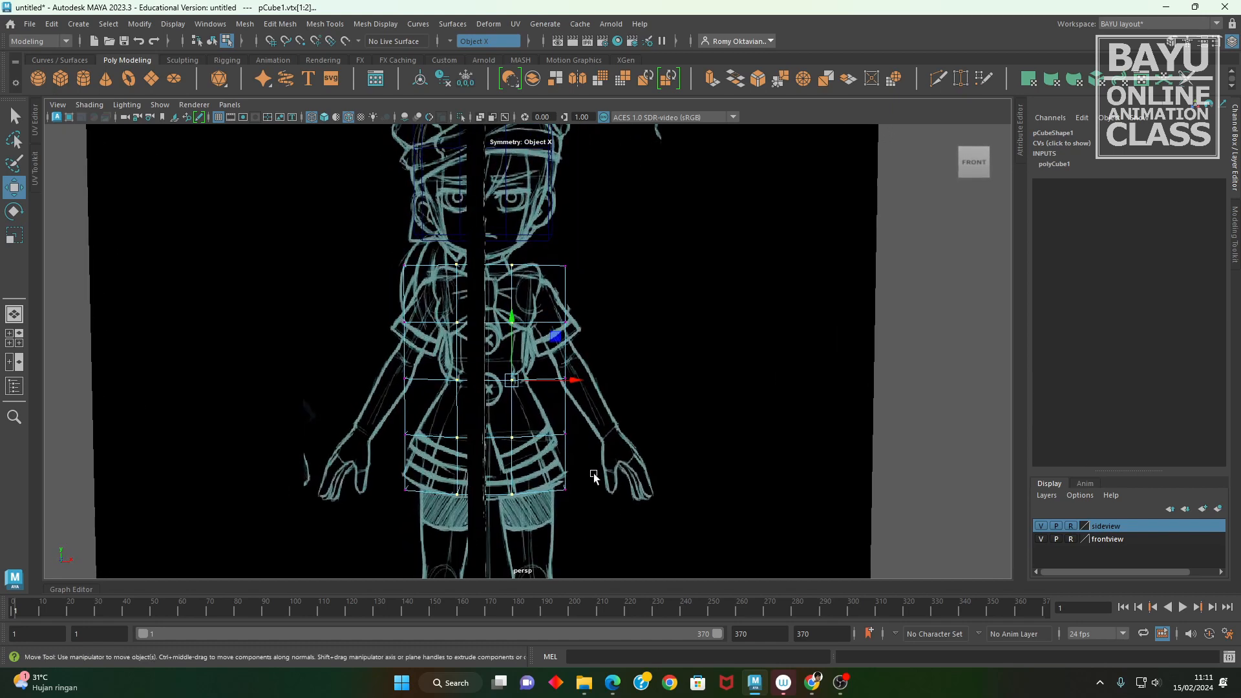
- Hide the sideview layer and move the torso cube's outer waist vertices inward along X to the waist outline in the front view
left_click(1042, 527)
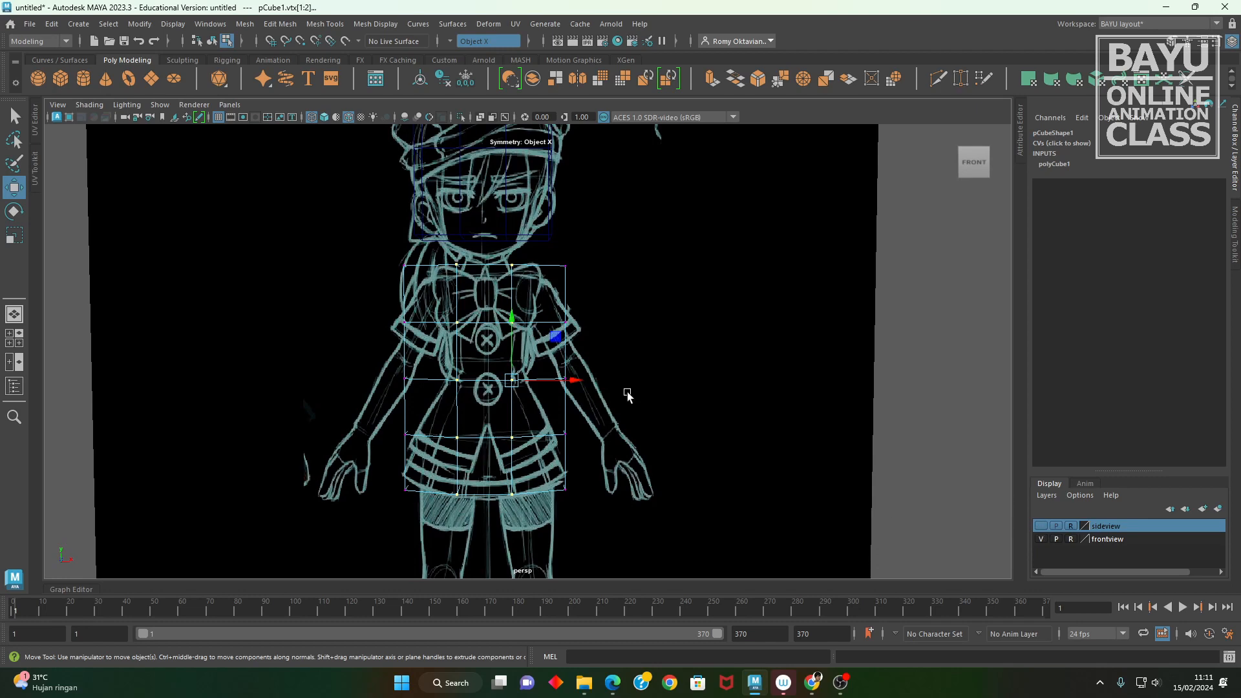
middle_click_drag(600, 378, 598, 395, "alt")
left_click_drag(545, 417, 542, 417, "alt")
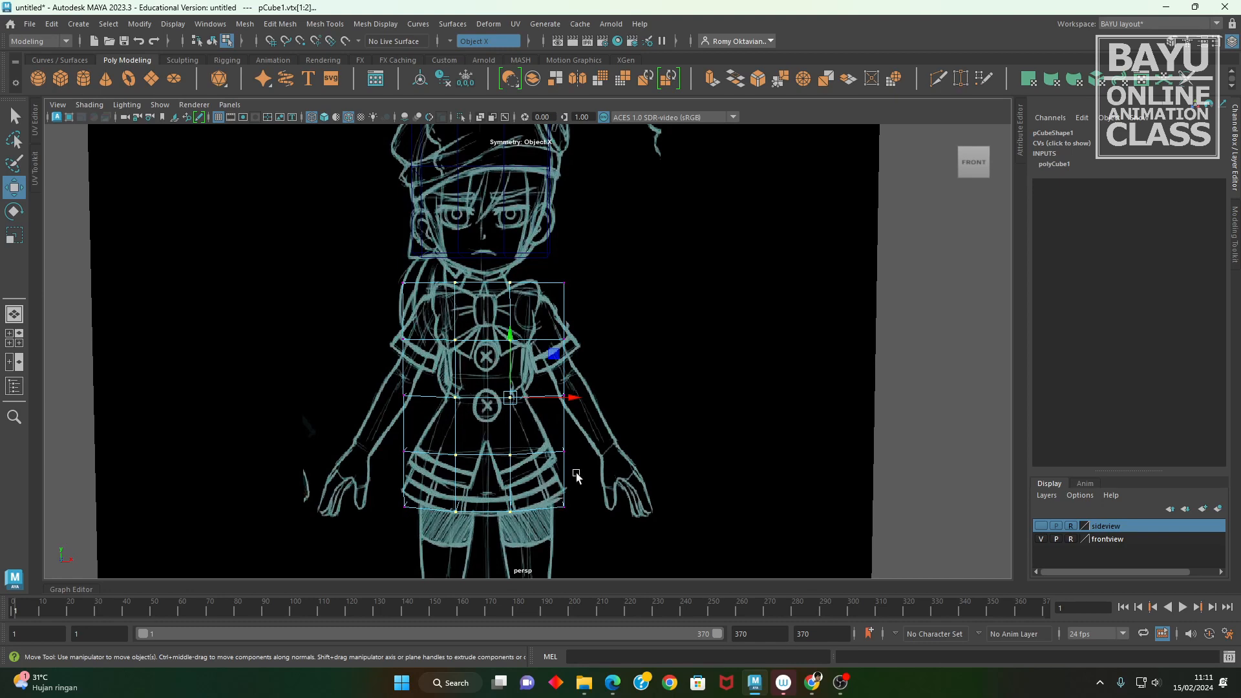
middle_click_drag(486, 500, 510, 435, "alt")
right_click_drag(509, 435, 591, 423, "alt")
middle_click_drag(590, 423, 576, 444, "alt")
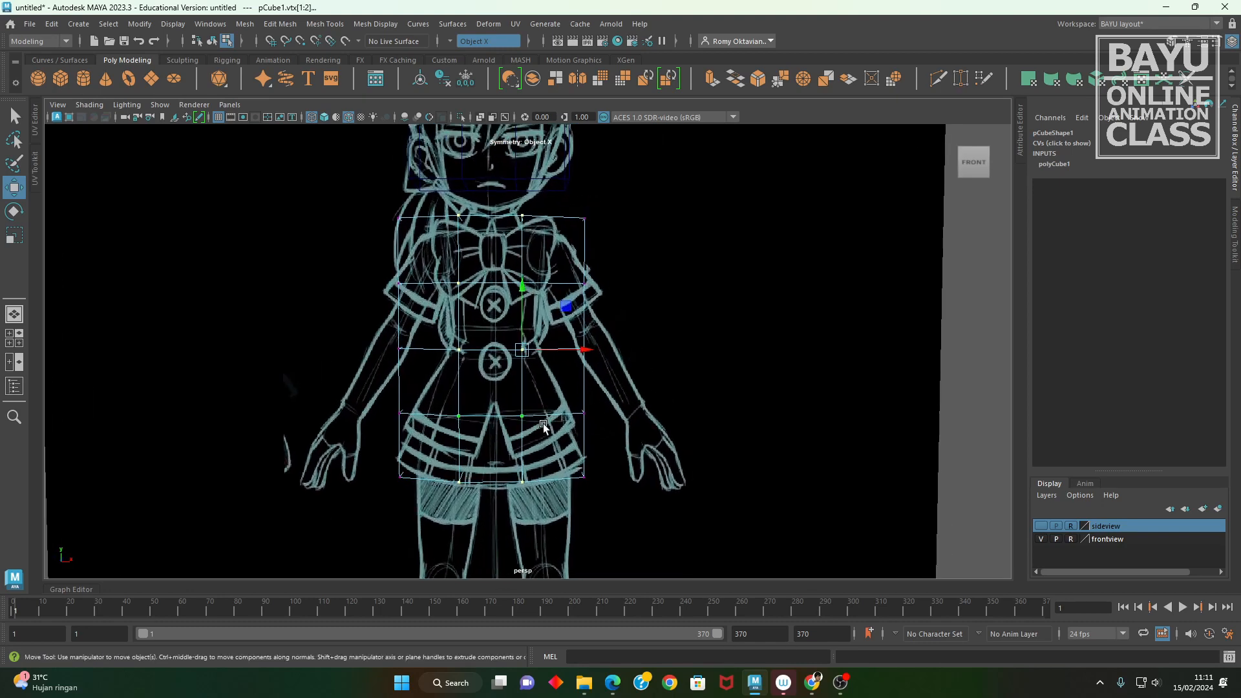
middle_click_drag(540, 400, 529, 423, "alt")
left_click_drag(629, 352, 313, 390)
left_click(573, 372)
left_click_drag(631, 370, 598, 372)
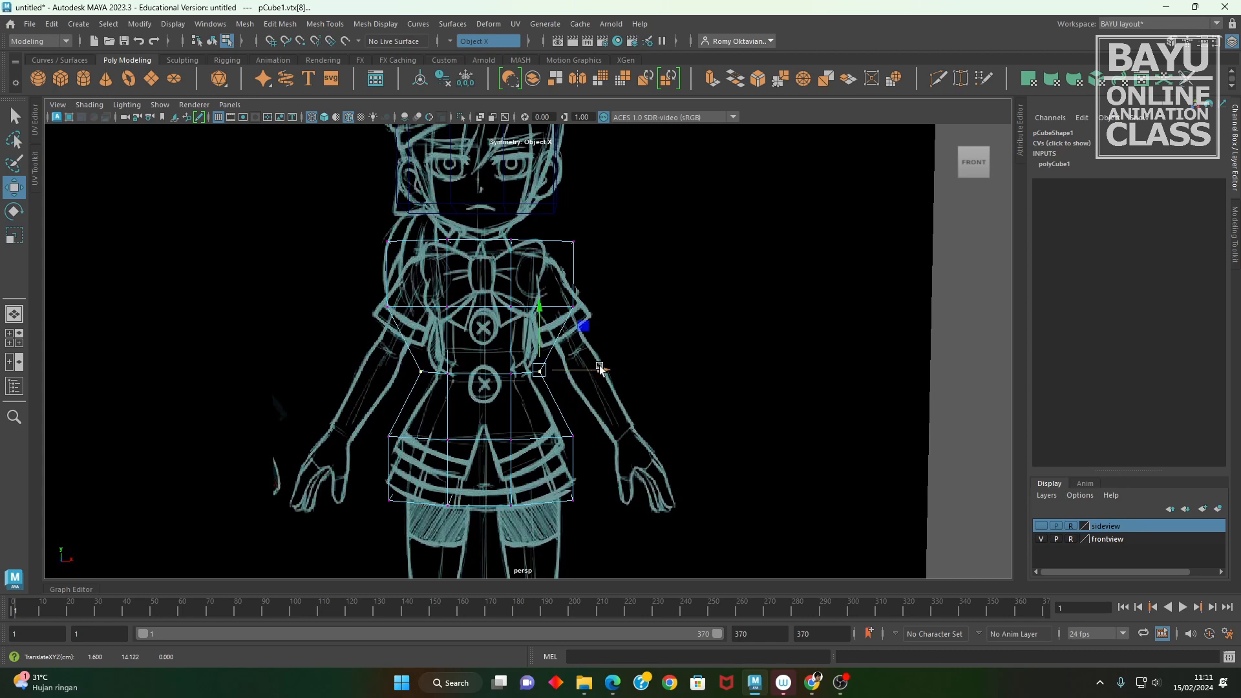
- Move the torso cube's outer shoulder and chest vertices inward along X toward the body outline in the front drawing
middle_click_drag(596, 297, 590, 328, "alt")
left_click_drag(618, 244, 534, 353)
left_click_drag(608, 306, 580, 307)
- Select the torso cube's inner waist vertices and move them slightly inward along X, checking them against the front drawing
middle_click_drag(485, 272, 479, 296, "alt")
left_click_drag(482, 274, 522, 295)
left_click_drag(471, 335, 522, 381)
left_click_drag(525, 359, 517, 359)
middle_click_drag(519, 467, 532, 424, "alt")
left_click_drag(495, 357, 529, 382)
middle_click_drag(514, 513, 489, 433, "alt")
left_click_drag(488, 435, 486, 441, "alt")
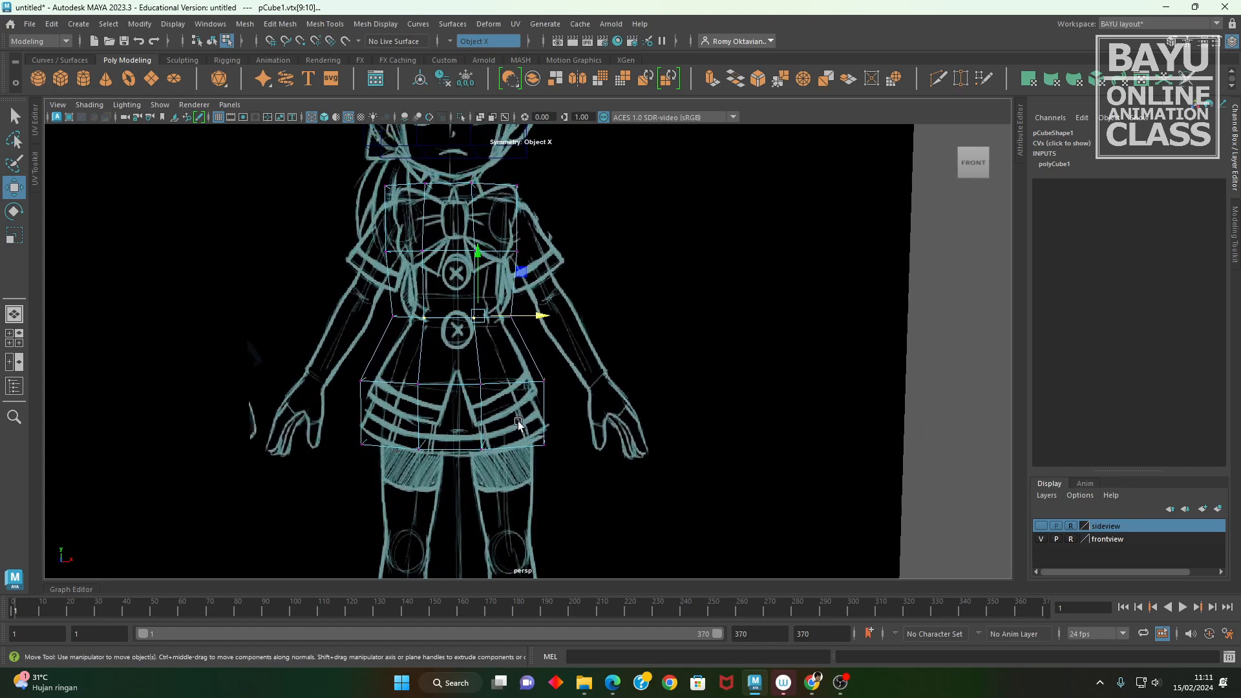
middle_click_drag(520, 389, 521, 394, "alt")
left_click_drag(521, 395, 516, 398, "alt")
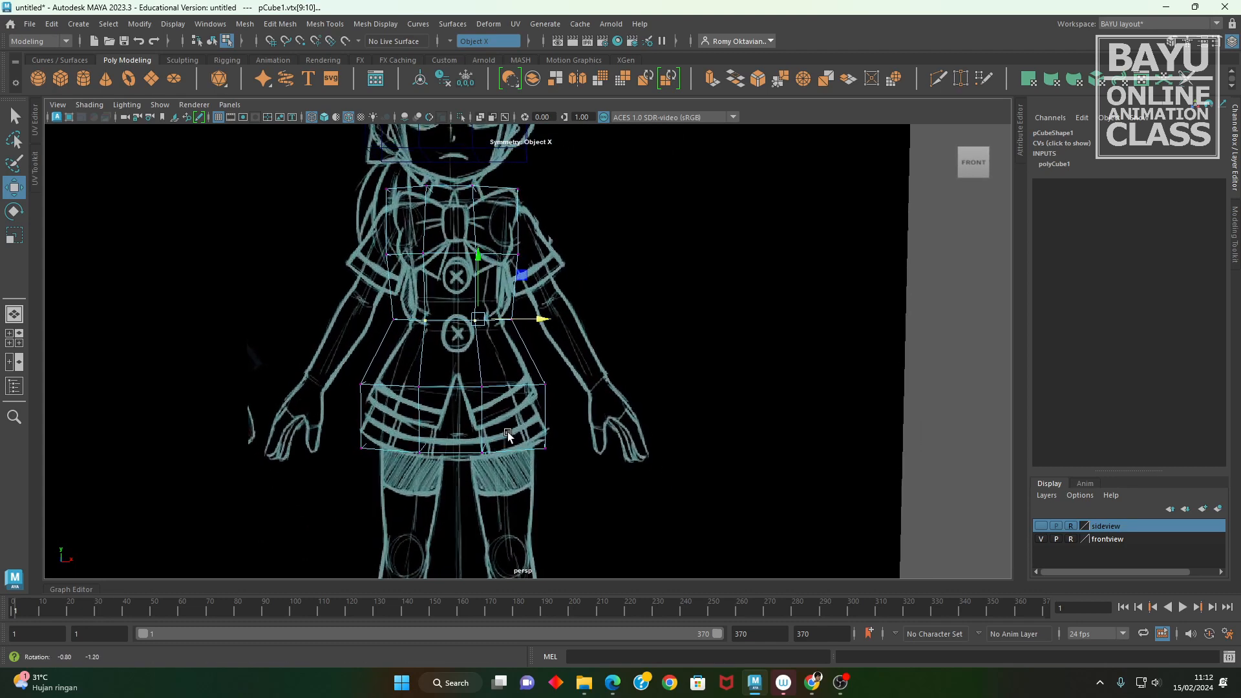
- Adjust the lower centre vertices of the torso mesh over the skirt area against the front-view sketch
middle_click_drag(514, 406, 512, 417, "alt")
left_click_drag(383, 377, 497, 545)
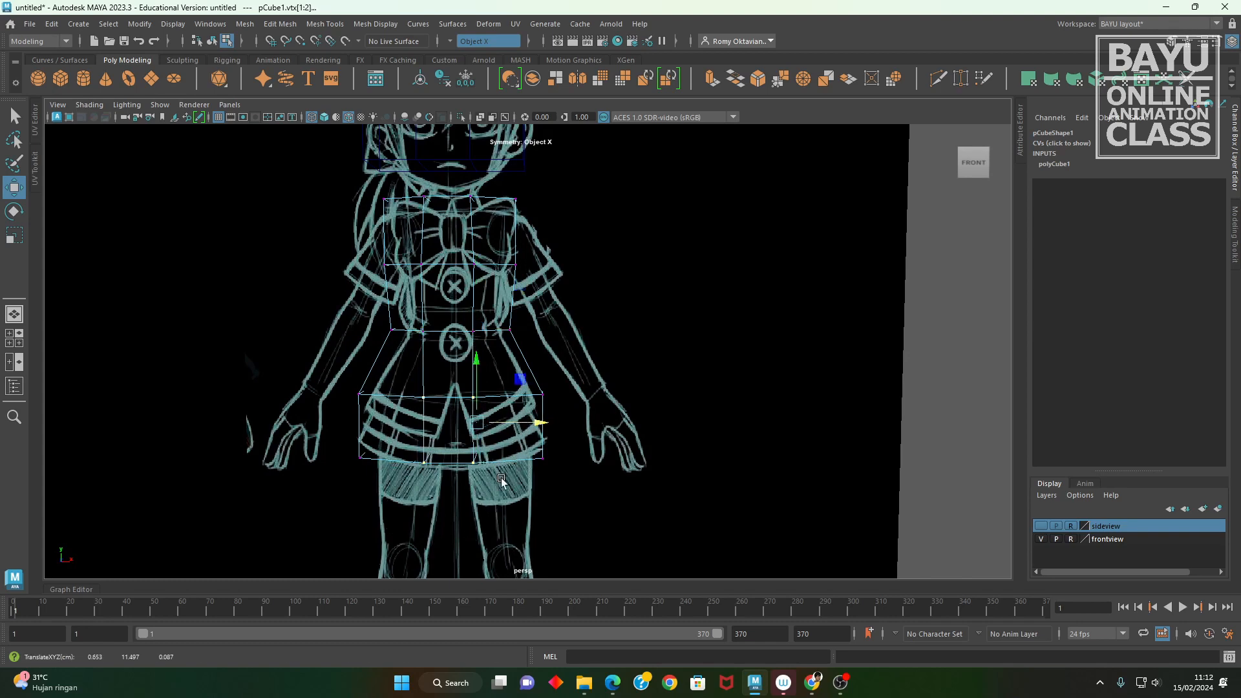
left_click_drag(499, 494, 464, 435)
left_click_drag(520, 481, 518, 461, "alt")
- Move the torso's outer hip vertices up and inward to follow the skirt outline in the front view
left_click_drag(524, 452, 530, 412)
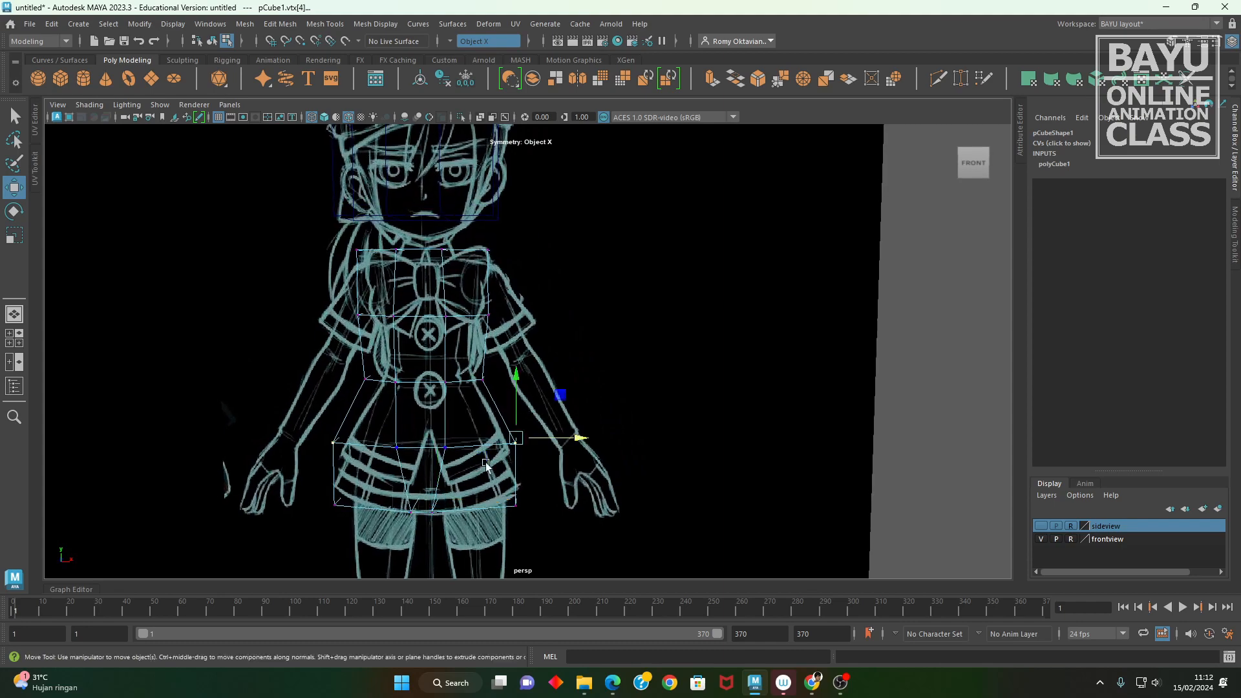
left_click_drag(479, 461, 483, 450, "alt")
left_click_drag(533, 420, 507, 457)
mouse_move(686, 456)
left_mouse_down("alt")
mouse_move(482, 471)
mouse_move(602, 438)
left_mouse_up("alt")
left_click_drag(567, 397, 545, 367)
- Reposition the torso's bottom corner vertices and raise the whole bottom row over the sketched skirt
left_click_drag(562, 467, 489, 555)
left_click_drag(562, 458, 475, 446)
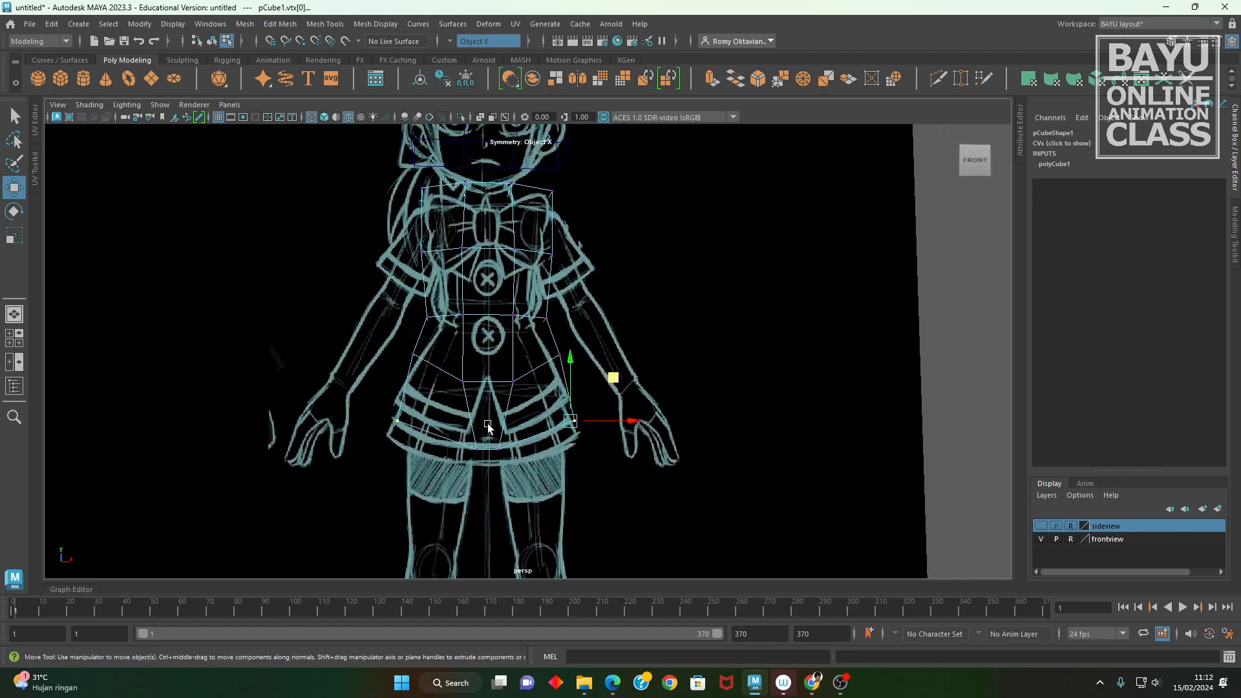
left_click_drag(529, 475, 529, 475, "shift")
left_click_drag(533, 407, 535, 383)
- Check the torso's shape from the side and front, toggling the sideview reference layer on and off
left_click_drag(580, 494, 375, 494, "alt")
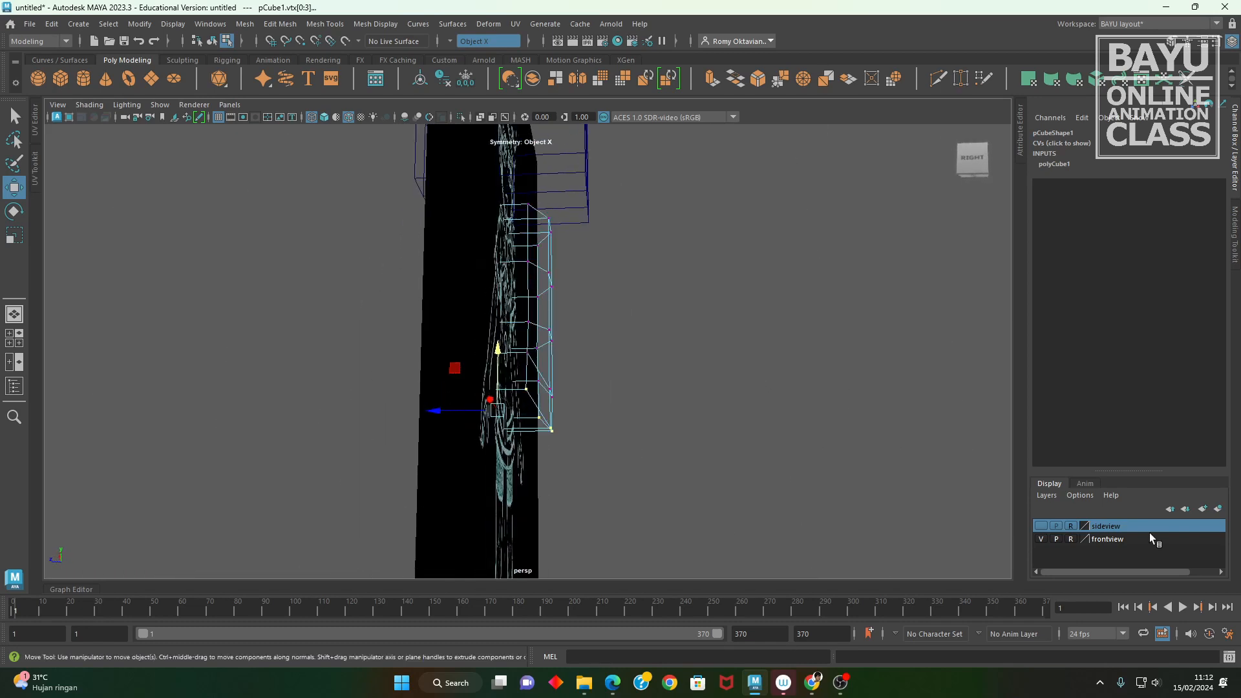
left_click(1043, 525)
left_click(1042, 525)
left_click_drag(517, 472, 630, 479, "alt")
middle_click_drag(552, 471, 500, 435, "alt")
left_click_drag(499, 435, 496, 452, "alt")
middle_click_drag(499, 415, 510, 447, "alt")
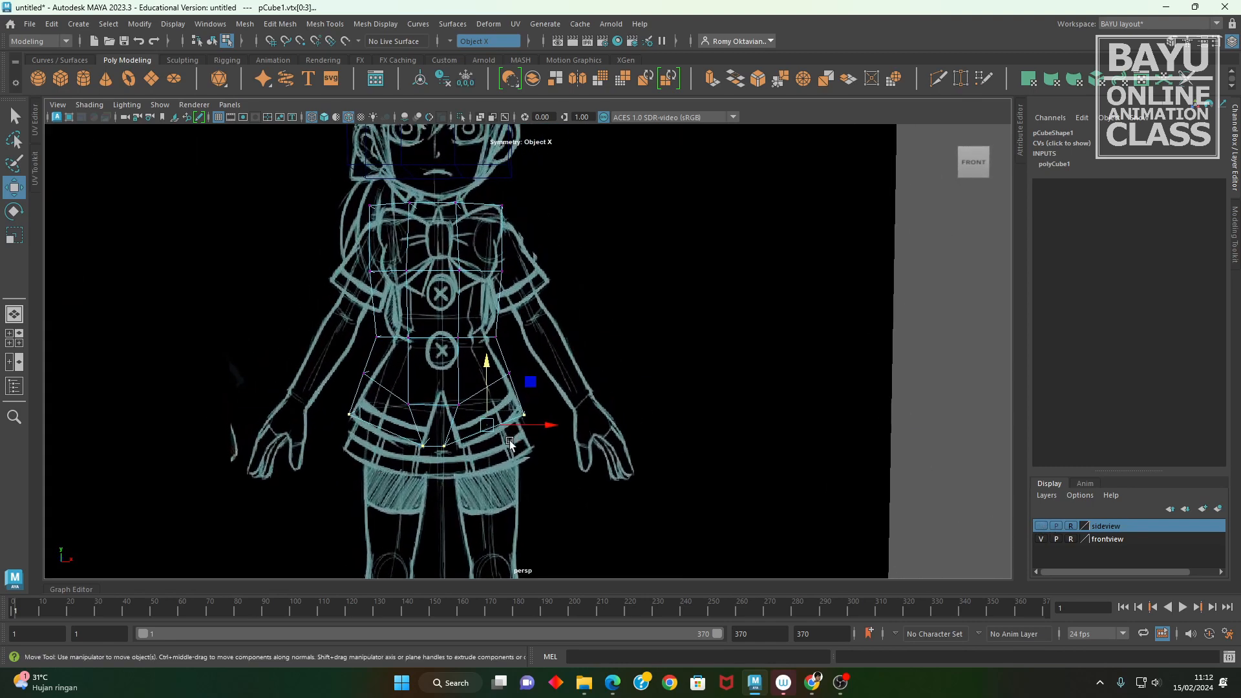
- Check the torso in wireframe with the frontview layer briefly hidden, and raise the centre hip vertices slightly
key("4")
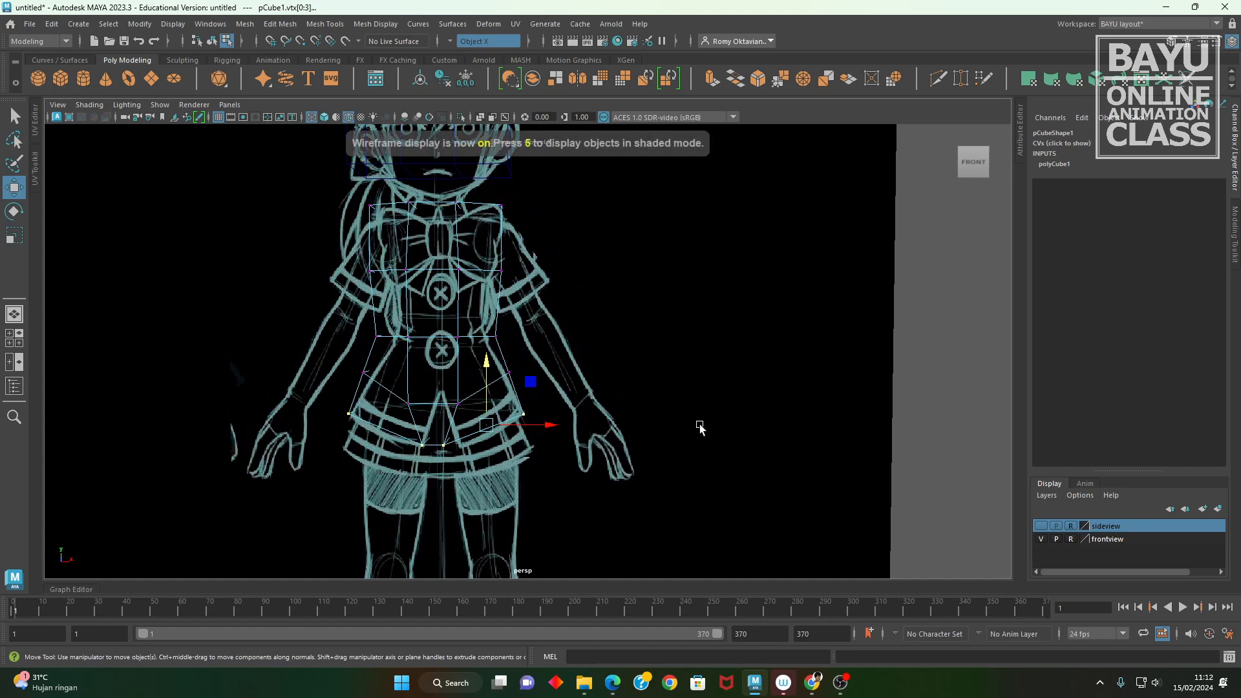
left_click(1040, 539)
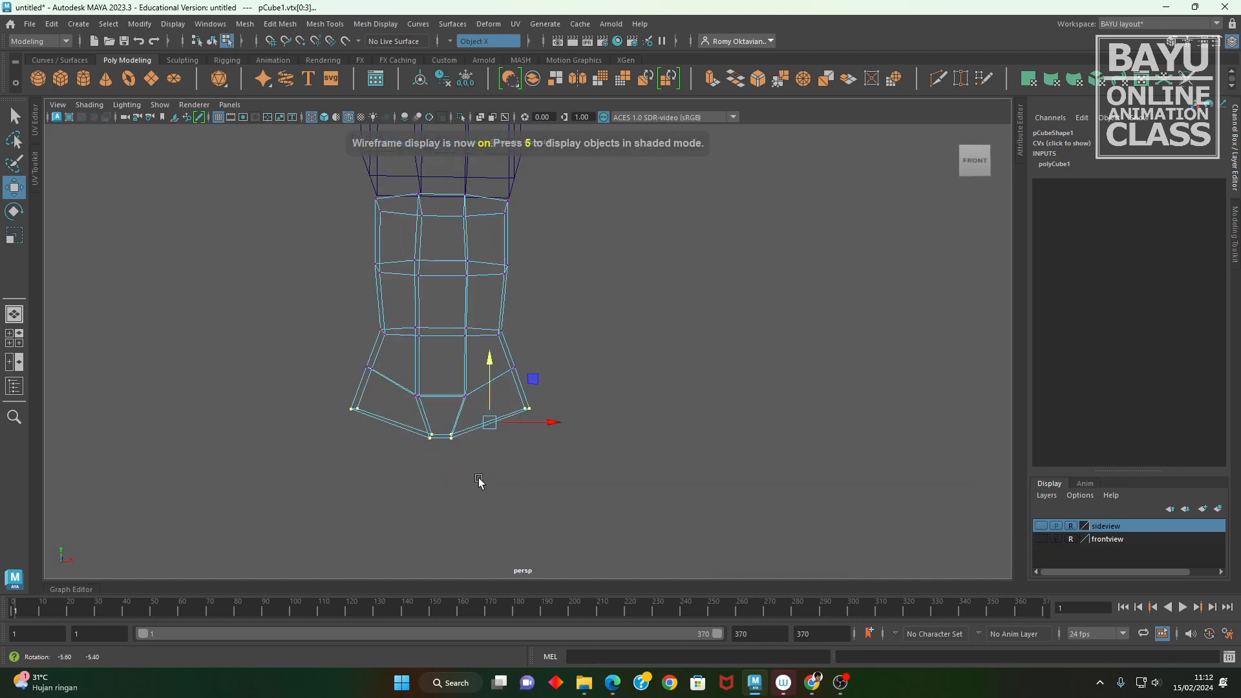
left_click_drag(449, 376, 487, 411)
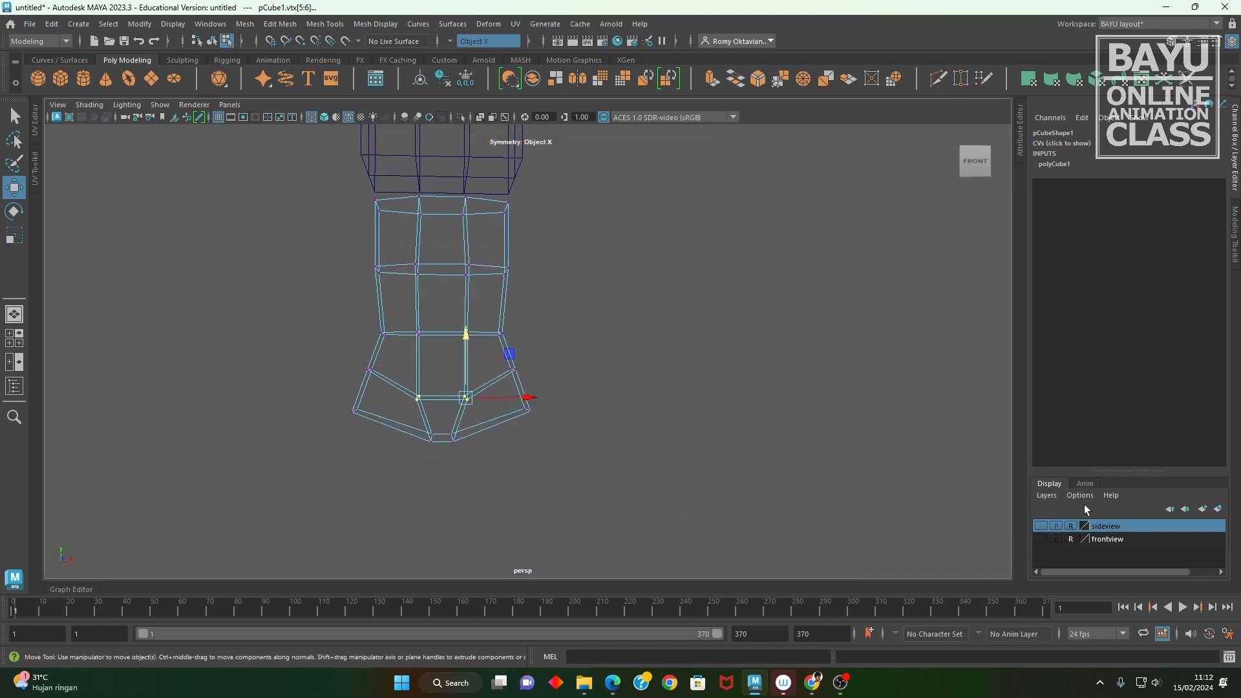
left_click(1041, 539)
middle_click_drag(511, 421, 502, 435, "alt")
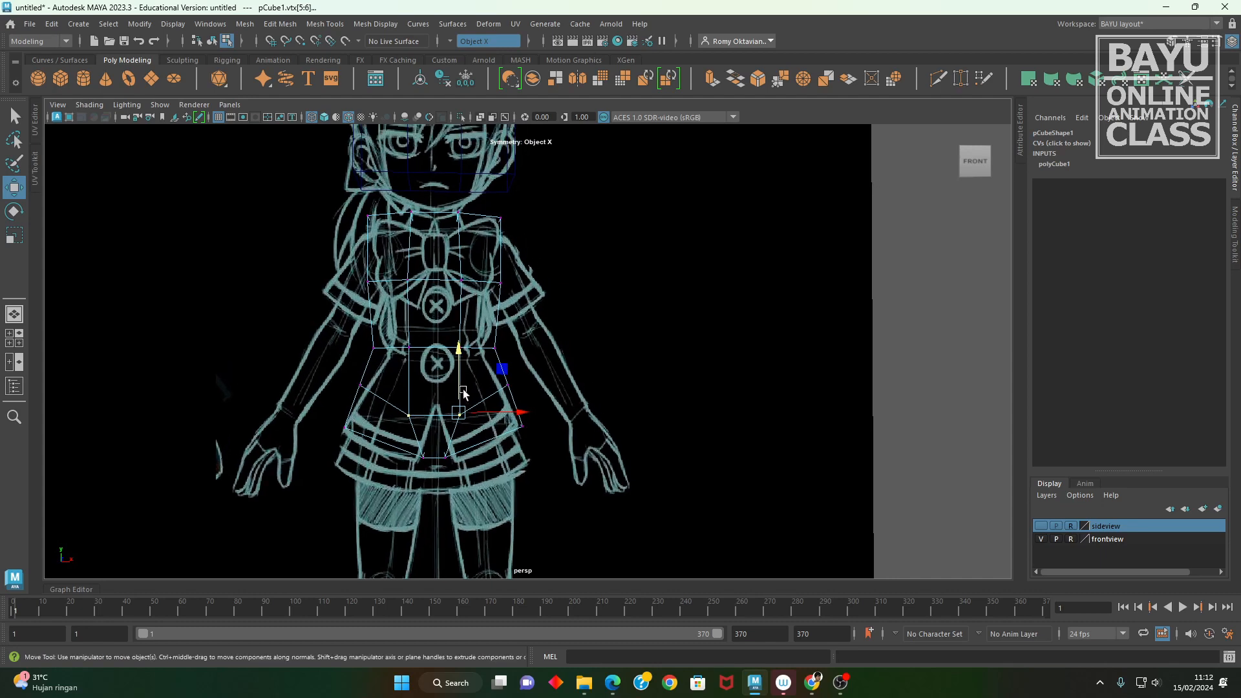
left_click_drag(466, 384, 486, 400)
- Move the torso's outer waist vertices inward and up to match the sketched waistline
left_click_drag(549, 341, 524, 305)
left_click(582, 357)
left_click(501, 343)
middle_click_drag(539, 293, 521, 351, "alt")
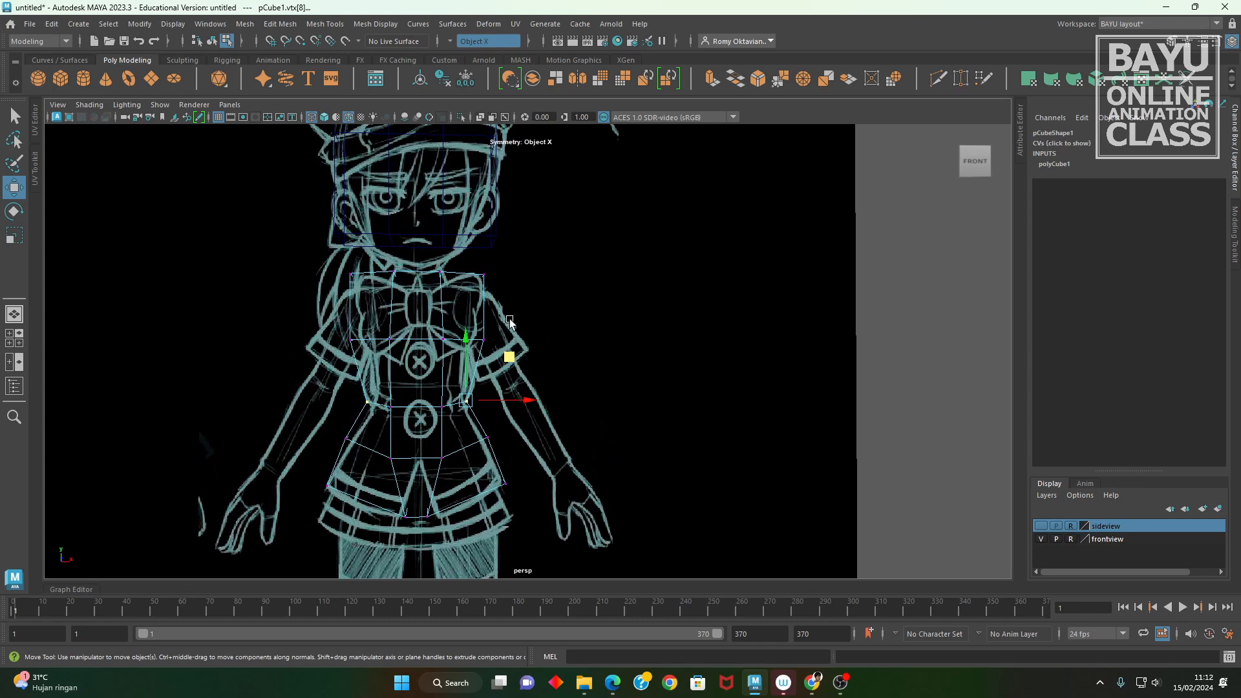
- Move the torso's outer chest vertices slightly inward and pull the top shoulder corners in and down
left_click(484, 340)
left_click_drag(523, 341, 519, 342)
left_click_drag(515, 253, 456, 299)
middle_click_drag(525, 267, 516, 311, "alt")
left_click_drag(517, 280, 503, 291)
- Return the torso mesh to object mode and select the head and torso meshes together
middle_click_drag(504, 493, 527, 429, "alt")
left_click_drag(527, 432, 631, 437, "alt")
right_click_drag(631, 437, 529, 459, "alt")
middle_click_drag(529, 460, 604, 457, "alt")
left_click_drag(604, 457, 623, 435, "alt")
middle_click_drag(623, 436, 563, 449, "alt")
right_click_drag(774, 261, 821, 243)
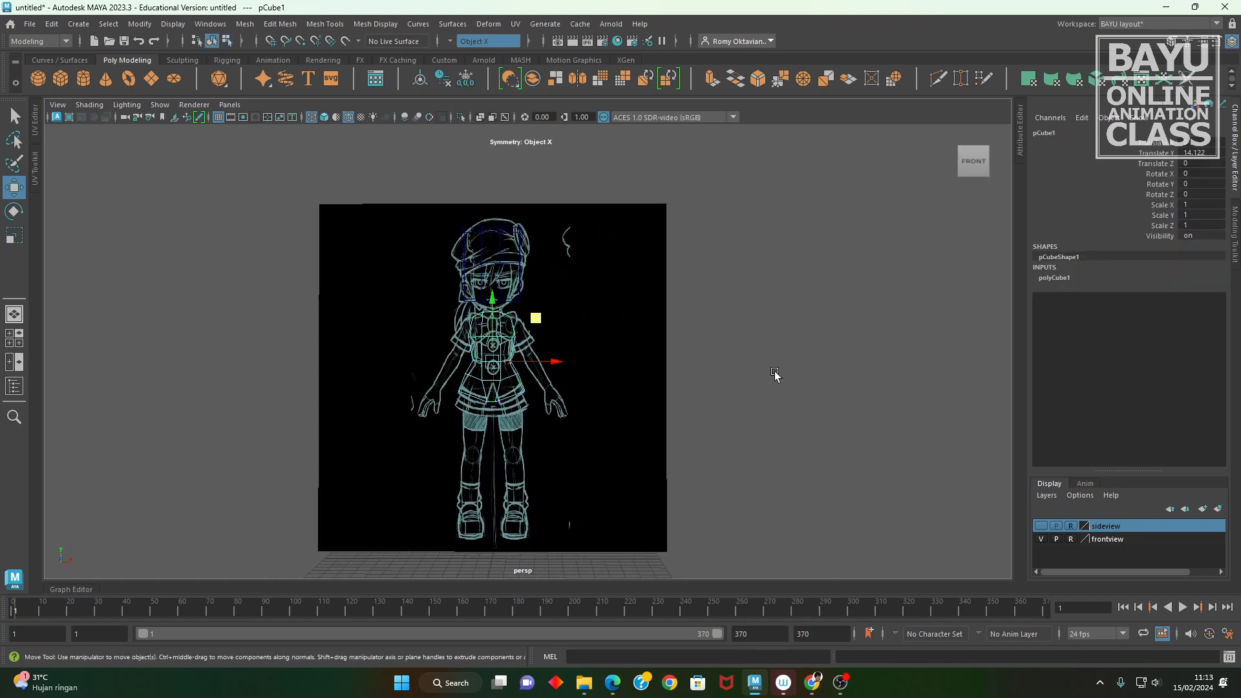
left_click(776, 375)
left_click_drag(555, 410, 580, 408, "alt")
left_click_drag(612, 227, 500, 387)
- Show the sideview reference layer together with the front-view reference
left_click_drag(586, 472, 576, 448, "alt")
mouse_move(576, 447)
right_mouse_down("alt")
mouse_move(684, 463)
mouse_move(584, 455)
right_mouse_up("alt")
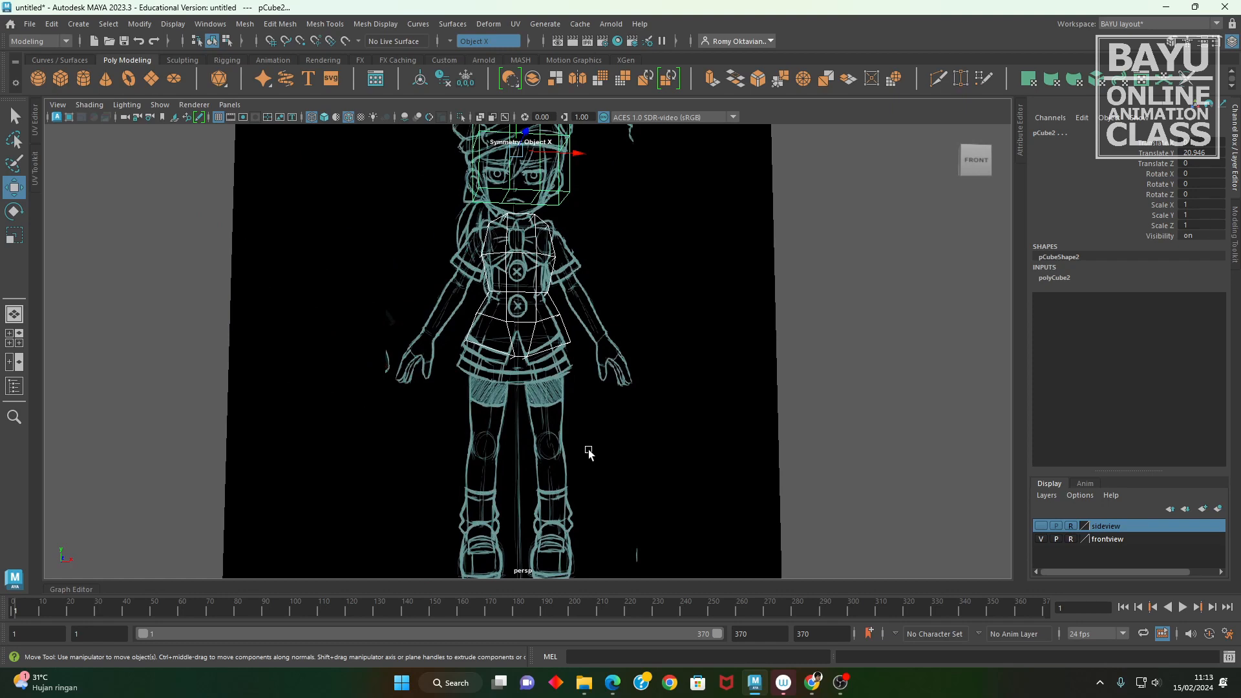
middle_click_drag(533, 302, 504, 365, "alt")
mouse_move(578, 478)
middle_mouse_down("alt")
mouse_move(588, 342)
mouse_move(535, 399)
middle_mouse_up("alt")
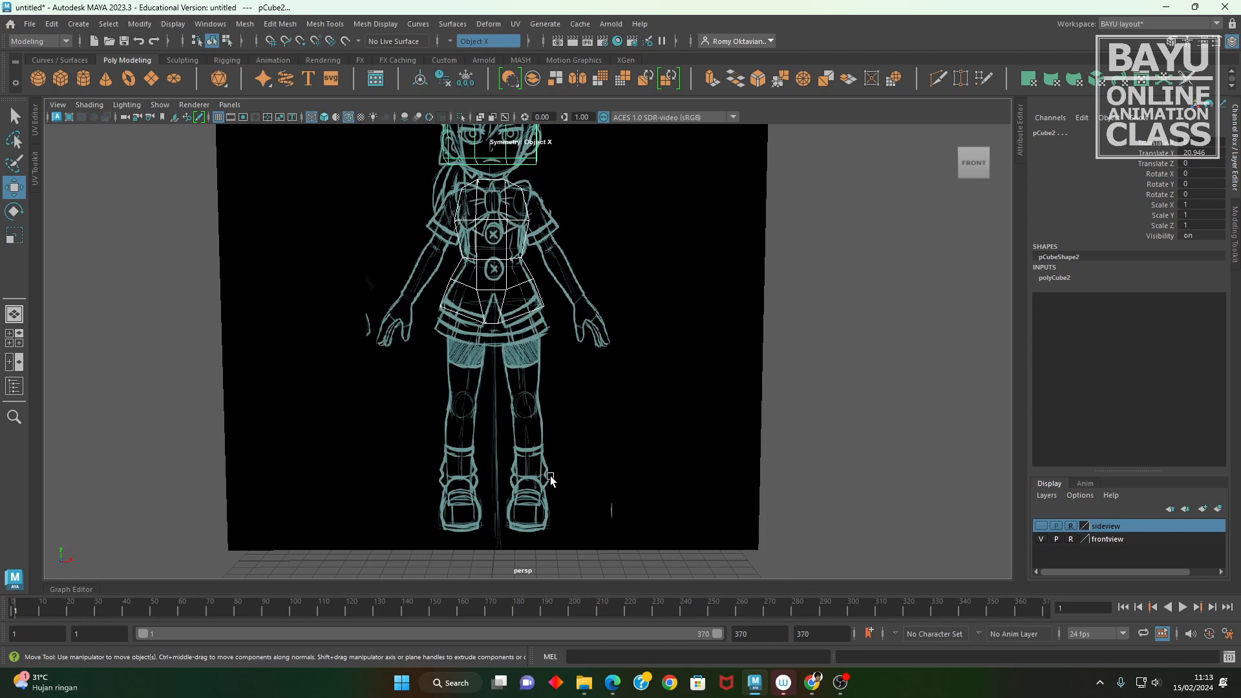
middle_click_drag(505, 334, 460, 515, "alt")
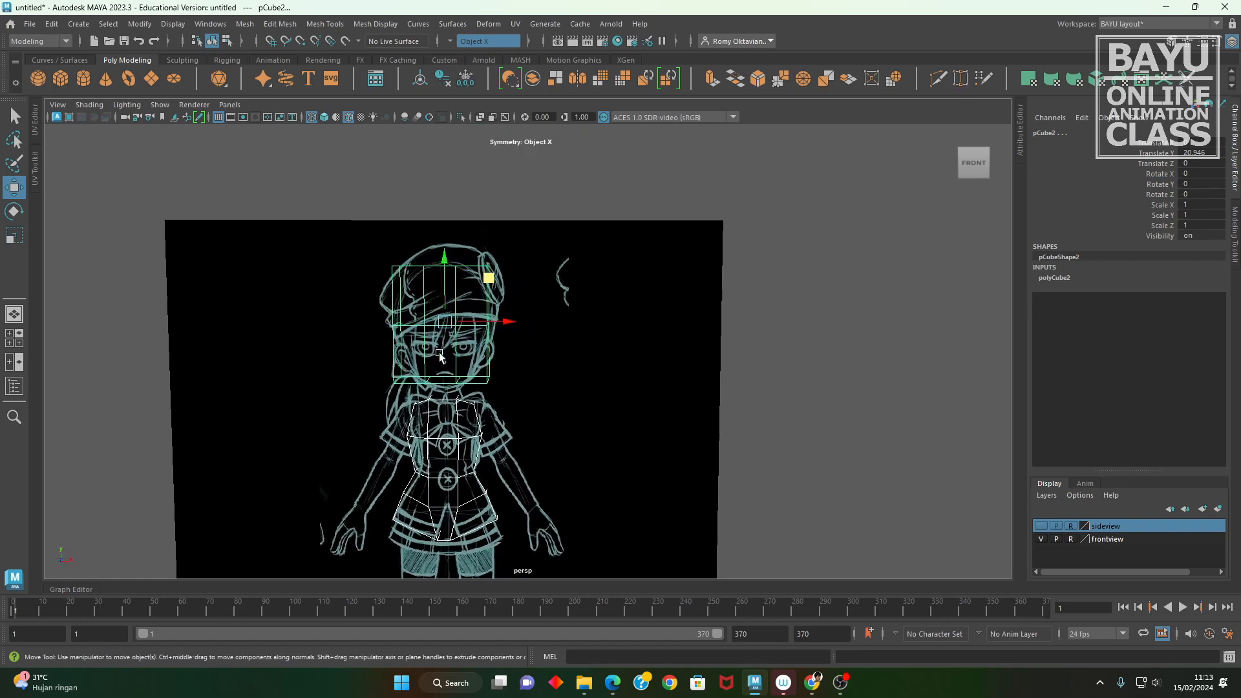
mouse_move(491, 425)
left_mouse_down("alt")
mouse_move(389, 374)
mouse_move(491, 349)
mouse_move(521, 364)
mouse_move(324, 363)
mouse_move(336, 367)
left_mouse_up("alt")
left_click(1042, 527)
middle_click_drag(520, 396, 512, 418, "alt")
left_click_drag(512, 419, 499, 423, "alt")
mouse_move(520, 331)
left_mouse_down("alt")
mouse_move(555, 336)
mouse_move(554, 349)
mouse_move(572, 342)
mouse_move(571, 366)
mouse_move(690, 347)
mouse_move(566, 327)
left_mouse_up("alt")
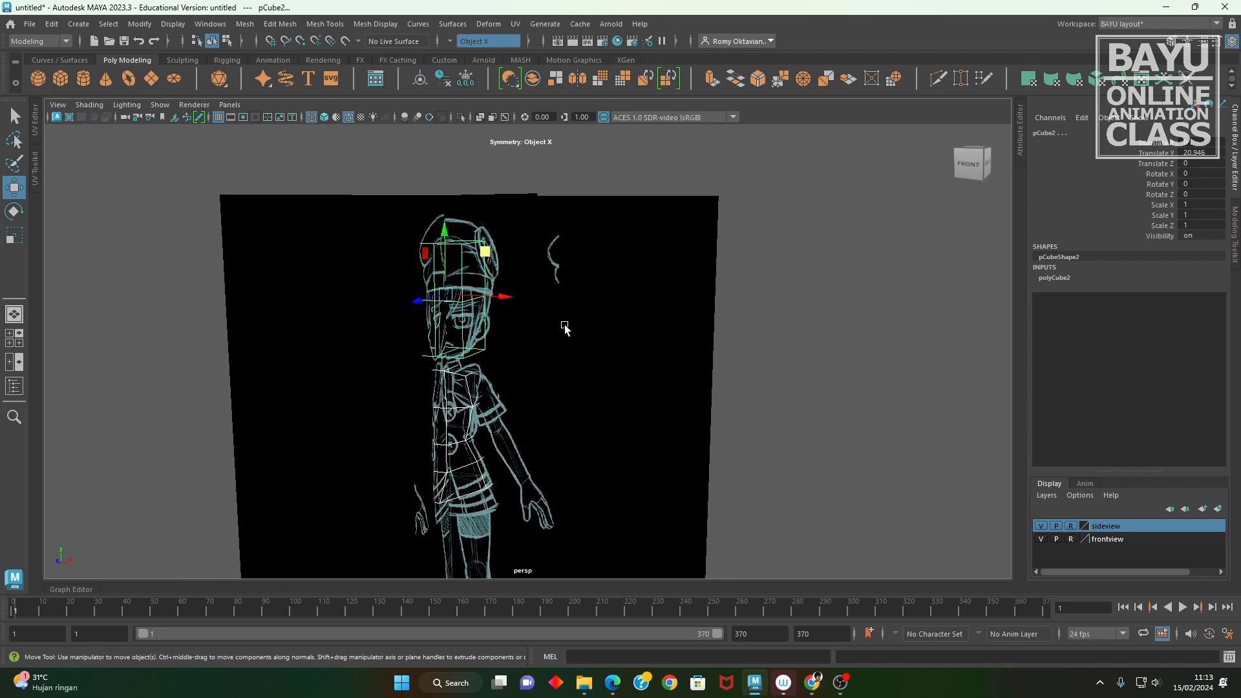
- Select all head vertices, scale them narrower in depth and align them with the side-view head sketch
left_click(226, 41)
left_click_drag(582, 217, 654, 213, "alt")
left_click_drag(317, 179, 629, 357)
left_click_drag(796, 400, 634, 398, "alt")
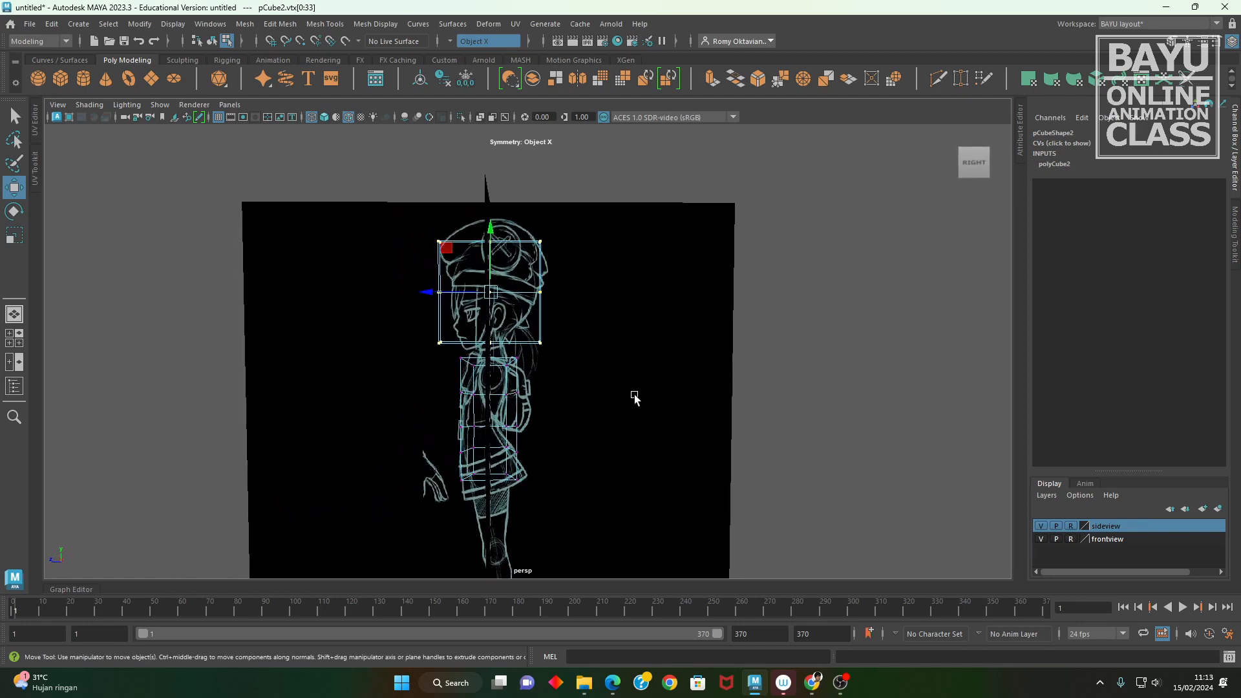
key("r")
mouse_move(430, 293)
left_mouse_down()
mouse_move(459, 295)
mouse_move(556, 371)
mouse_move(641, 393)
mouse_move(515, 402)
mouse_move(510, 365)
mouse_move(429, 299)
left_mouse_up()
key("w")
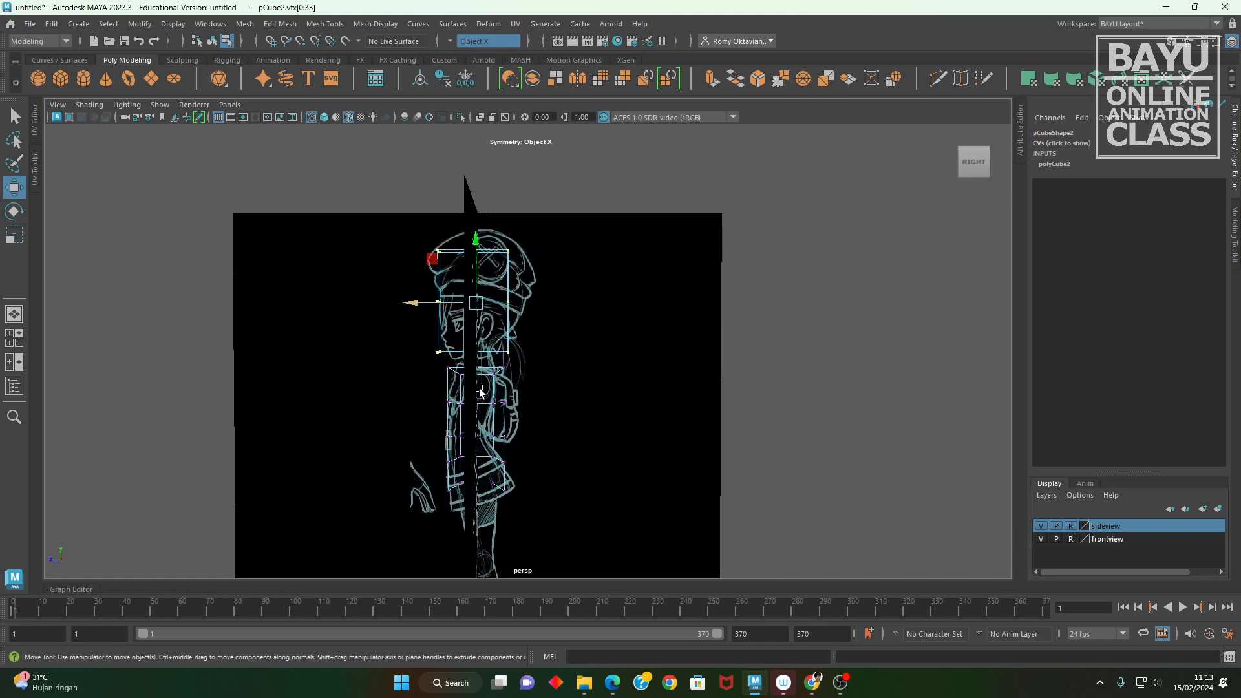
scroll(523, 316, "up", 4)
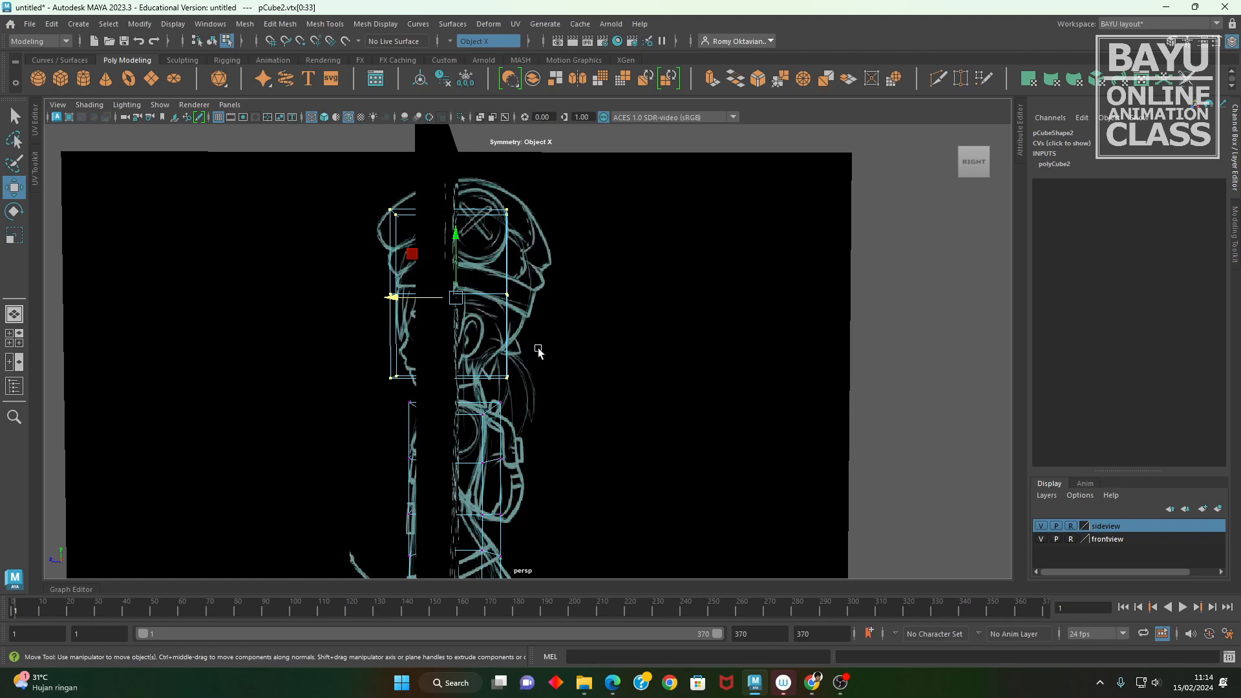
left_click_drag(391, 356, 402, 361, "alt")
left_click_drag(536, 339, 516, 368)
left_click_drag(440, 346, 447, 312)
key("ctrl+z")
left_click(603, 362)
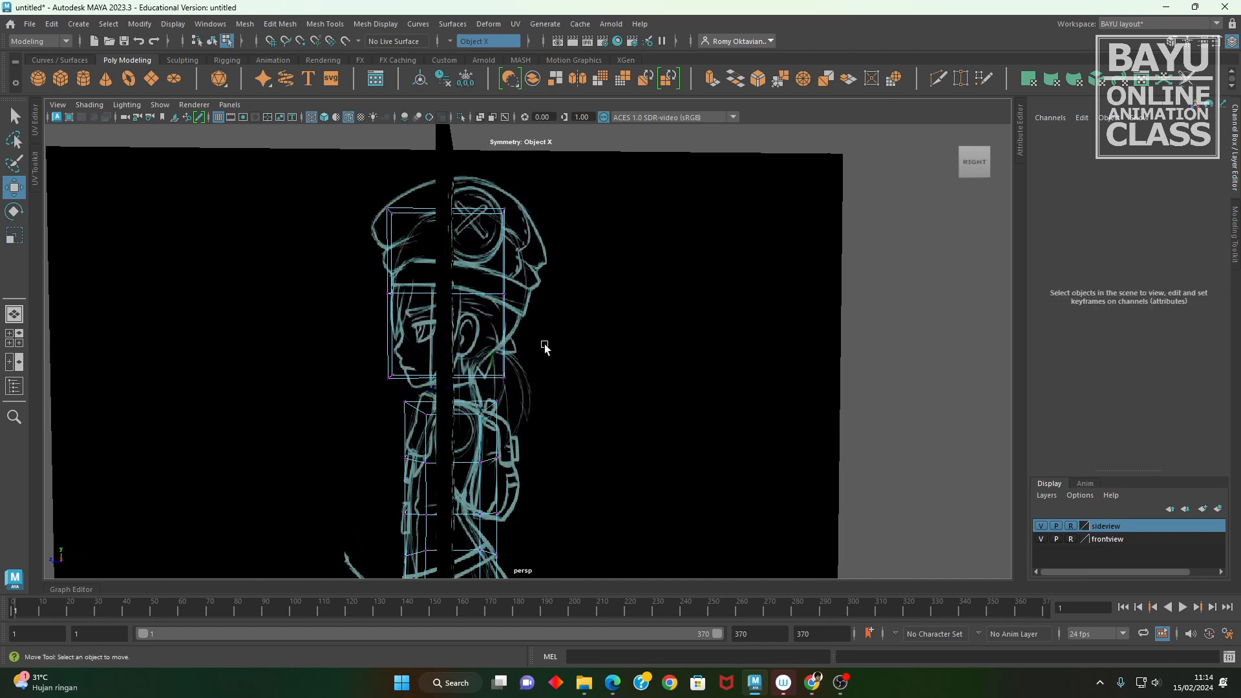
- Move the head's lower back vertices so the mesh slopes along the back of the skull in the side view
left_click_drag(494, 388, 495, 388)
left_click_drag(456, 334, 484, 315)
left_click_drag(492, 207, 487, 321)
- Shift the head's upper middle column of vertices backward and lower the top row of vertices inside the hat
left_click_drag(411, 202, 452, 329)
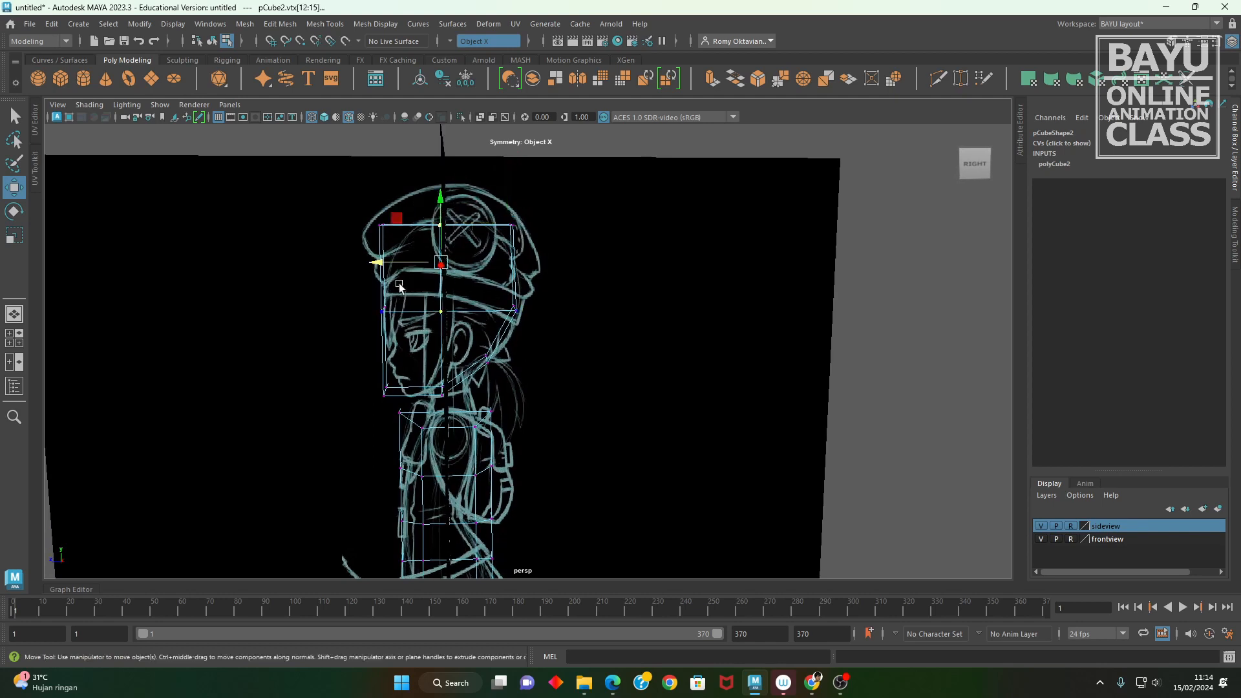
left_click_drag(392, 268, 415, 266)
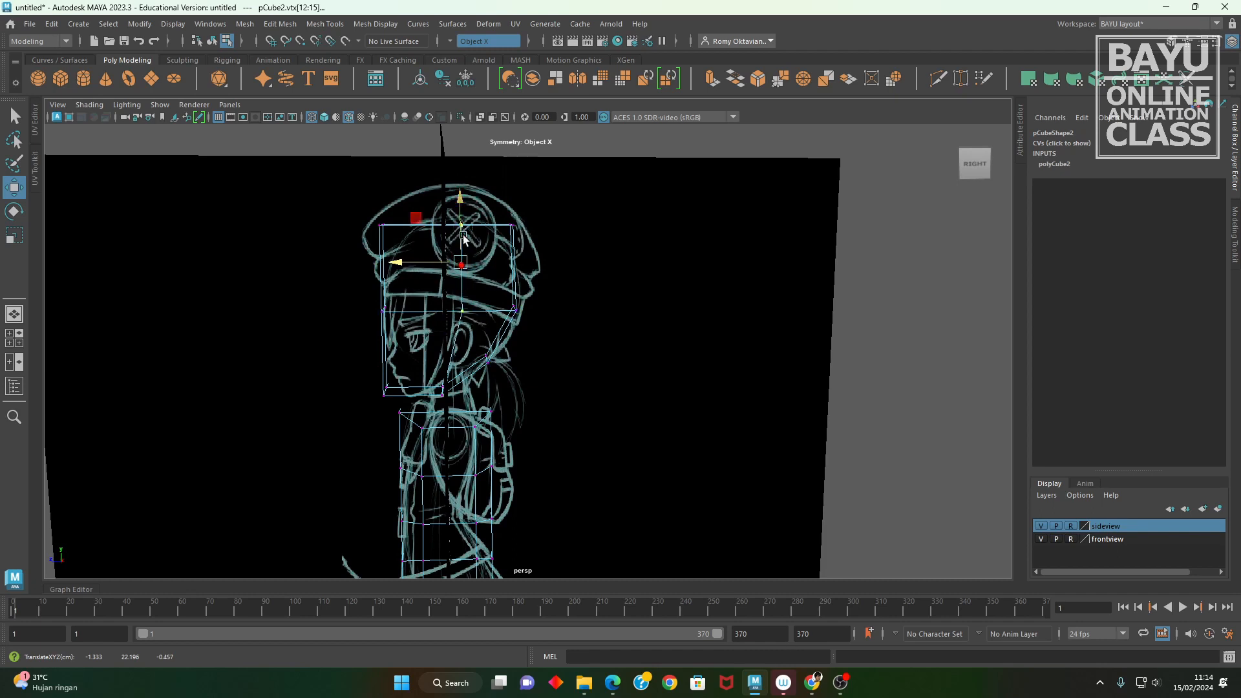
left_click_drag(334, 186, 517, 239)
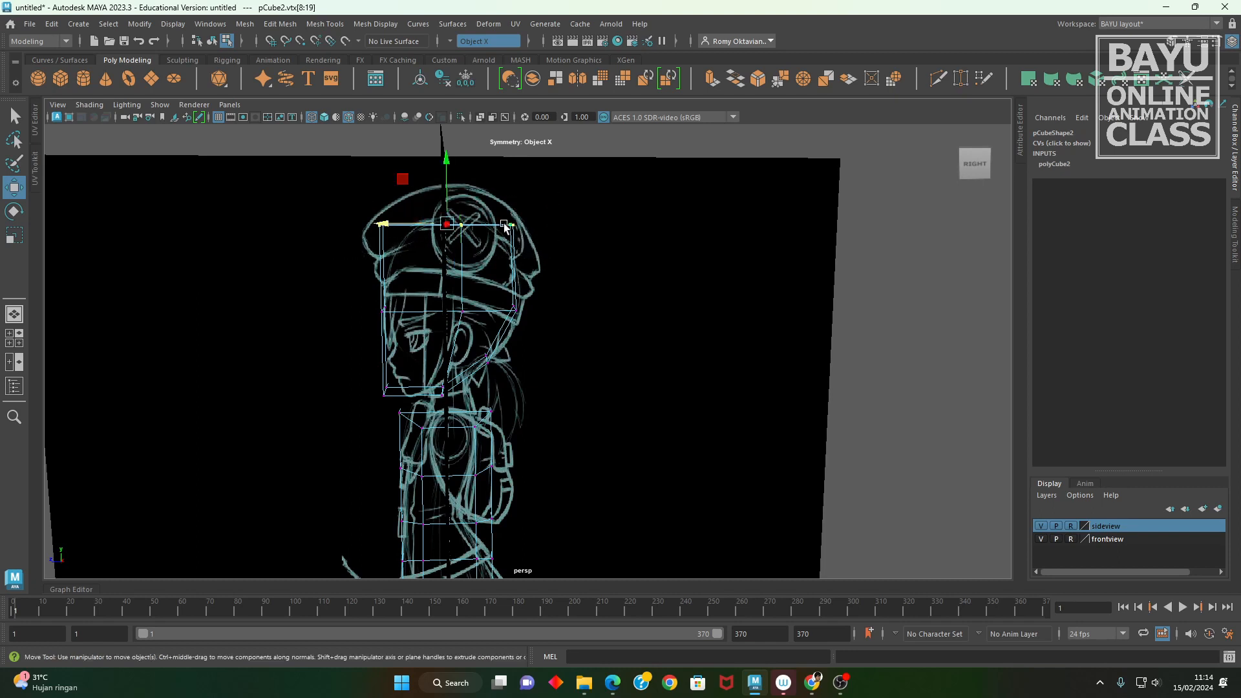
left_click_drag(445, 196, 442, 228)
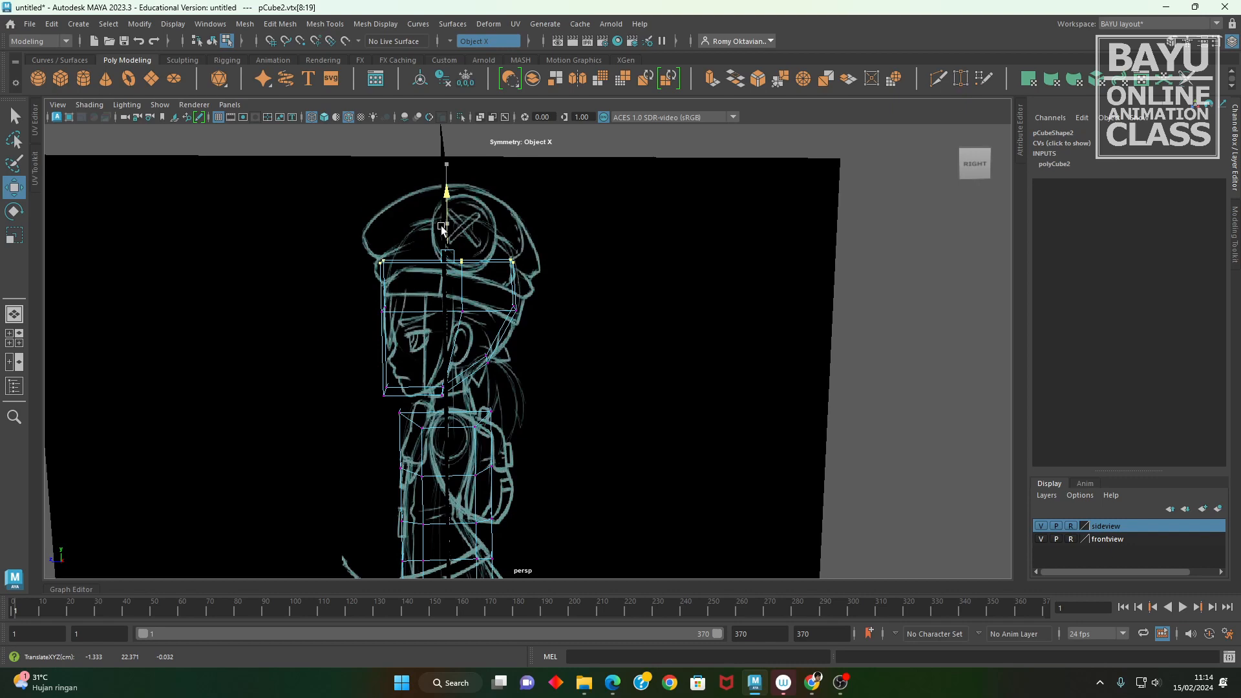
- Move the head's outer side vertices inward in the front view to match the width of the sketched face
left_click_drag(560, 386, 593, 393, "alt")
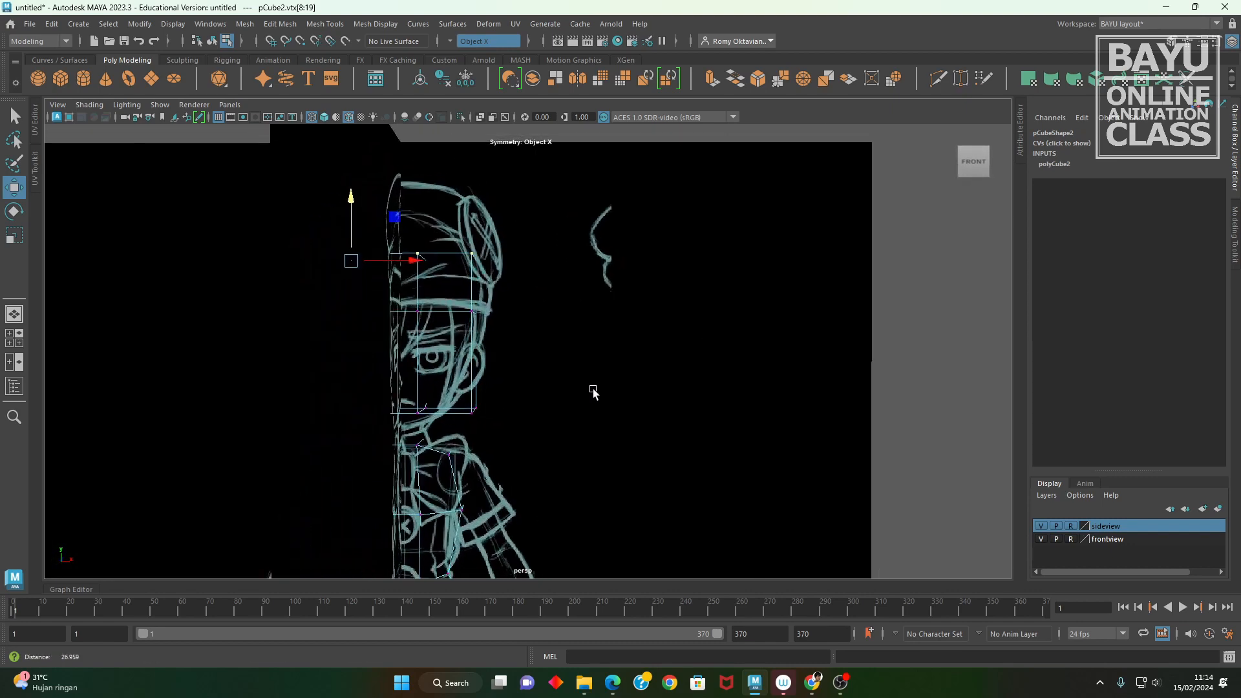
scroll(593, 393, "down", 3)
middle_click_drag(628, 430, 660, 358, "alt")
scroll(530, 355, "down", 2)
left_click_drag(518, 355, 526, 355, "alt")
left_click_drag(623, 193, 515, 354)
left_click_drag(573, 291, 566, 291)
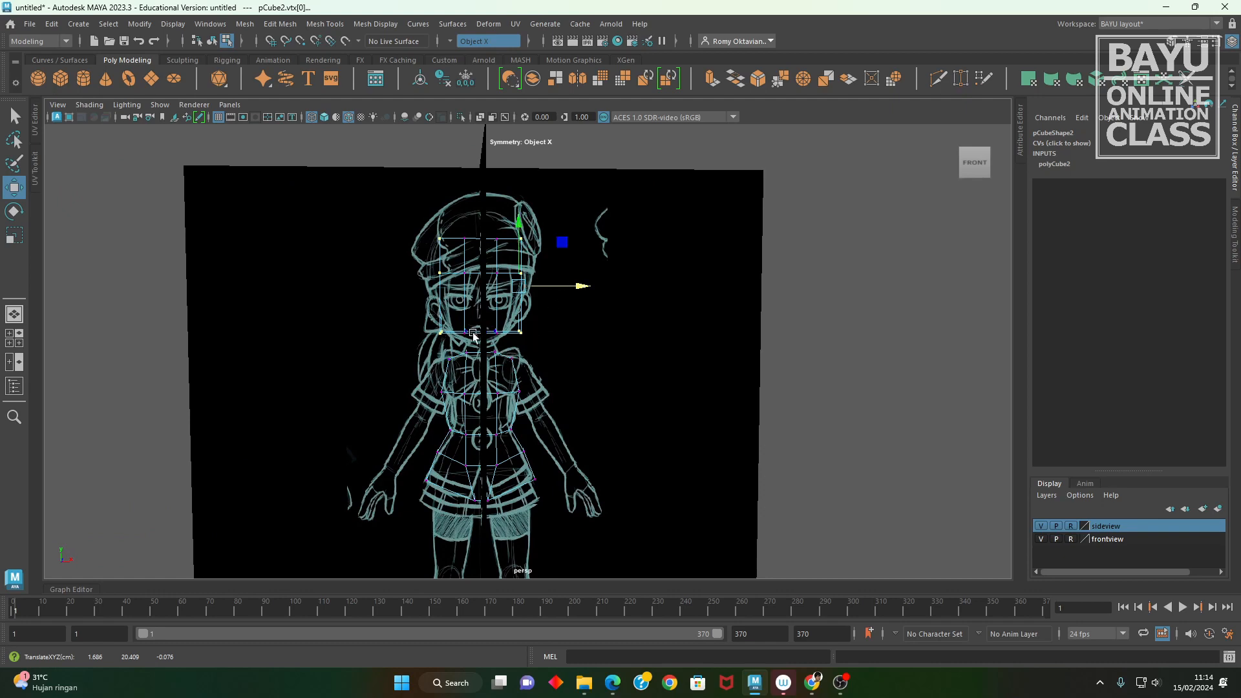
- Hide both the frontview and sideview reference layers
left_click_drag(514, 339, 590, 378, "alt")
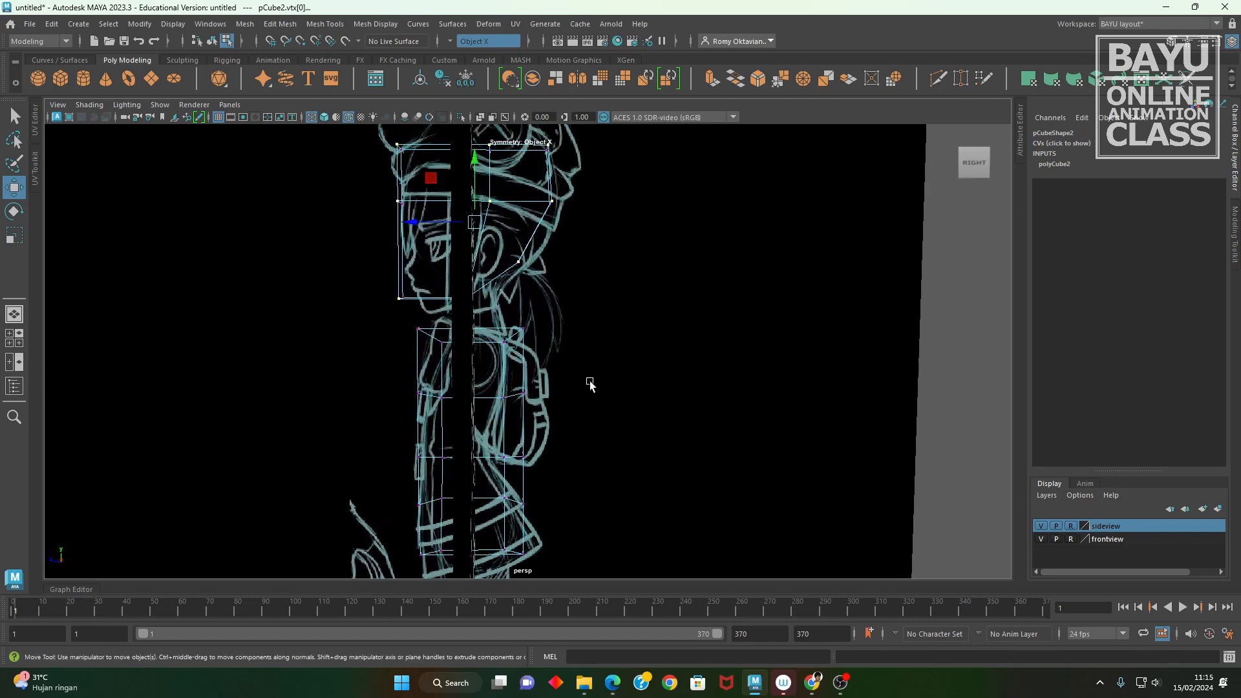
left_click_drag(556, 424, 663, 457, "alt")
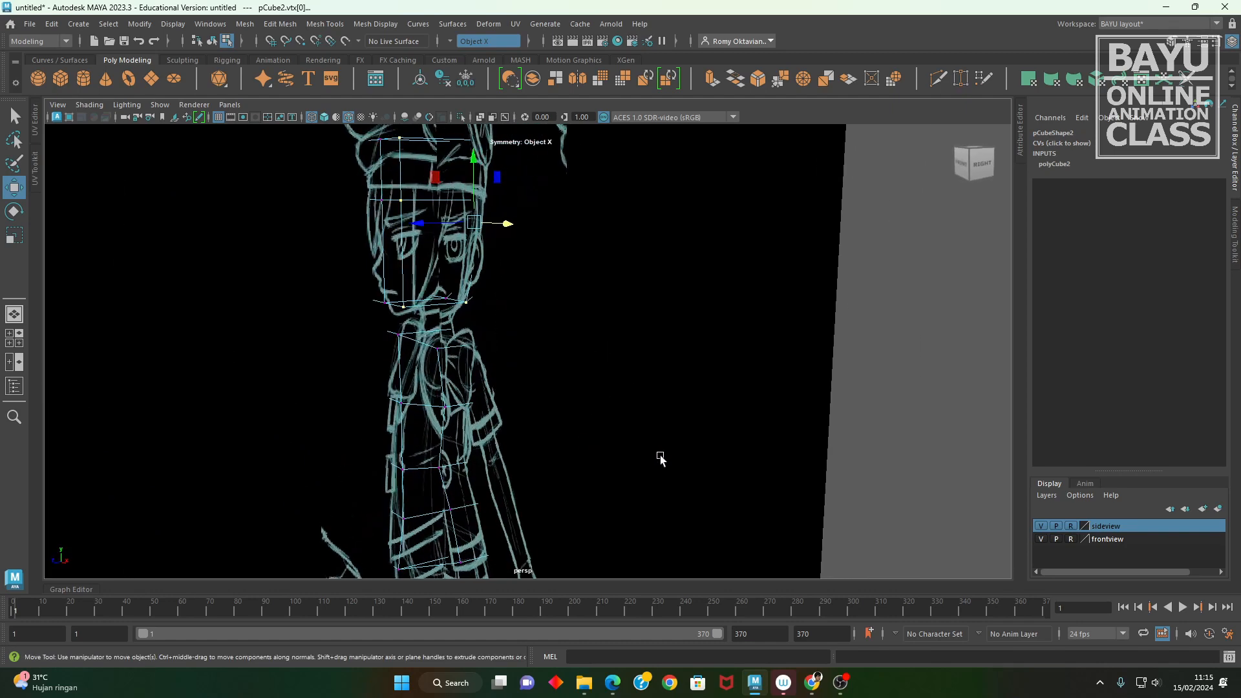
left_click(1040, 539)
left_click(1042, 525)
- Scale the head's outer side vertices down in height and depth to round off the sides
left_click_drag(648, 485, 789, 461, "alt")
left_click_drag(504, 391, 505, 392)
left_click_drag(599, 393, 557, 396, "alt")
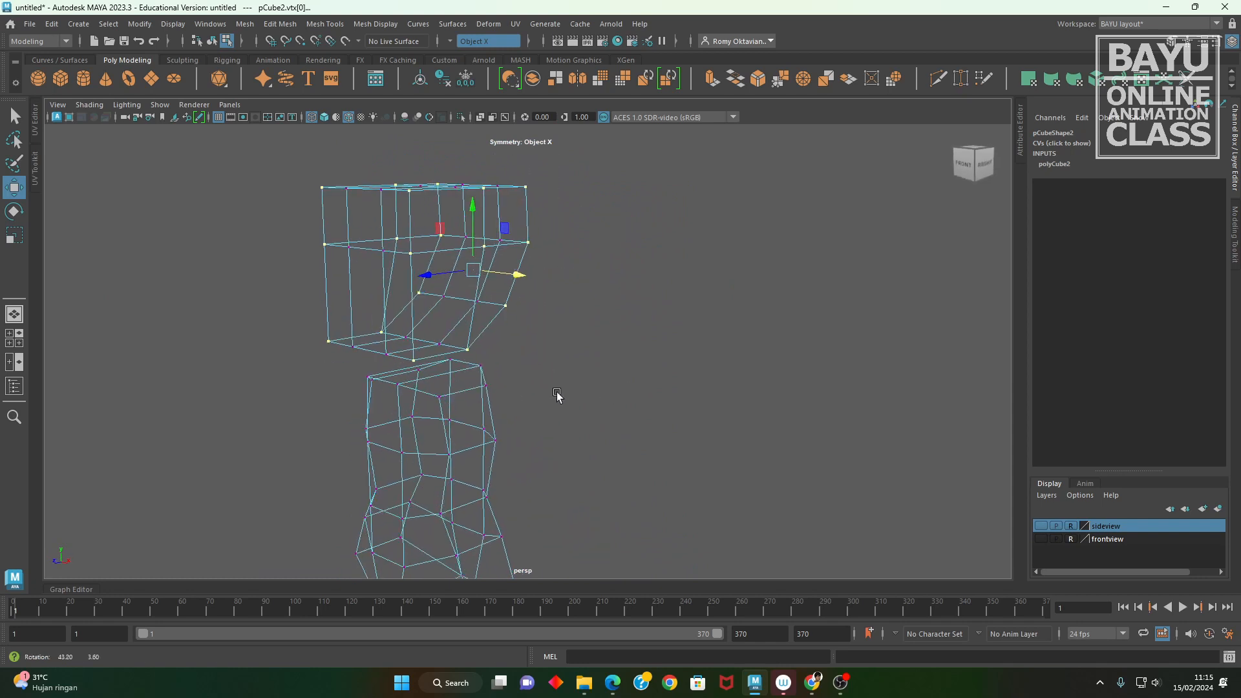
key("r")
left_click_drag(475, 264, 476, 275)
left_click_drag(439, 237, 513, 438, "alt")
middle_click_drag(531, 398, 532, 405, "alt")
left_click_drag(533, 408, 506, 408, "alt")
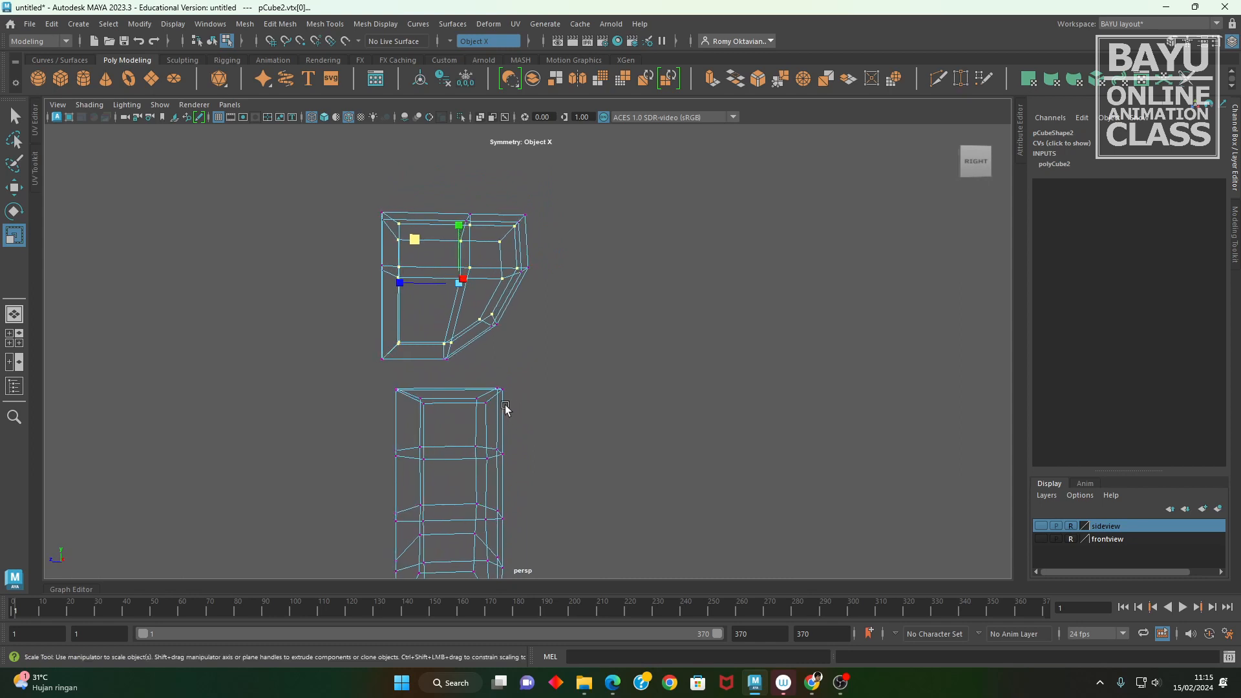
- Shift all head vertices forward relative to the torso, and move the torso's top front vertices slightly back
left_click_drag(320, 155, 590, 388)
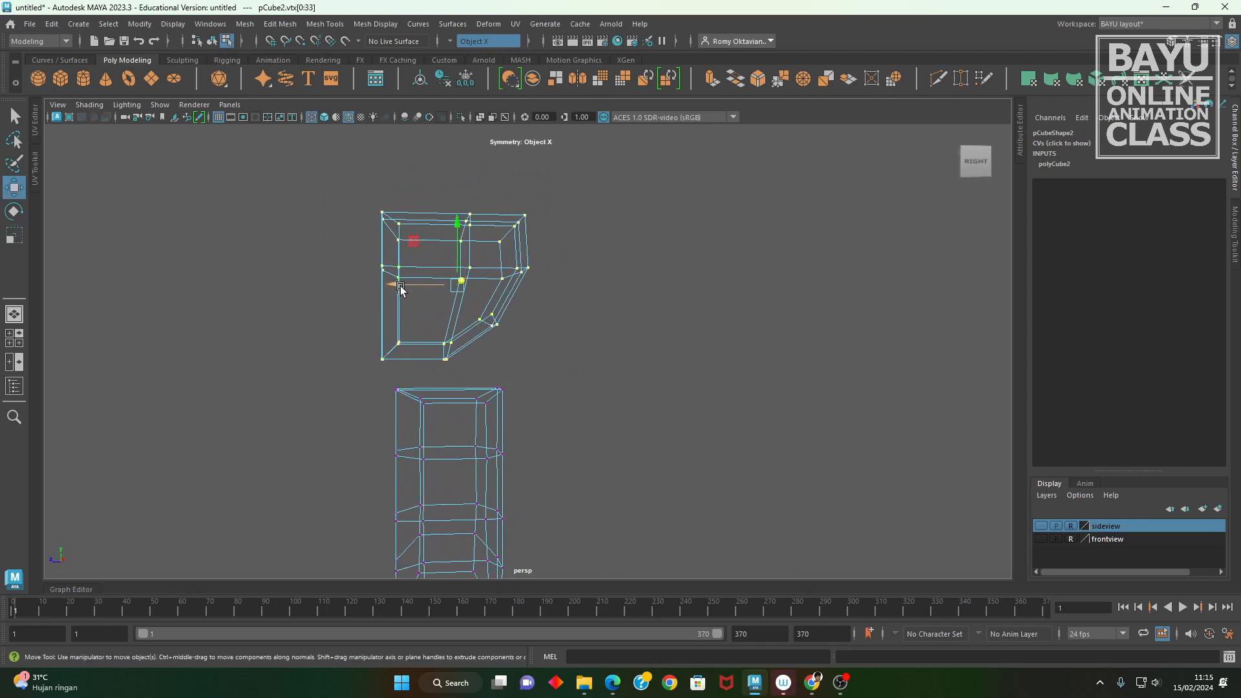
left_click_drag(400, 285, 378, 288)
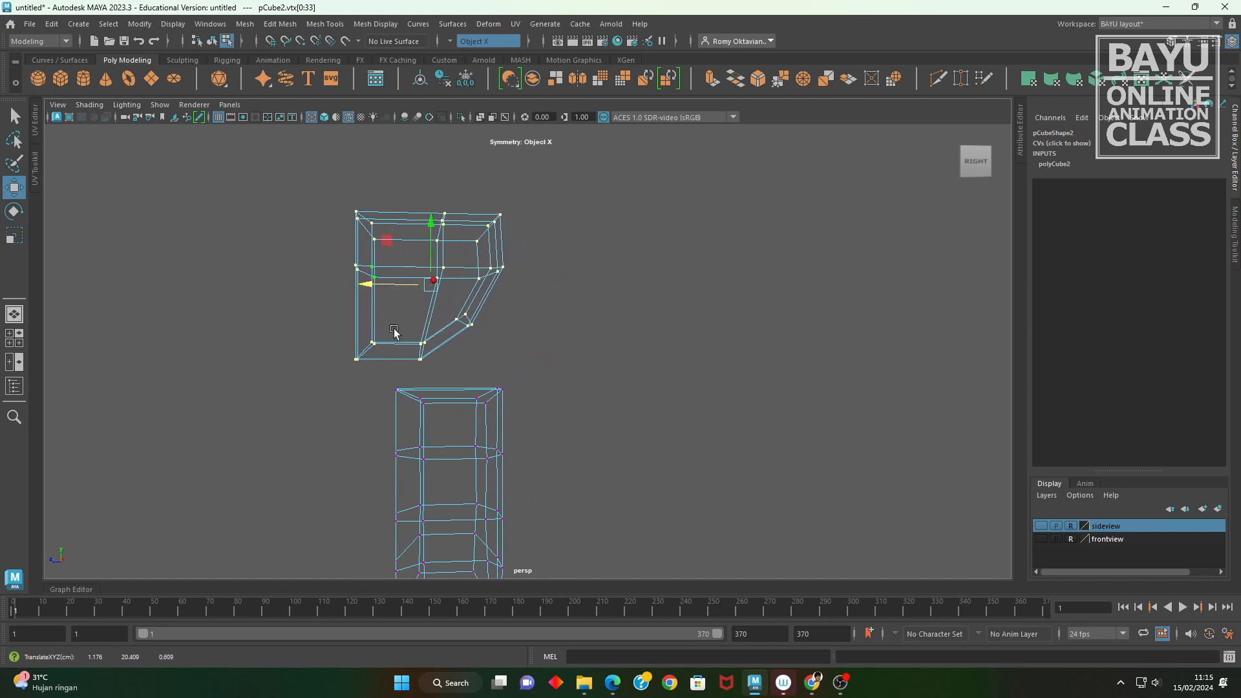
left_click_drag(388, 383, 394, 432)
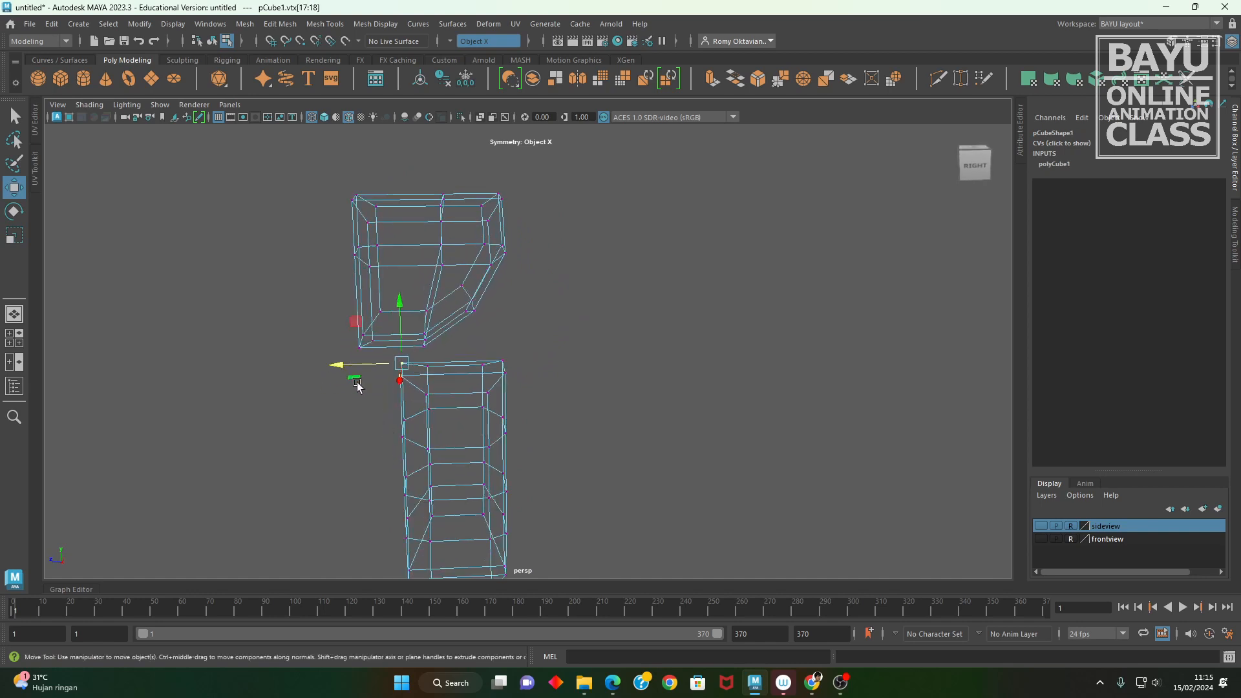
left_click_drag(347, 364, 365, 365)
mouse_move(531, 332)
left_mouse_down()
mouse_move(518, 388)
mouse_move(489, 392)
mouse_move(429, 360)
mouse_move(513, 424)
mouse_move(690, 405)
mouse_move(735, 362)
mouse_move(629, 424)
mouse_move(632, 440)
mouse_move(599, 435)
mouse_move(605, 427)
left_mouse_up()
- Display the model shaded, return to object mode and combine the head and torso meshes into one object
key("5")
right_click_drag(674, 298, 737, 280)
left_click(566, 262)
left_click(559, 364)
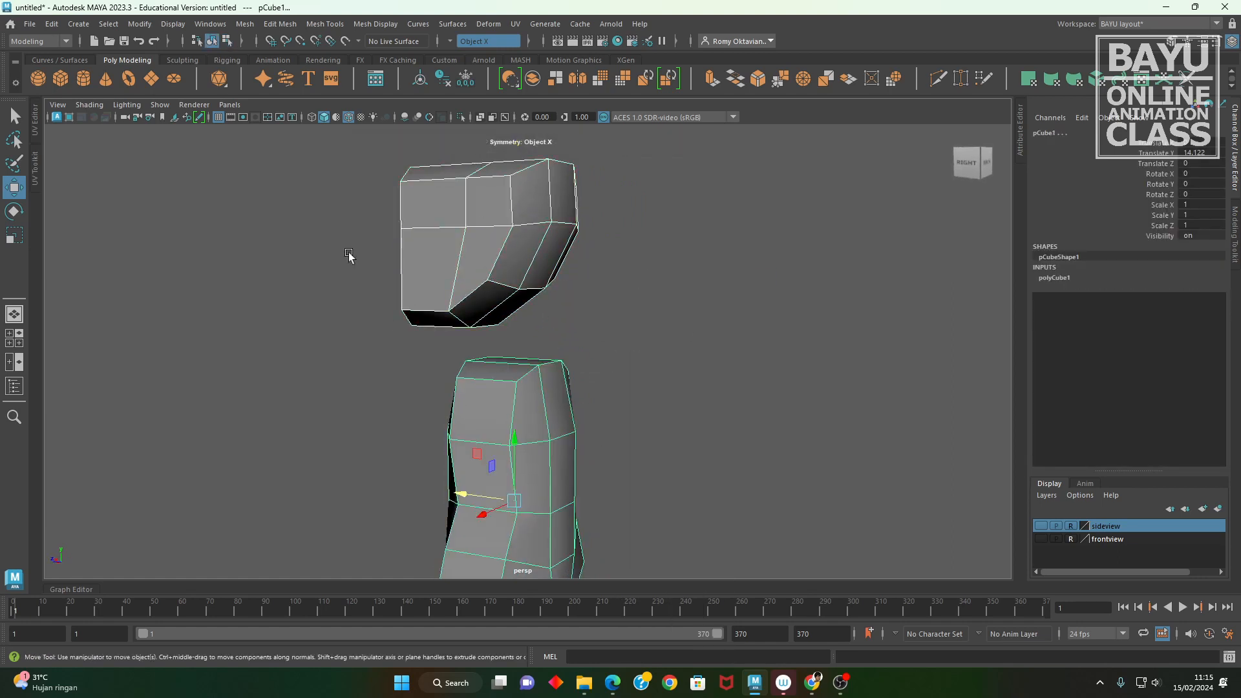
left_click(254, 27)
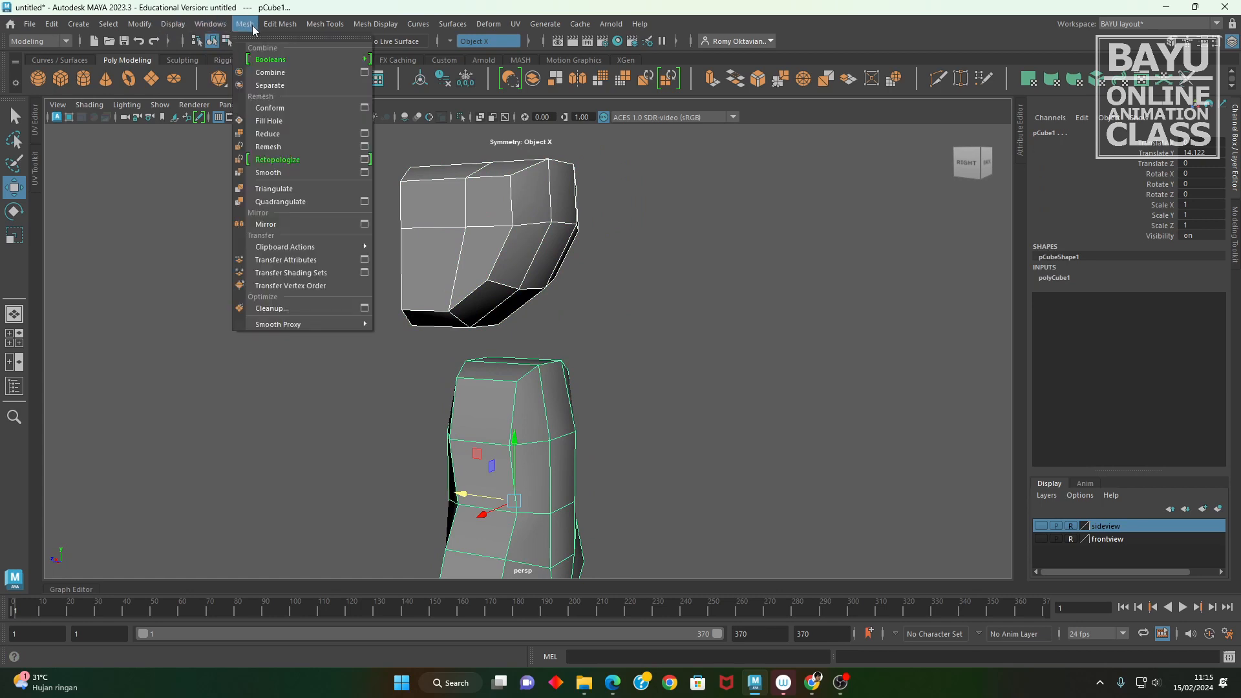
left_click(272, 72)
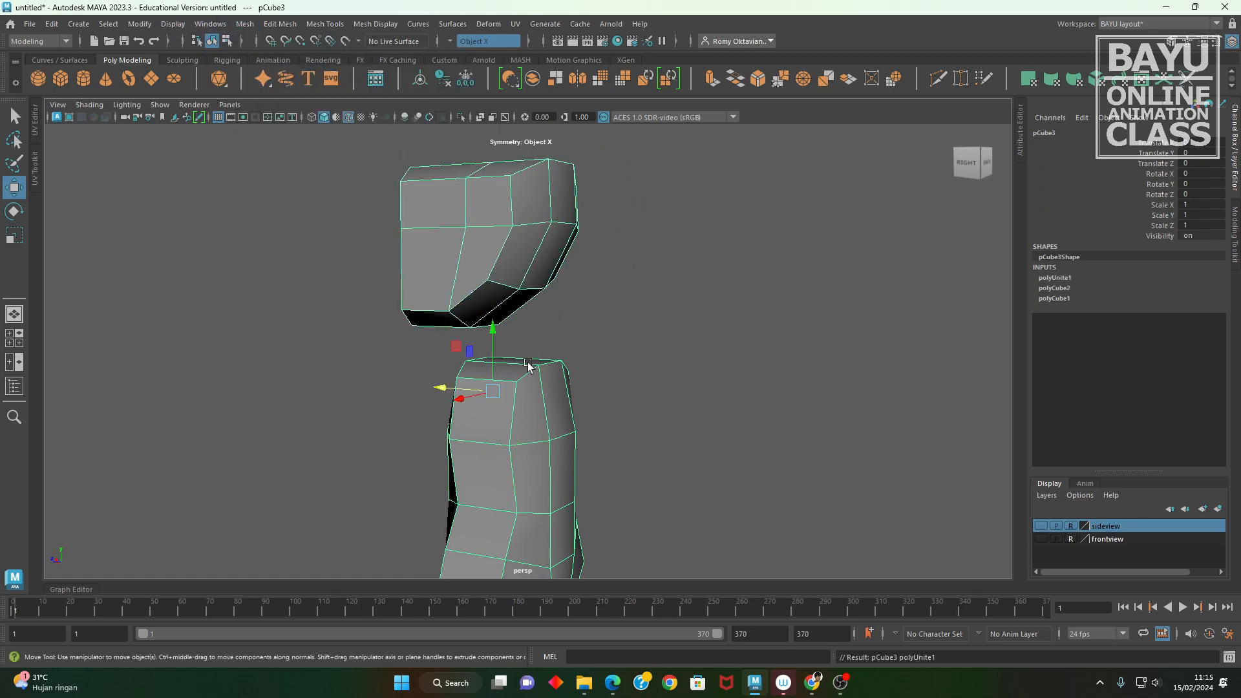
- Delete the head's rear underside face and the torso's top centre face to open both parts for the neck
left_click_drag(453, 411, 408, 416, "alt")
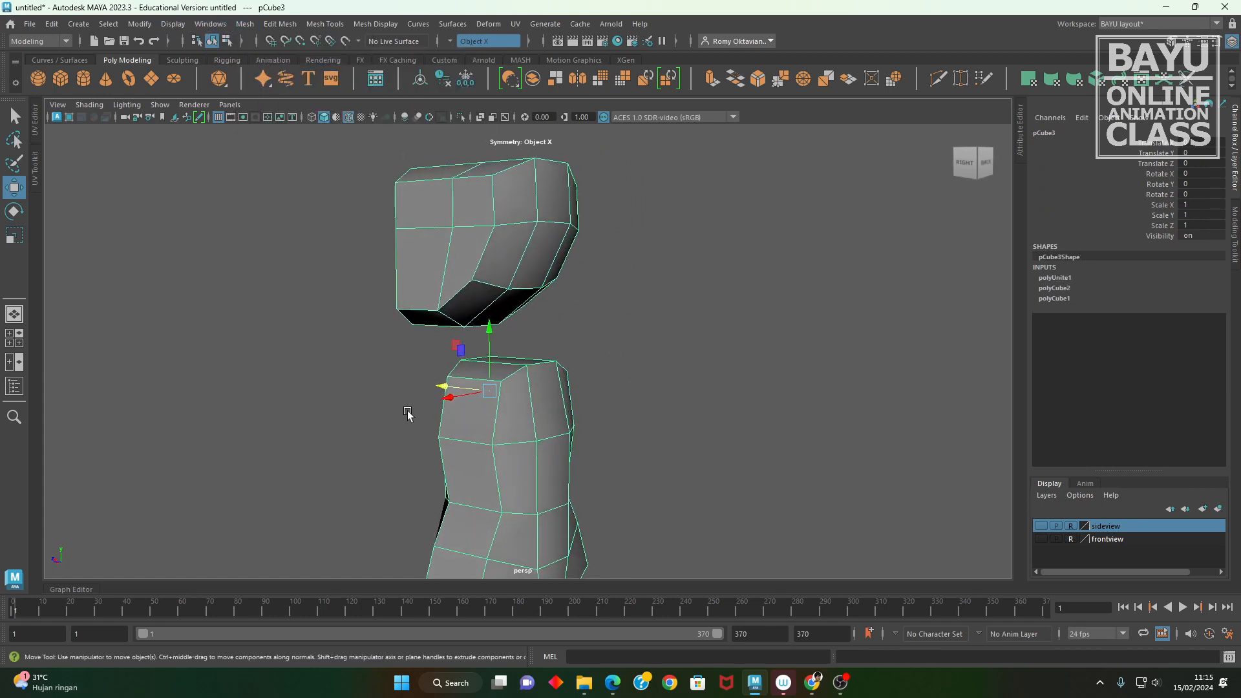
right_click_drag(408, 416, 549, 404, "alt")
right_click_drag(677, 264, 681, 307)
left_click_drag(681, 311, 499, 307, "alt")
left_click(499, 308)
left_click_drag(540, 382, 530, 406, "alt")
left_click(522, 391, "shift")
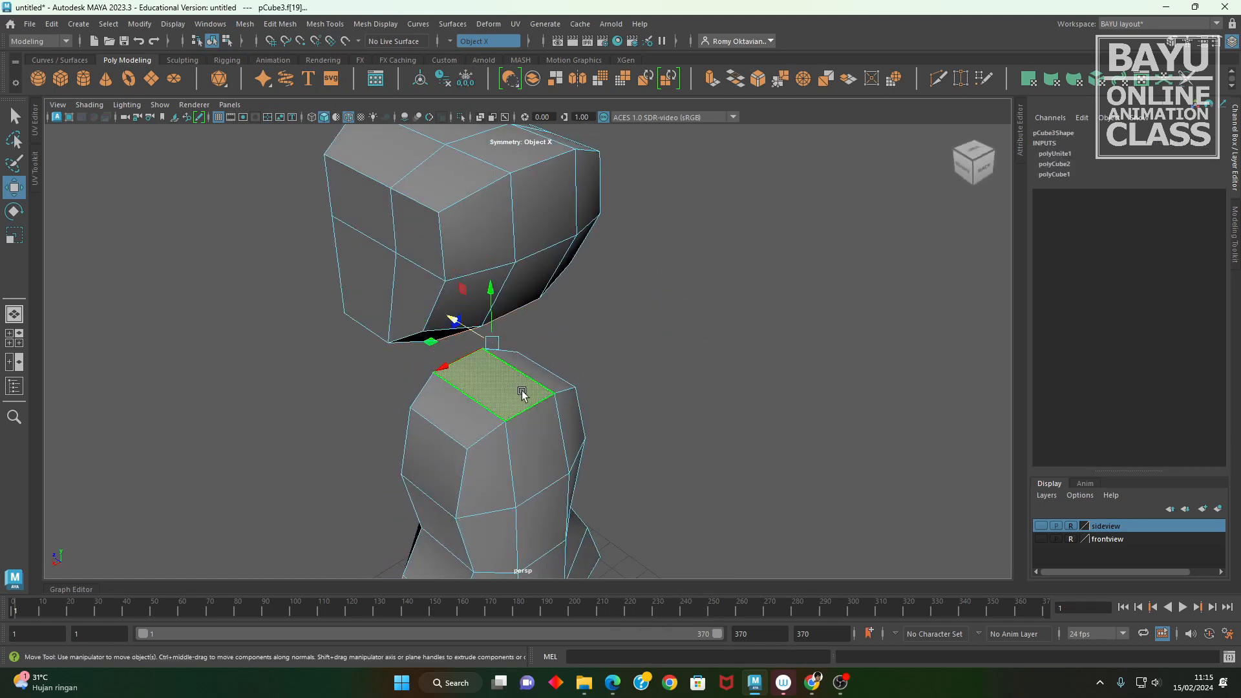
key("Delete")
- Bridge the matching open border edges of the head and torso to form a closed neck between them
right_click_drag(652, 279, 640, 310)
left_click_drag(640, 311, 620, 336, "alt")
left_click(511, 274)
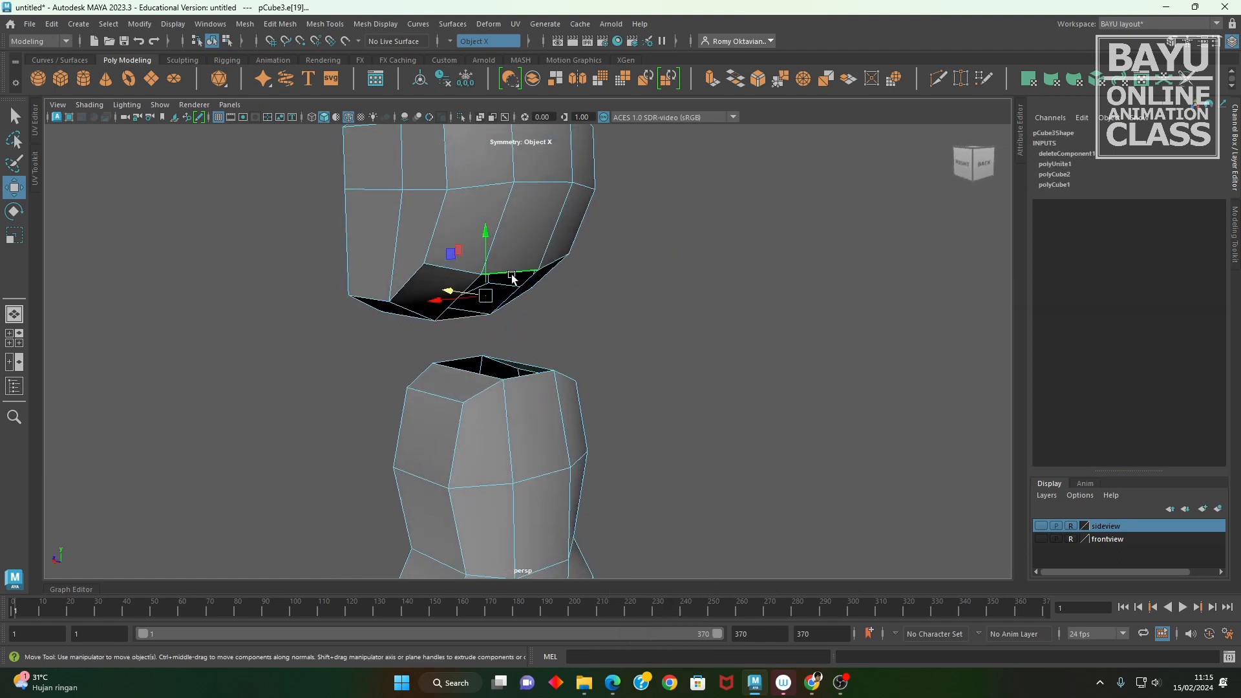
left_click_drag(511, 274, 525, 367, "alt")
left_click(518, 401, "shift")
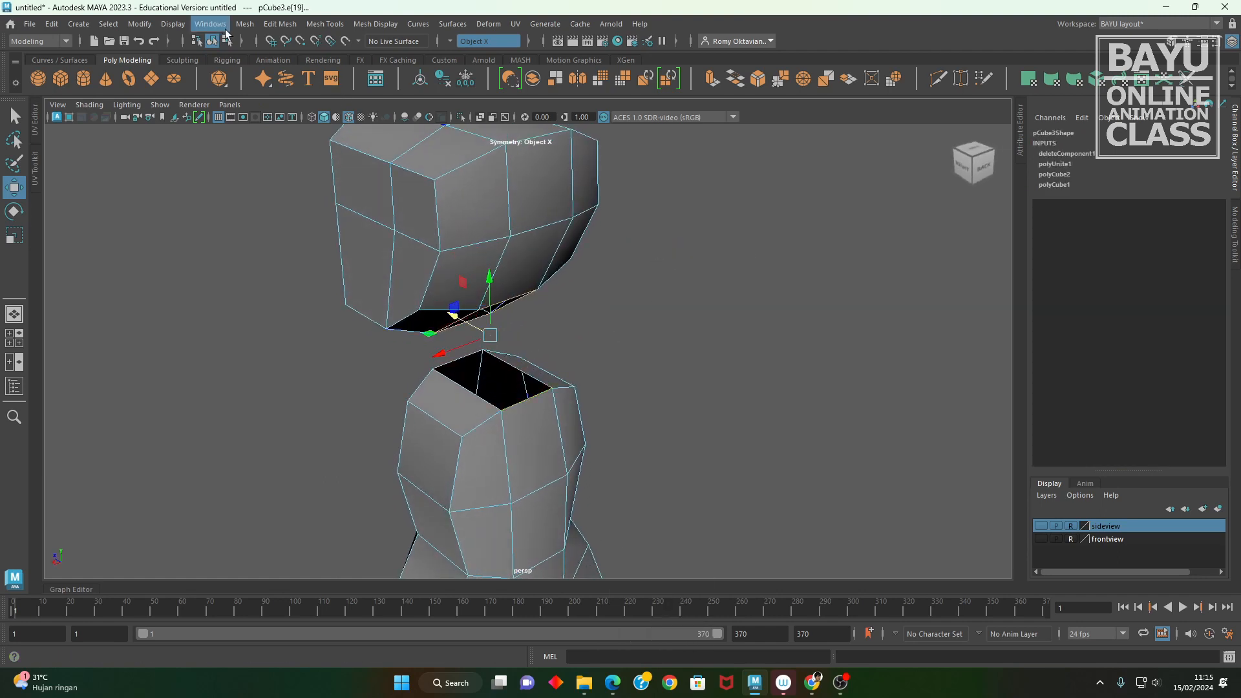
left_click(244, 24)
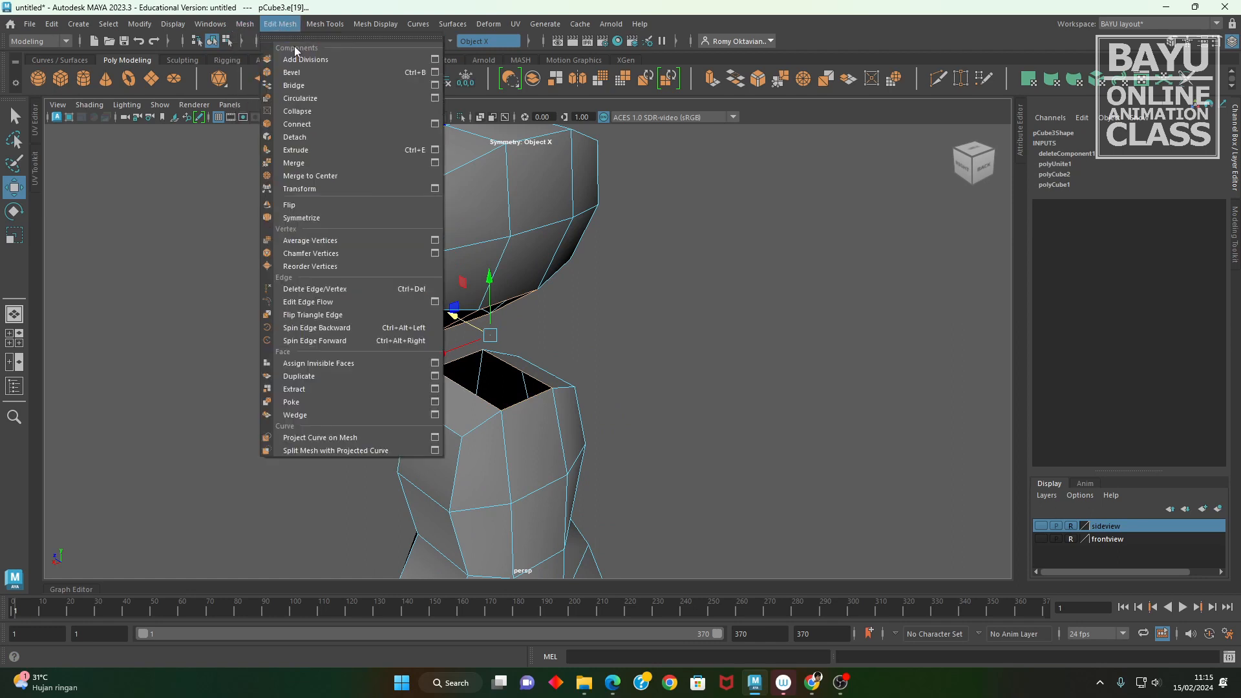
left_click(310, 83)
left_click_drag(582, 349, 662, 377, "alt")
middle_click_drag(662, 377, 490, 374, "alt")
left_click_drag(490, 374, 533, 389, "alt")
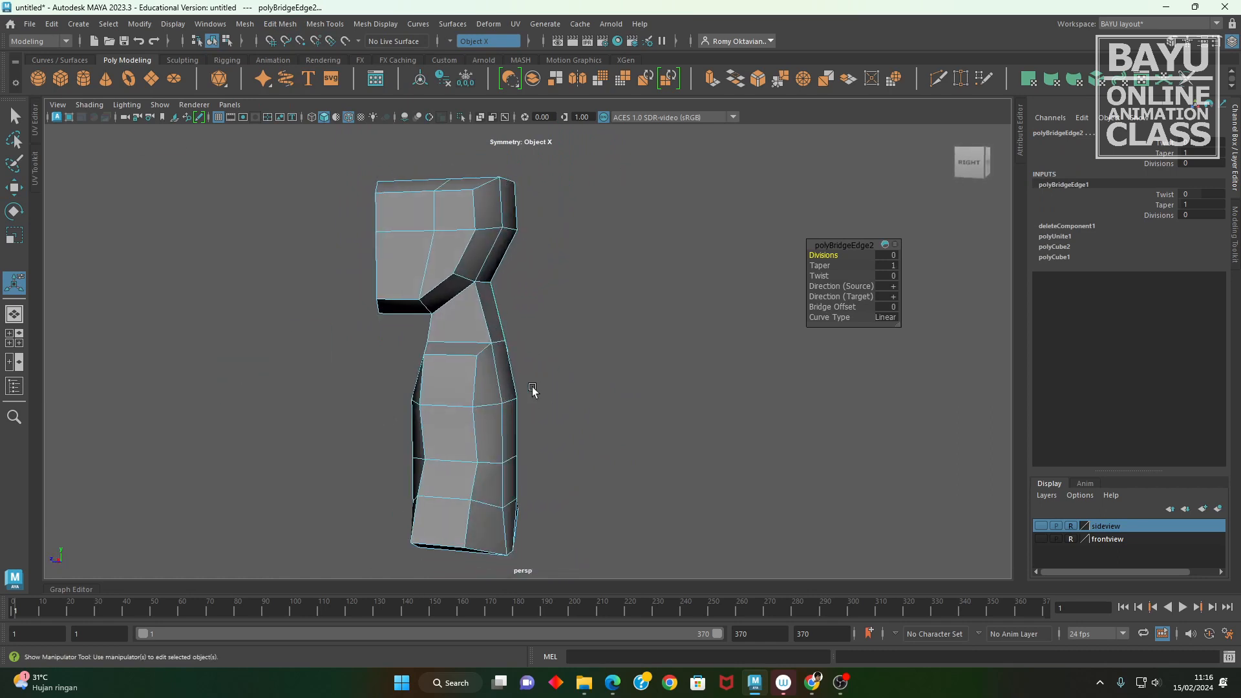
- Reposition edges of the neck to shape its transition between the head and torso
left_click_drag(541, 355, 467, 389, "alt")
left_click(475, 388)
key("w")
left_click_drag(441, 313, 428, 346)
left_click(502, 361)
left_click_drag(504, 367, 559, 373, "alt")
left_click_drag(505, 337, 508, 325)
left_click_drag(536, 432, 632, 459, "alt")
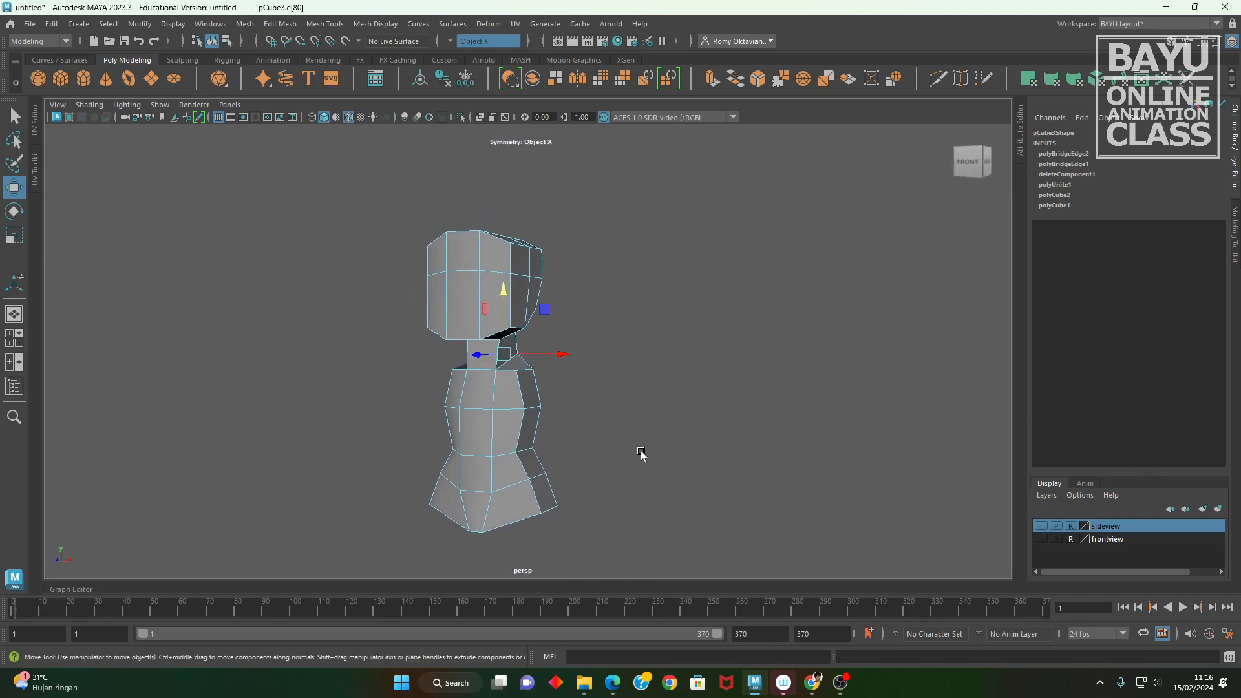
- Display the frontview reference layer, compare the model with the front sketch and return the mesh to object mode
left_click(1040, 539)
left_click_drag(587, 455, 635, 396, "alt")
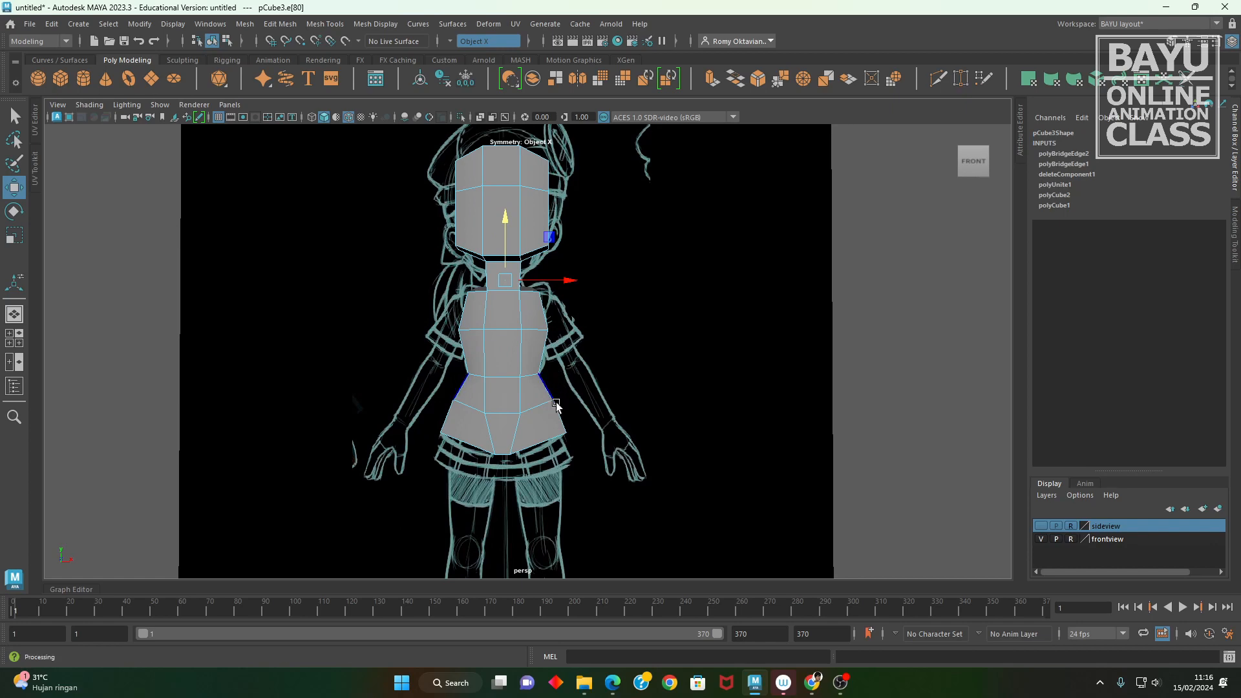
middle_click_drag(571, 418, 537, 388, "alt")
right_click_drag(676, 356, 553, 384, "alt")
mouse_move(552, 384)
left_mouse_down("alt")
mouse_move(541, 391)
mouse_move(556, 387)
left_mouse_up("alt")
right_click_drag(835, 270, 919, 251)
left_click_drag(767, 357, 708, 361, "alt")
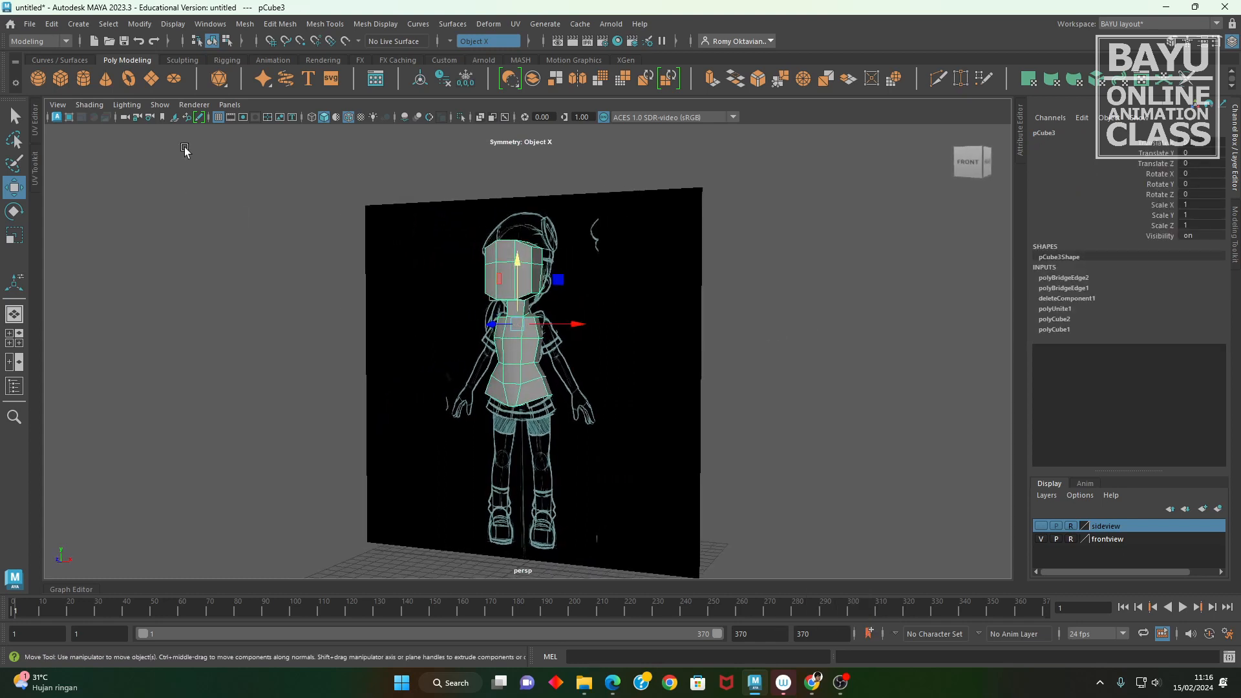
- Create a Subdiv Proxy of the character mesh with division level 1 and the Subdiv Proxy Shader set to Keep
left_click(245, 26)
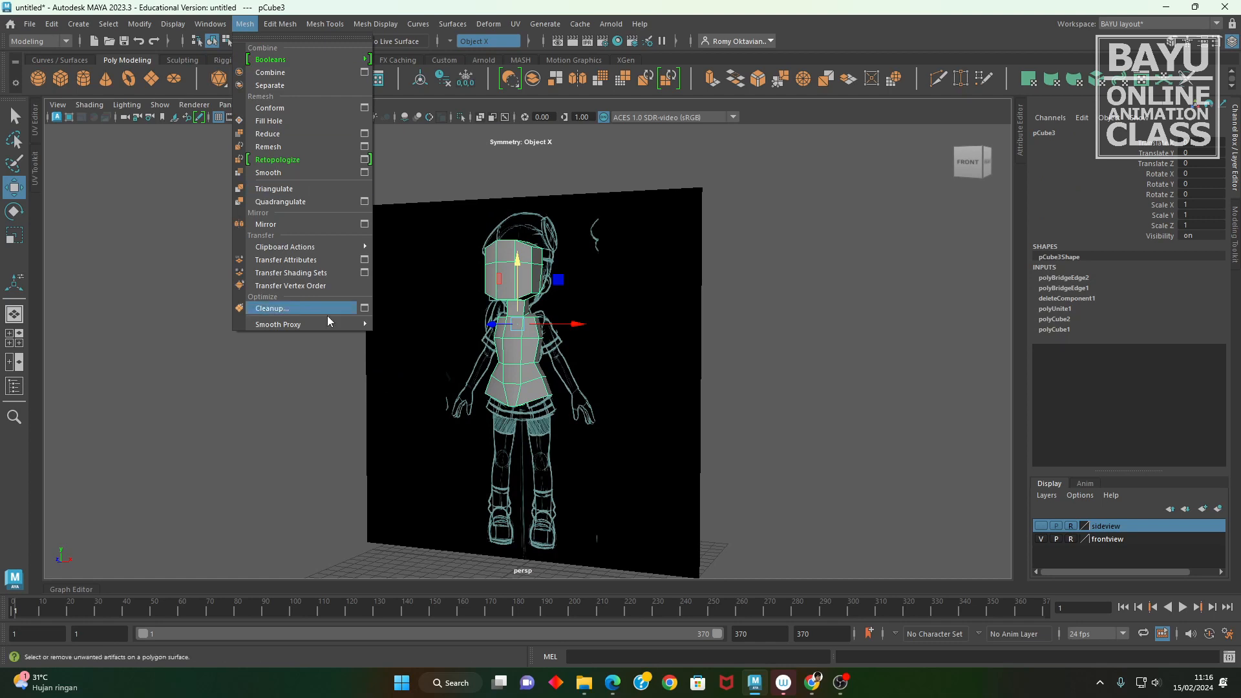
mouse_move(327, 321)
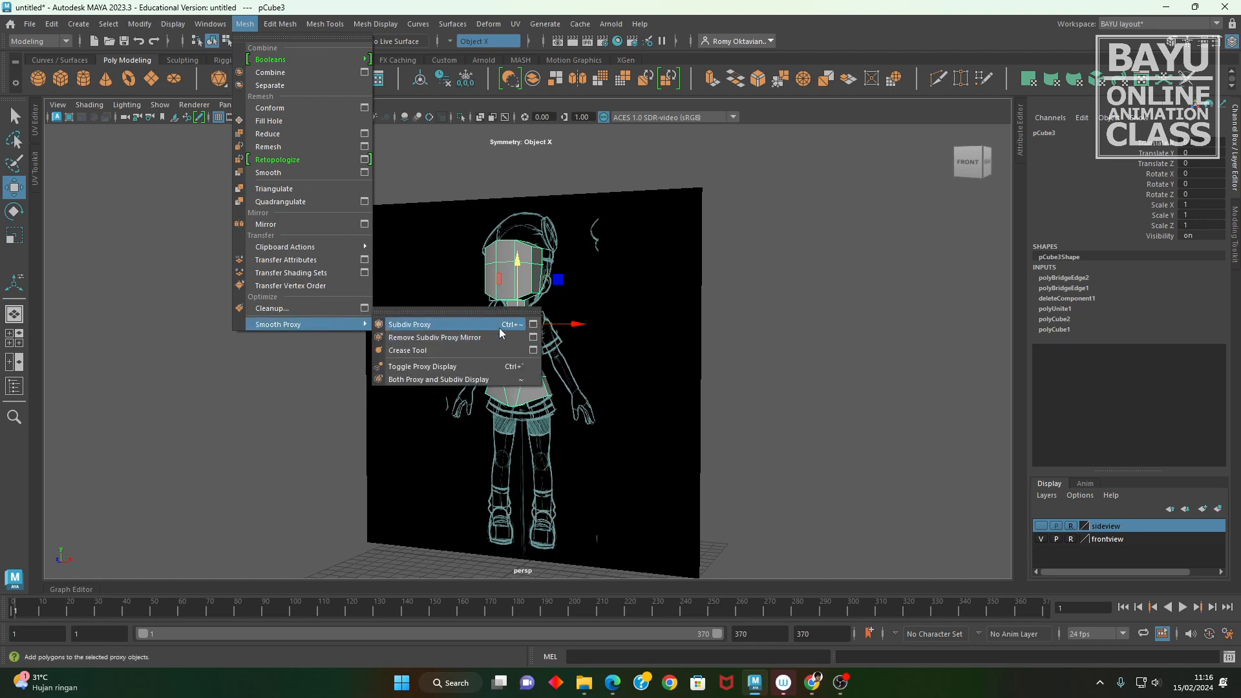
left_click(533, 324)
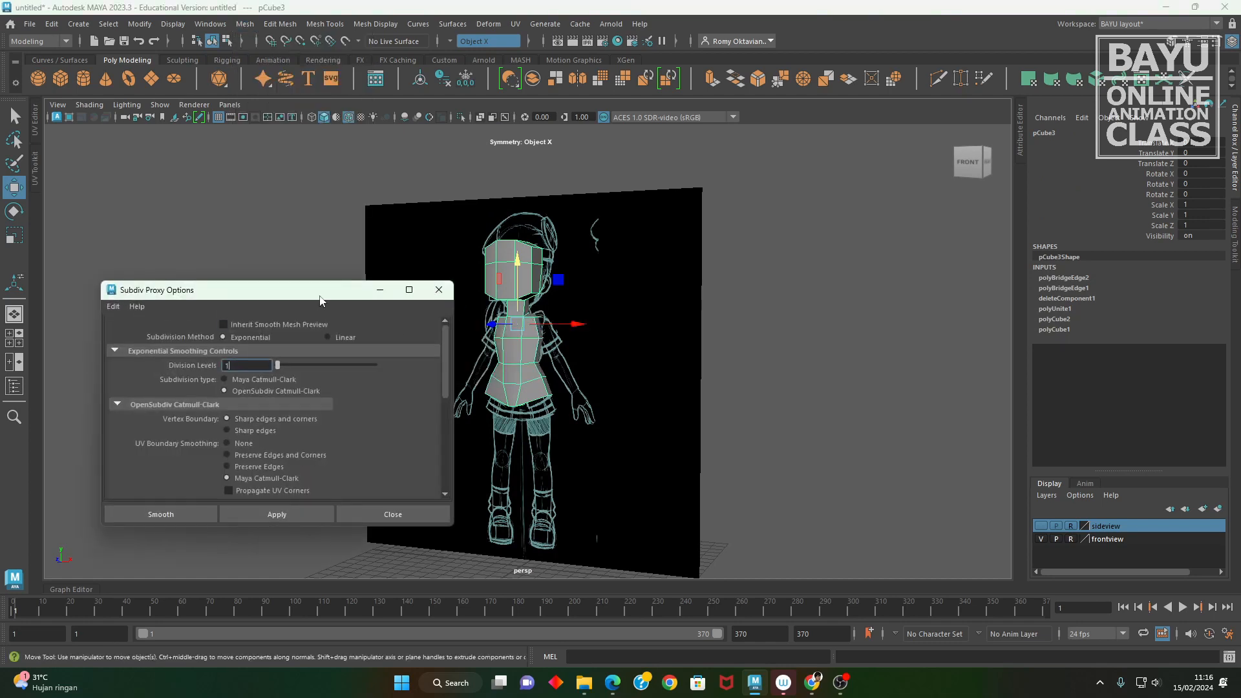
left_click_drag(320, 296, 291, 161)
left_click_drag(248, 390, 225, 578)
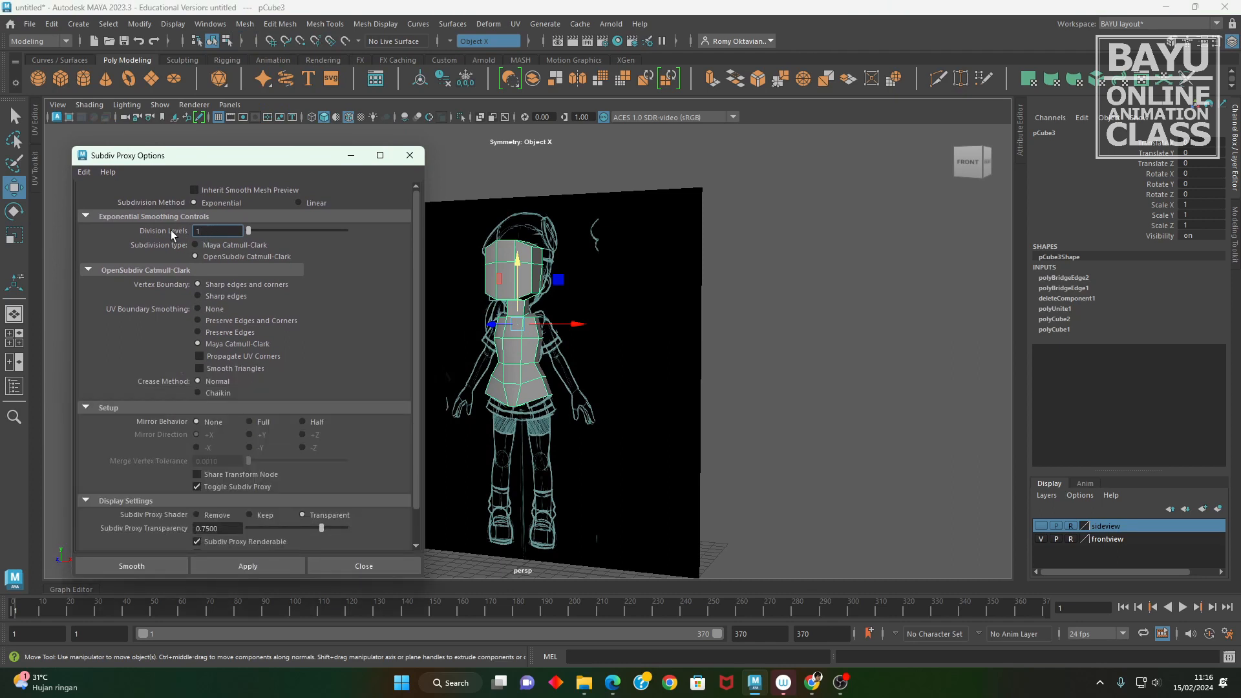
left_click_drag(416, 239, 402, 379)
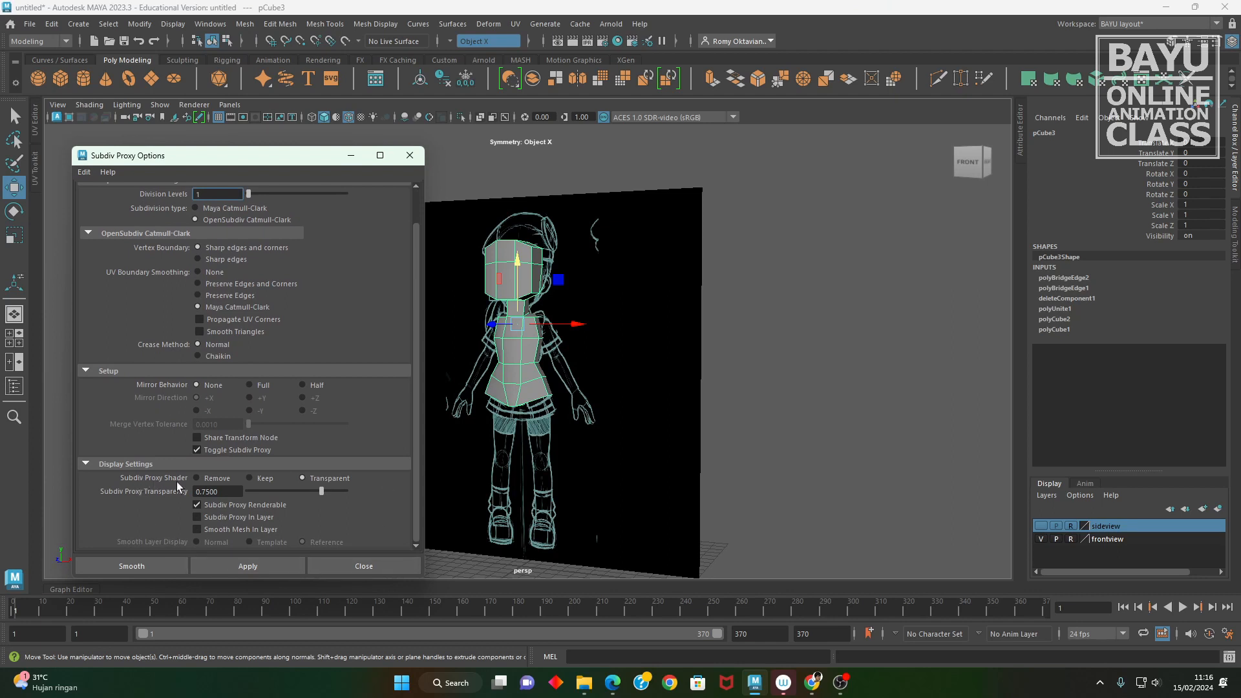
left_click(261, 479)
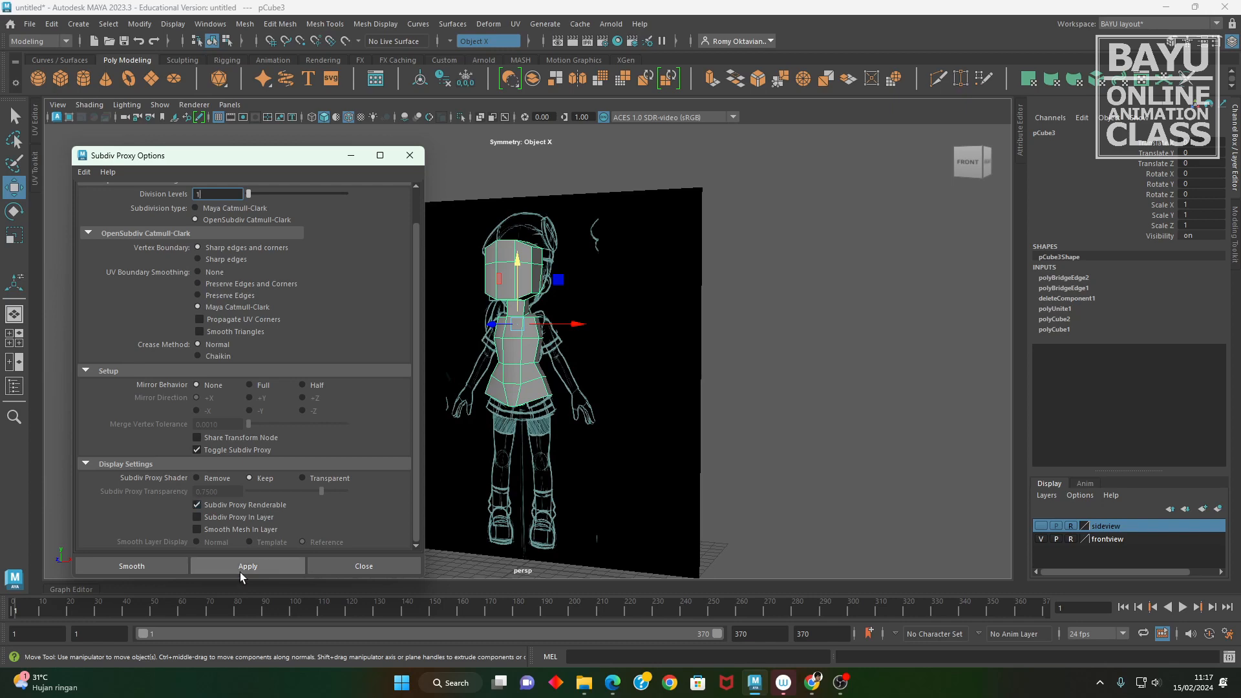
left_click(142, 568)
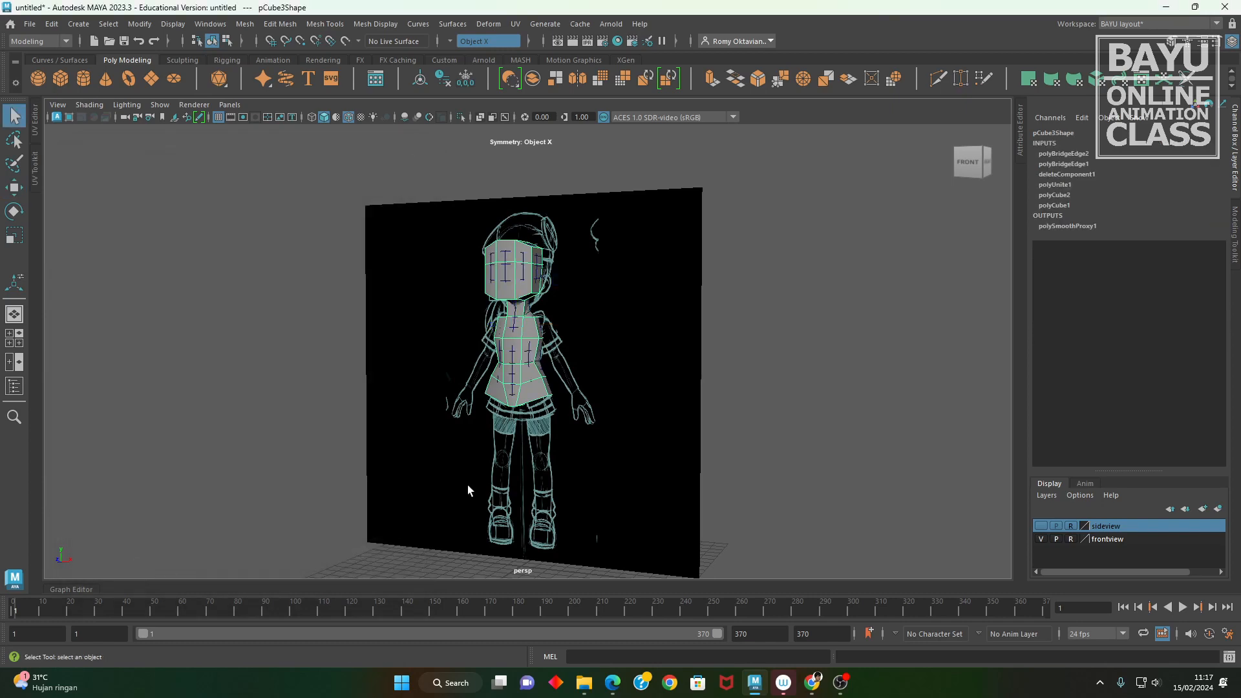
- Move the smoothed proxy mesh sideways so it stands beside the front sketch, clear of the low-poly model
left_click(506, 272)
left_click_drag(519, 336, 305, 316, "alt")
key("w")
left_click_drag(346, 409, 471, 397, "alt")
scroll(485, 413, "up", 6)
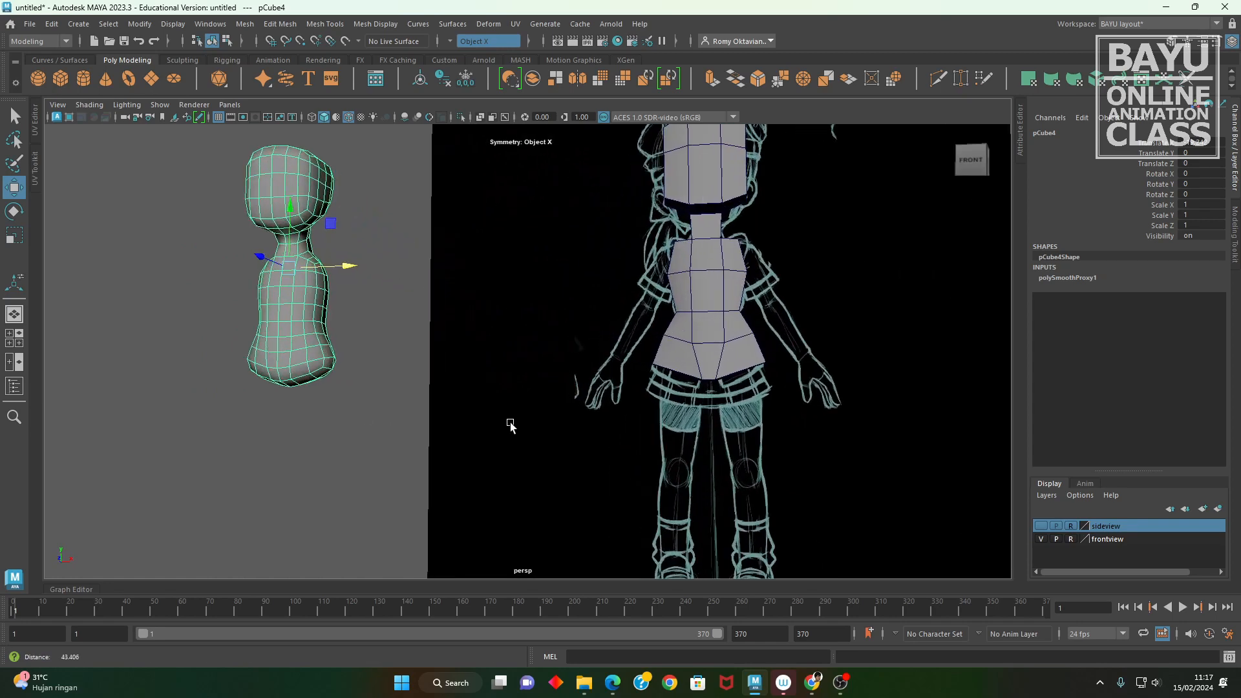
middle_click_drag(337, 380, 352, 446, "alt")
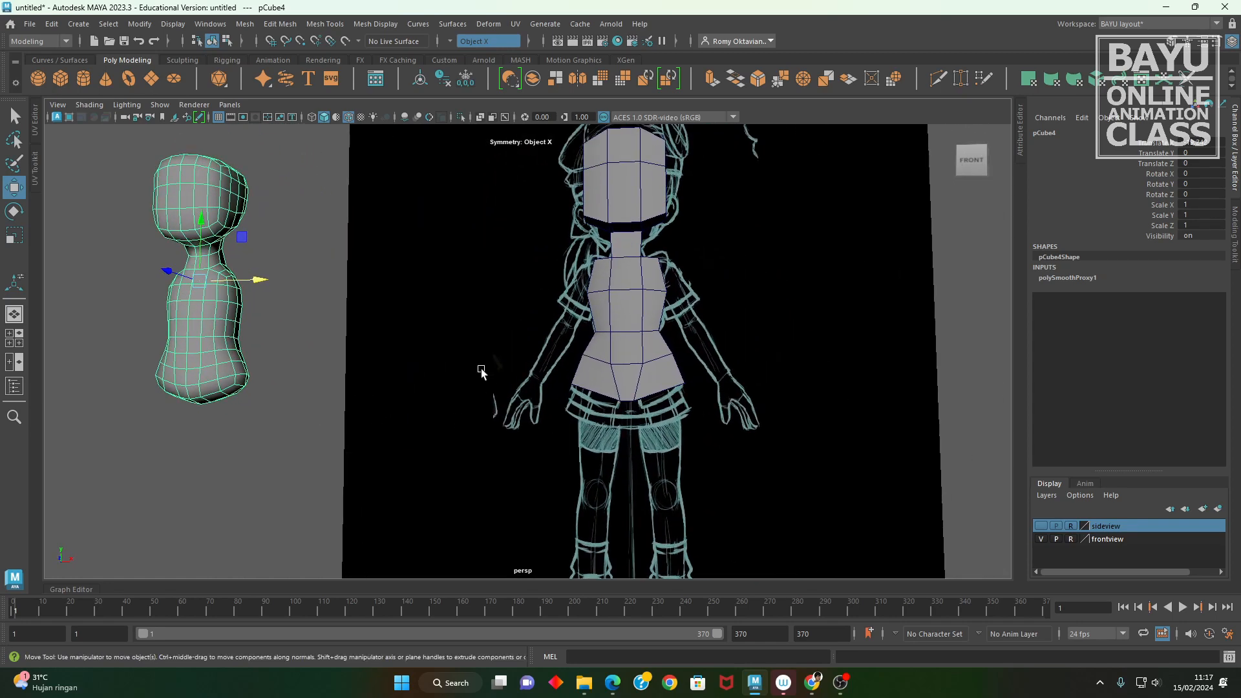
right_click_drag(578, 394, 521, 388, "alt")
middle_click_drag(522, 388, 489, 406, "alt")
left_click_drag(489, 406, 471, 417, "alt")
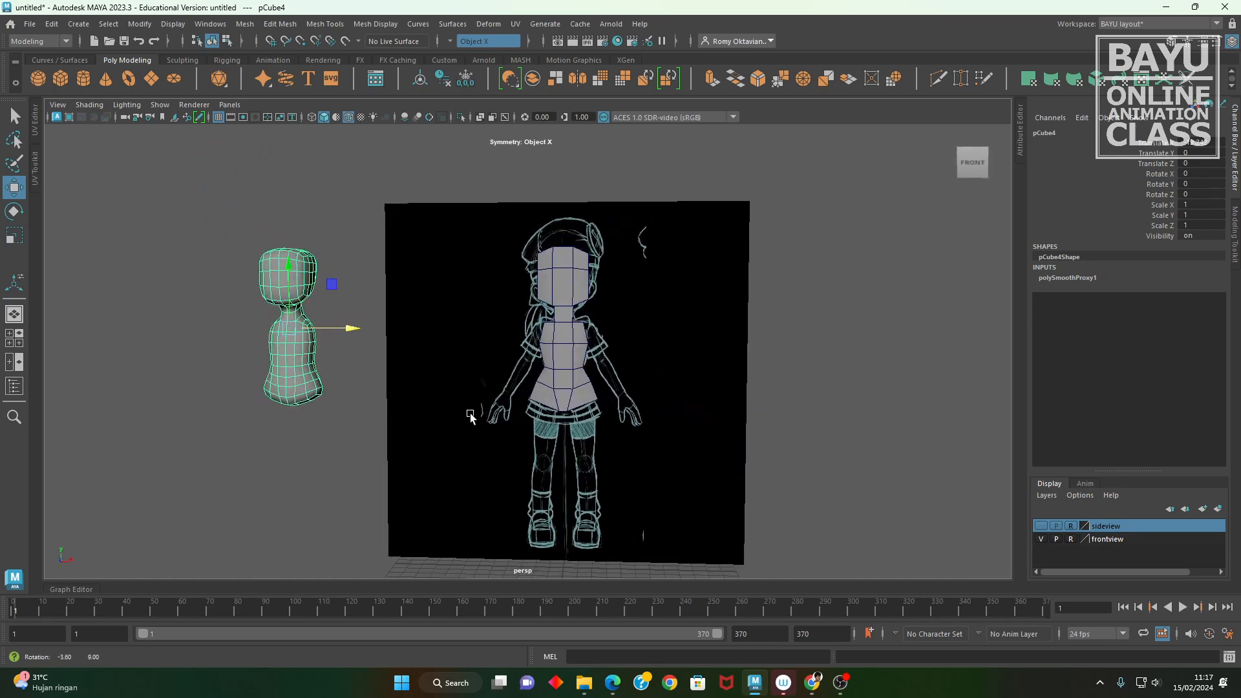
middle_click_drag(575, 414, 567, 387, "alt")
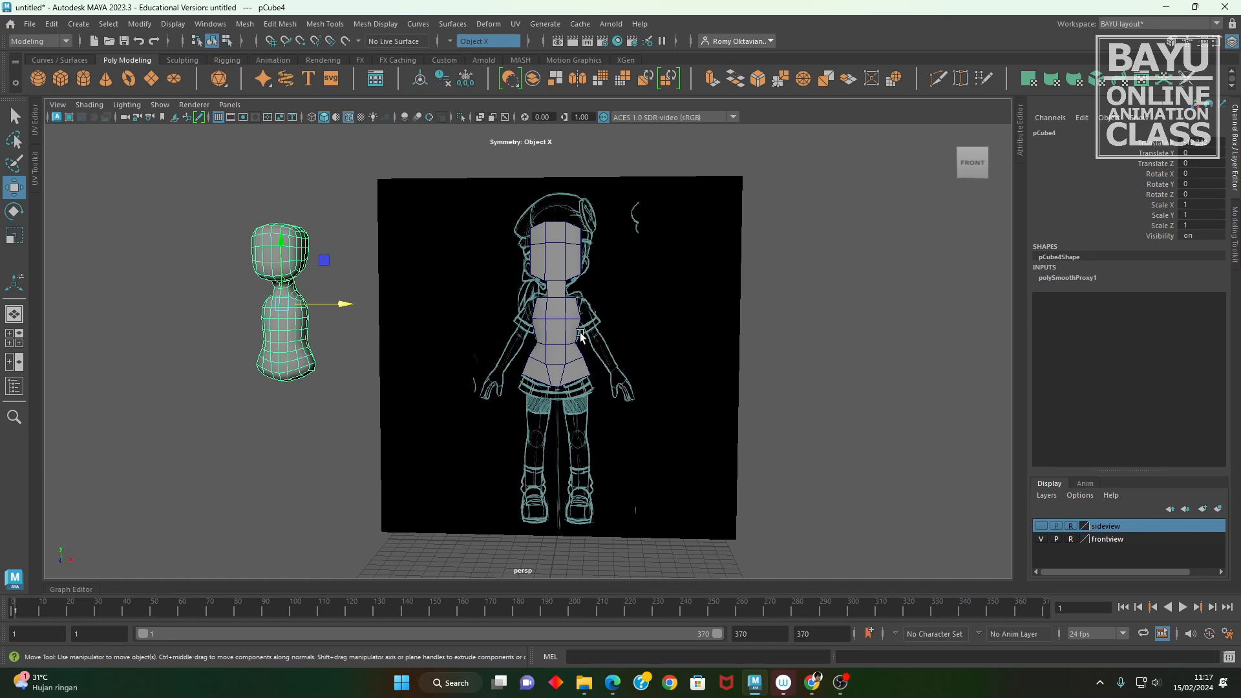
scroll(580, 411, "up", 4)
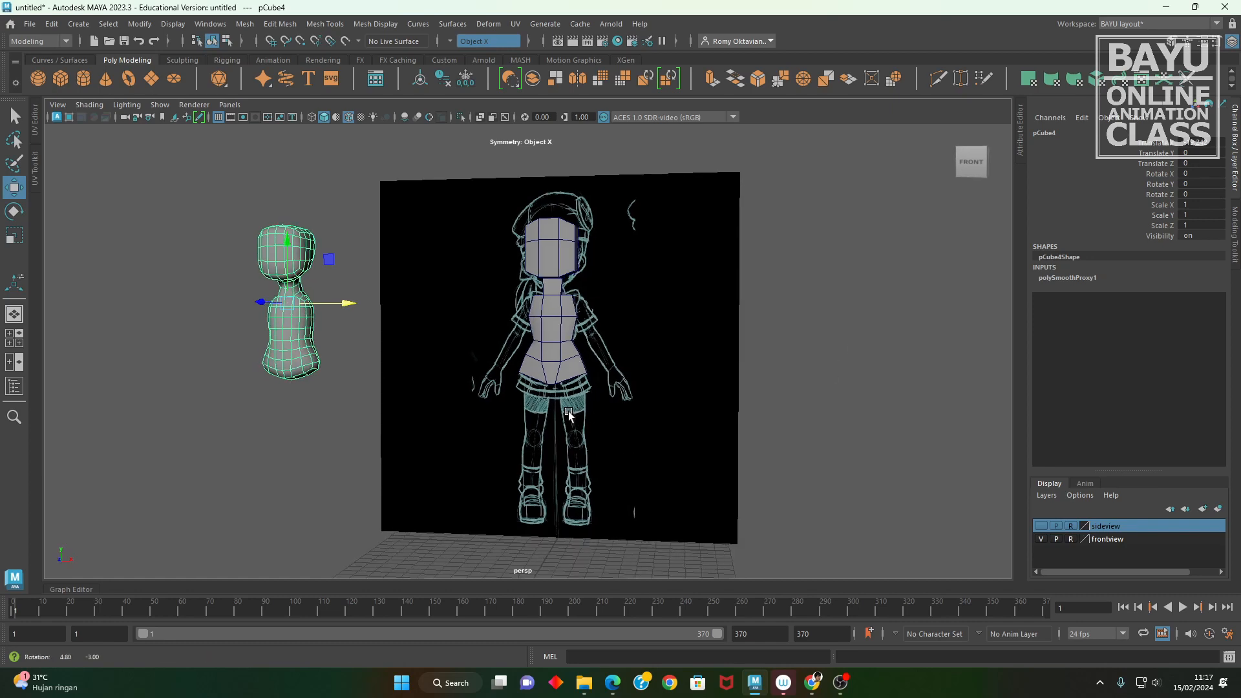
middle_click_drag(607, 379, 547, 387, "alt")
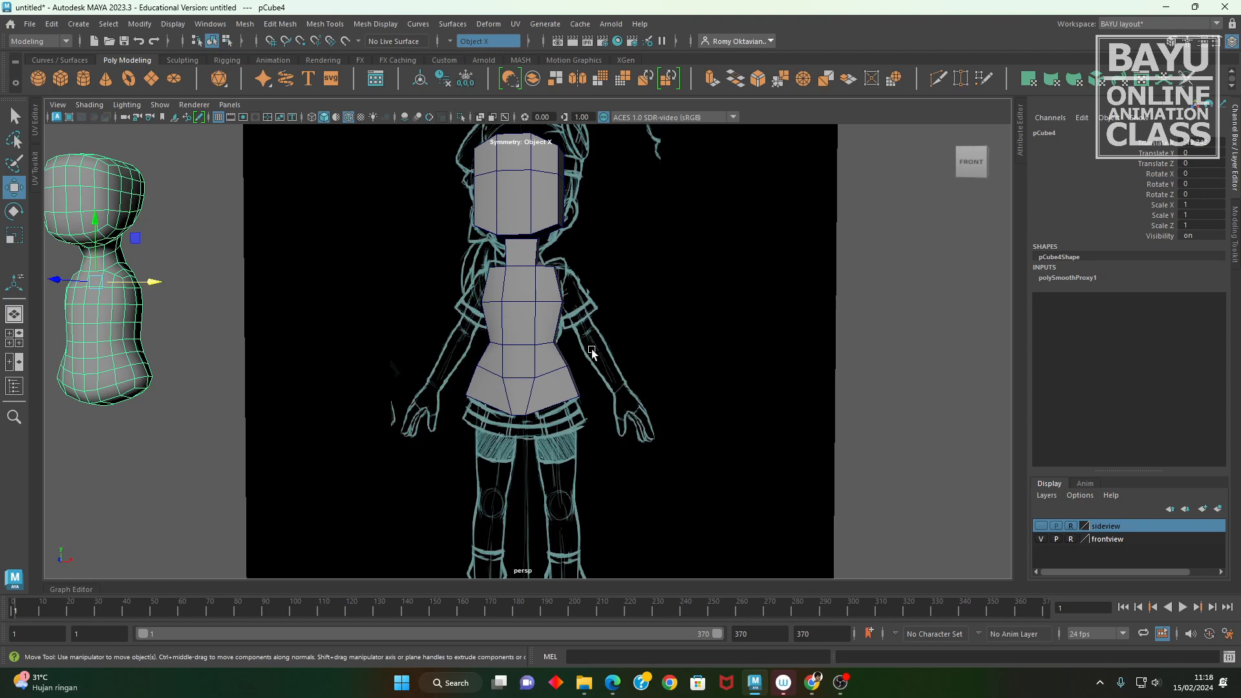
left_click_drag(498, 382, 657, 369, "alt")
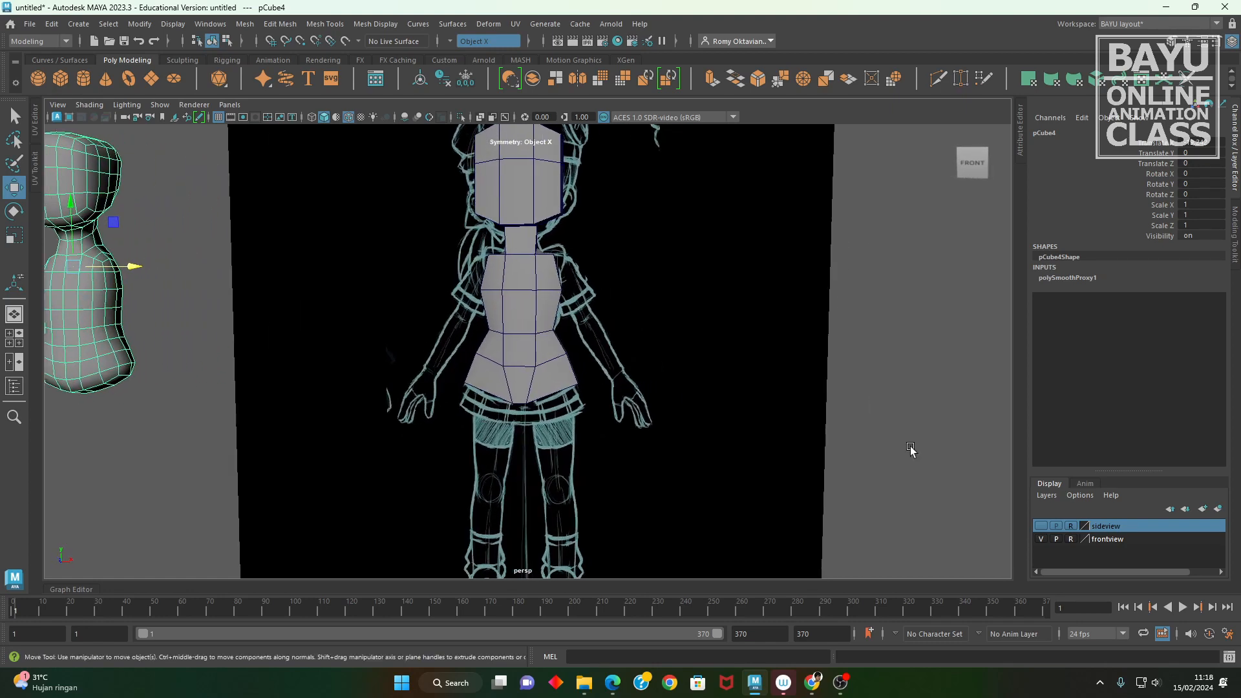
- Hide the frontview layer and extrude the torso's upper side faces outward by 0.831 on both sides to start the shoulders
left_click(1041, 539)
left_click_drag(612, 424, 510, 277, "alt")
left_click(510, 277)
right_click_drag(639, 224, 631, 277)
left_click(537, 282)
left_click_drag(540, 288, 624, 340, "alt")
right_click_drag(623, 341, 744, 347, "alt")
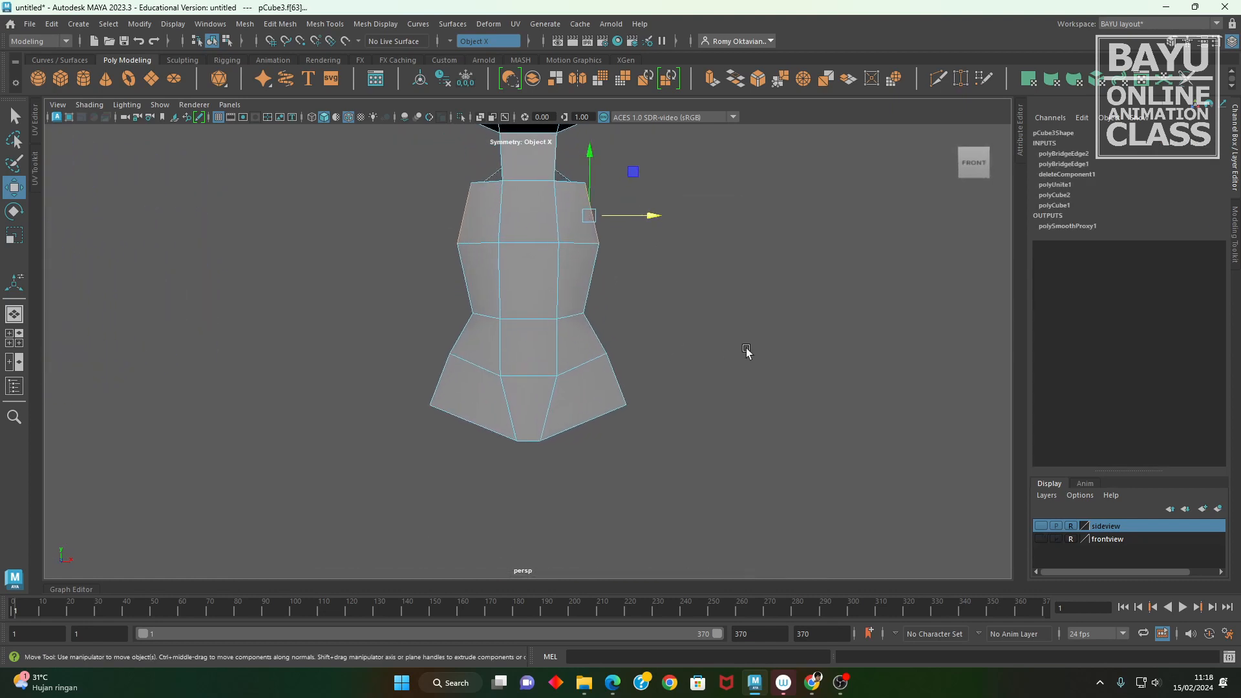
middle_click_drag(747, 351, 669, 382, "alt")
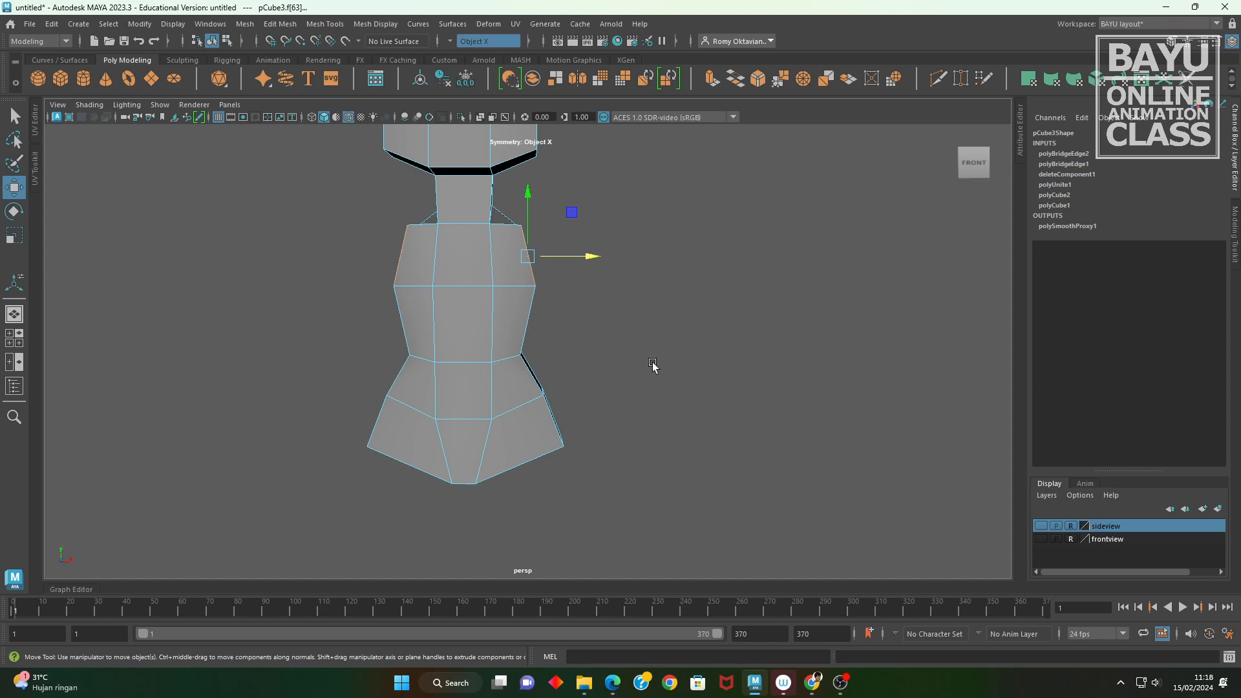
left_click(298, 26)
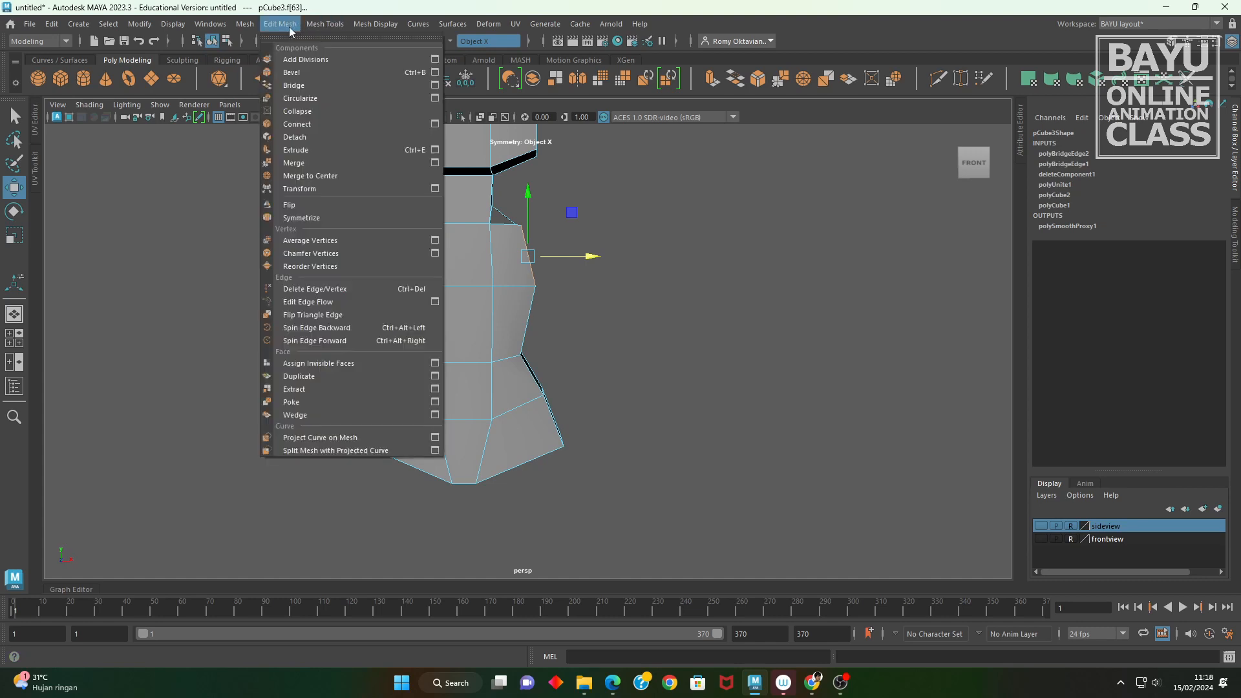
left_click(312, 150)
left_click_drag(602, 344, 557, 330, "alt")
mouse_move(518, 262)
left_mouse_down()
mouse_move(551, 258)
mouse_move(568, 327)
mouse_move(574, 308)
mouse_move(520, 272)
left_mouse_up()
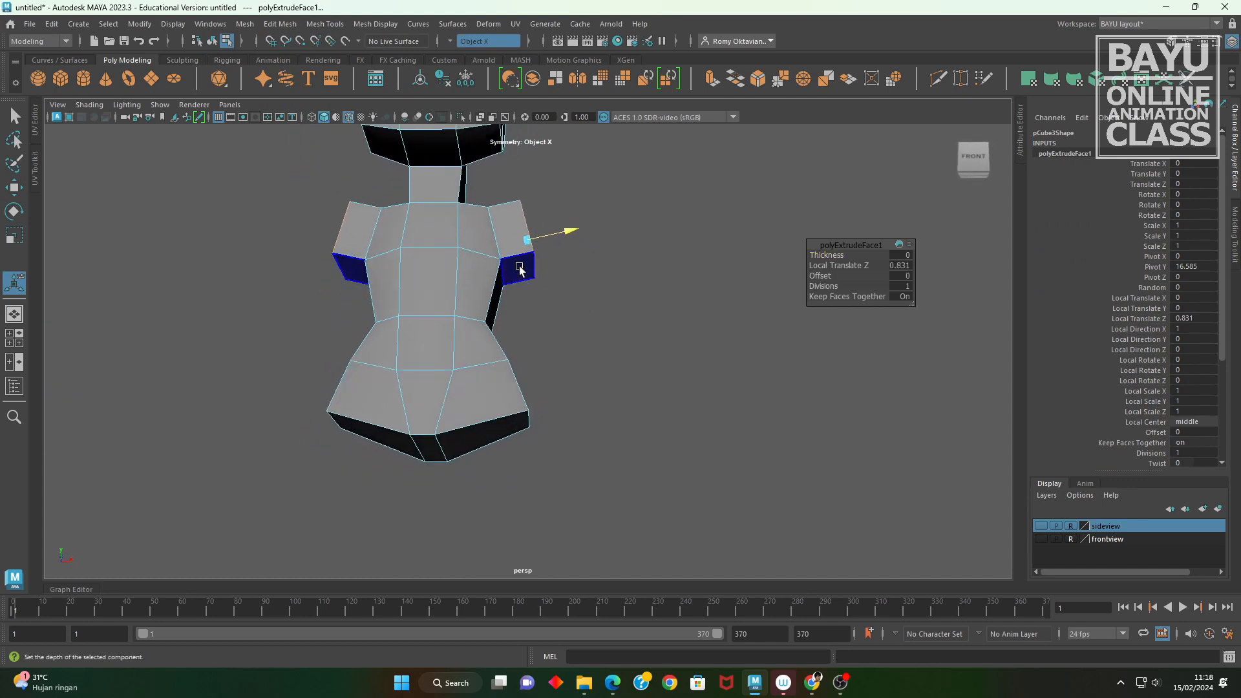
left_click(520, 271)
- Raise the lower outer shoulder vertices and shift the upper outer ones down and inward to taper the shoulders
left_click_drag(633, 323, 610, 310, "alt")
right_click_drag(619, 278, 565, 306)
left_click_drag(566, 308, 561, 317, "alt")
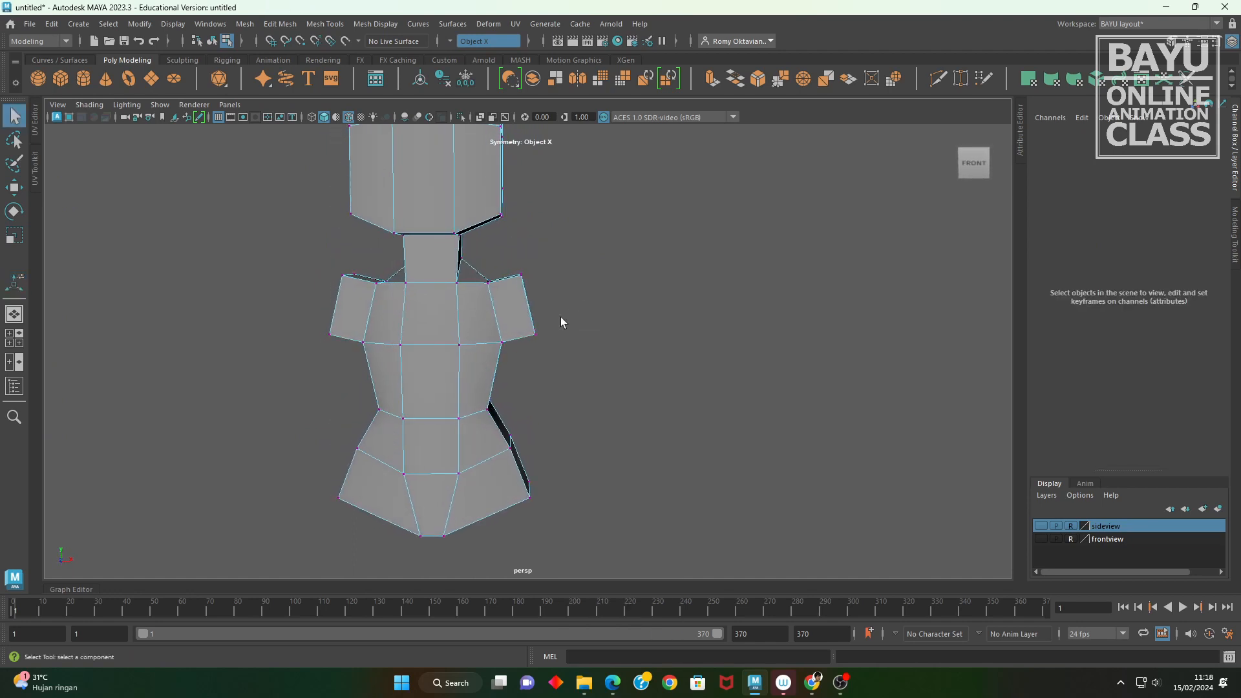
left_click_drag(508, 351, 507, 351)
left_click_drag(542, 354, 547, 359, "alt")
key("w")
left_click_drag(539, 305, 541, 285)
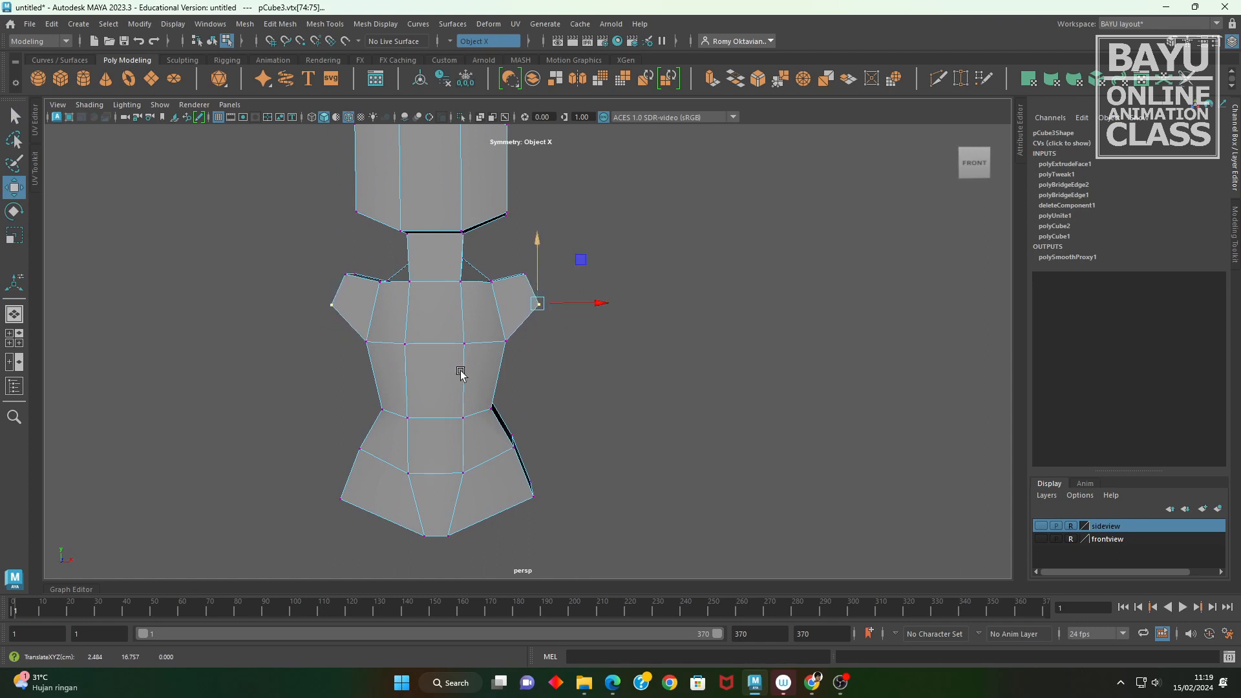
right_click_drag(460, 369, 570, 226, "alt")
left_click_drag(499, 221, 542, 277)
left_click_drag(566, 214, 555, 223)
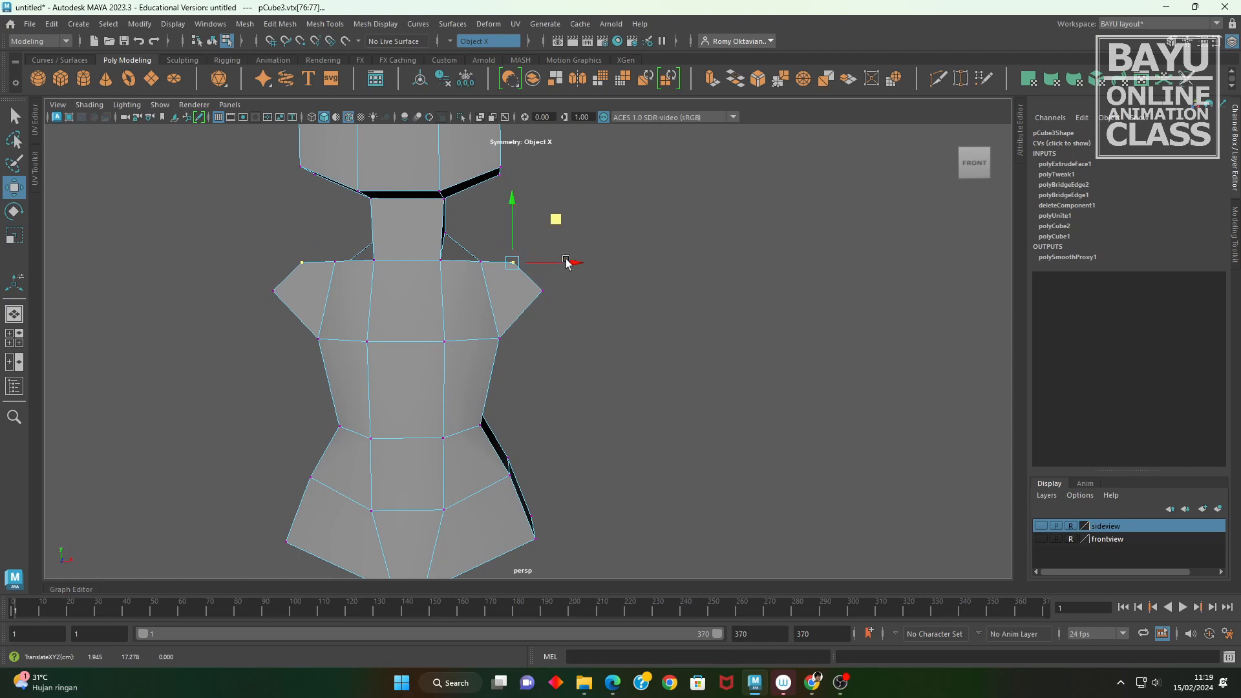
- Examine how the new shoulders look on the smoothed proxy mesh compared with the low-poly model
middle_click_drag(593, 385, 634, 355, "alt")
left_click_drag(634, 355, 600, 352, "alt")
middle_click_drag(600, 352, 652, 396, "alt")
right_click_drag(715, 379, 399, 359, "alt")
middle_click_drag(215, 368, 285, 377, "alt")
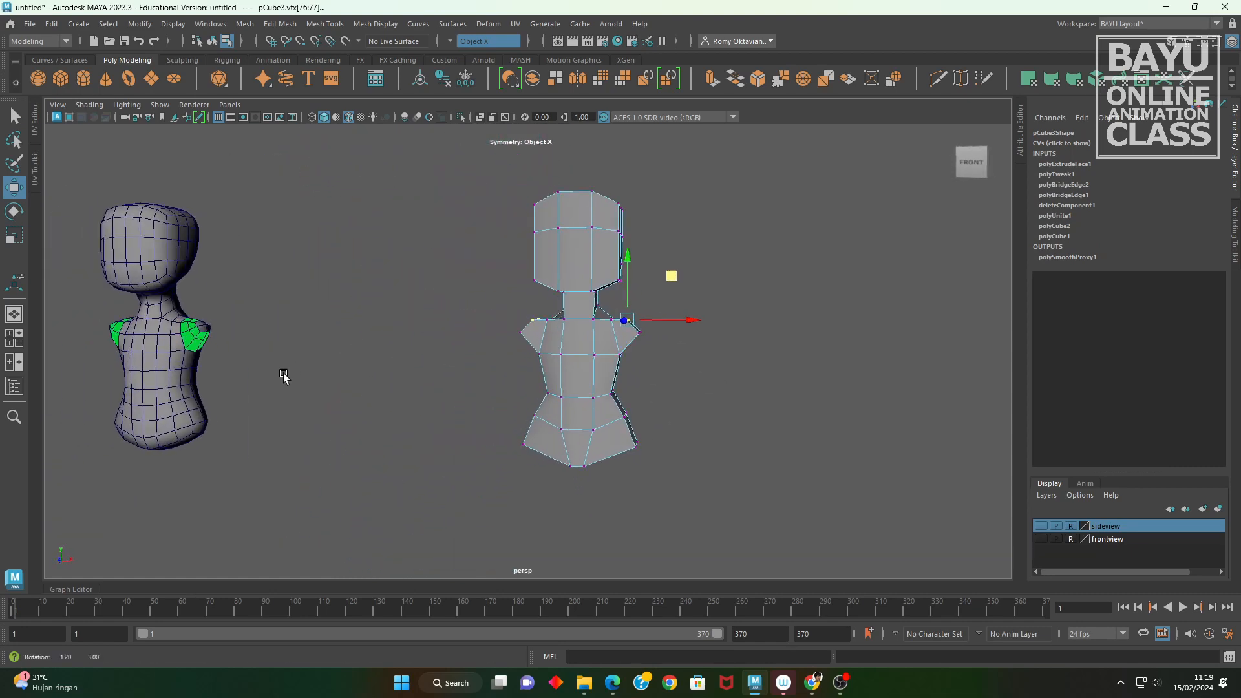
left_click_drag(286, 377, 313, 371, "alt")
left_click(161, 330)
right_click_drag(309, 240, 344, 271)
right_click_drag(362, 221, 414, 567)
middle_click_drag(263, 404, 327, 405, "alt")
left_click_drag(637, 382, 582, 362, "alt")
- Extrude the lower outer shoulder faces and pull them straight outward on both sides to form horizontal arms
left_click_drag(432, 351, 573, 285, "alt")
right_click_drag(573, 285, 510, 219)
left_click_drag(510, 219, 432, 271)
right_click_drag(602, 248, 604, 285)
left_click_drag(542, 409, 699, 415, "alt")
right_click_drag(699, 416, 589, 400, "alt")
middle_click_drag(589, 400, 591, 409, "alt")
right_click_drag(571, 399, 656, 377, "alt")
middle_click_drag(570, 379, 576, 379, "alt")
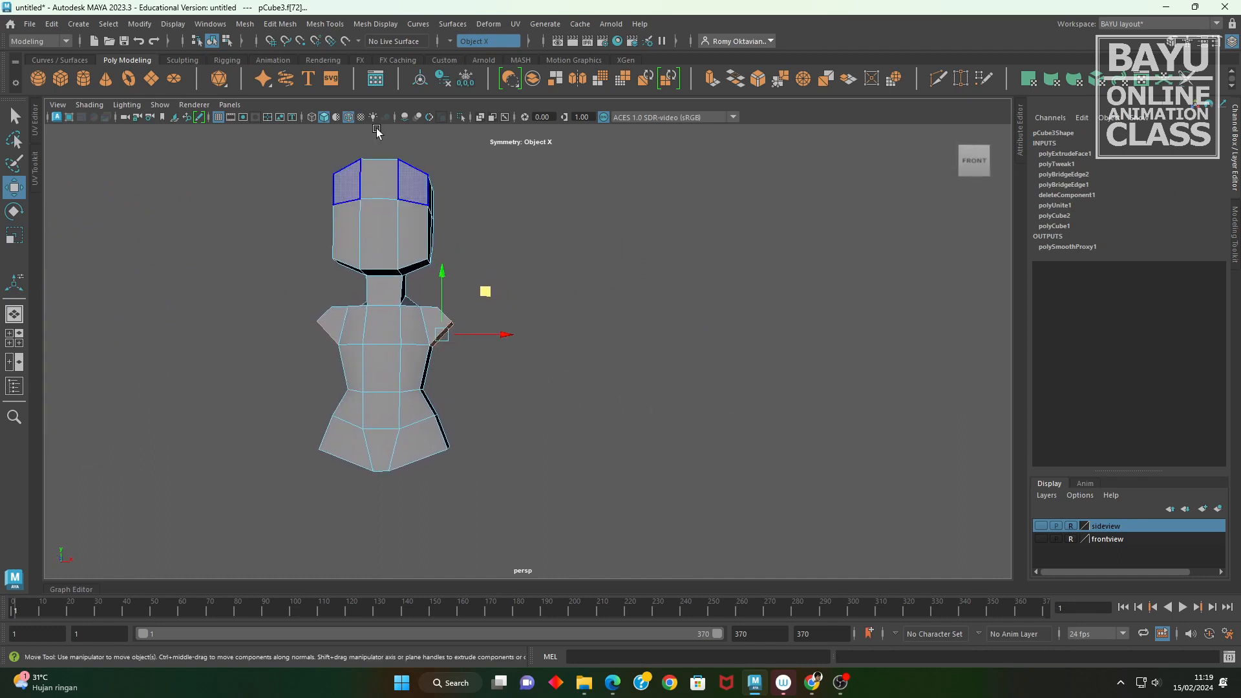
left_click(280, 24)
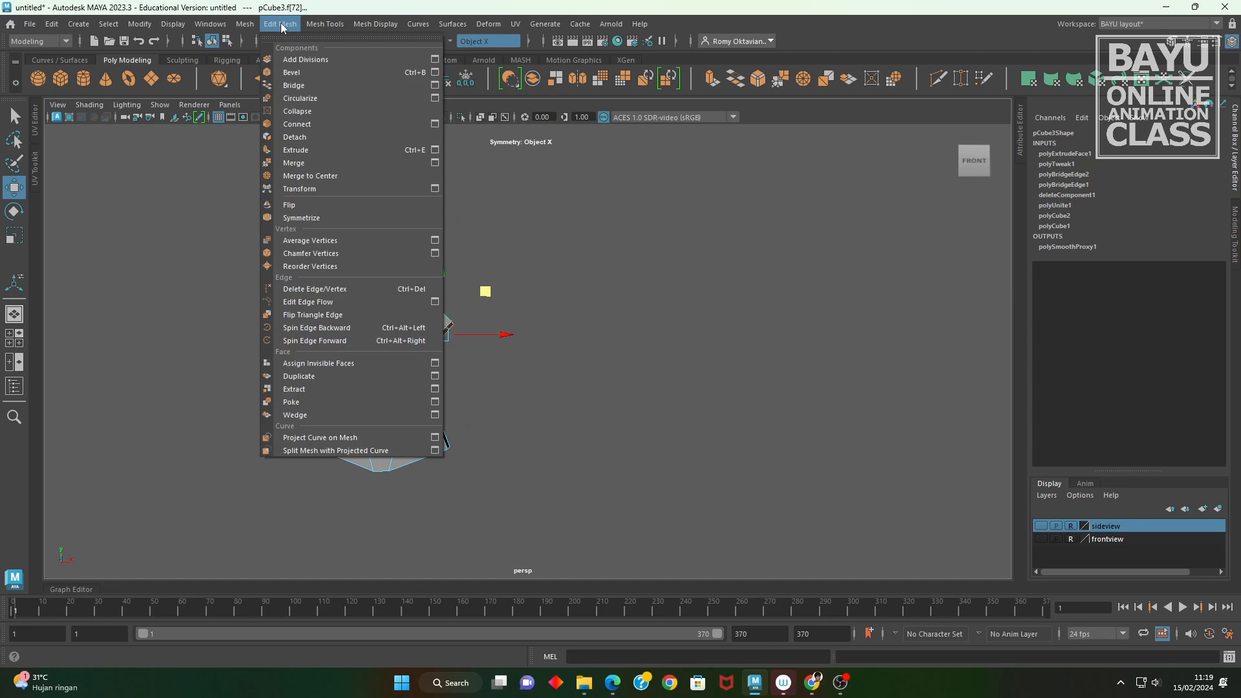
left_click(325, 150)
left_click_drag(587, 404, 601, 364, "alt")
key("w")
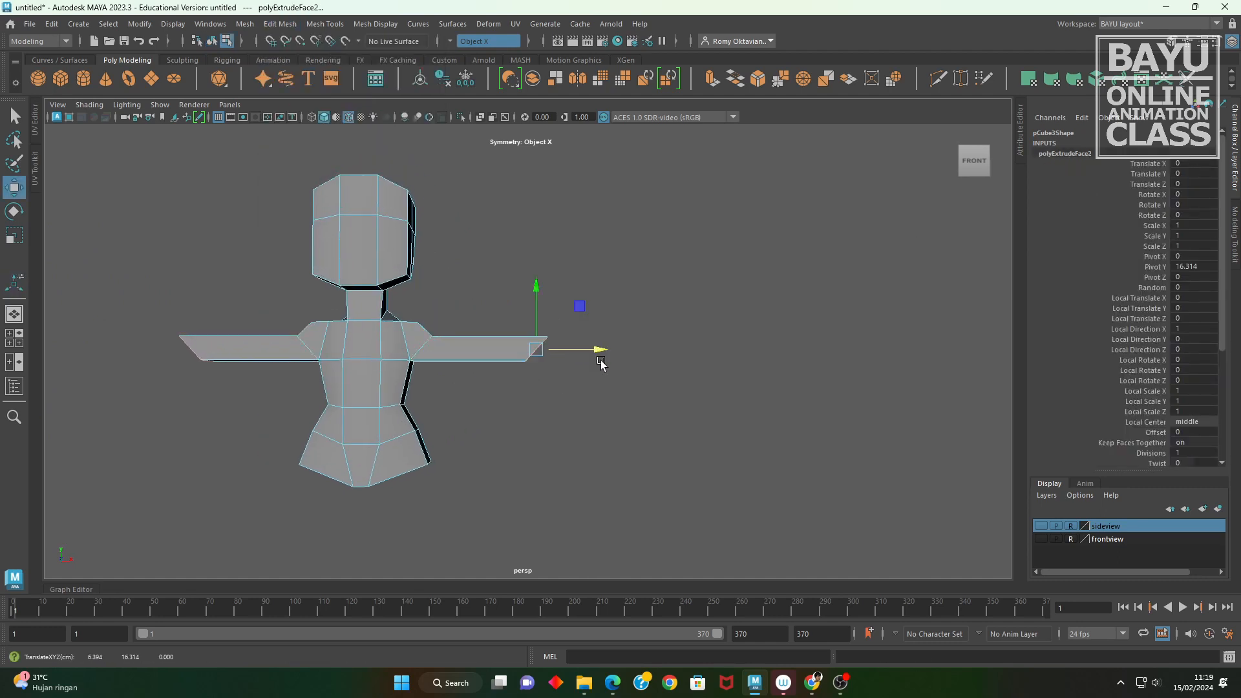
- Show the frontview layer, flatten the slanted arm end faces to vertical, and adjust the arms' length on both sides
left_click(1041, 540)
left_click_drag(645, 494, 513, 413, "alt")
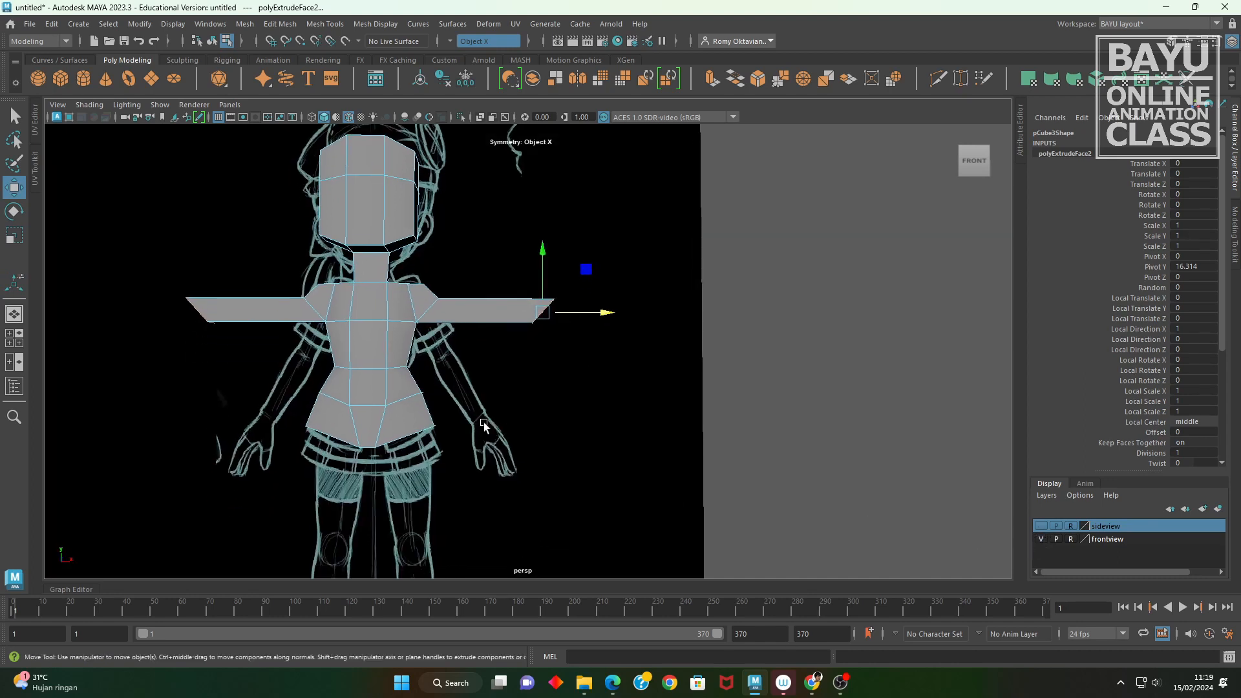
left_click_drag(595, 314, 410, 301)
key("r")
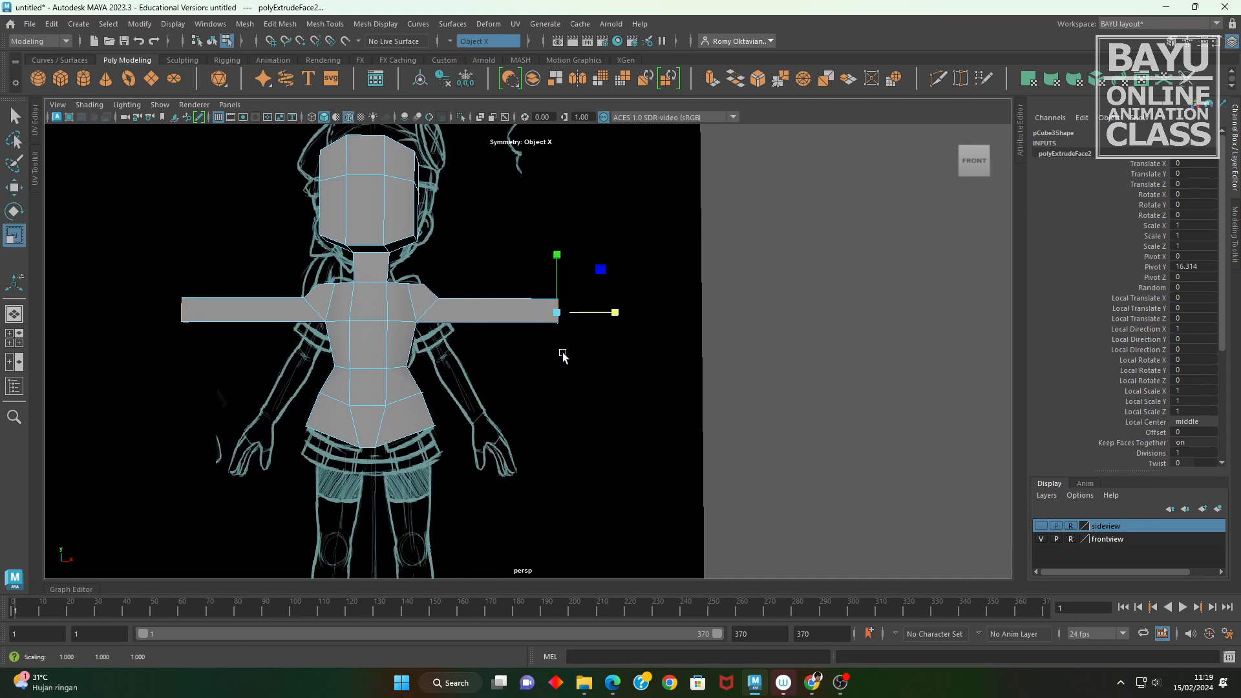
key("w")
left_click_drag(622, 314, 614, 319)
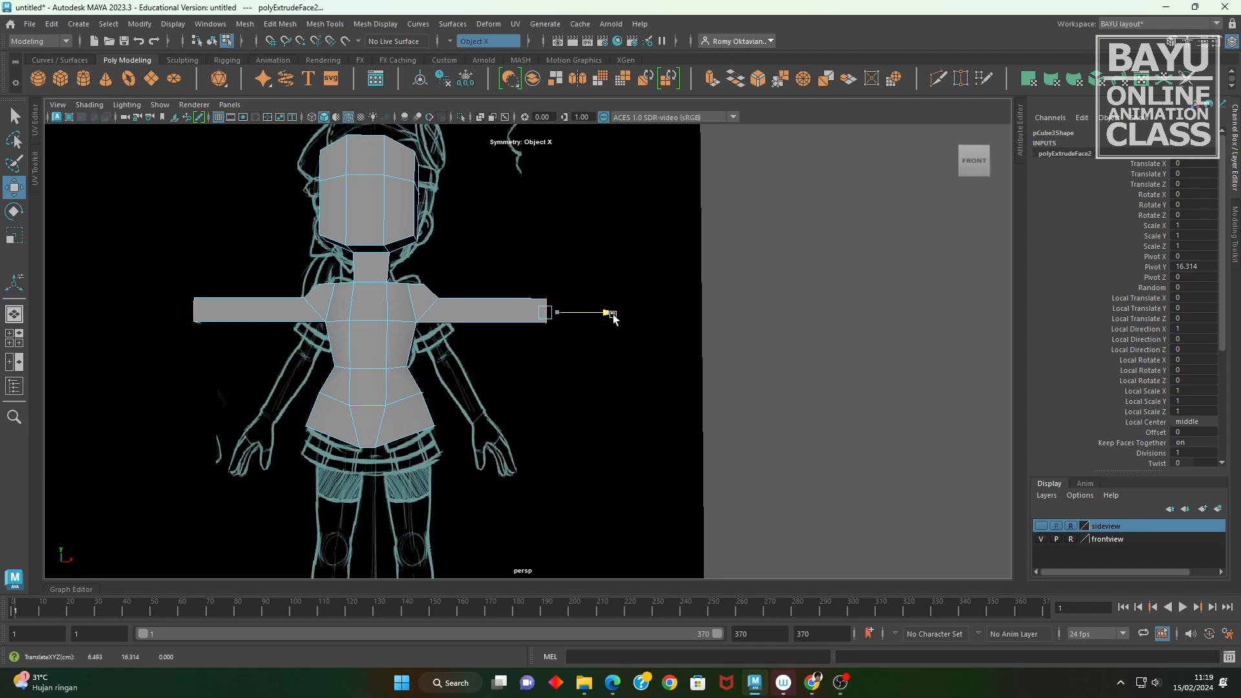
- Extrude the end faces of both arms outward with a Local Translate Z of 0.215
left_click_drag(612, 388, 448, 286, "alt")
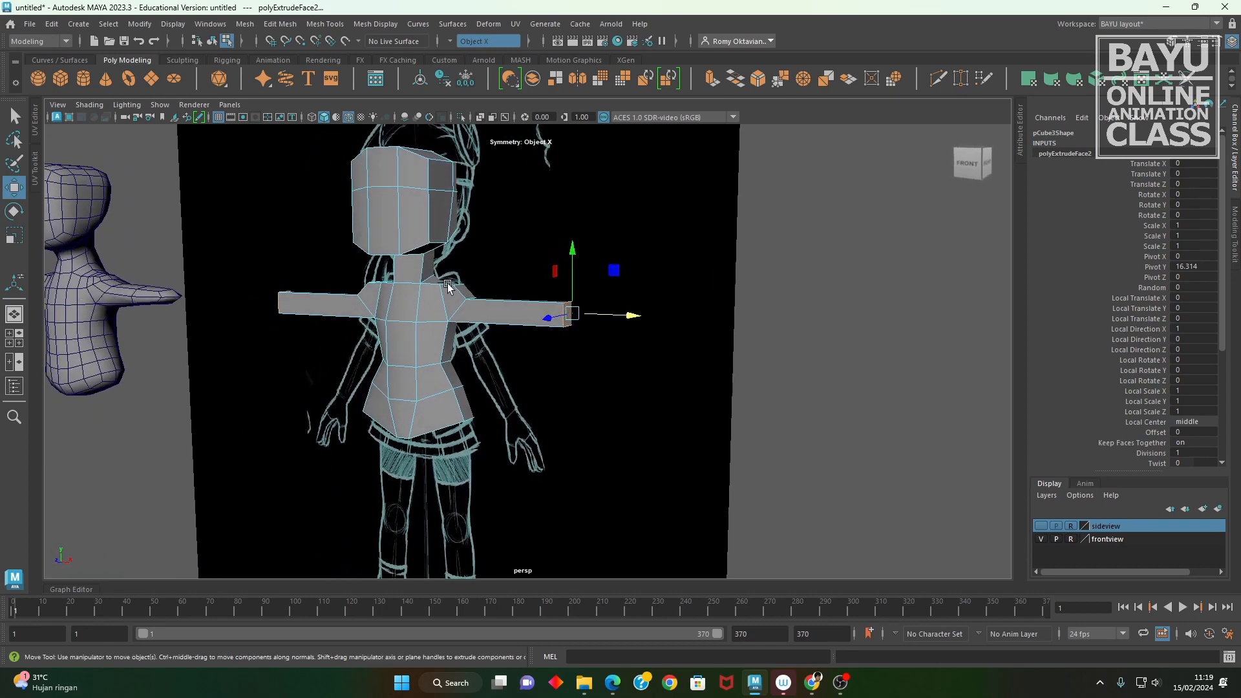
left_click(280, 24)
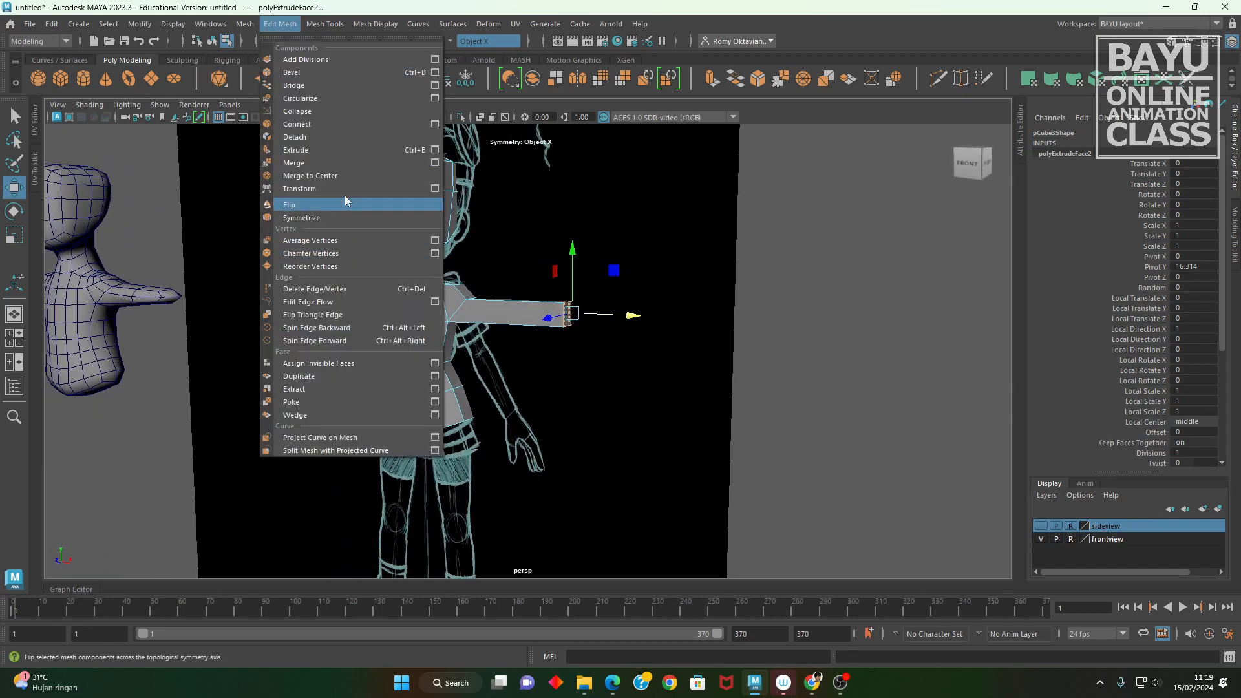
left_click(329, 147)
mouse_move(611, 323)
left_mouse_down("alt")
mouse_move(623, 347)
mouse_move(624, 315)
left_mouse_up("alt")
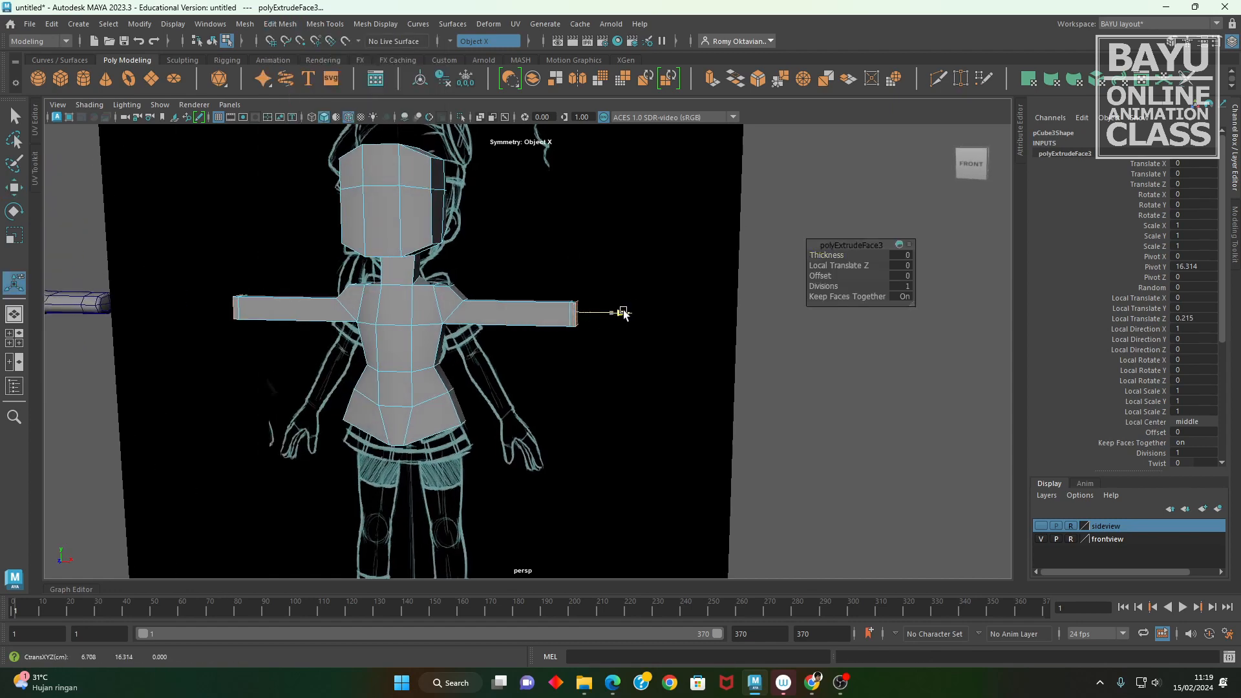
- Examine the extruded arm ends on the smoothed proxy mesh and compare the low-poly arms with the front sketch
middle_click_drag(617, 345, 655, 351, "alt")
middle_click_drag(571, 342, 700, 361, "alt")
left_click_drag(200, 356, 144, 400, "alt")
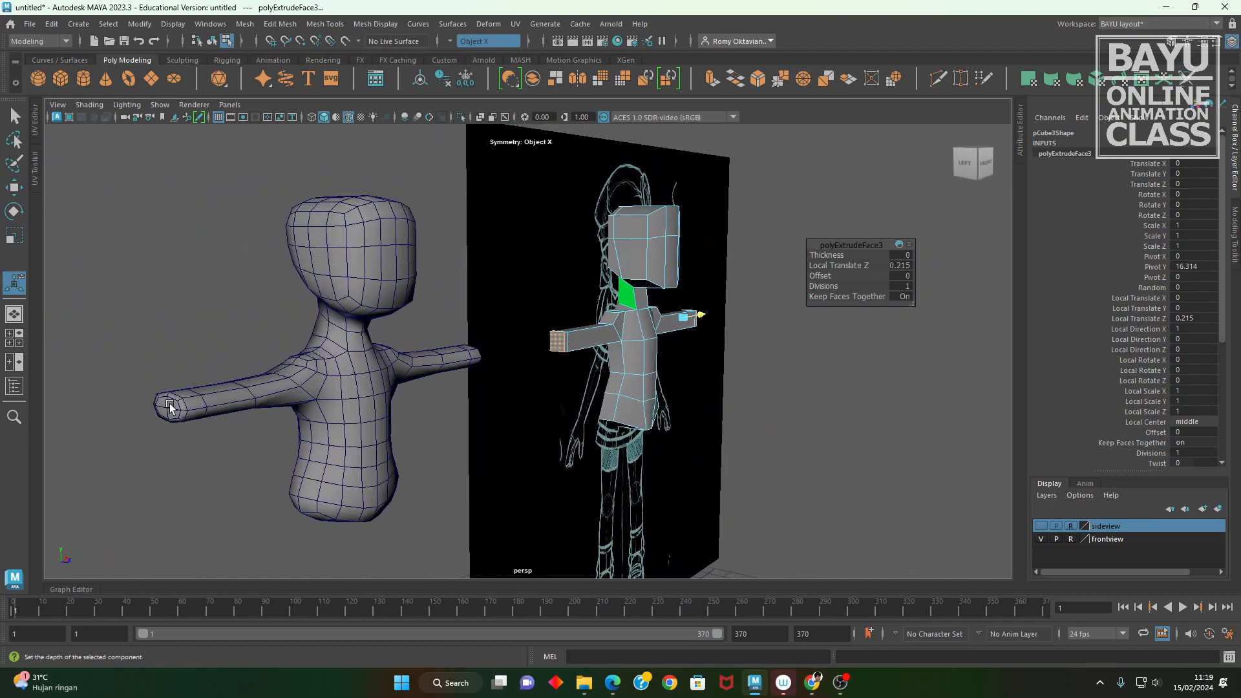
middle_click_drag(537, 363, 282, 319, "alt")
left_click_drag(283, 319, 419, 352, "alt")
middle_click_drag(541, 353, 236, 352, "alt")
right_click_drag(479, 382, 614, 387, "alt")
middle_click_drag(507, 341, 767, 402, "alt")
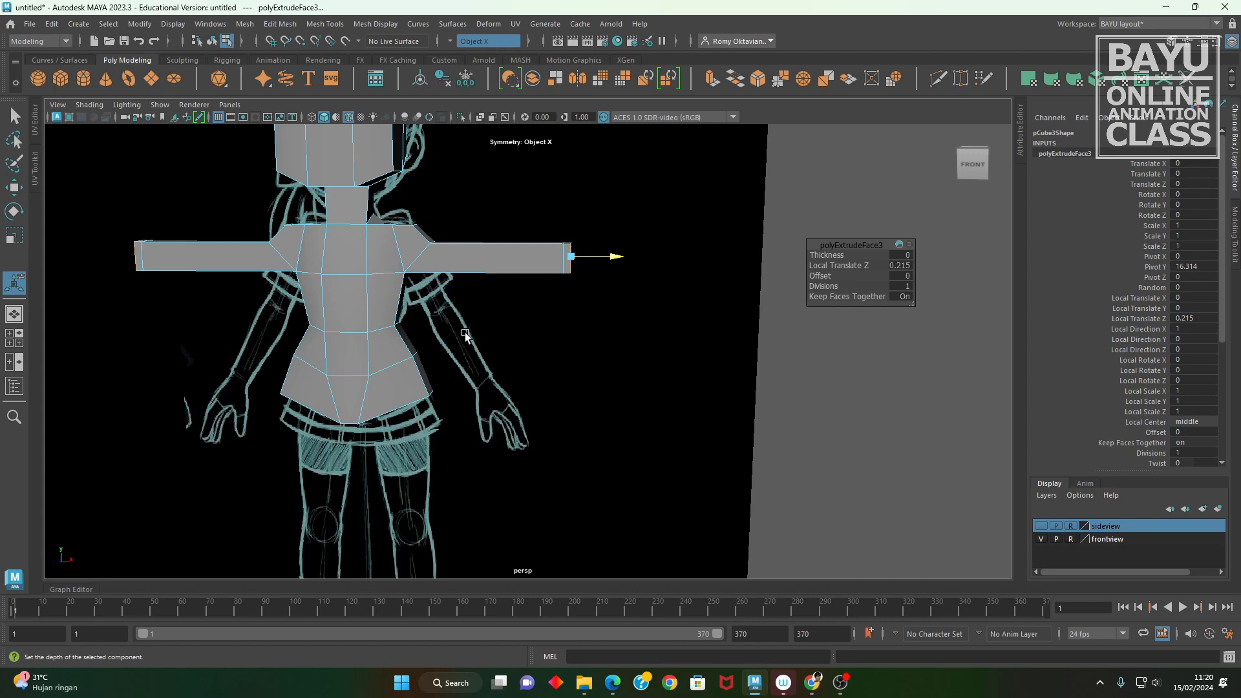
- Insert an edge loop around each arm at the elbow, about halfway between shoulder and arm end
left_click(324, 24)
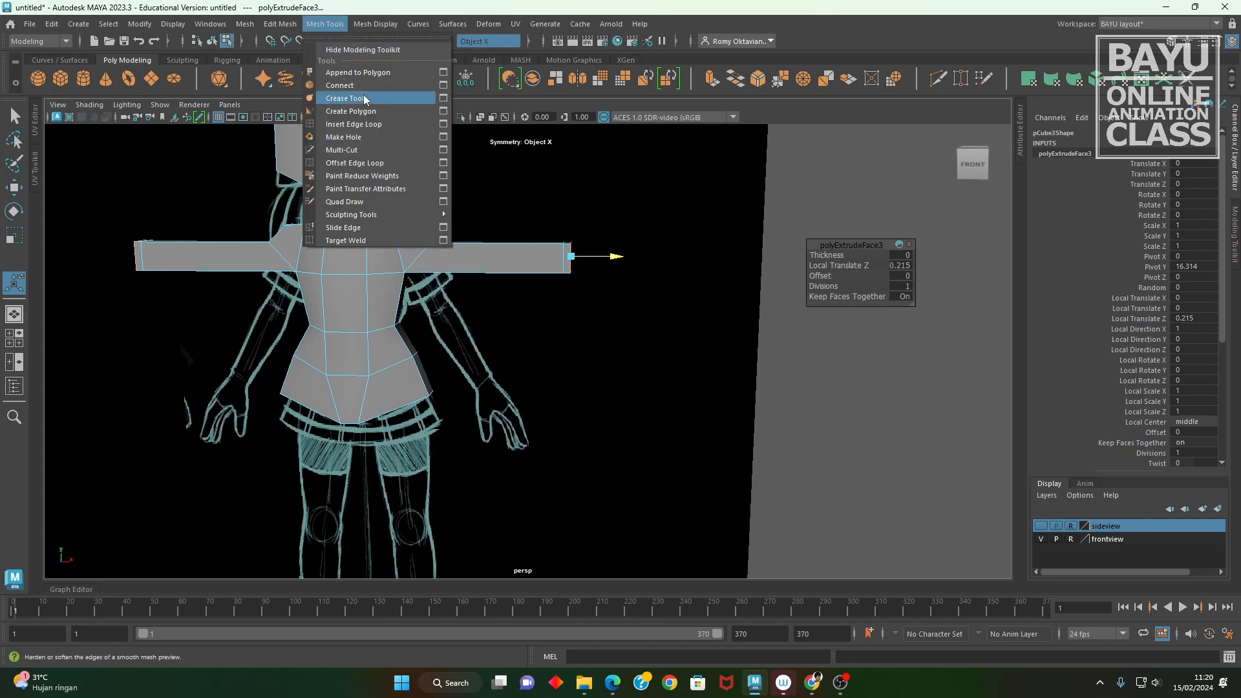
left_click(364, 124)
left_click_drag(478, 272, 280, 243)
key("r")
middle_click_drag(552, 335, 596, 333, "alt")
left_click_drag(580, 333, 584, 332, "alt")
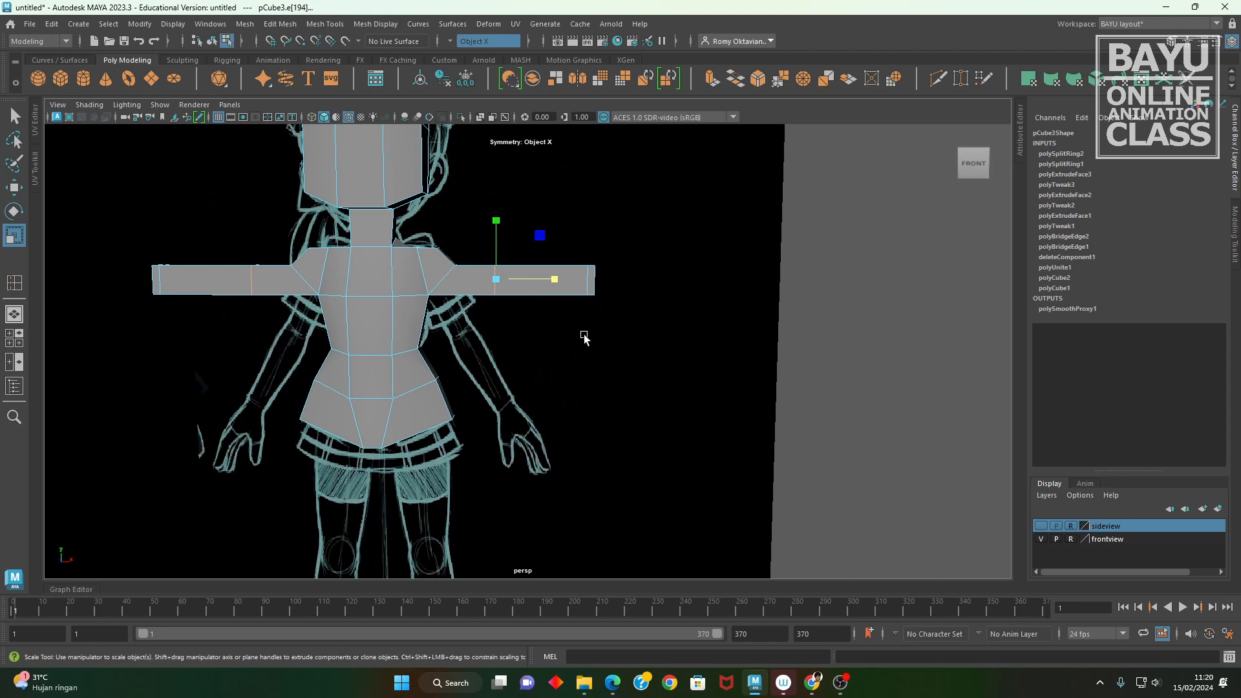
- Lower the arm vertices from the elbow outward and nudge the elbow loop slightly outward along the arm
key("w")
right_click_drag(909, 192, 721, 213)
left_click_drag(694, 189, 473, 333)
left_click_drag(544, 260, 476, 344)
left_click_drag(522, 295, 527, 289)
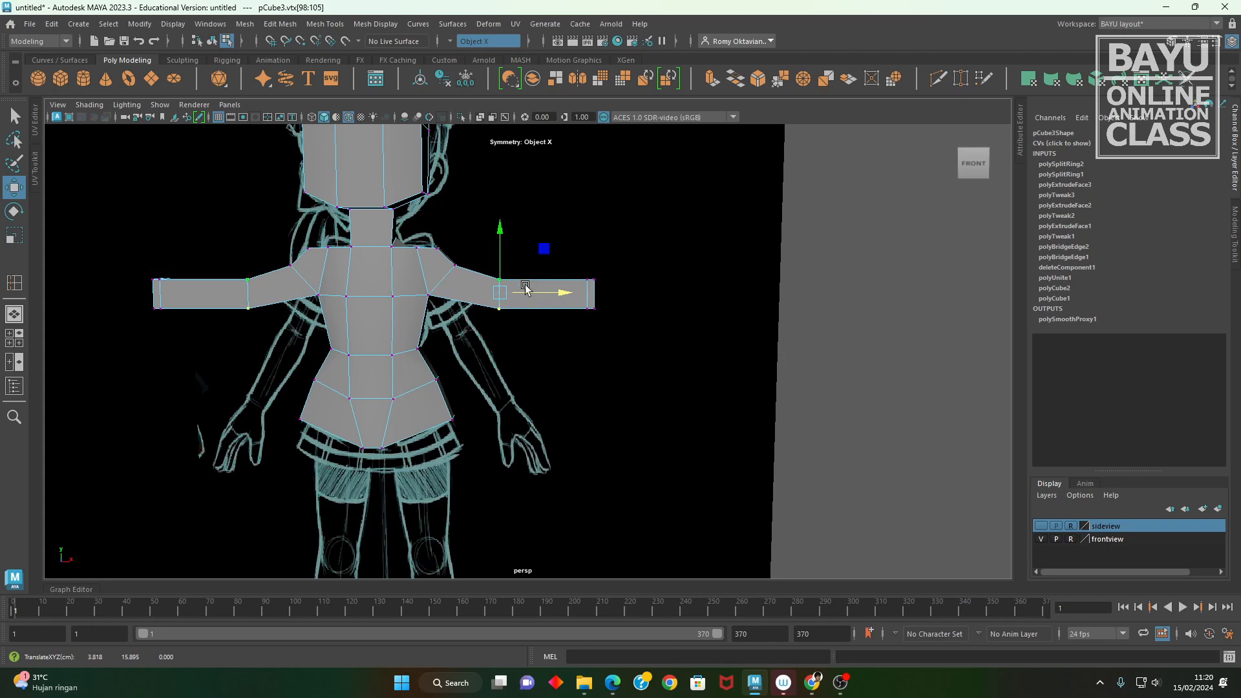
middle_click_drag(551, 380, 593, 377, "alt")
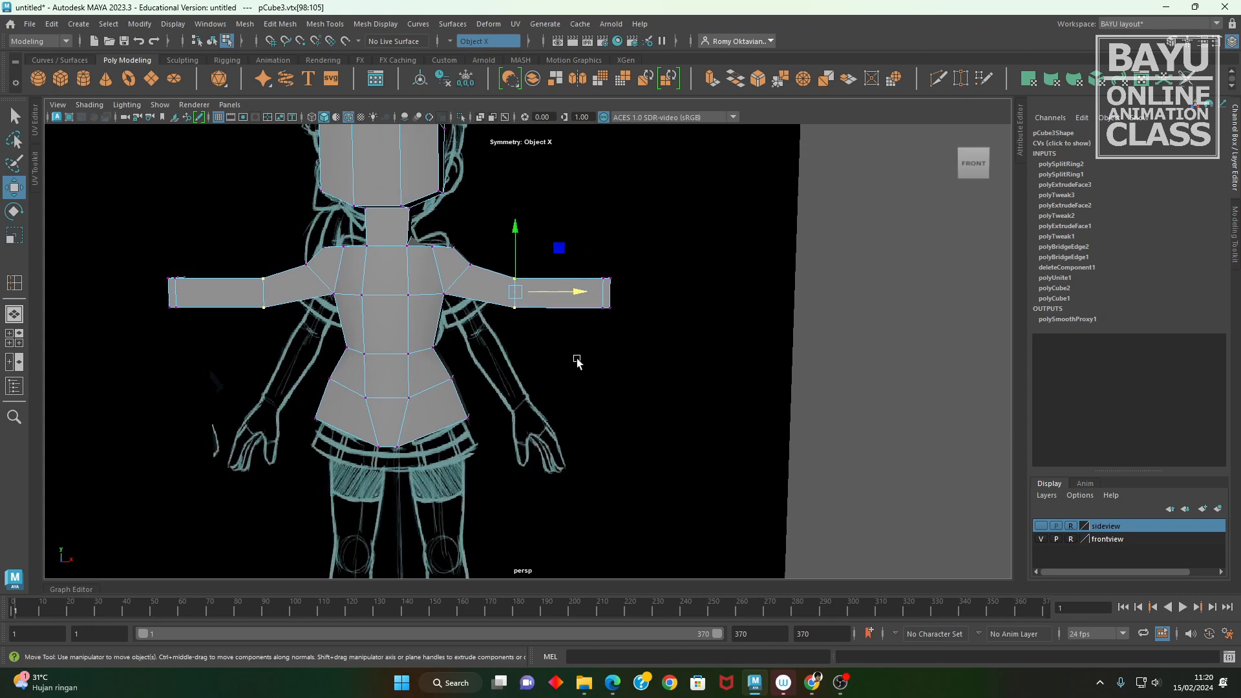
- Select and frame the arm vertices from the elbow outward, and hide the frontview layer
left_click_drag(672, 206, 499, 352)
left_click_drag(652, 360, 685, 354, "alt")
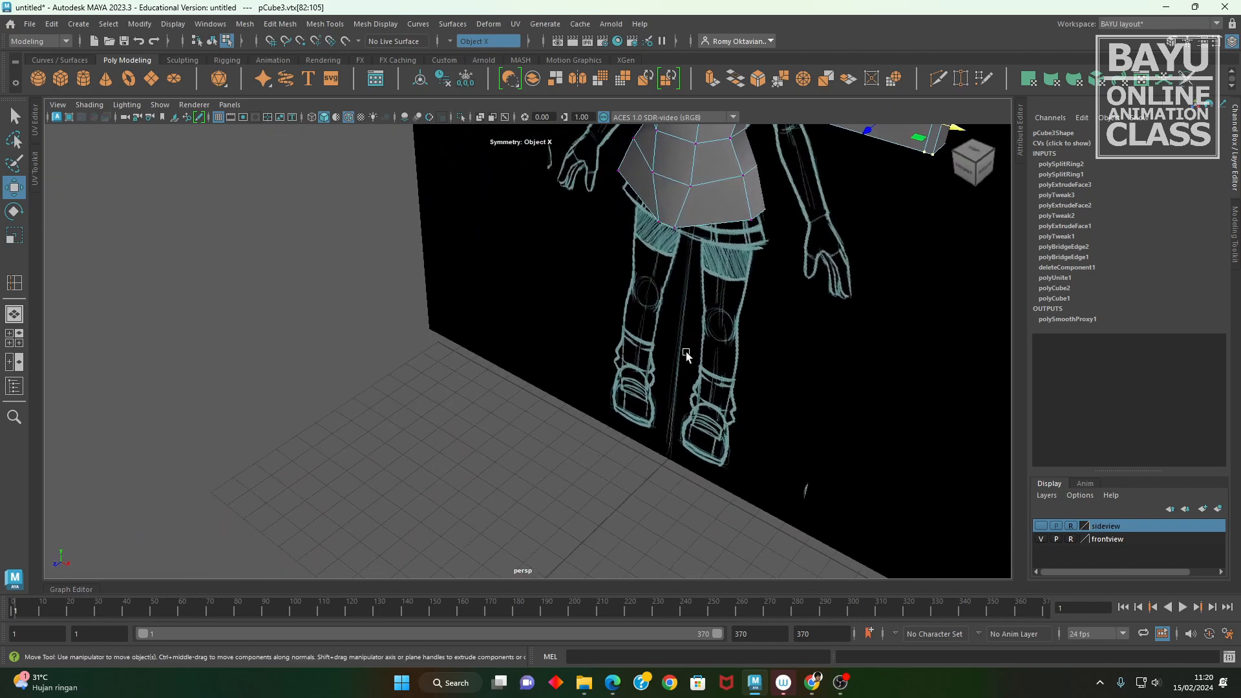
key("f")
right_click_drag(531, 358, 102, 346, "alt")
left_click_drag(444, 352, 517, 400, "alt")
left_click(1039, 539)
left_click_drag(699, 453, 567, 399, "alt")
- Select the front vertices of the shoulders and arms and shift them in depth to reshape the arms seen from above
right_click_drag(457, 187, 394, 184)
left_click(336, 307)
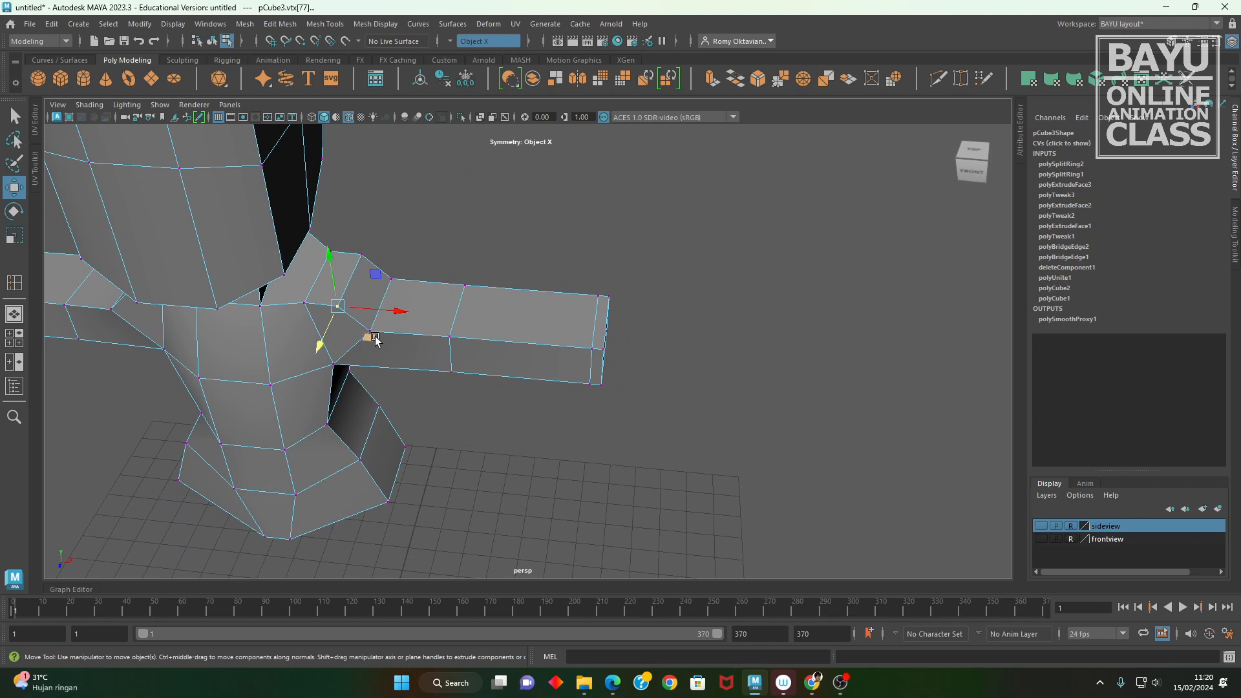
key("q")
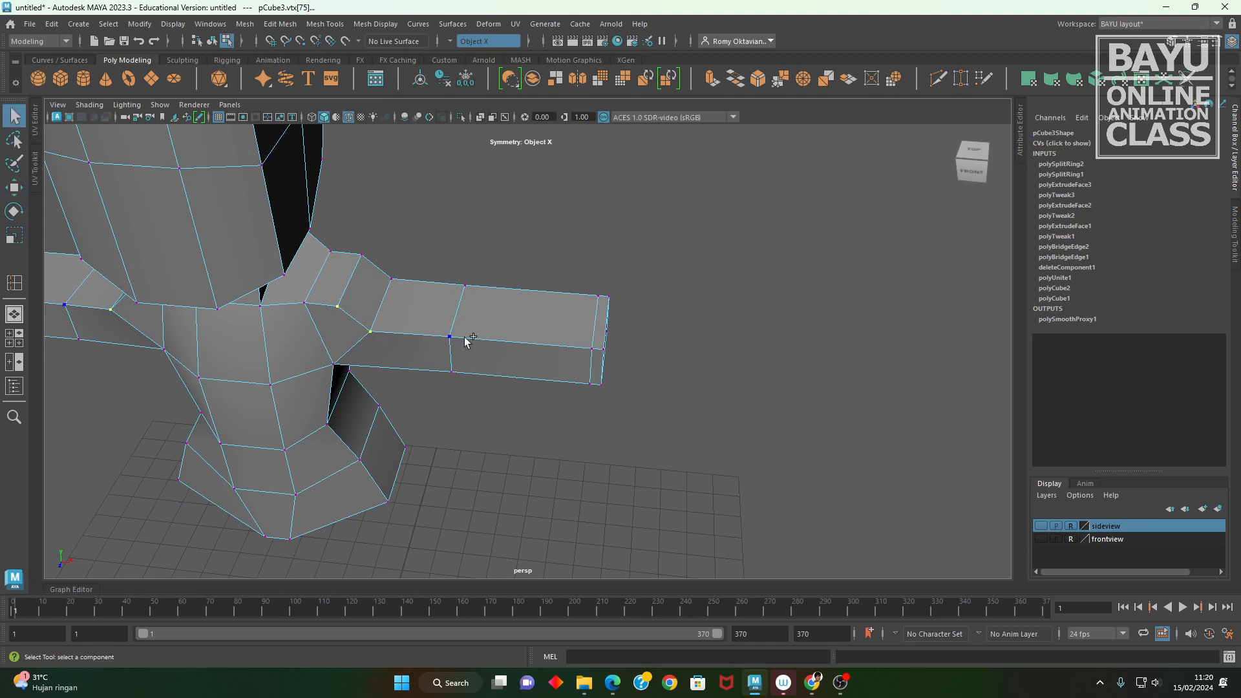
left_click(450, 335)
left_click_drag(701, 436, 587, 435, "alt")
key("w")
left_click_drag(433, 313, 545, 428)
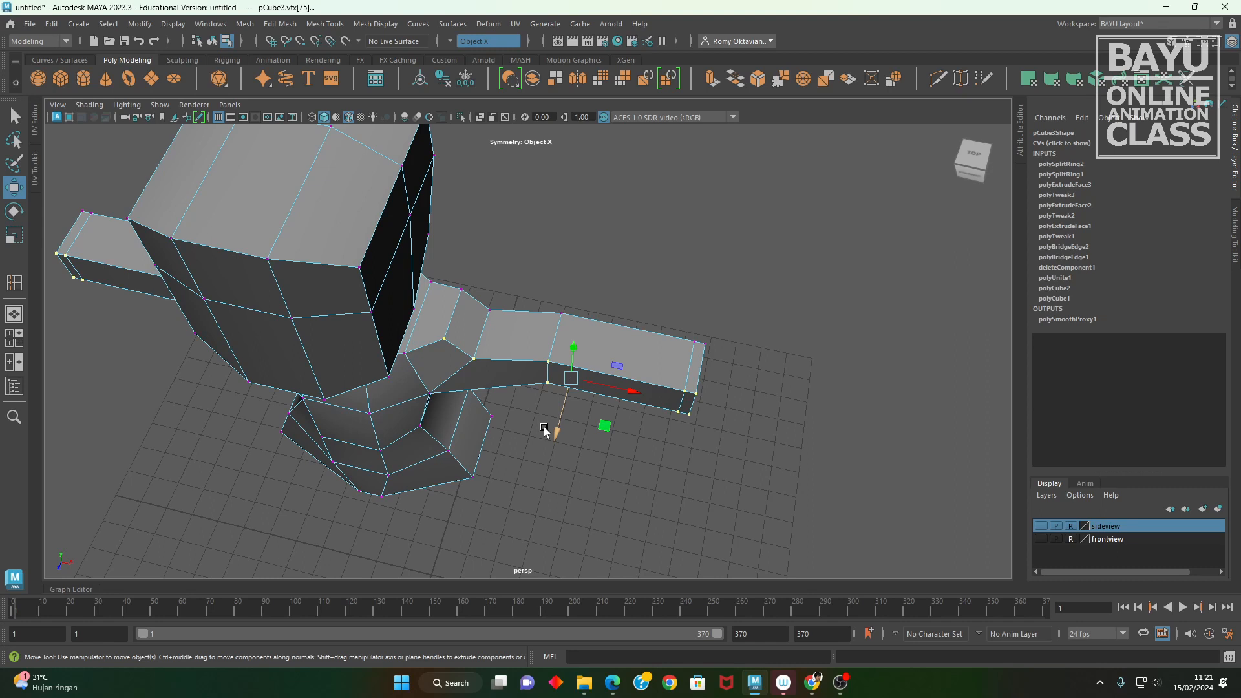
left_click_drag(552, 428, 552, 428)
left_click_drag(561, 358, 610, 397, "alt")
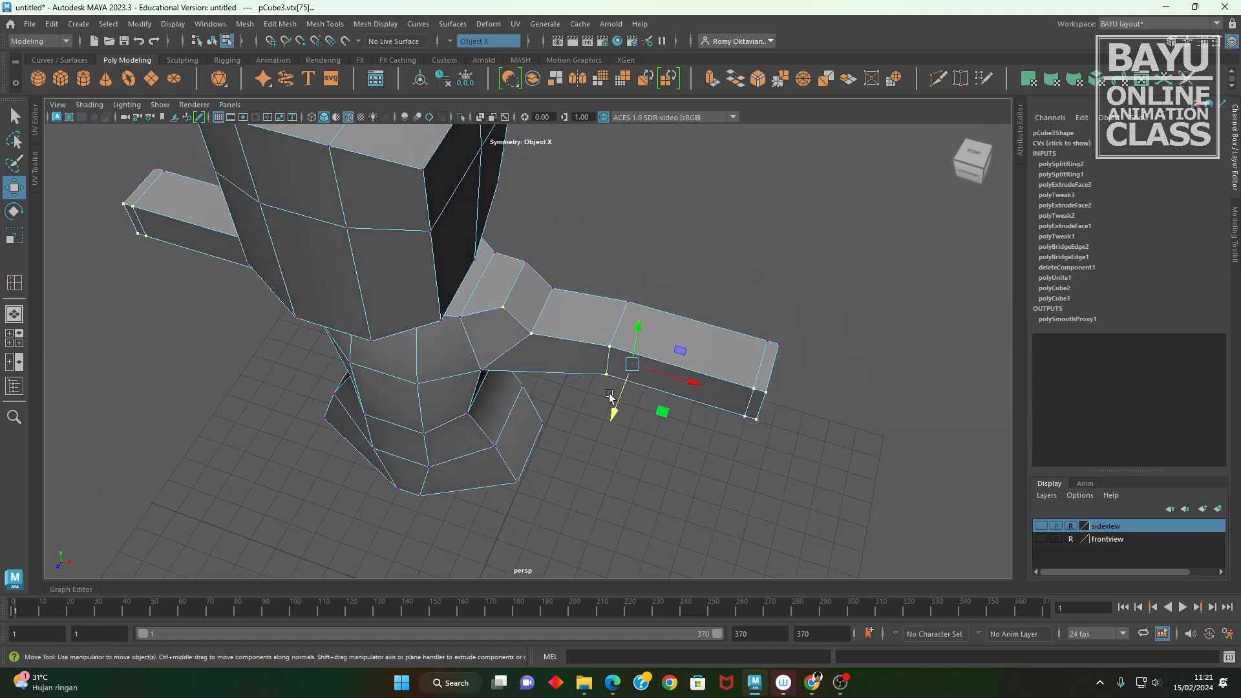
left_click_drag(615, 440, 501, 367, "alt")
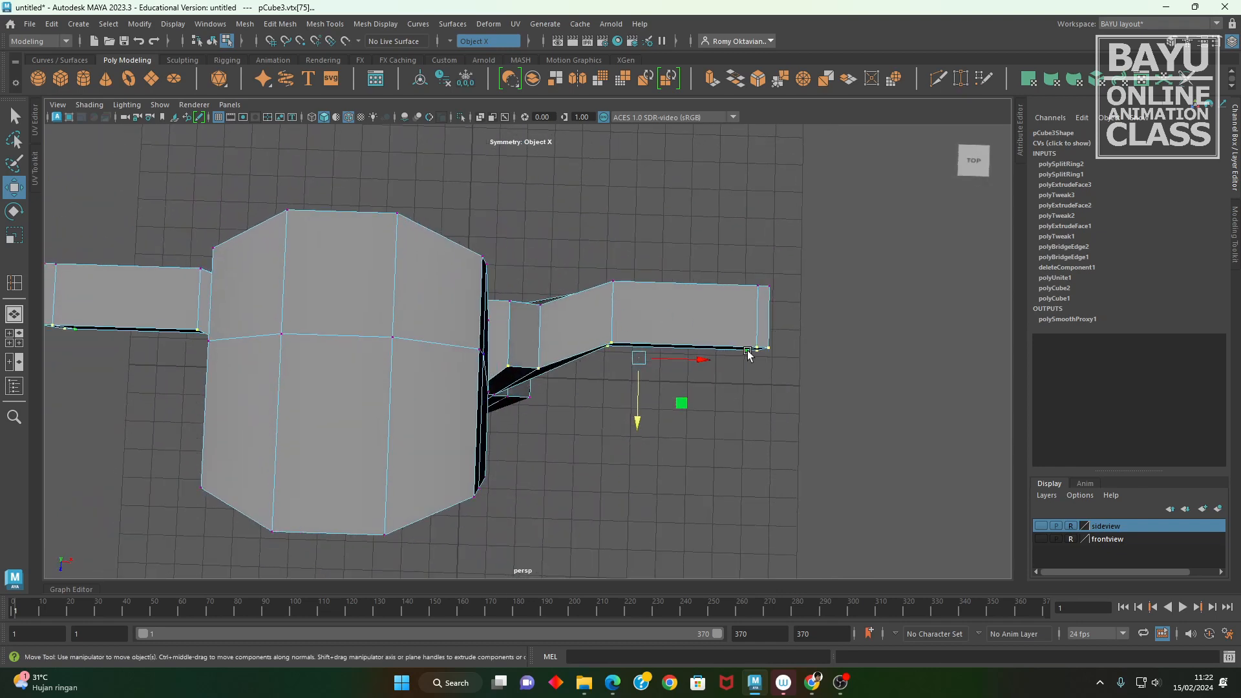
- Bevel the elbow edge loop on both arms with a Fraction of 0.1
left_click_drag(649, 366, 649, 321, "alt")
middle_click_drag(695, 417, 717, 379, "alt")
right_click_drag(717, 379, 526, 382, "alt")
left_click_drag(525, 386, 507, 417, "alt")
right_click_drag(649, 228, 649, 192)
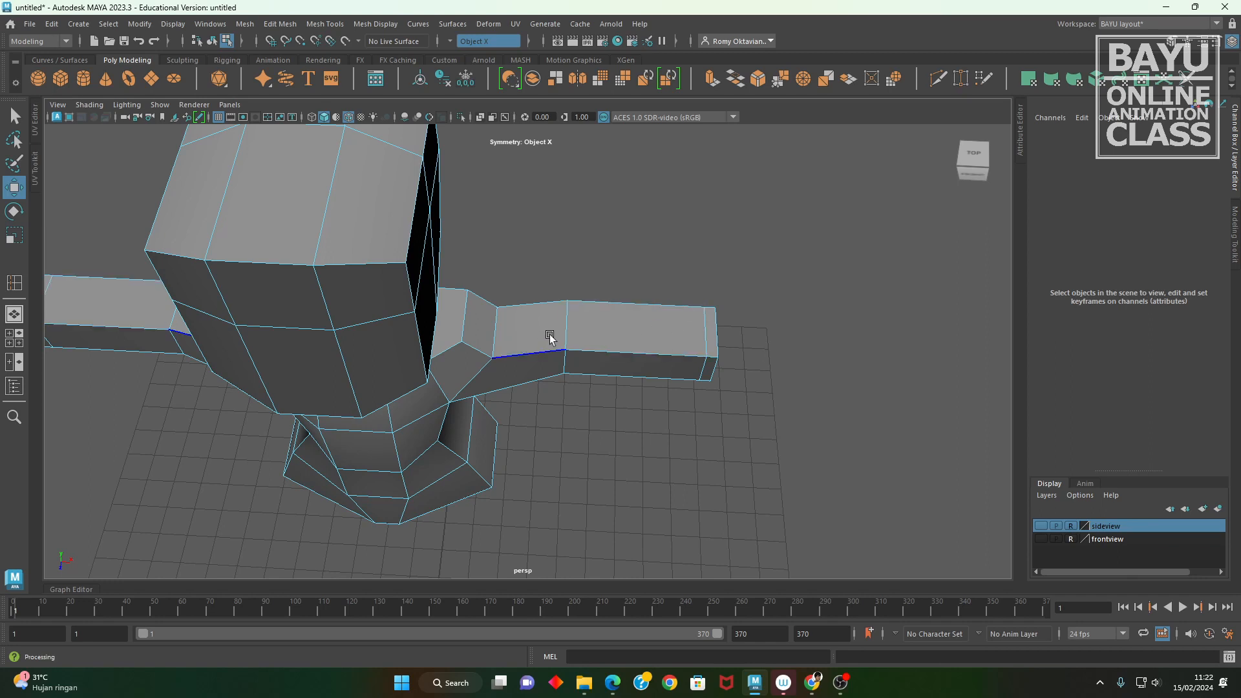
double_click(570, 328)
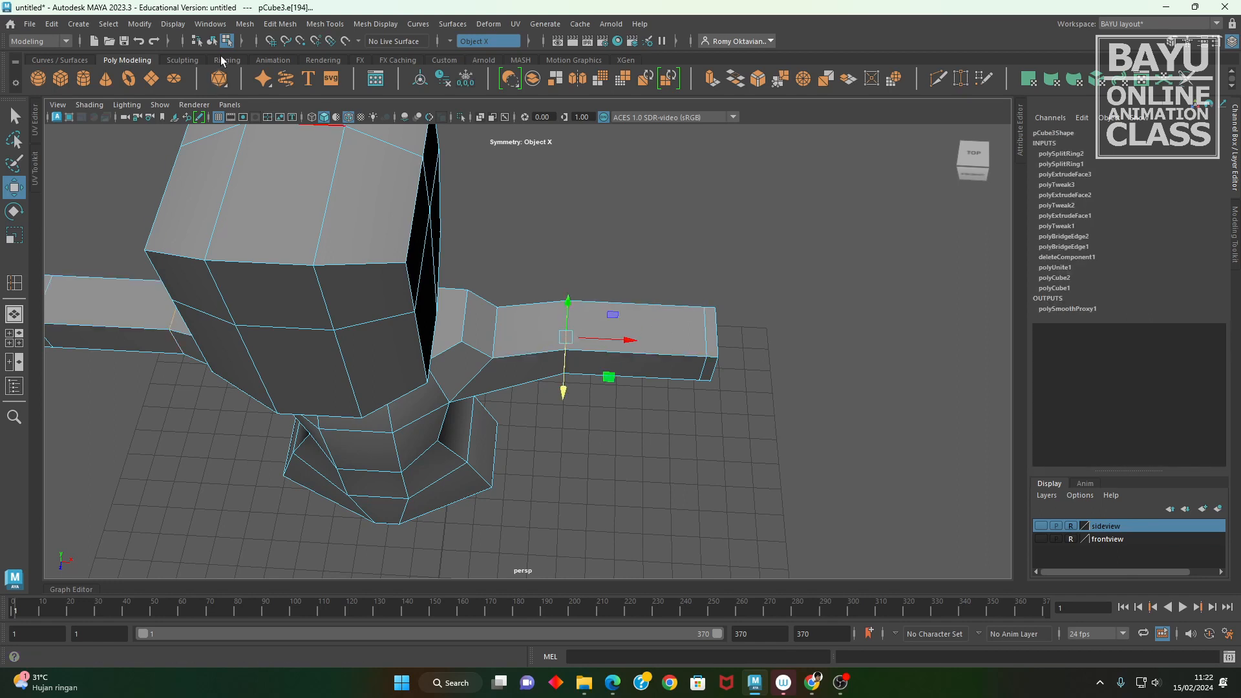
left_click(279, 24)
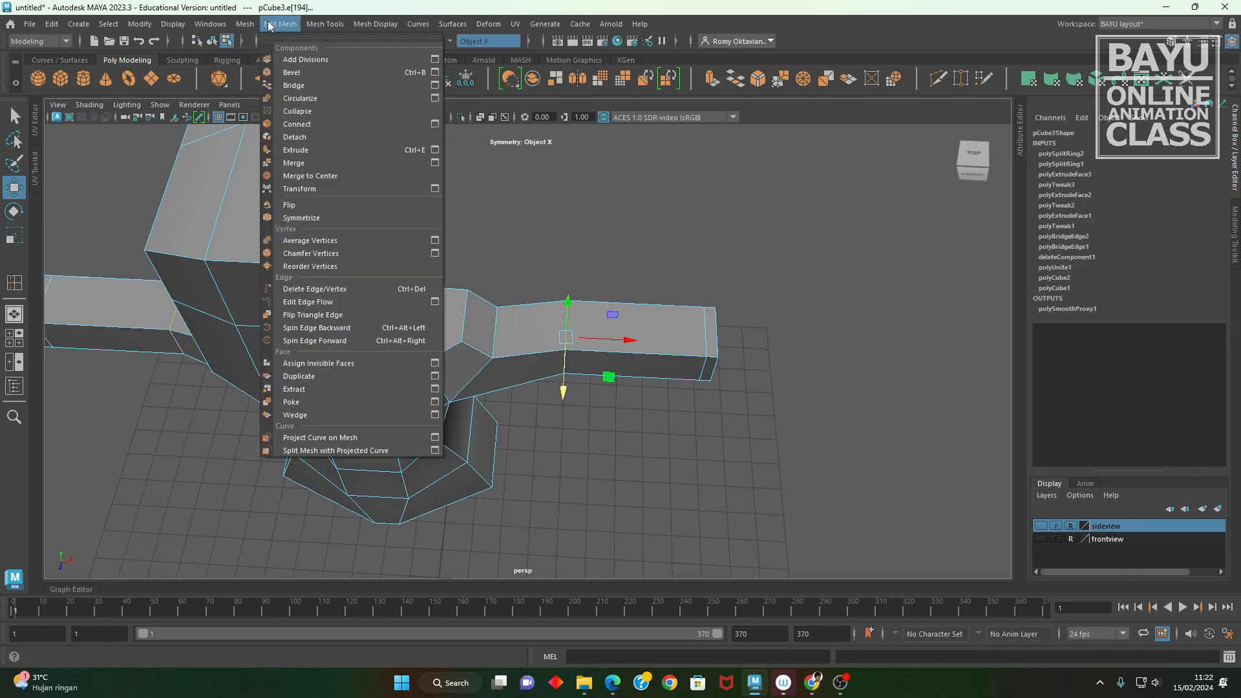
left_click(293, 72)
left_click(874, 256)
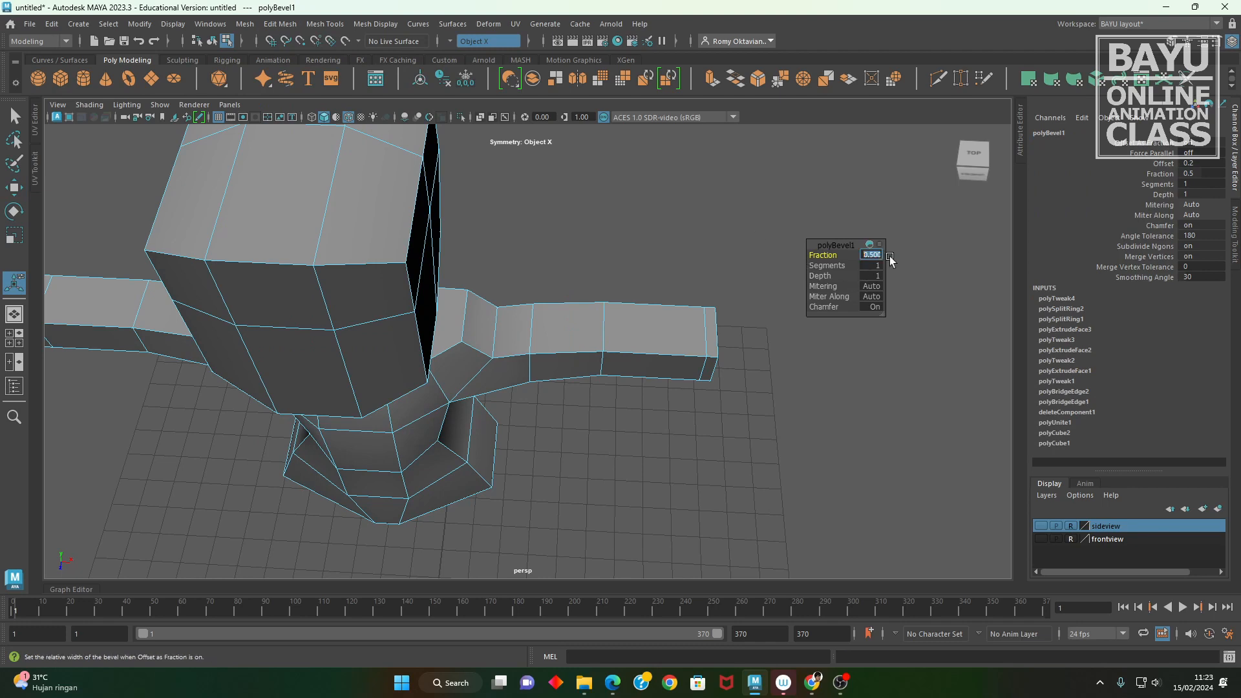
type(".2")
key("Return")
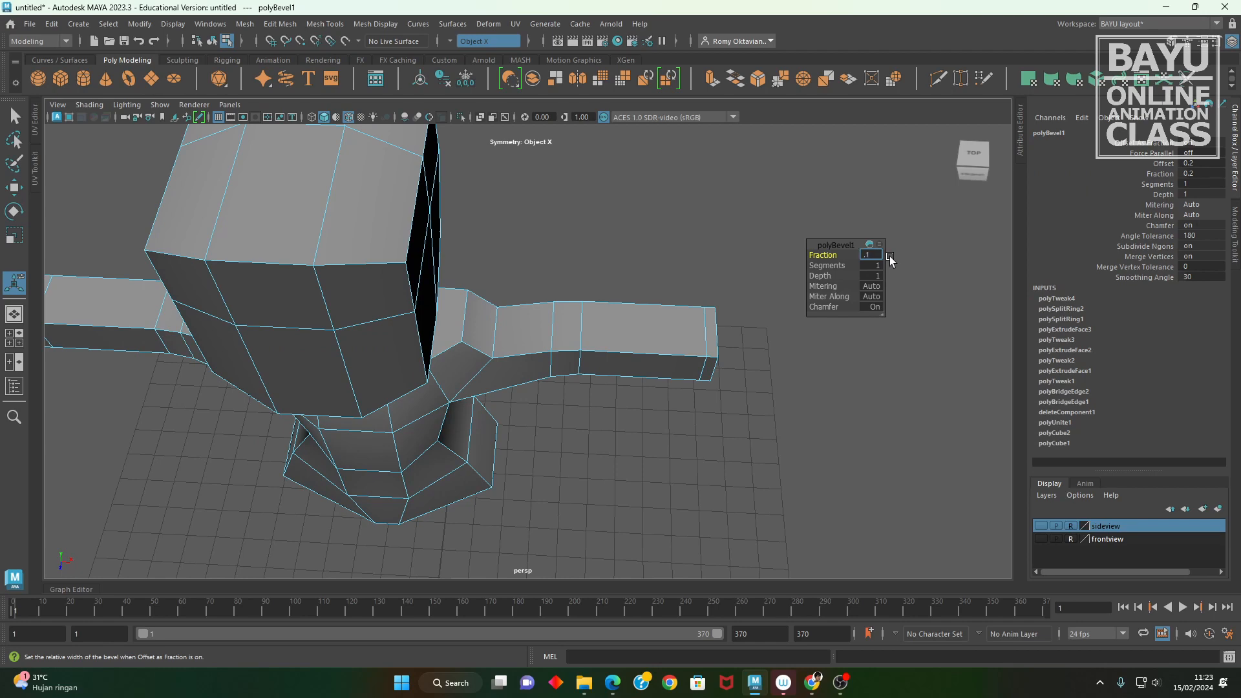
key("Return")
- Examine the bevelled elbows on the smoothed proxy mesh and the low-poly model from several angles
left_click_drag(604, 340, 643, 343, "alt")
right_click_drag(643, 343, 242, 340, "alt")
left_click_drag(241, 341, 313, 385, "alt")
right_click_drag(313, 385, 546, 410, "alt")
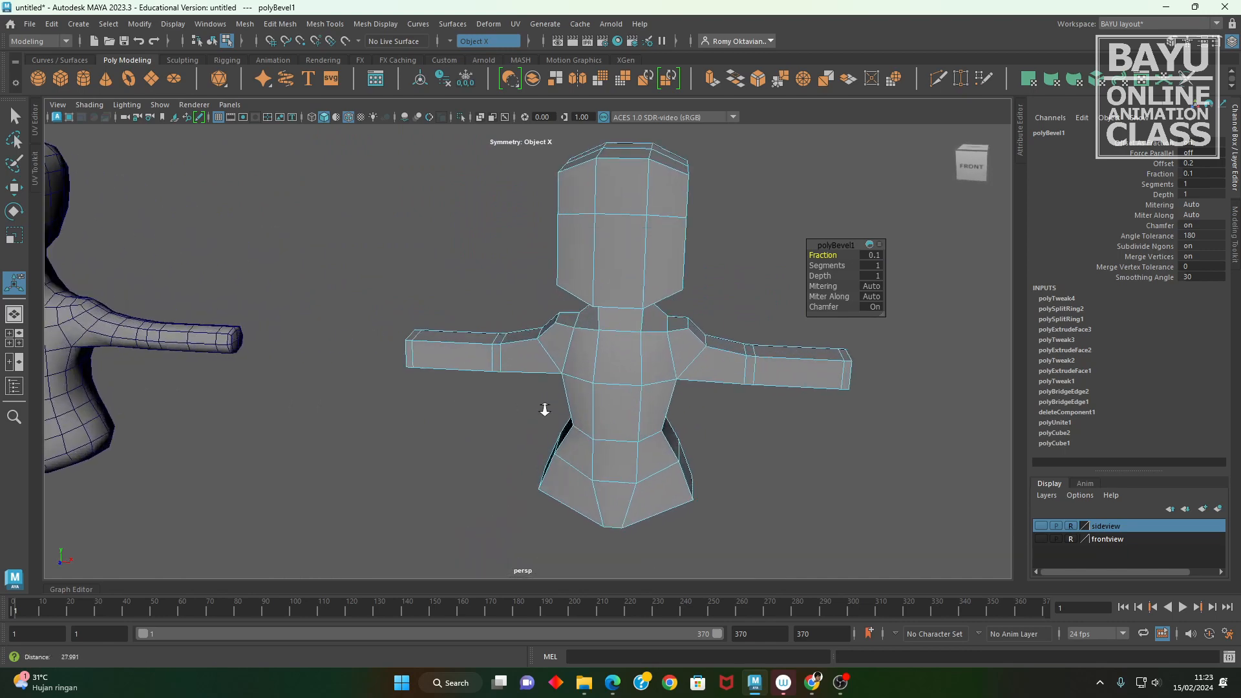
left_click_drag(545, 410, 457, 349, "alt")
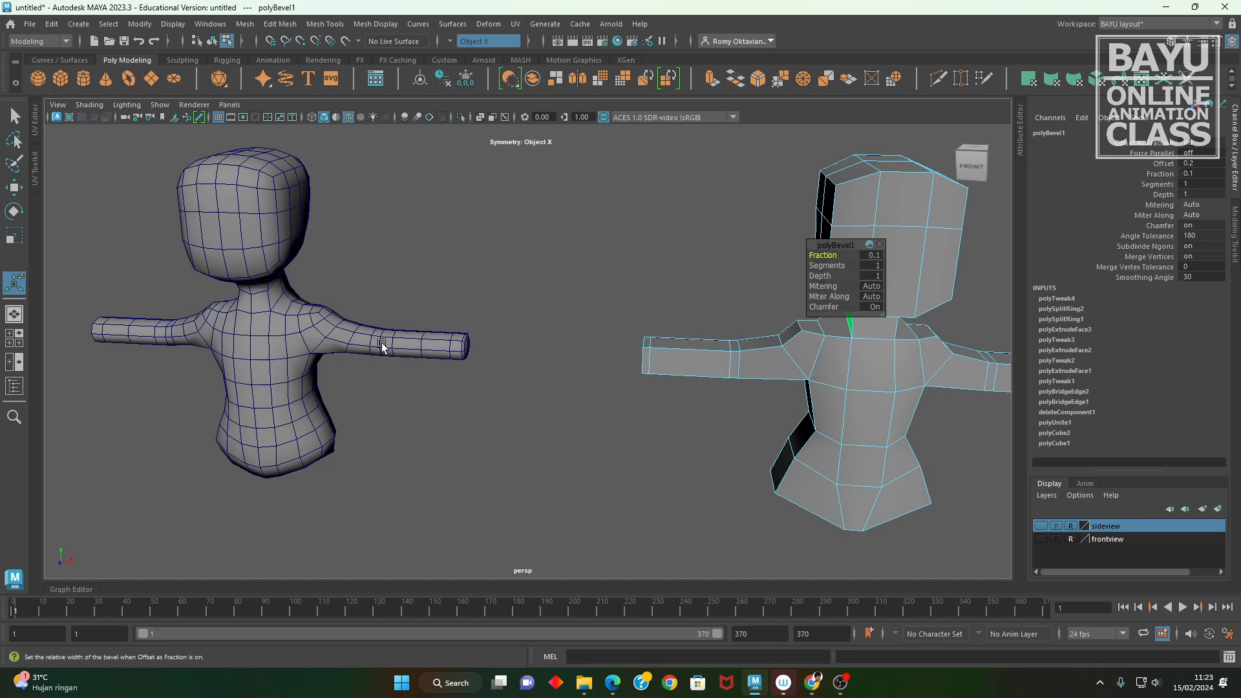
left_click_drag(697, 390, 664, 389, "alt")
middle_click_drag(665, 389, 615, 435, "alt")
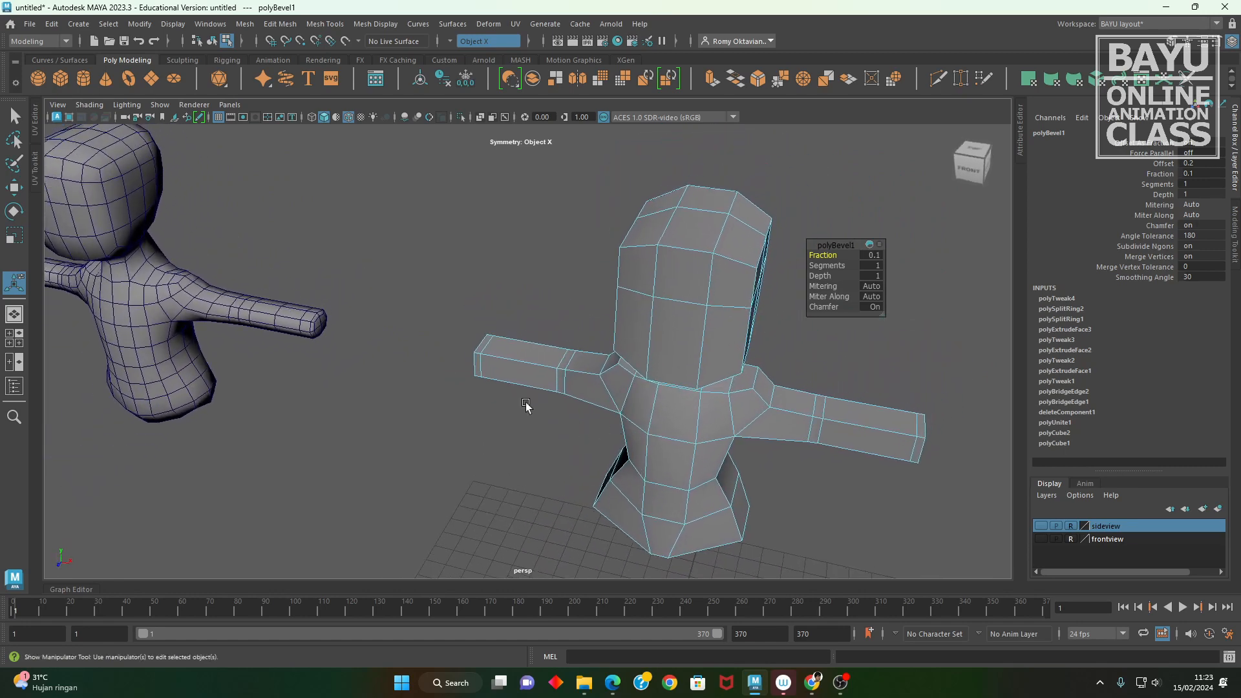
left_click_drag(657, 408, 637, 342, "alt")
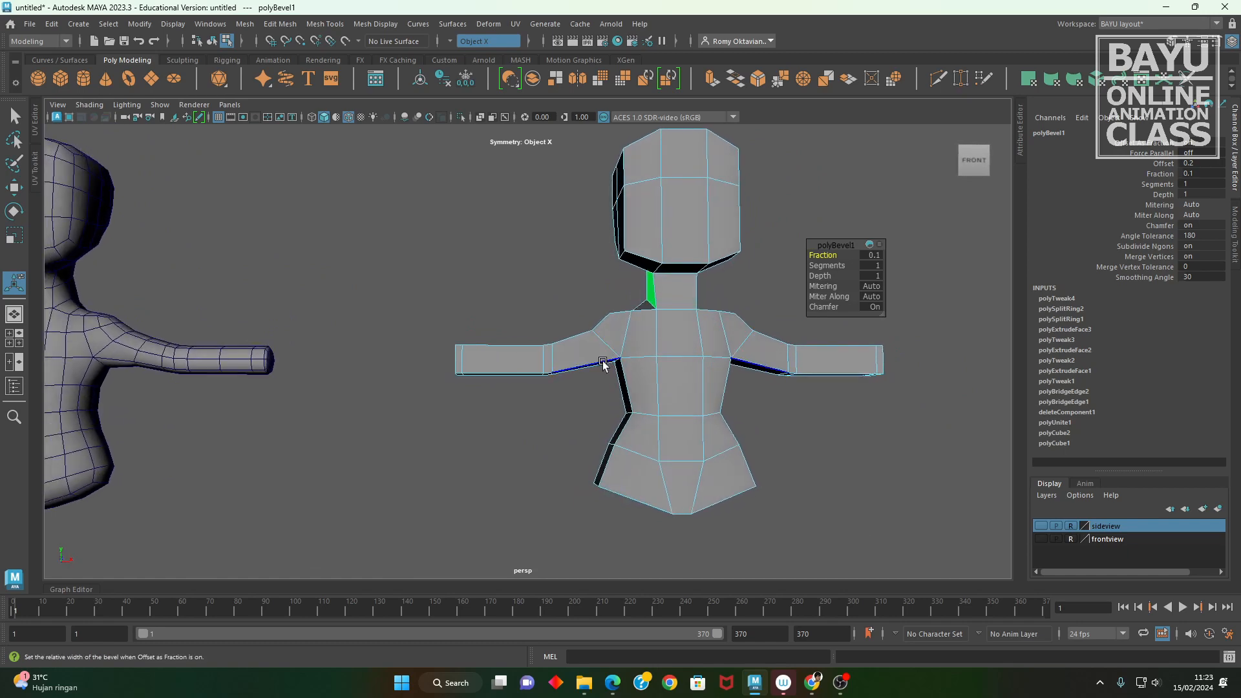
- Insert an edge loop around each upper arm close to the shoulder and check it on the smoothed proxy mesh
middle_click_drag(857, 413, 621, 353, "alt")
left_click_drag(621, 353, 488, 399, "alt")
right_click_drag(575, 382, 718, 360, "alt")
left_click(325, 24)
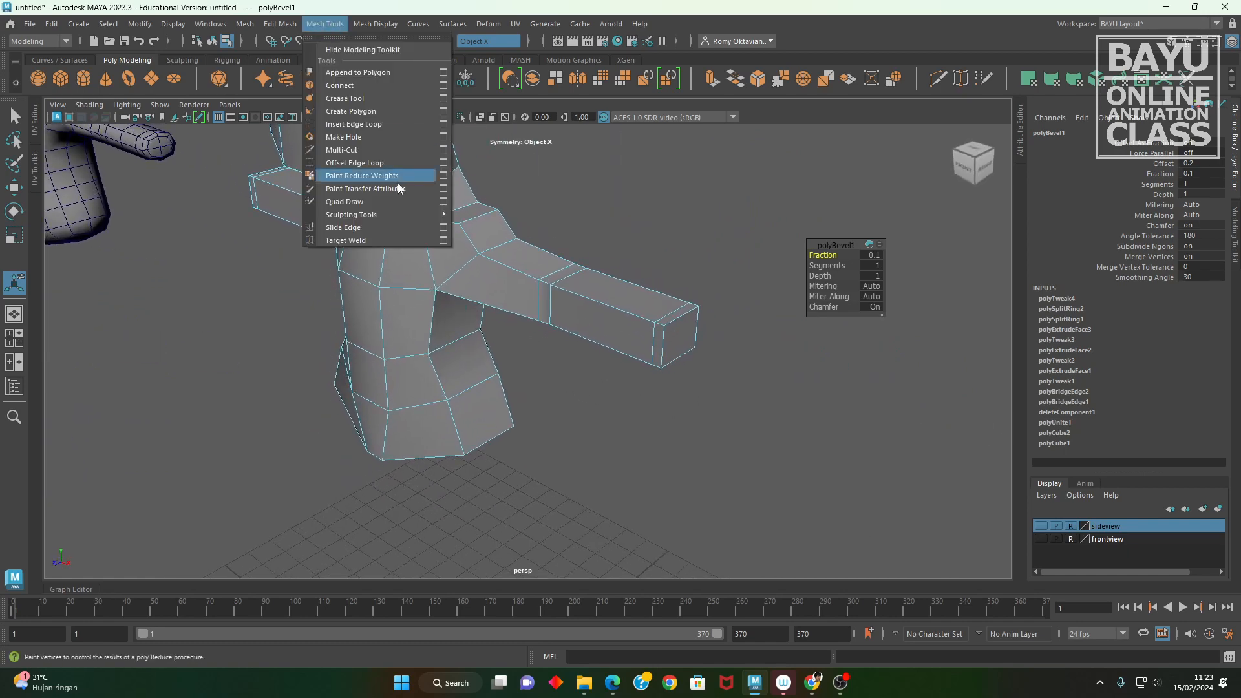
left_click(365, 127)
left_click_drag(507, 234, 460, 330, "alt")
right_click_drag(460, 329, 494, 335, "alt")
left_click_drag(494, 335, 514, 384, "alt")
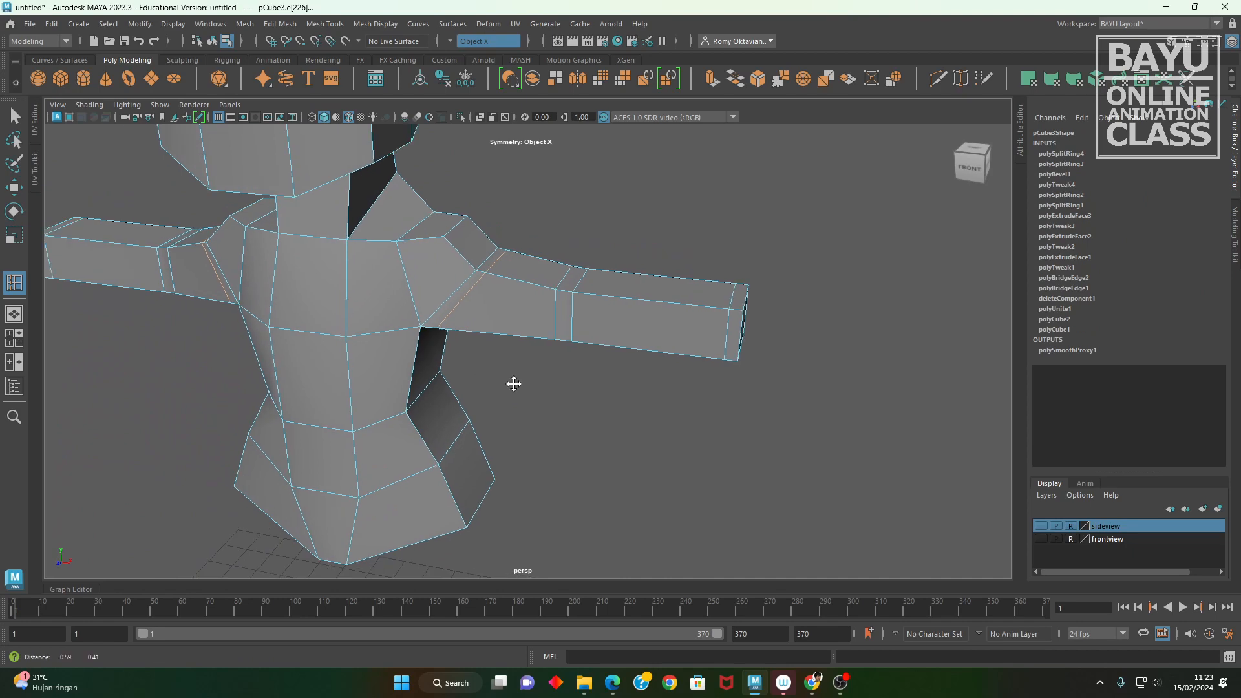
middle_click_drag(514, 384, 881, 458, "alt")
right_click_drag(881, 457, 285, 399, "alt")
left_click_drag(285, 399, 436, 365, "alt")
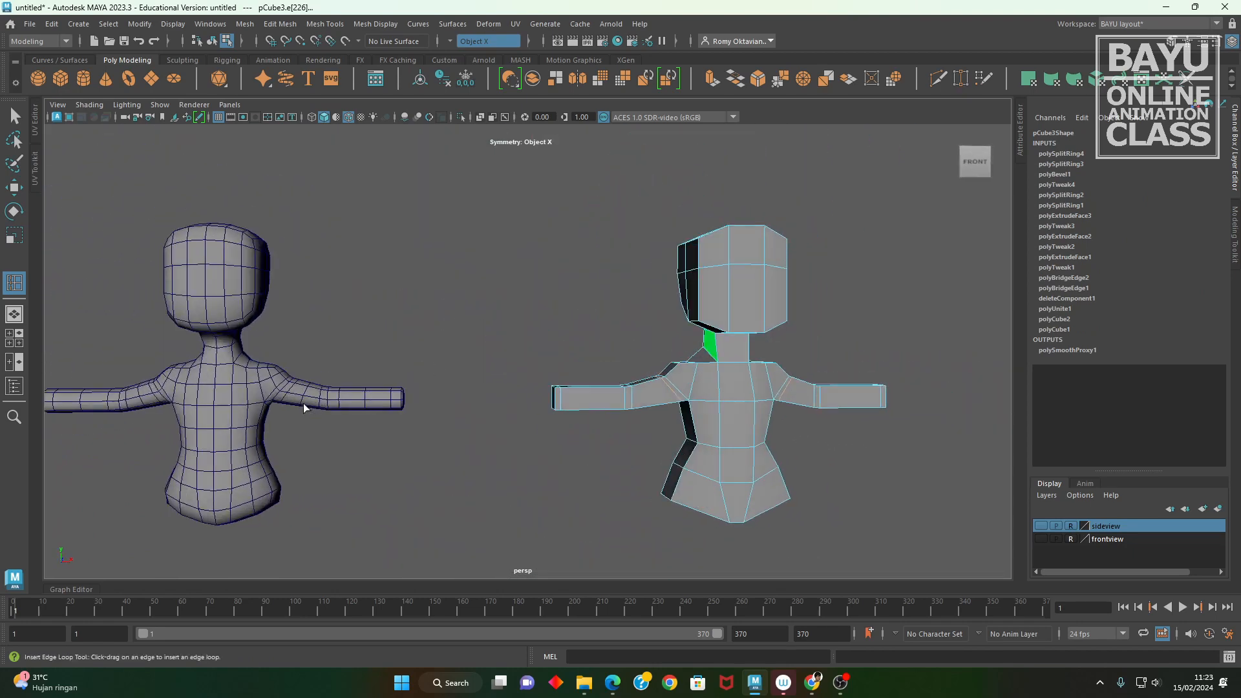
- Select the vertices at the wrist ends of both arms on the low-poly model
left_click_drag(549, 438, 443, 401, "alt")
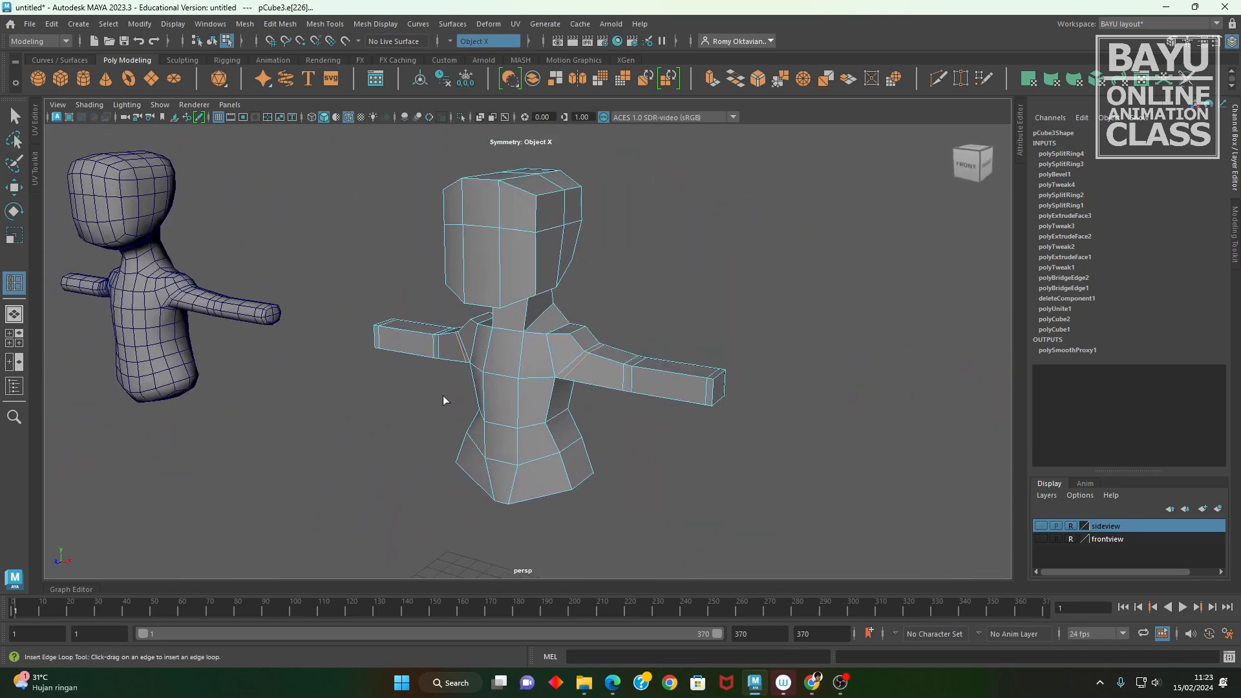
left_click_drag(657, 429, 726, 355, "alt")
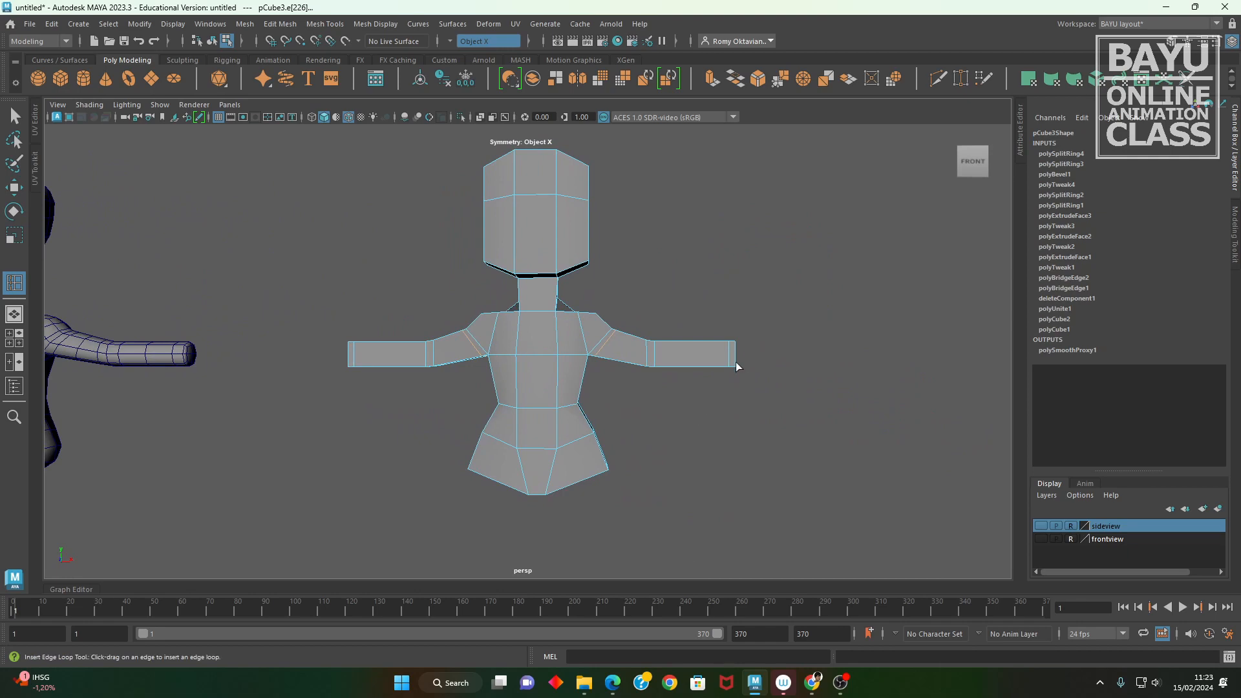
key("w")
right_click_drag(805, 278, 770, 273)
left_click_drag(773, 276, 704, 396)
- Examine the low-poly model and the smoothed proxy around the arms and hips from several angles
left_click_drag(754, 365, 631, 434, "alt")
middle_click_drag(630, 435, 627, 446, "alt")
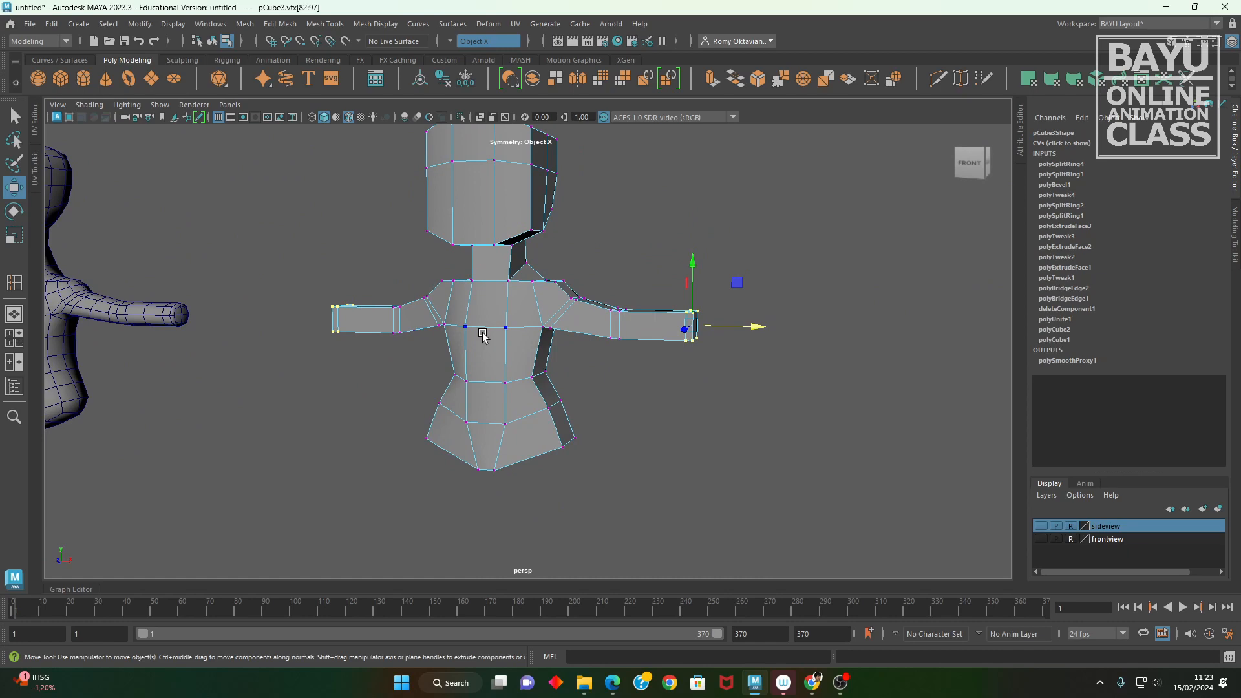
left_click_drag(627, 451, 637, 352, "alt")
middle_click_drag(637, 352, 620, 385, "alt")
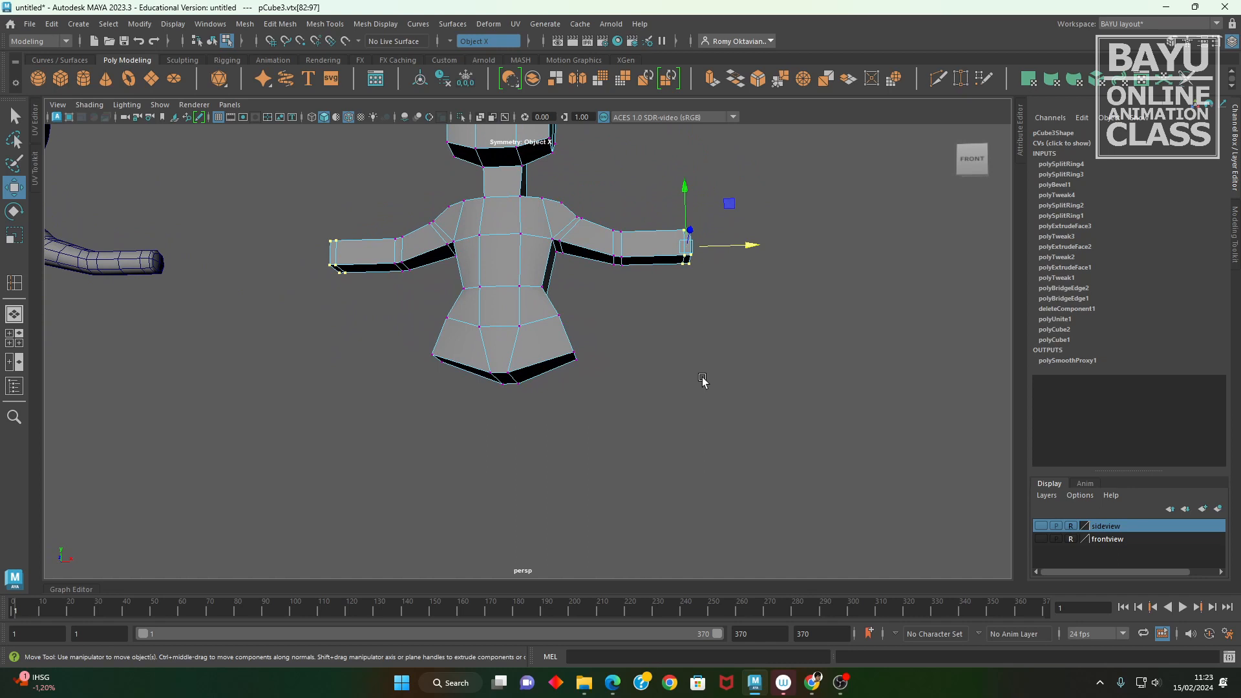
left_click_drag(692, 385, 572, 453, "alt")
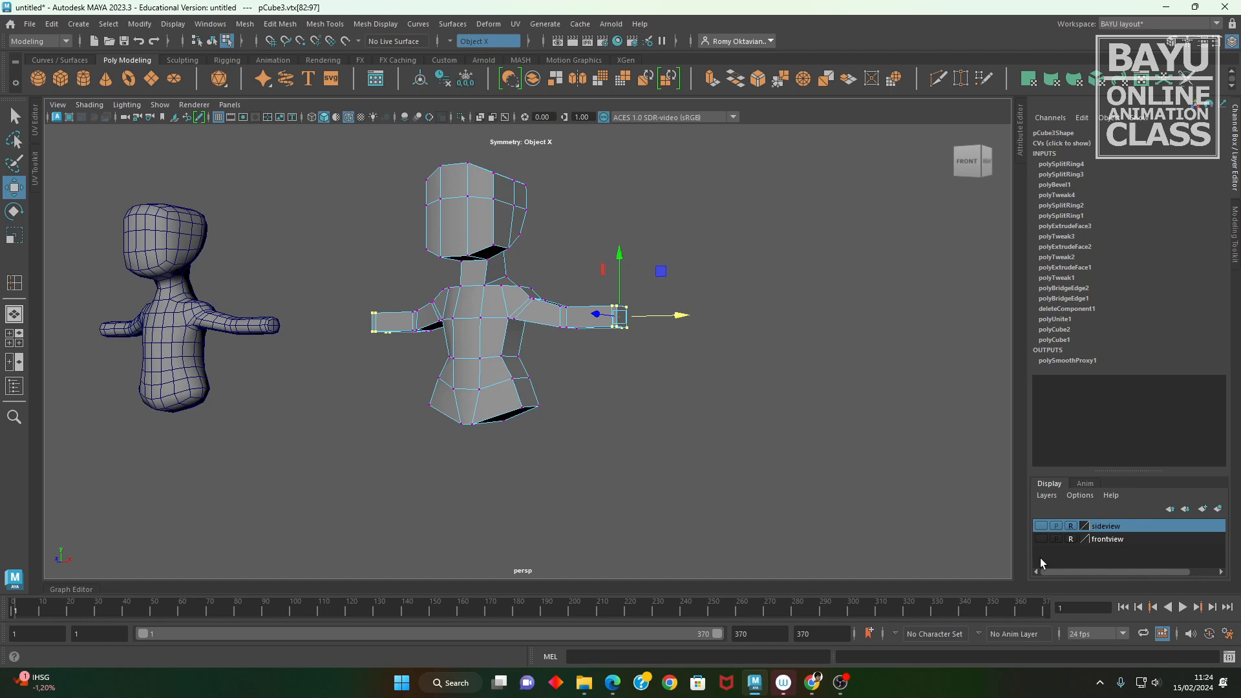
middle_click_drag(505, 383, 535, 394, "alt")
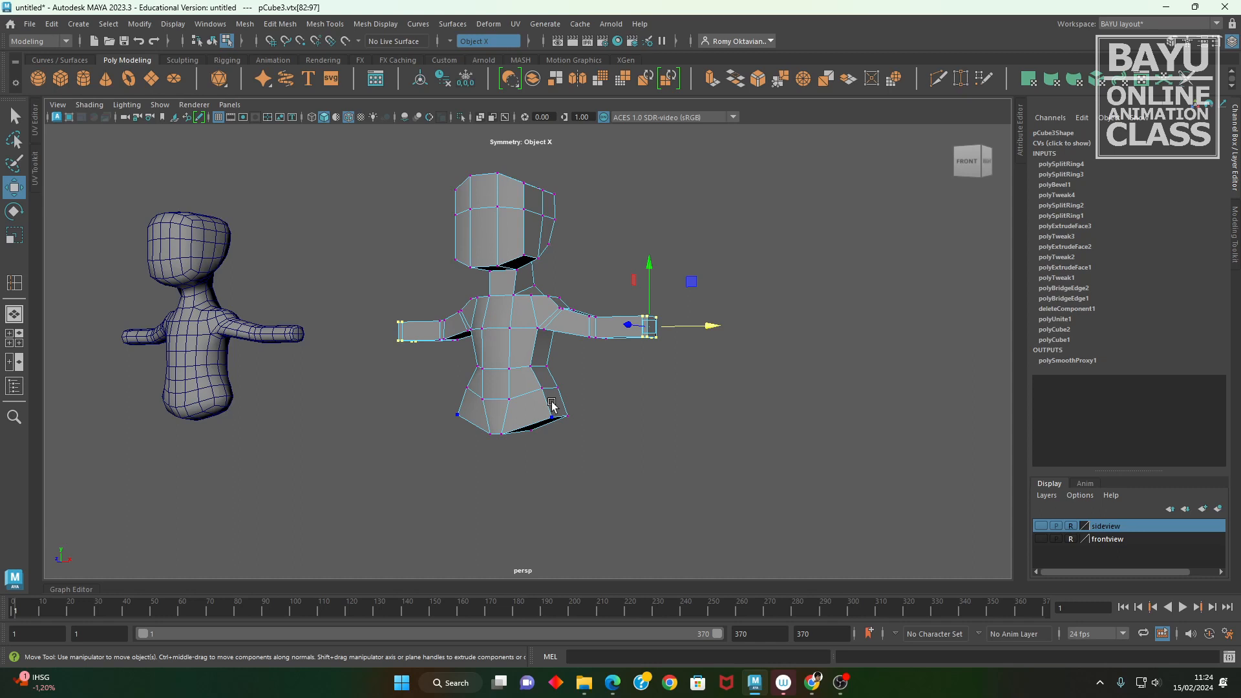
middle_click_drag(723, 382, 721, 371, "alt")
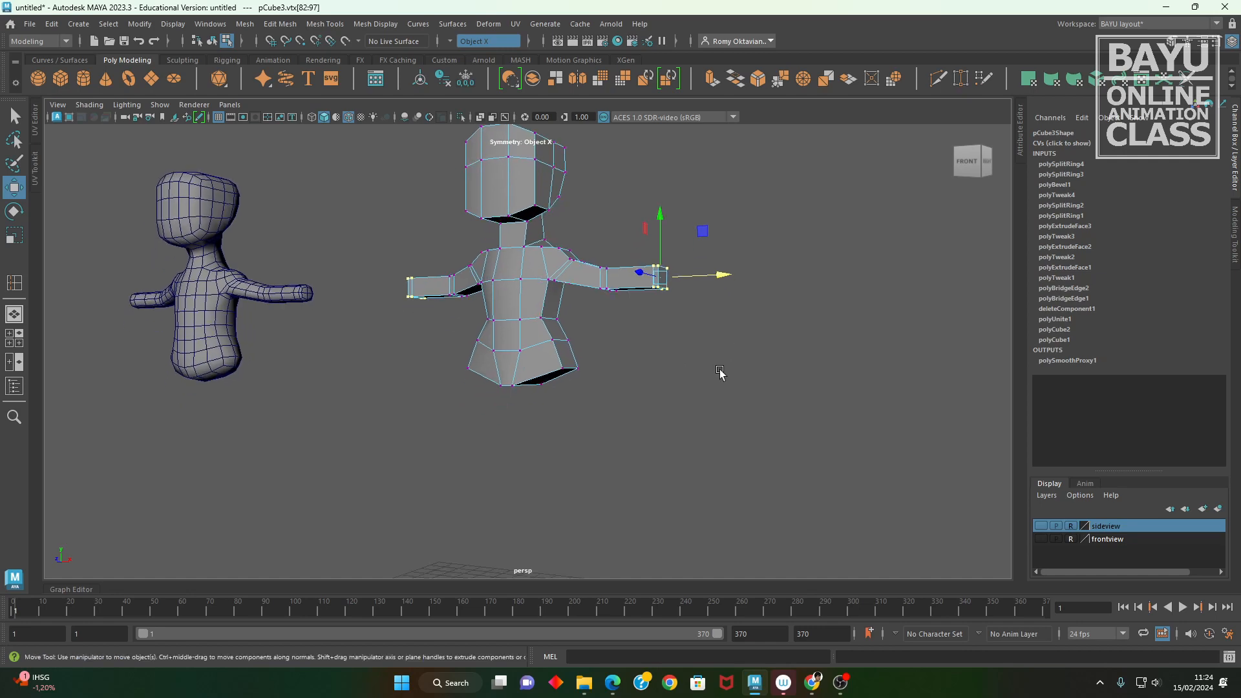
- Show the frontview reference layer and frame the hips and legs of the sketch behind the model
left_click_drag(720, 371, 744, 381, "alt")
left_click(1041, 539)
middle_click_drag(711, 494, 670, 358, "alt")
left_click_drag(669, 391, 614, 369, "alt")
middle_click_drag(615, 369, 616, 393, "alt")
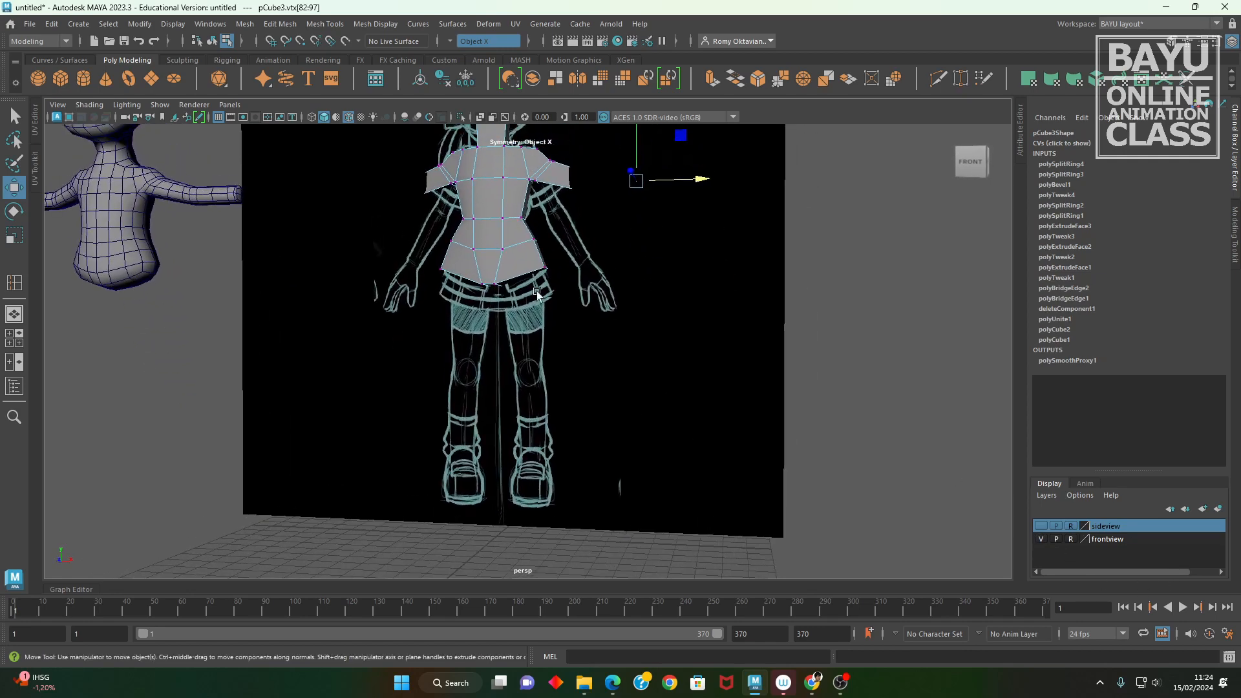
left_click_drag(628, 452, 576, 407, "alt")
- Select the underside faces of the hips on both sides and extrude them for the legs
right_click(835, 219)
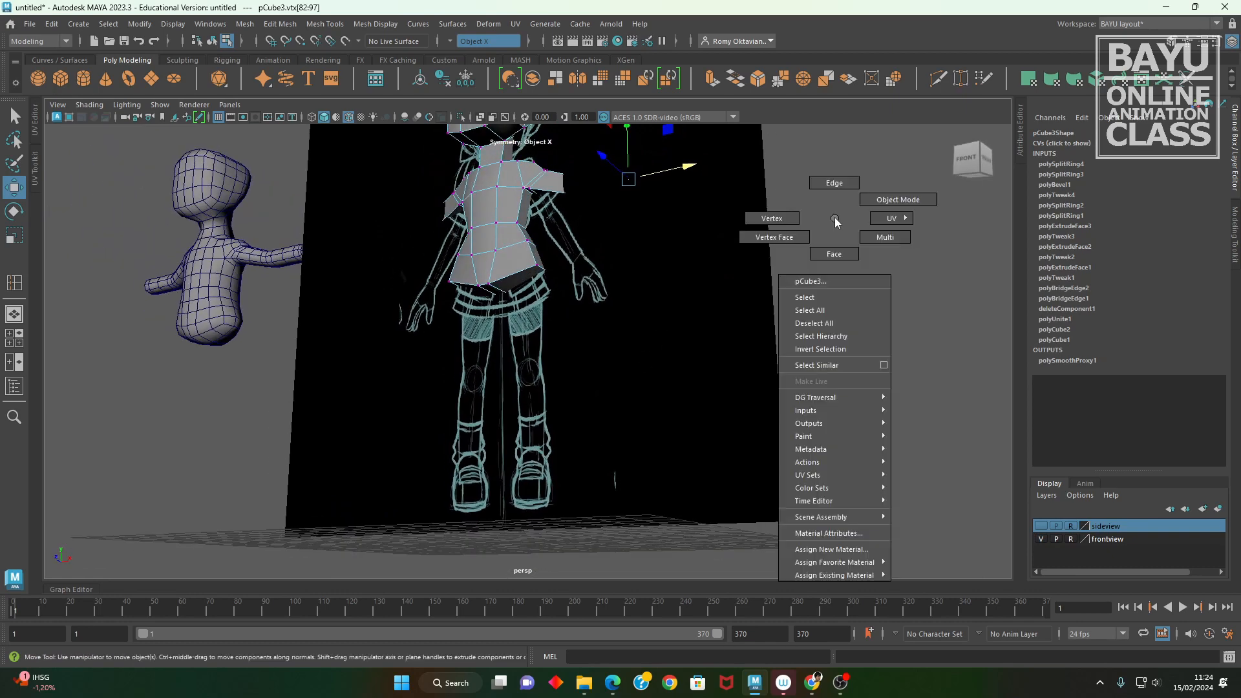
right_click_drag(840, 258, 840, 259)
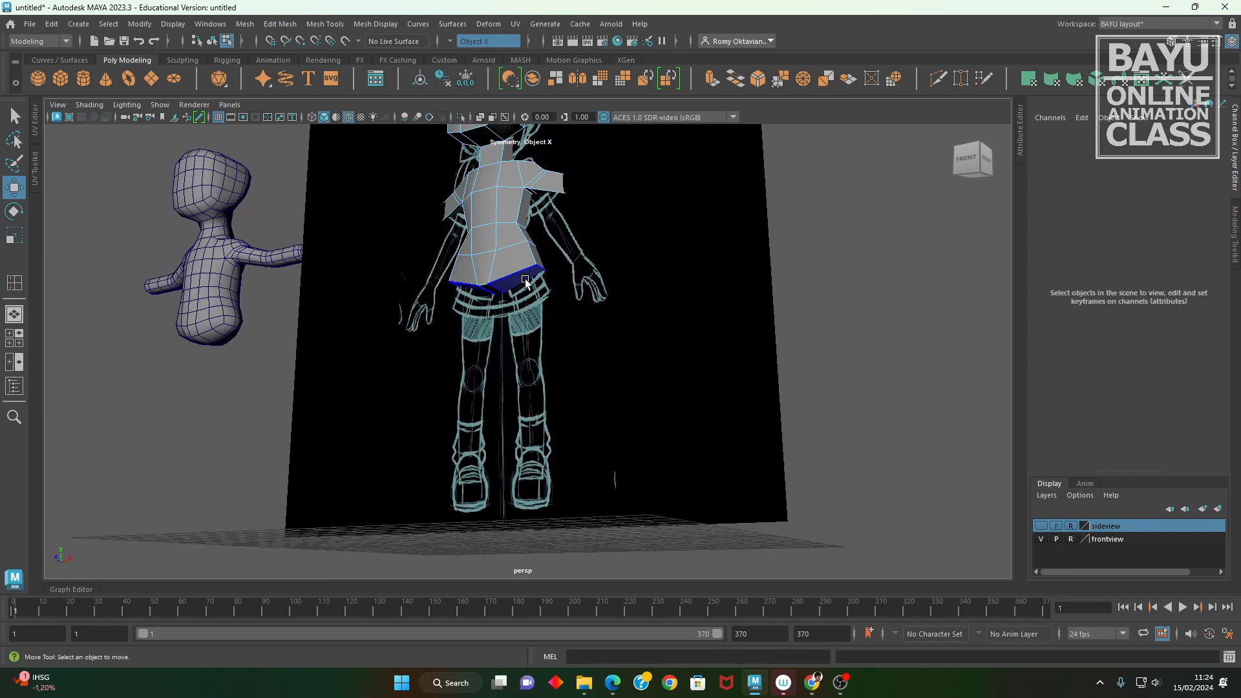
left_click(526, 283)
left_click_drag(545, 343, 587, 370, "alt")
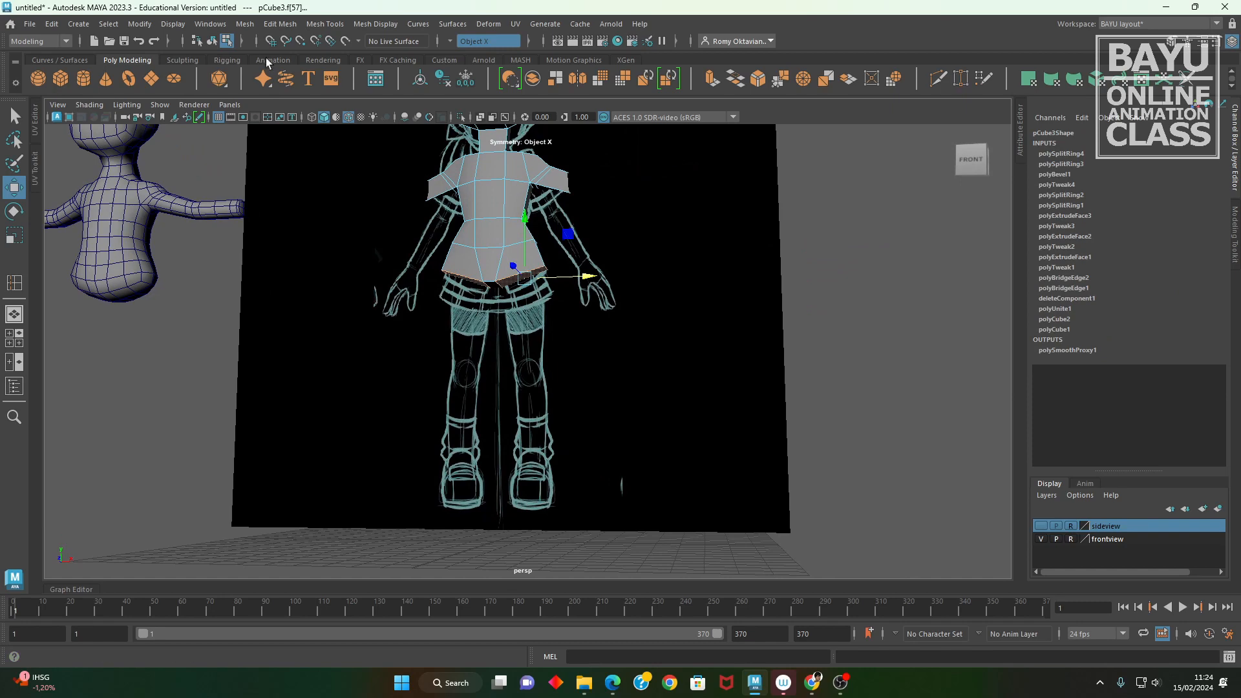
left_click(280, 24)
left_click(337, 152)
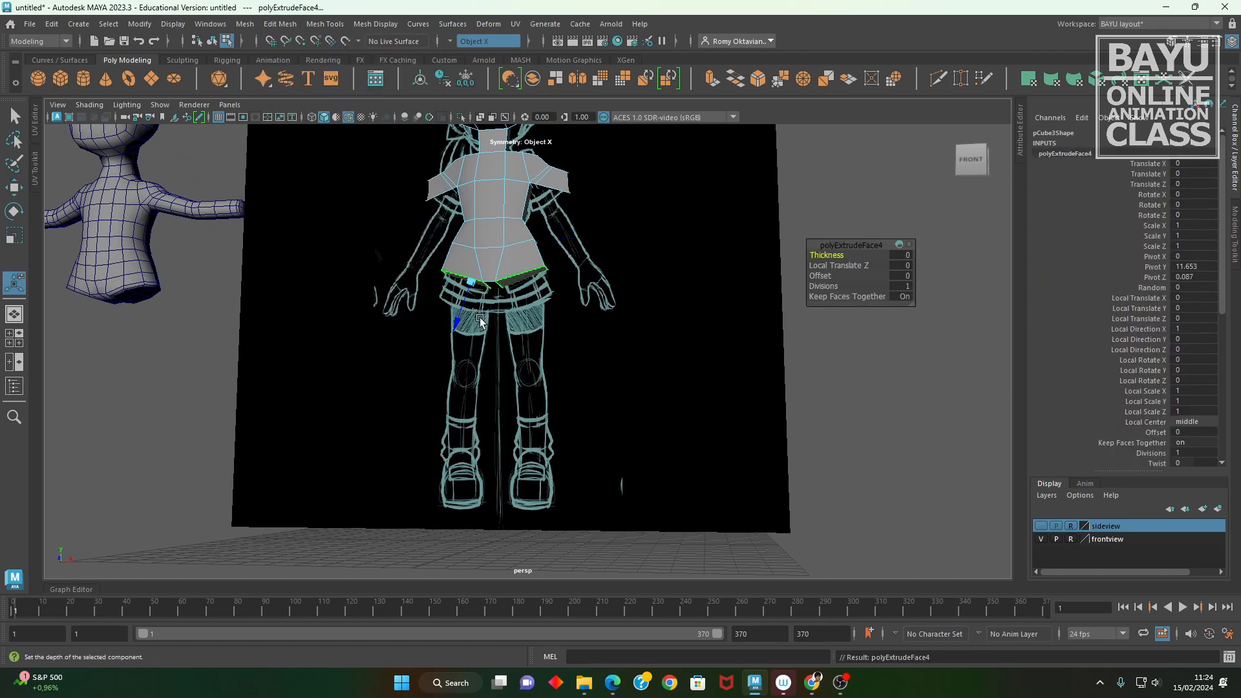
- Move the extruded hip faces down and outward to form two spread legs reaching towards the ankles
scroll(626, 438, "up", 2)
key("w")
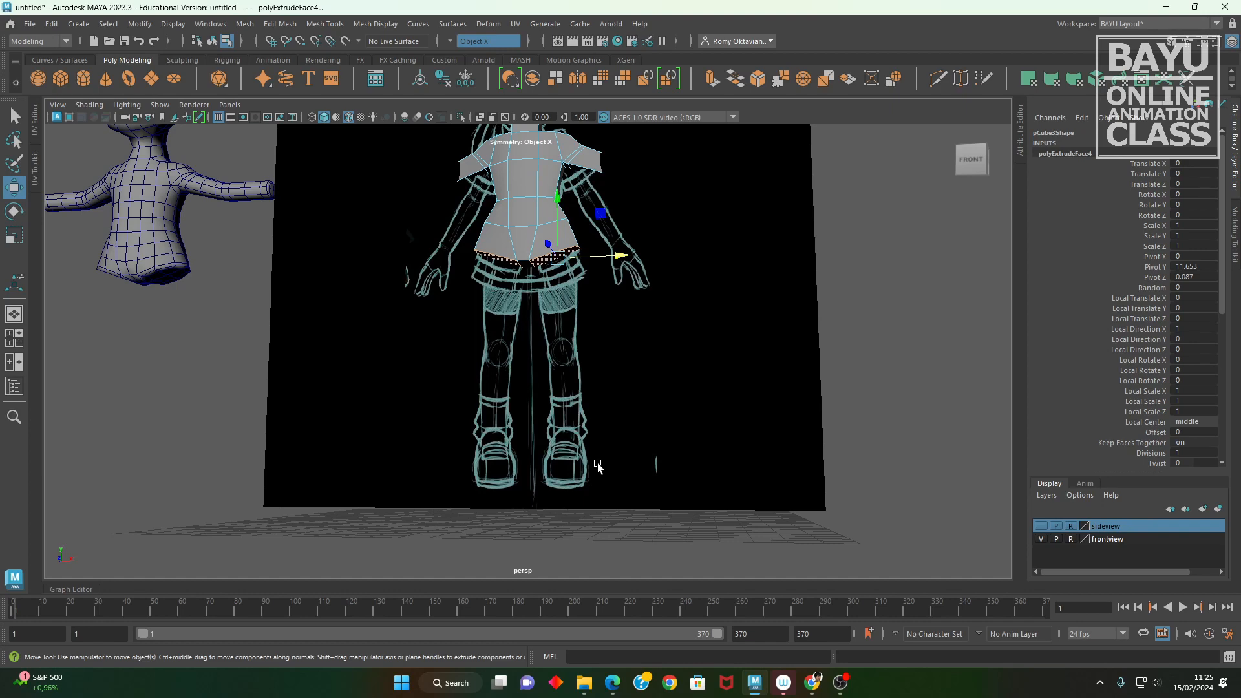
left_click_drag(560, 322, 534, 344, "alt")
left_click_drag(569, 229, 582, 249, "alt")
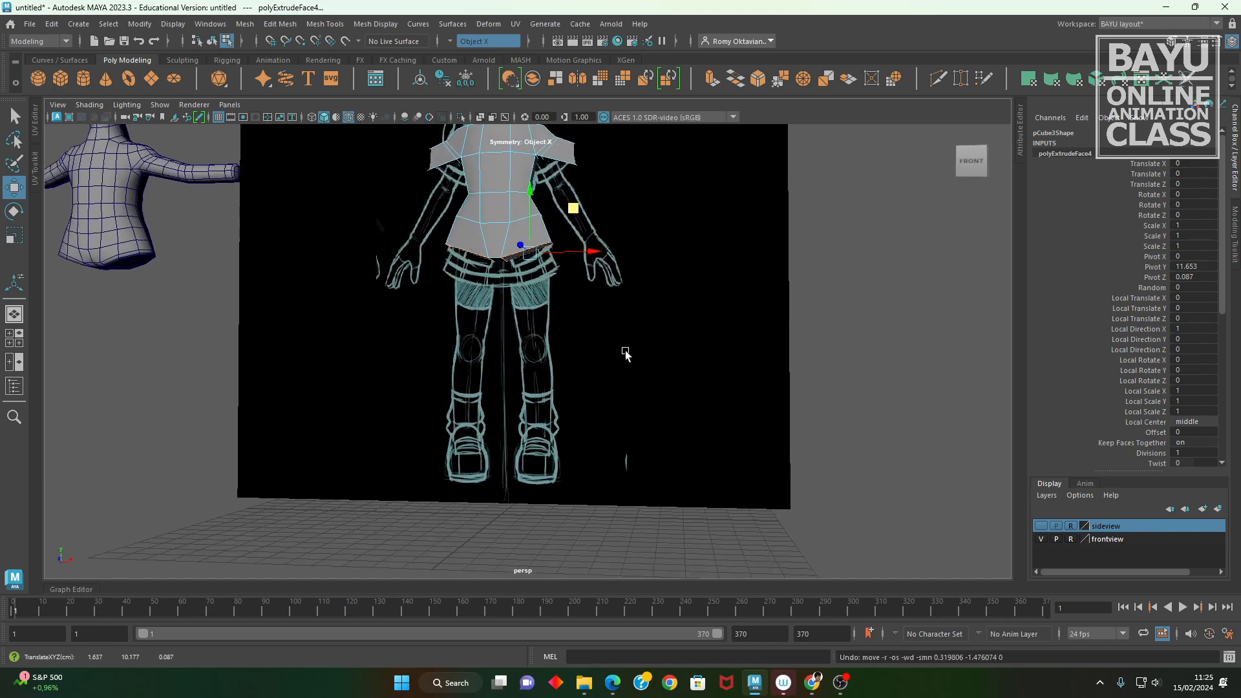
left_click_drag(626, 349, 614, 348, "alt")
left_click(844, 302)
left_click(528, 256)
left_click_drag(569, 278, 586, 340, "alt")
left_click_drag(577, 208, 627, 382, "shift")
middle_click_drag(571, 476, 555, 444, "alt")
left_click_drag(555, 443, 543, 445, "alt")
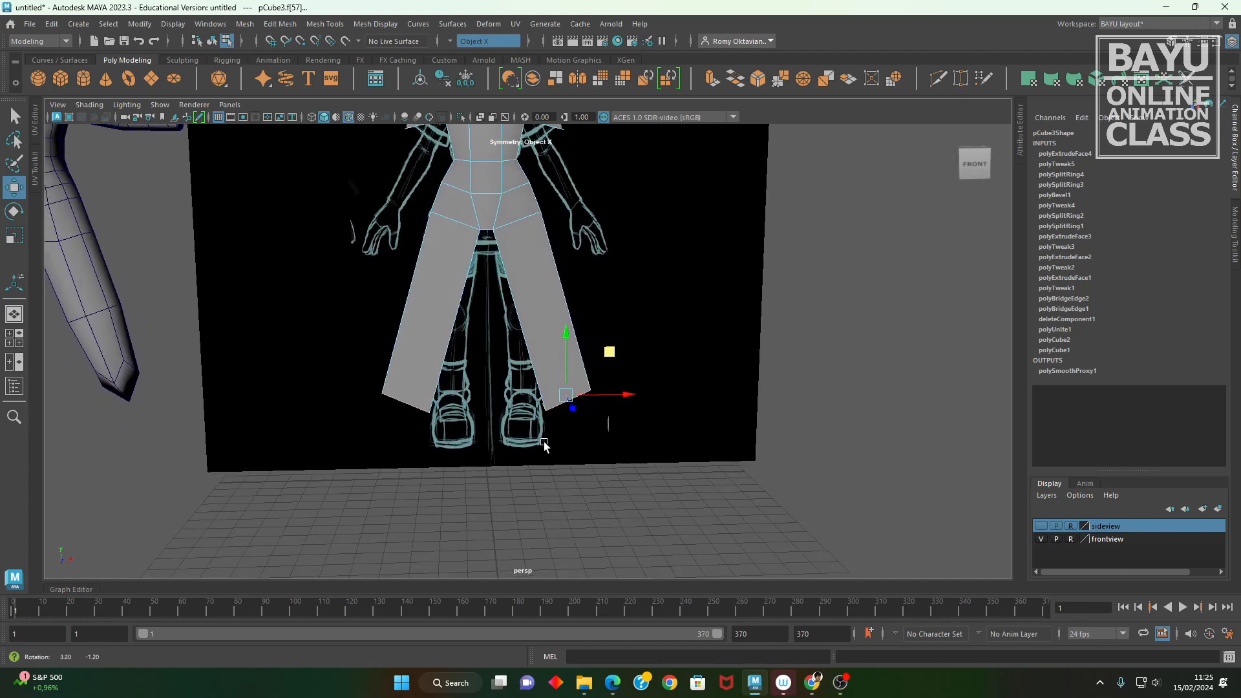
- Flatten the bottom faces of both legs vertically with the Scale tool and compare them with the front reference sketch
key("r")
left_click_drag(566, 335, 934, 541)
left_click(1040, 539)
left_click_drag(636, 530, 515, 495, "alt")
right_click_drag(514, 495, 621, 481, "alt")
middle_click_drag(621, 482, 711, 340, "alt")
left_click_drag(697, 333, 702, 365, "alt")
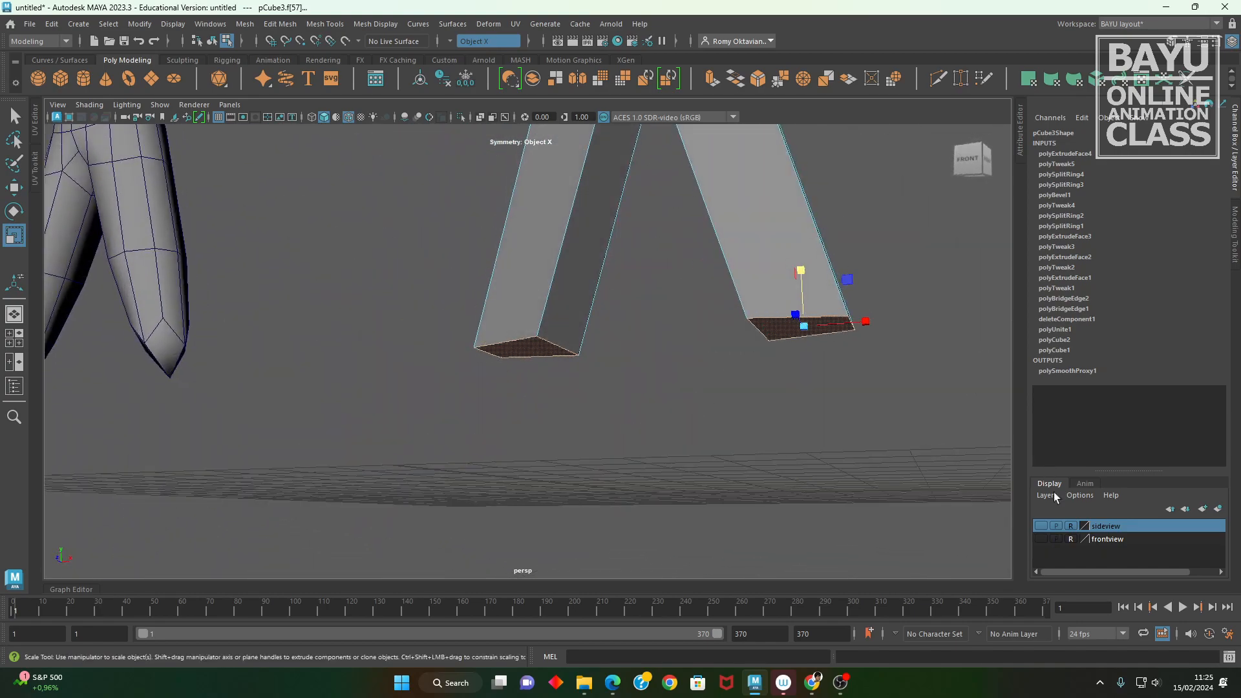
left_click(1043, 545)
left_click(1040, 539)
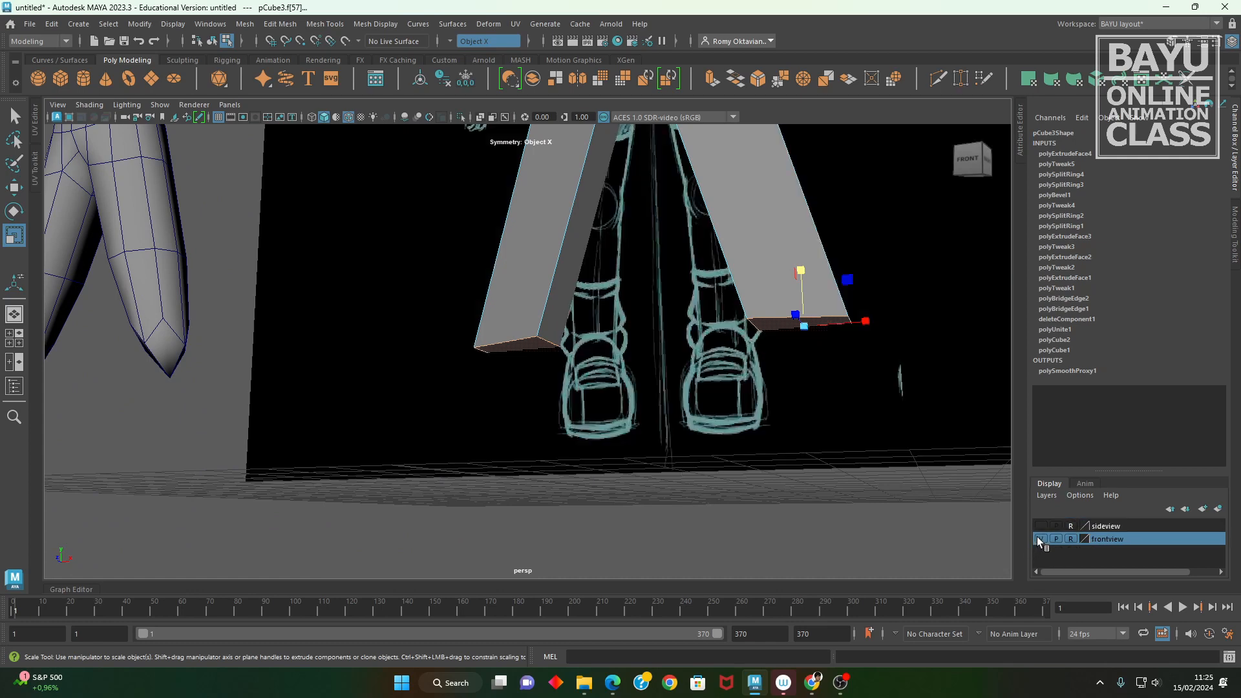
left_click_drag(734, 486, 715, 498, "alt")
middle_click_drag(715, 498, 601, 520, "alt")
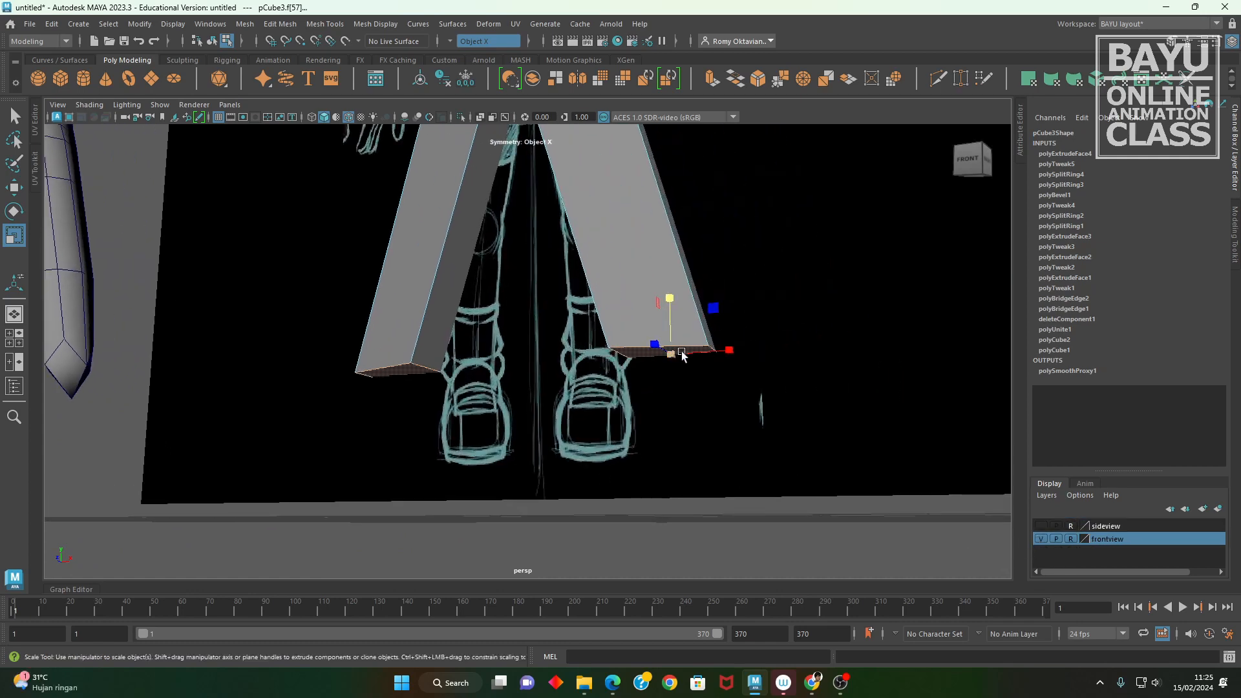
- Hide the front sketch and straighten the bottom edges of the leg ends by scaling them to 0 in depth
left_click(1042, 540)
left_click_drag(856, 512, 741, 463, "alt")
right_click_drag(788, 298, 788, 262)
left_click(609, 384)
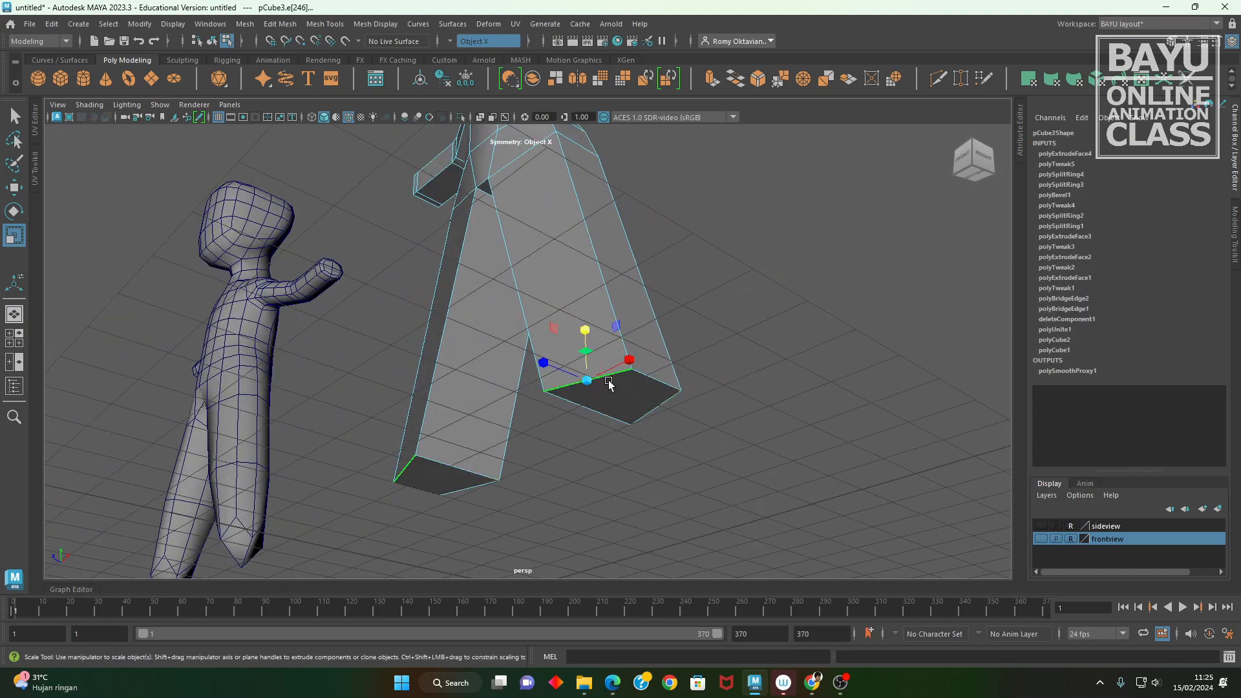
left_click_drag(601, 399, 676, 351, "alt")
left_click(633, 355)
left_click_drag(588, 331, 811, 401)
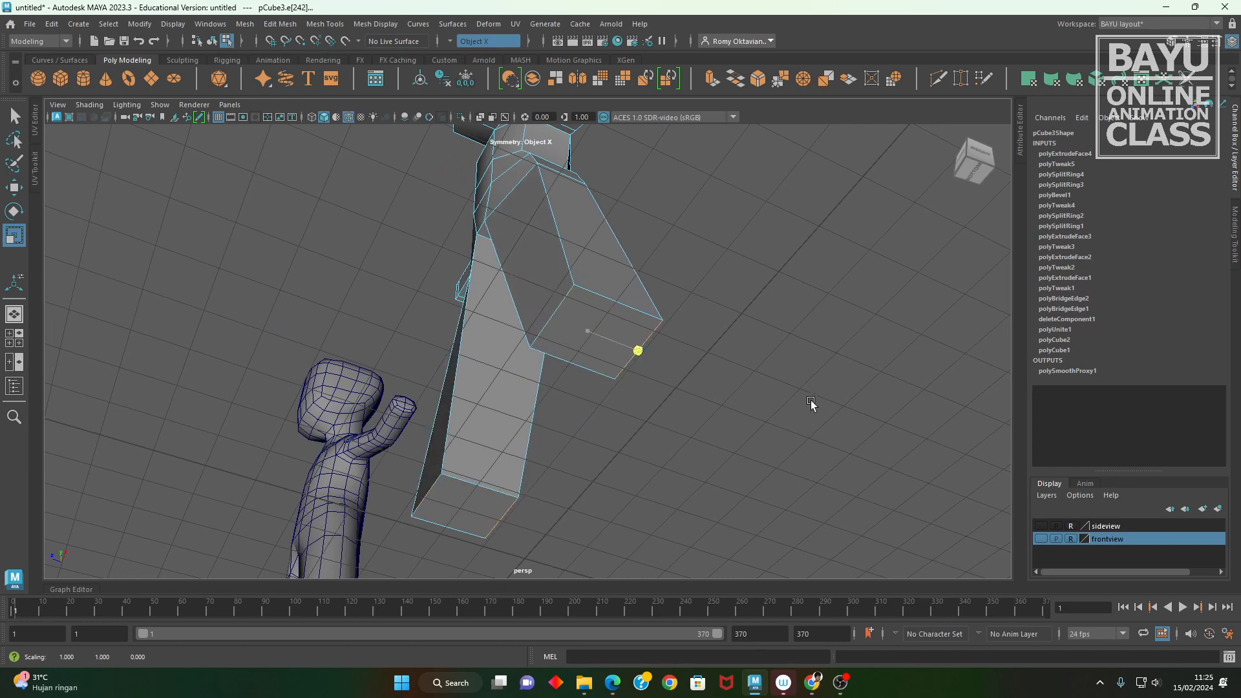
left_click(548, 322)
- Select the bottom faces of both legs and scale them down evenly to taper the legs
left_click_drag(629, 381, 491, 251, "alt")
key("w")
right_click_drag(712, 245, 712, 271)
left_click(560, 282)
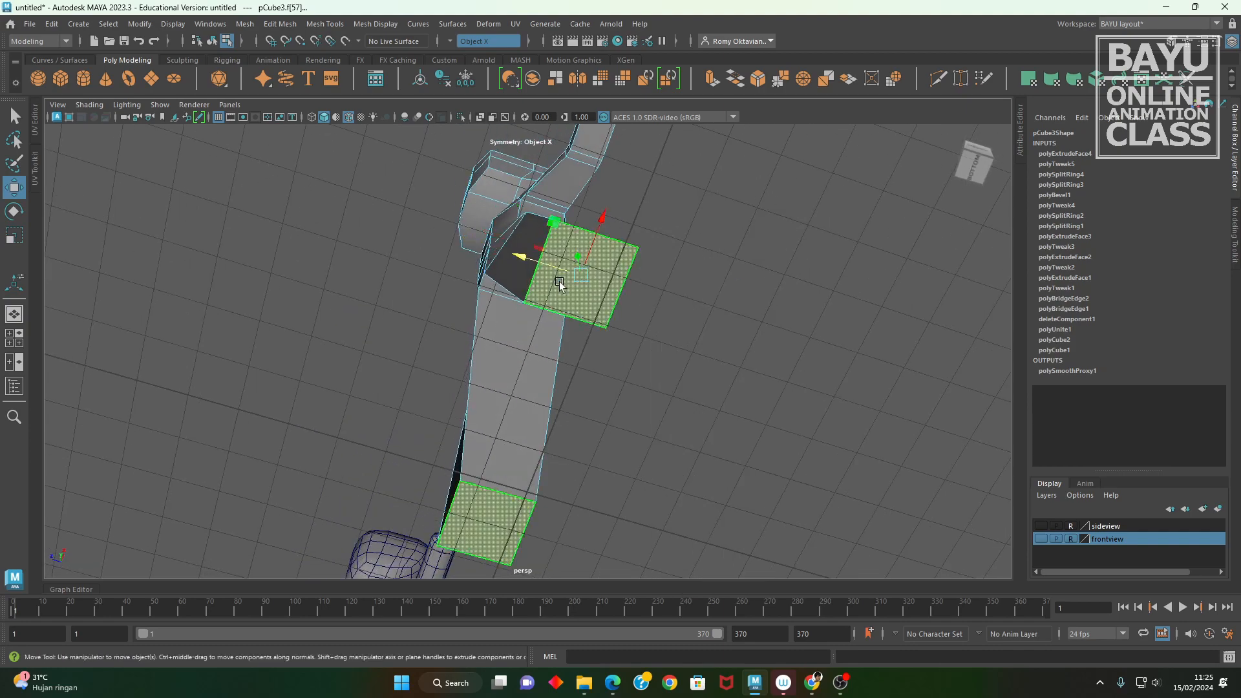
left_click_drag(633, 296, 774, 360, "alt")
key("r")
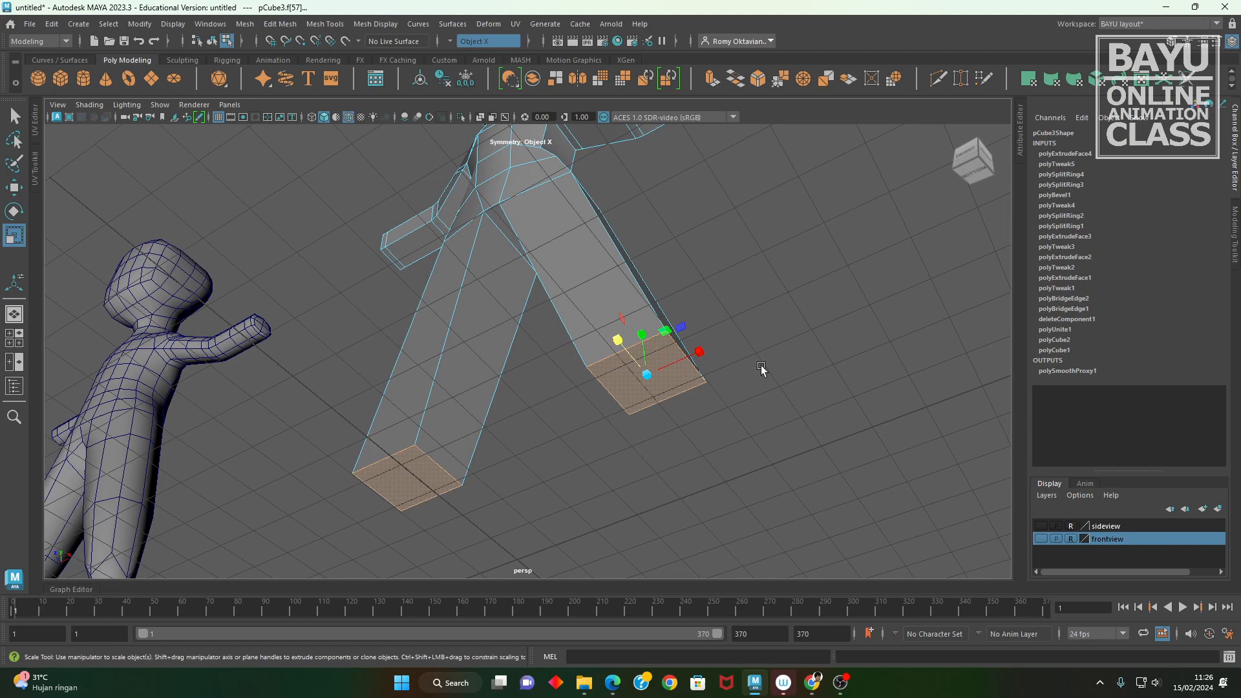
left_click_drag(651, 382, 722, 508)
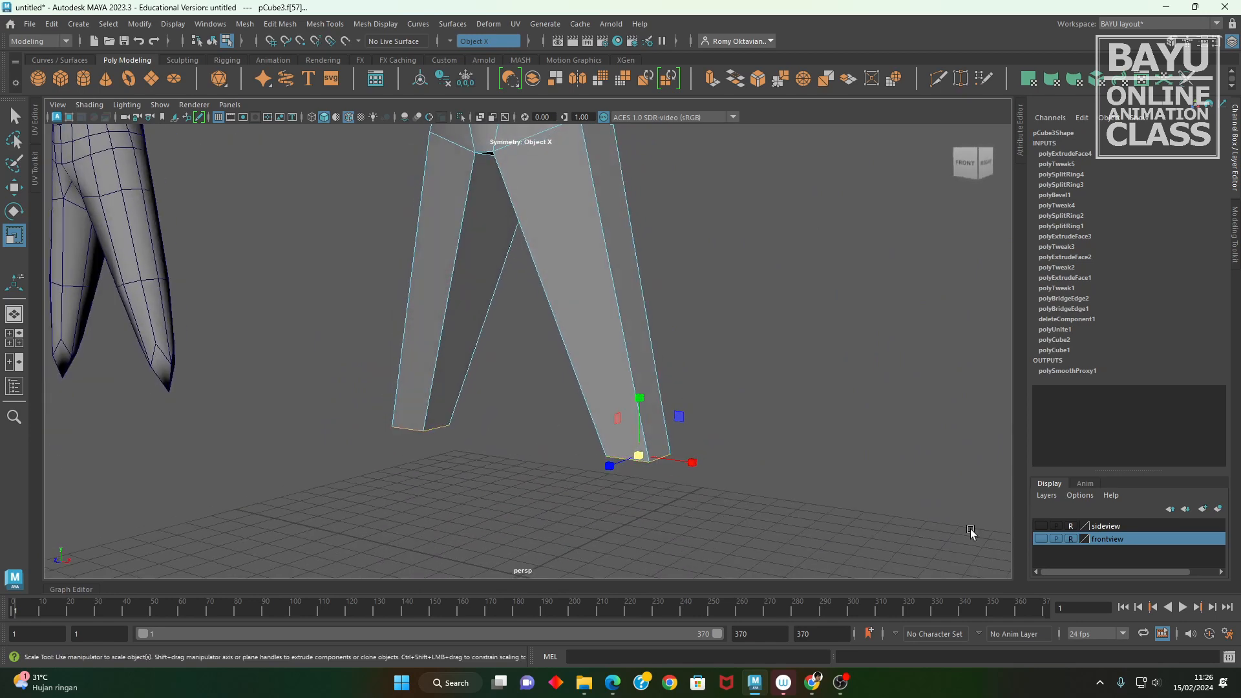
- Show the front reference sketch and lower the bottom faces of the legs slightly to ankle height
left_click(1040, 540)
left_click_drag(675, 491, 718, 455, "alt")
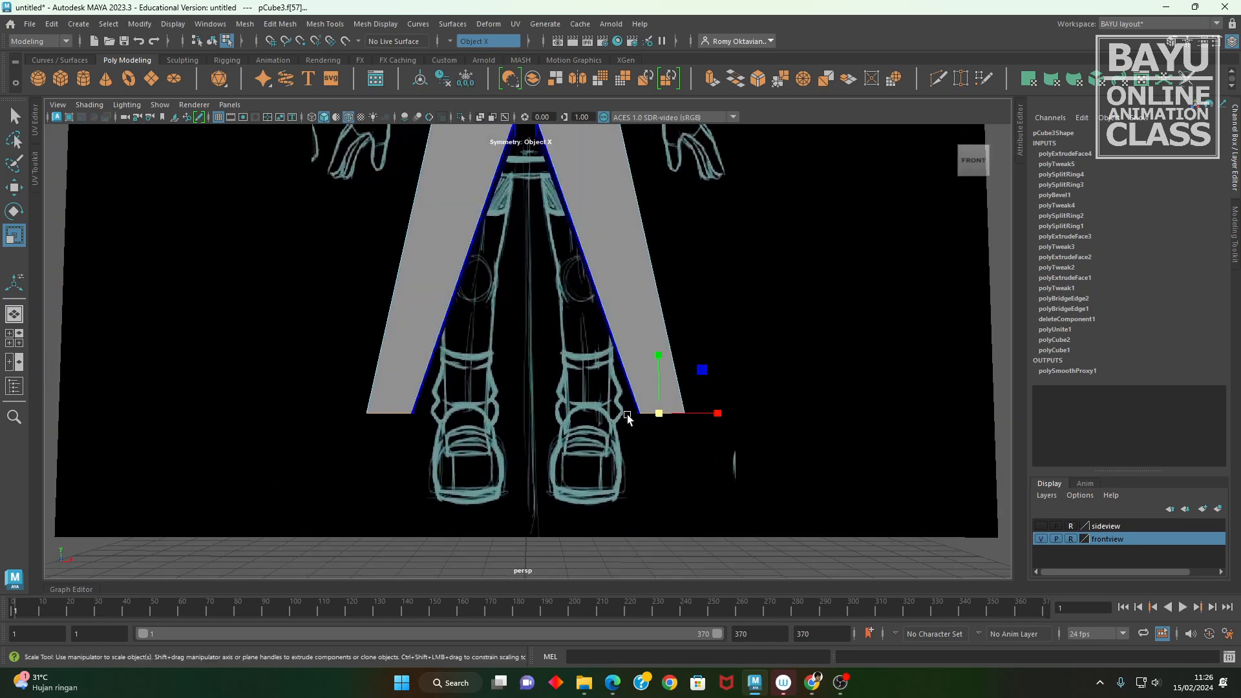
key("w")
left_click_drag(658, 367, 658, 385)
- Switch from the front to the side reference sketch and compare the legs with it in side view
left_click(1040, 539)
left_click(1041, 526)
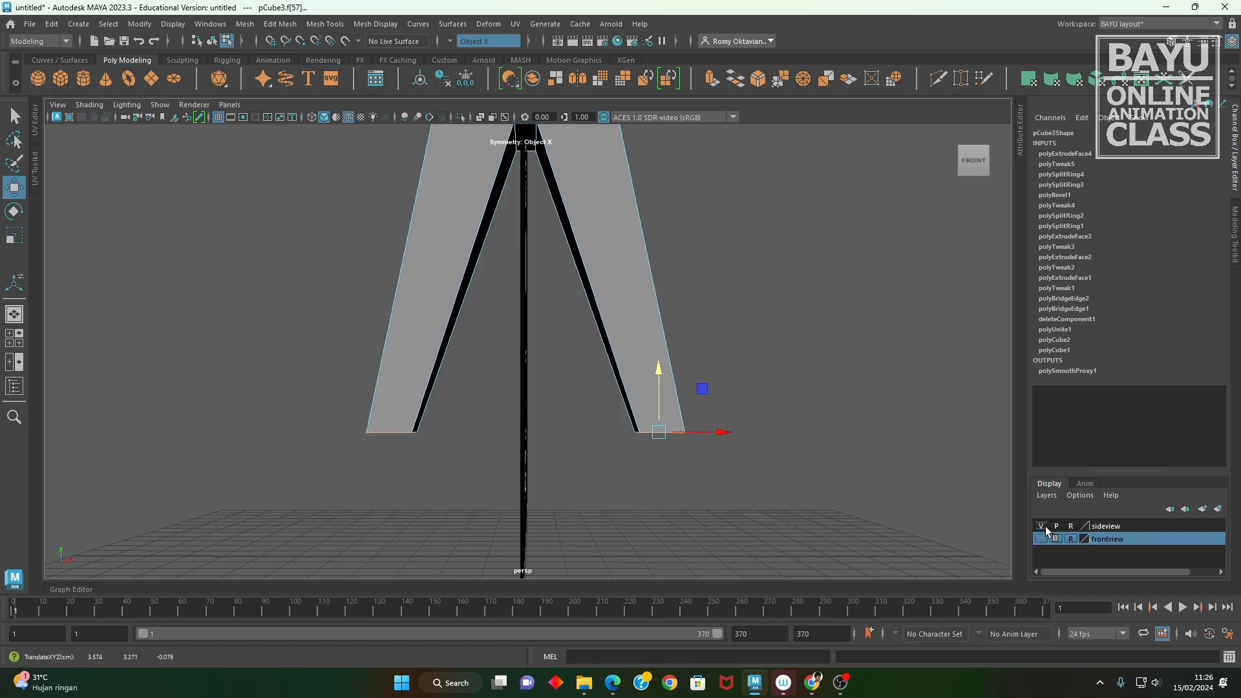
left_click_drag(866, 469, 665, 468, "alt")
right_click_drag(665, 468, 255, 372, "alt")
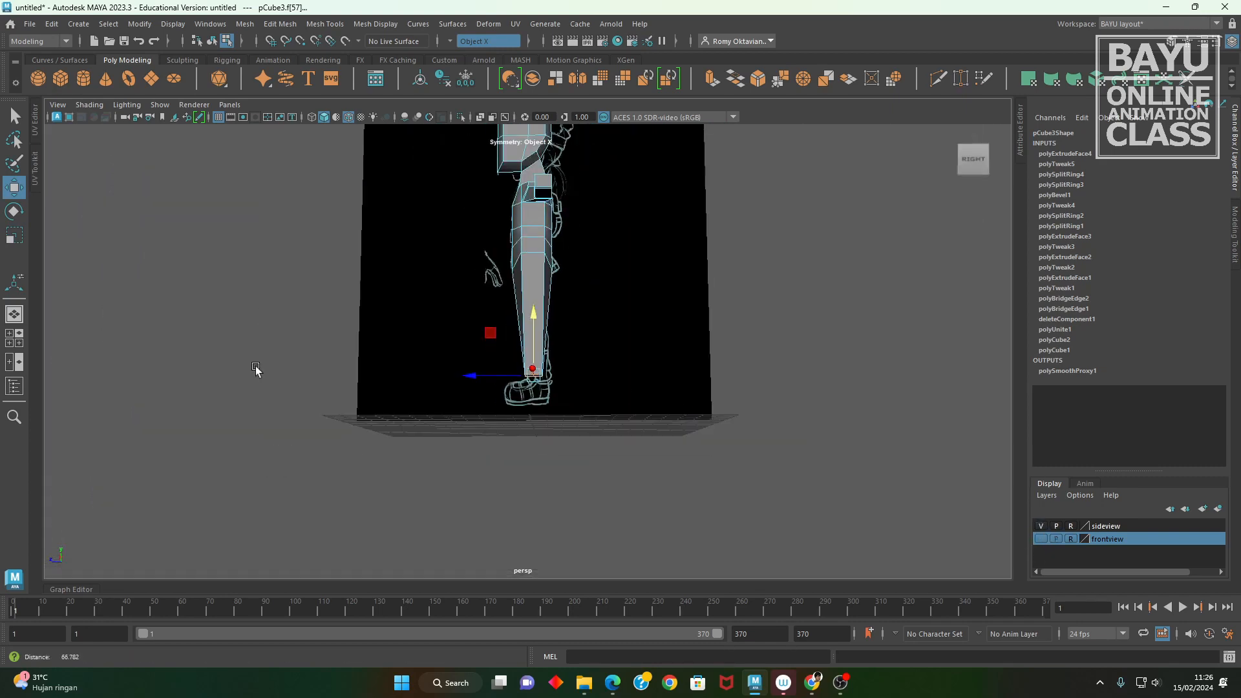
middle_click_drag(406, 349, 388, 430, "alt")
left_click_drag(378, 454, 439, 472, "alt")
left_click_drag(637, 480, 582, 493, "alt")
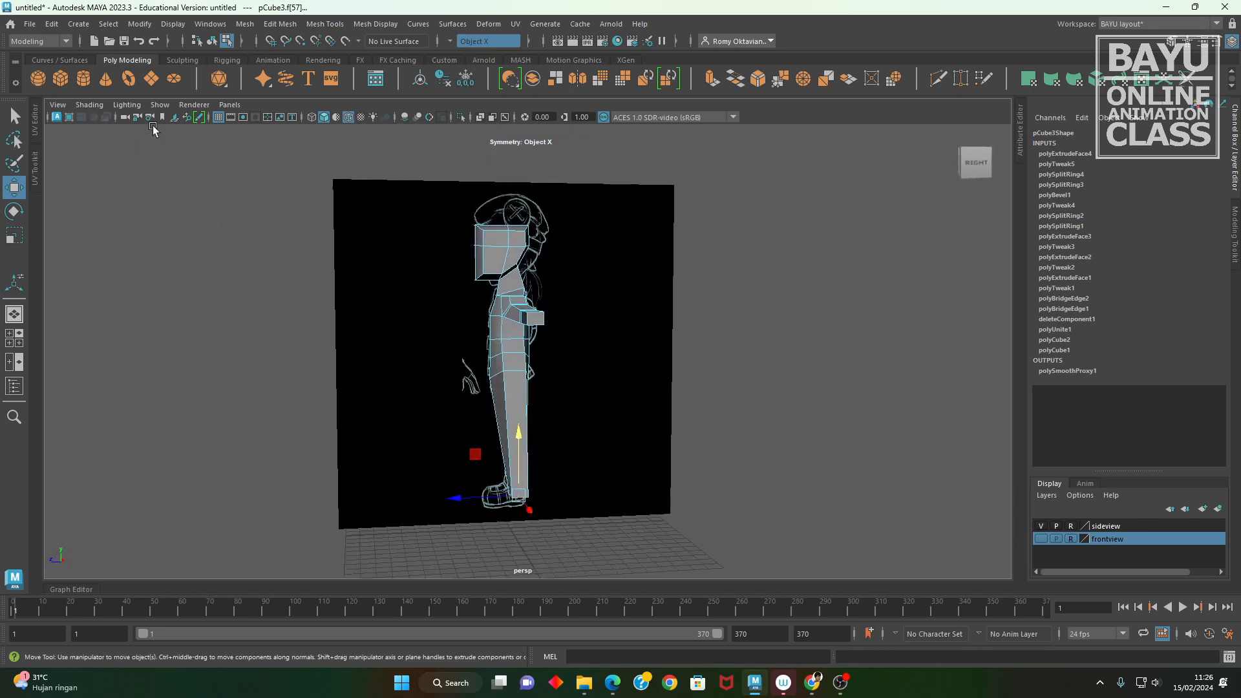
- Hide the polygon objects in the viewport and examine the leg and foot on the side sketch
left_click(164, 107)
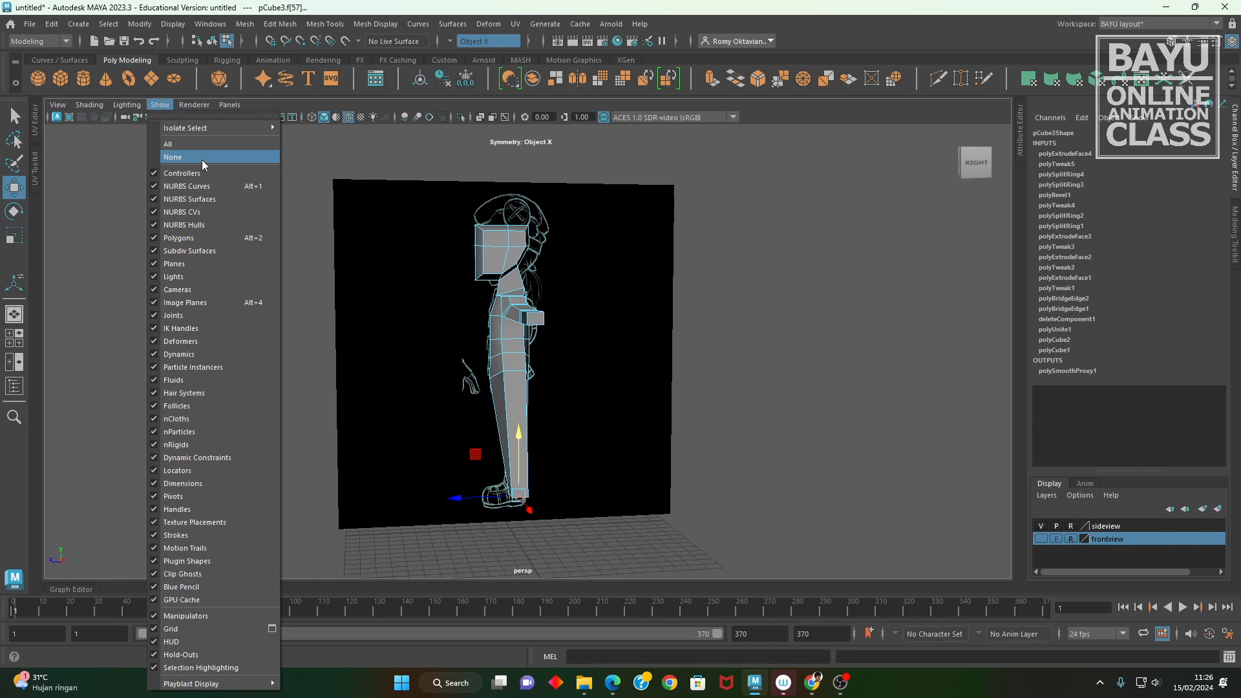
left_click(201, 159)
left_click(162, 104)
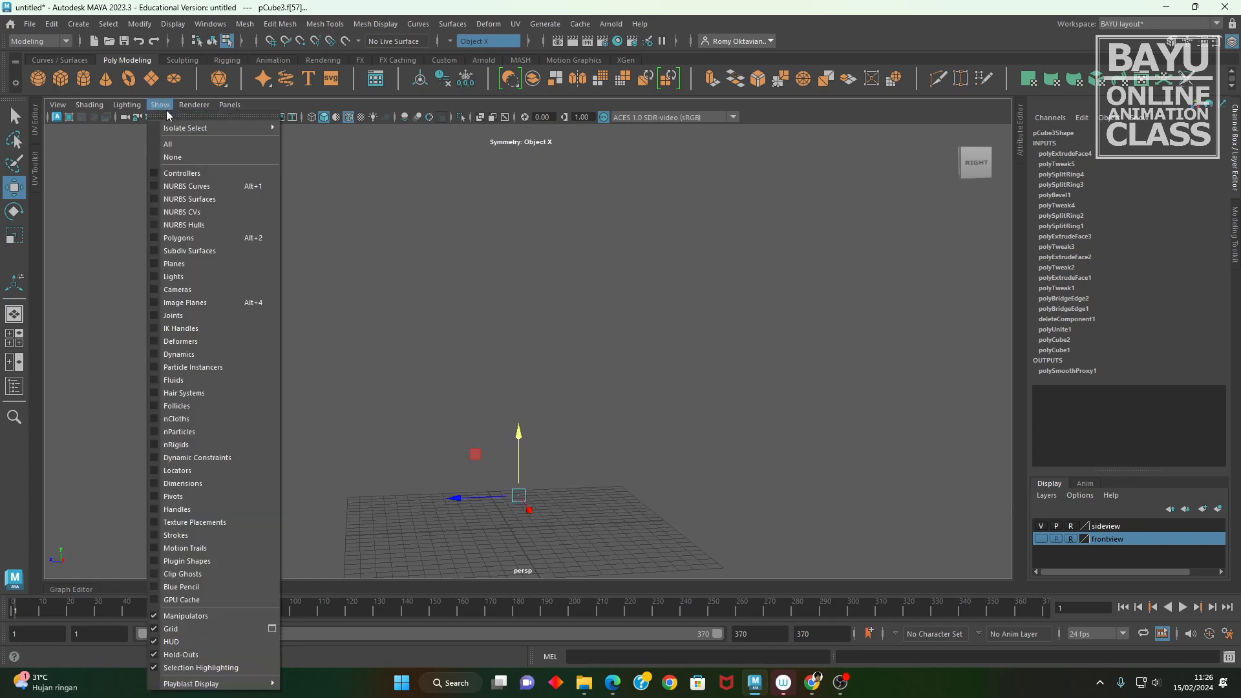
left_click(174, 144)
left_click(162, 104)
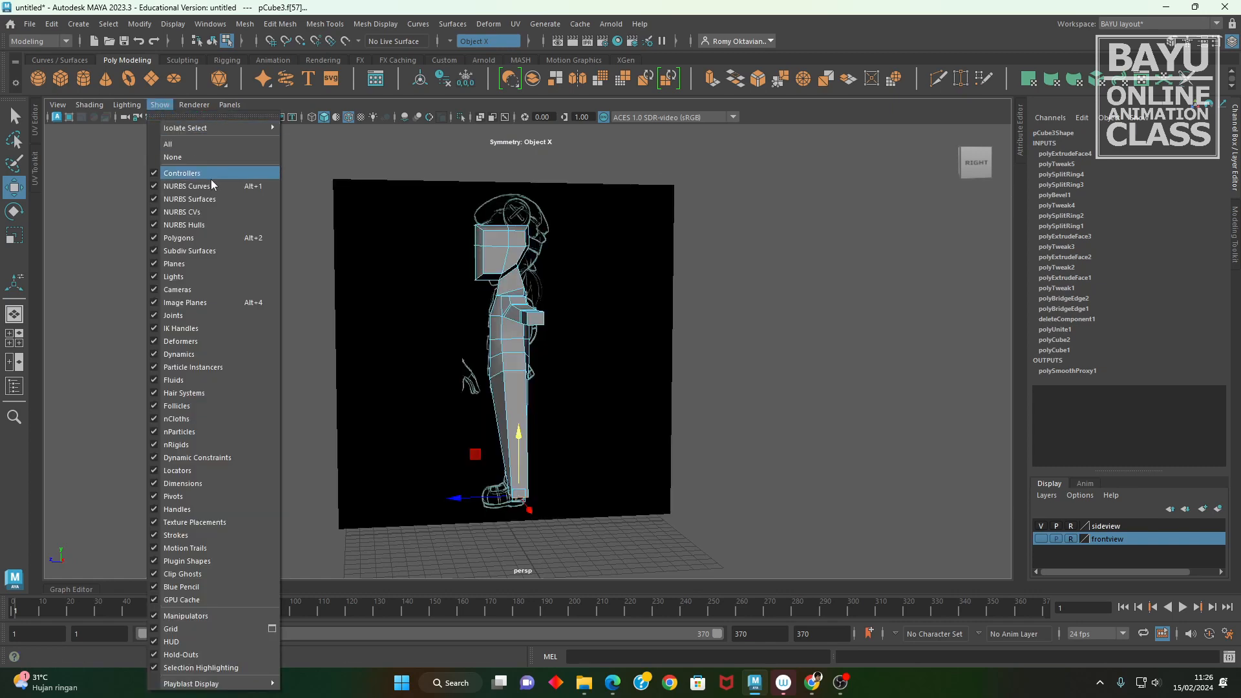
left_click(214, 238)
left_click_drag(652, 480, 500, 428, "alt")
scroll(499, 428, "up", 3)
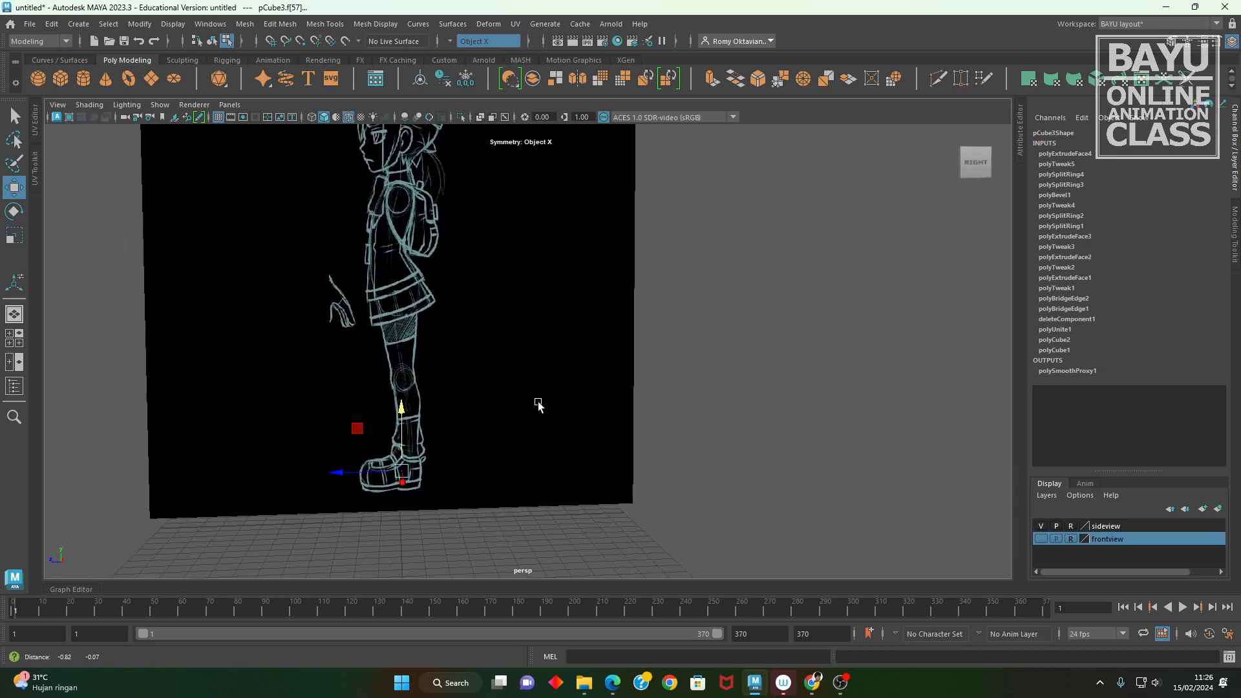
left_click(406, 448)
left_click_drag(591, 403, 501, 357, "alt")
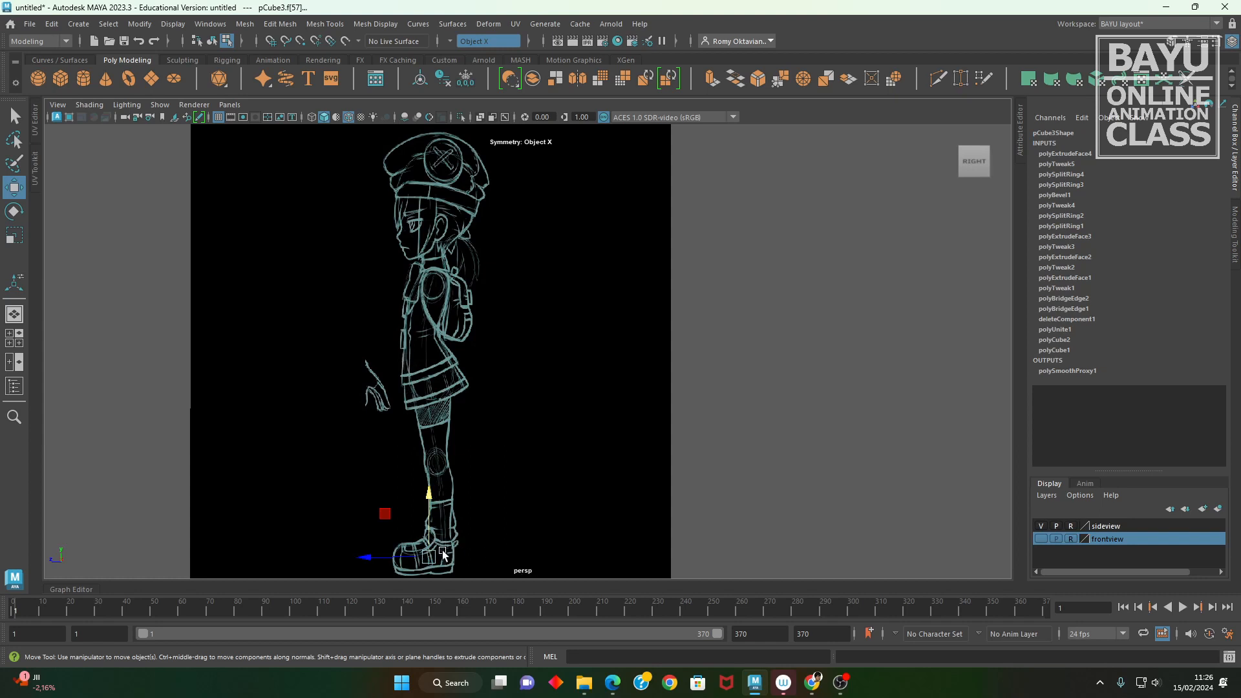
- Hide the side sketch, show all object types again, and shift the leg-end faces slightly backward in depth
left_click(1041, 528)
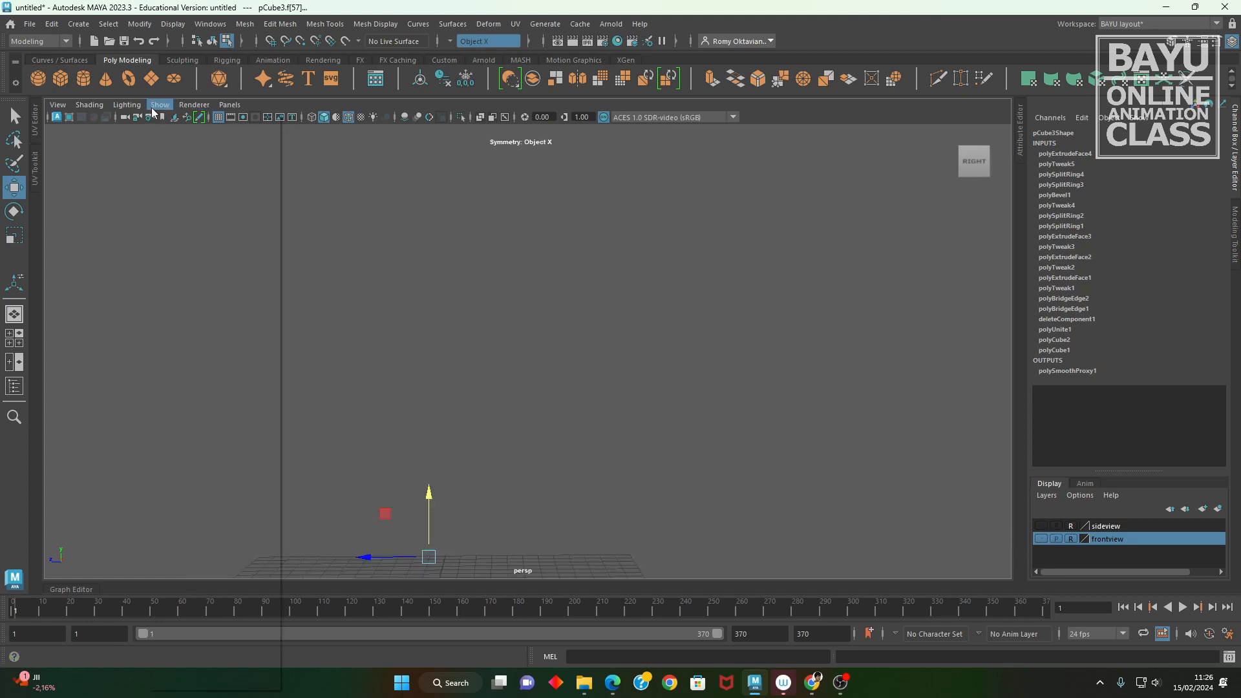
left_click(173, 143)
middle_click_drag(515, 402, 504, 349, "alt")
scroll(505, 349, "down", 2)
left_click_drag(549, 421, 557, 477, "alt")
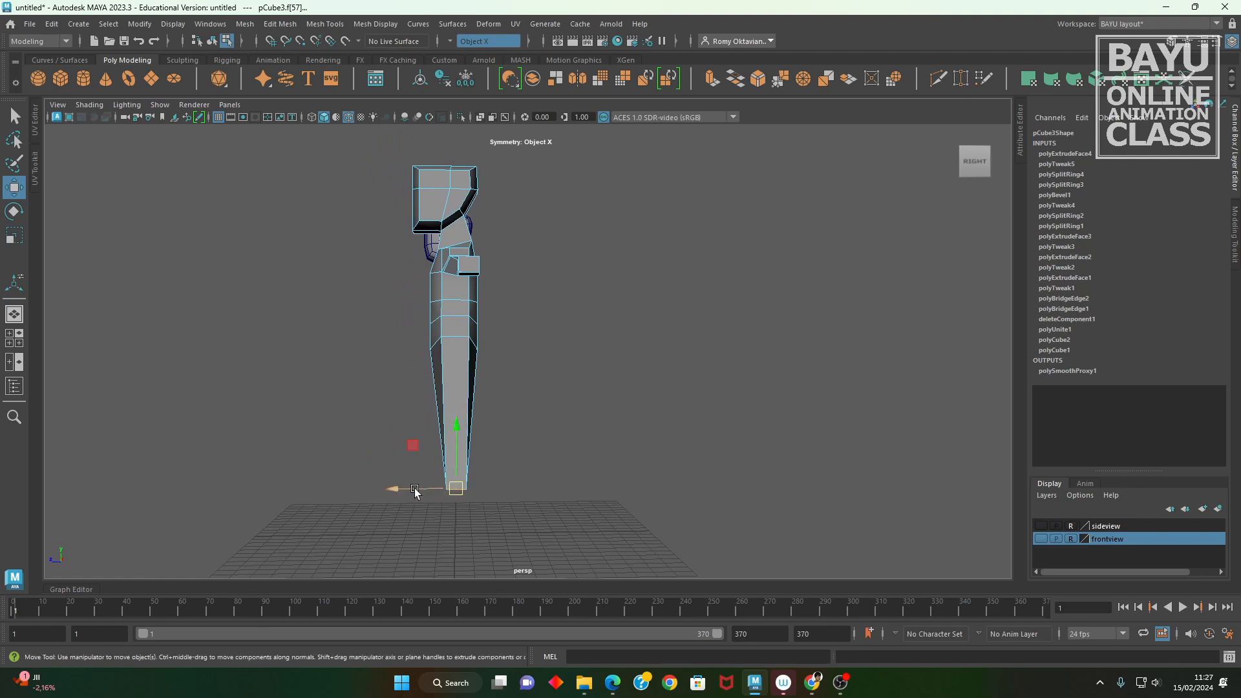
left_click_drag(394, 493, 407, 492)
left_click_drag(406, 491, 632, 526, "alt")
middle_click_drag(632, 527, 682, 533, "alt")
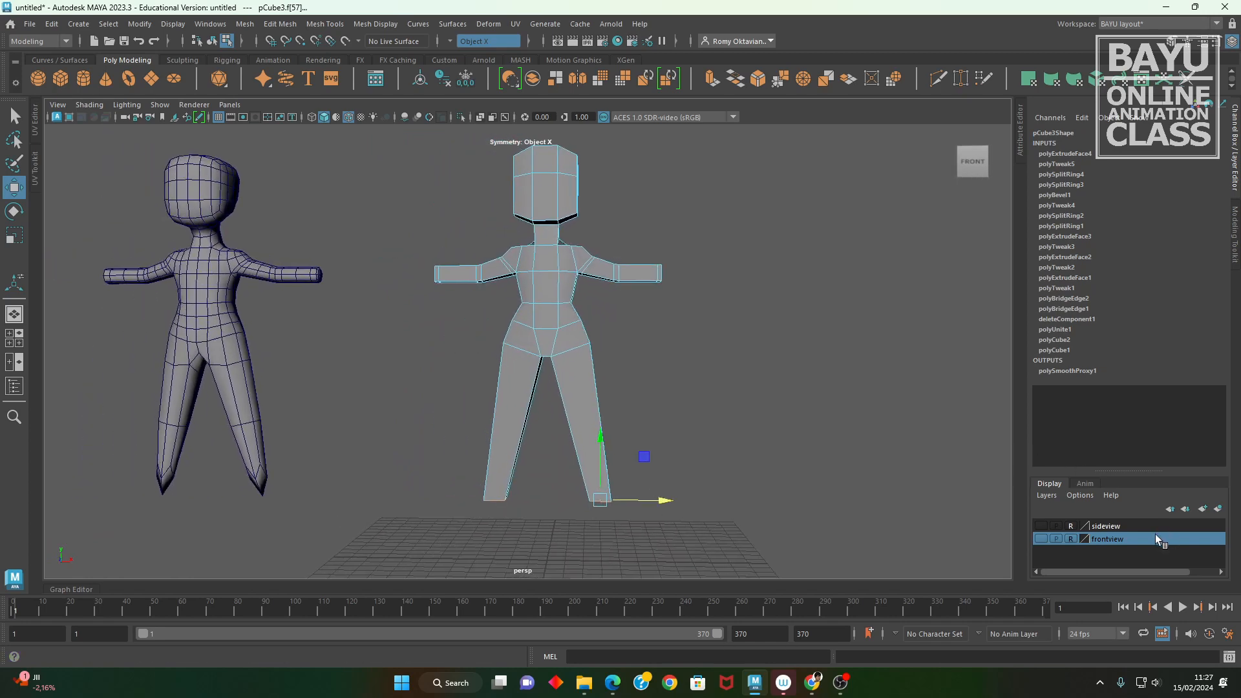
- Show the front reference sketch and hide the polygon objects to examine the knee position on the drawn legs
middle_click_drag(574, 377, 510, 388, "alt")
right_click_drag(510, 388, 611, 363, "alt")
middle_click_drag(612, 364, 623, 337, "alt")
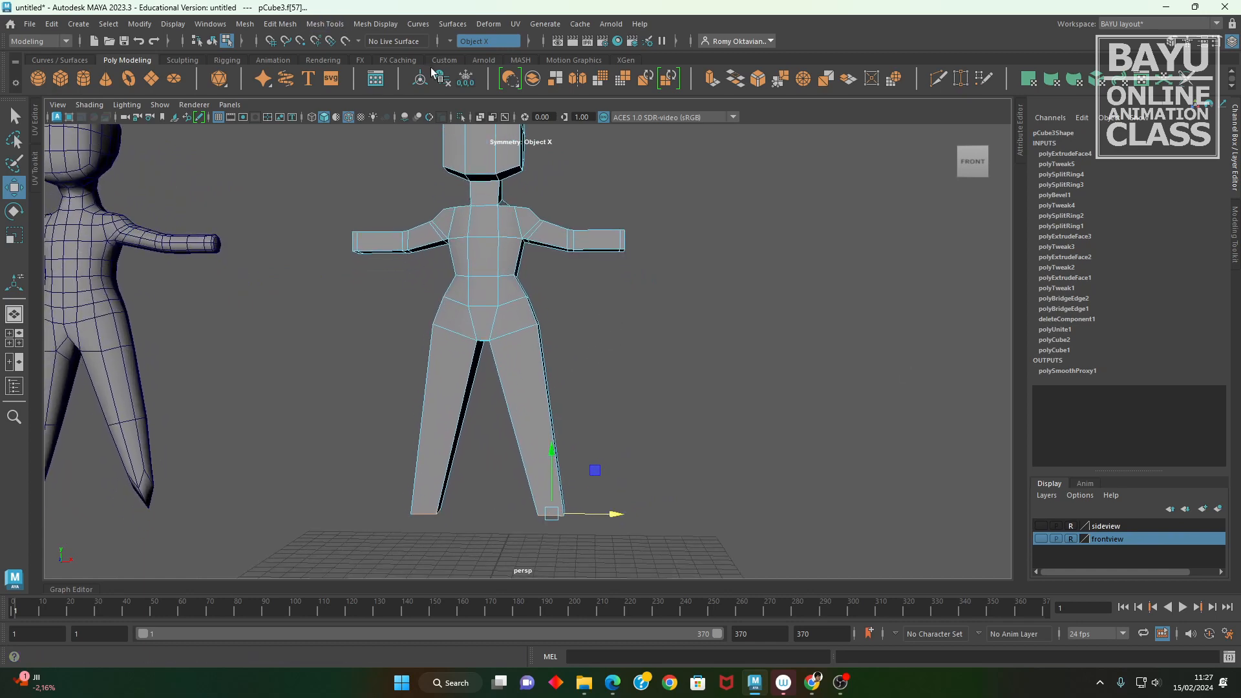
left_click(1040, 540)
left_click_drag(569, 491, 570, 453, "alt")
left_click(160, 105)
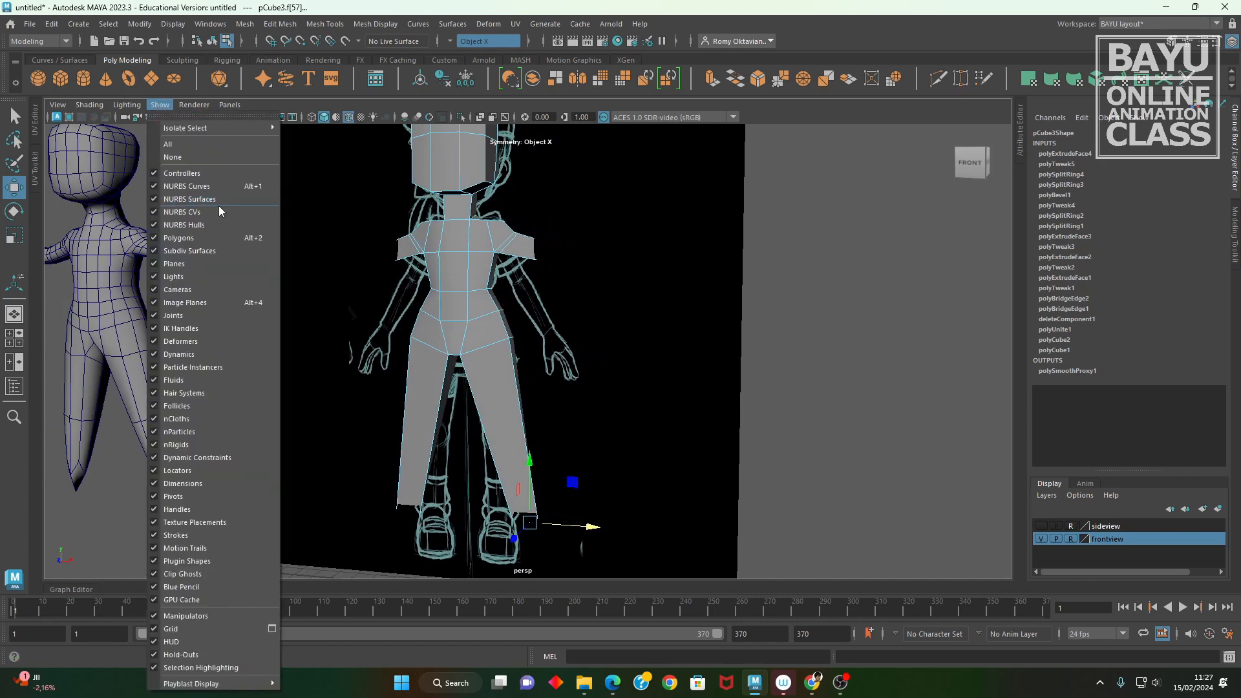
left_click(214, 238)
left_click_drag(565, 443, 572, 435, "alt")
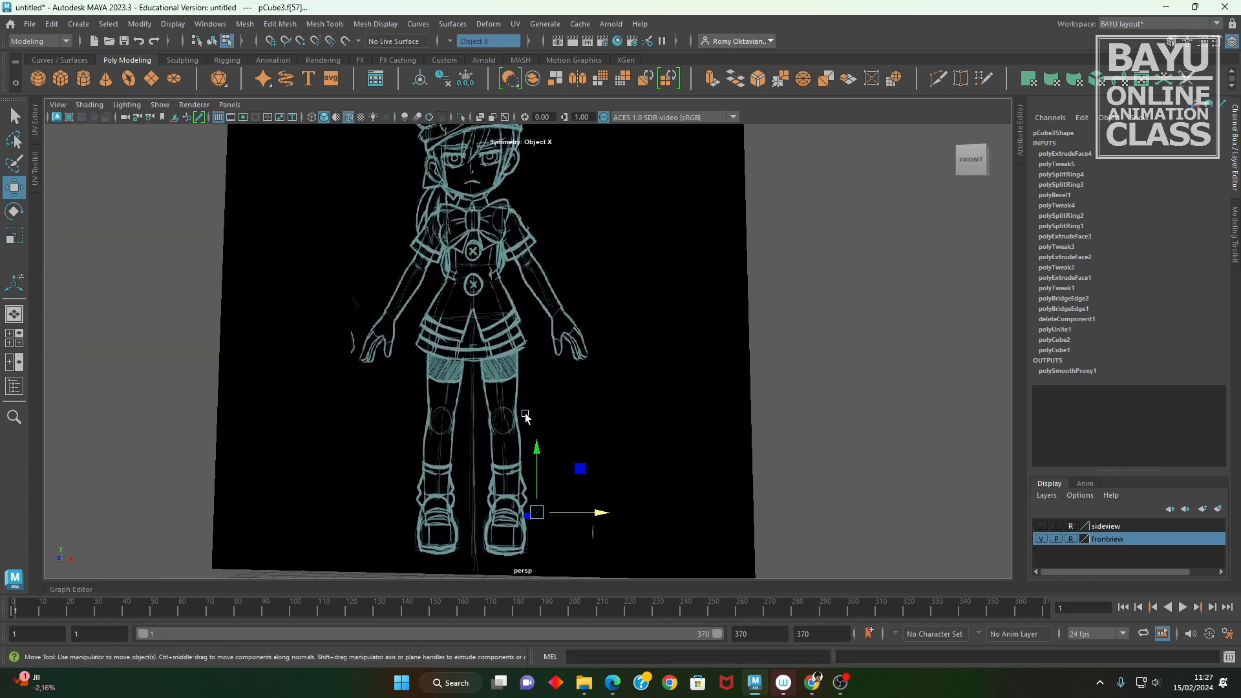
- Show all object types again and insert an edge loop around both legs at knee height
left_click(281, 25)
mouse_move(325, 26)
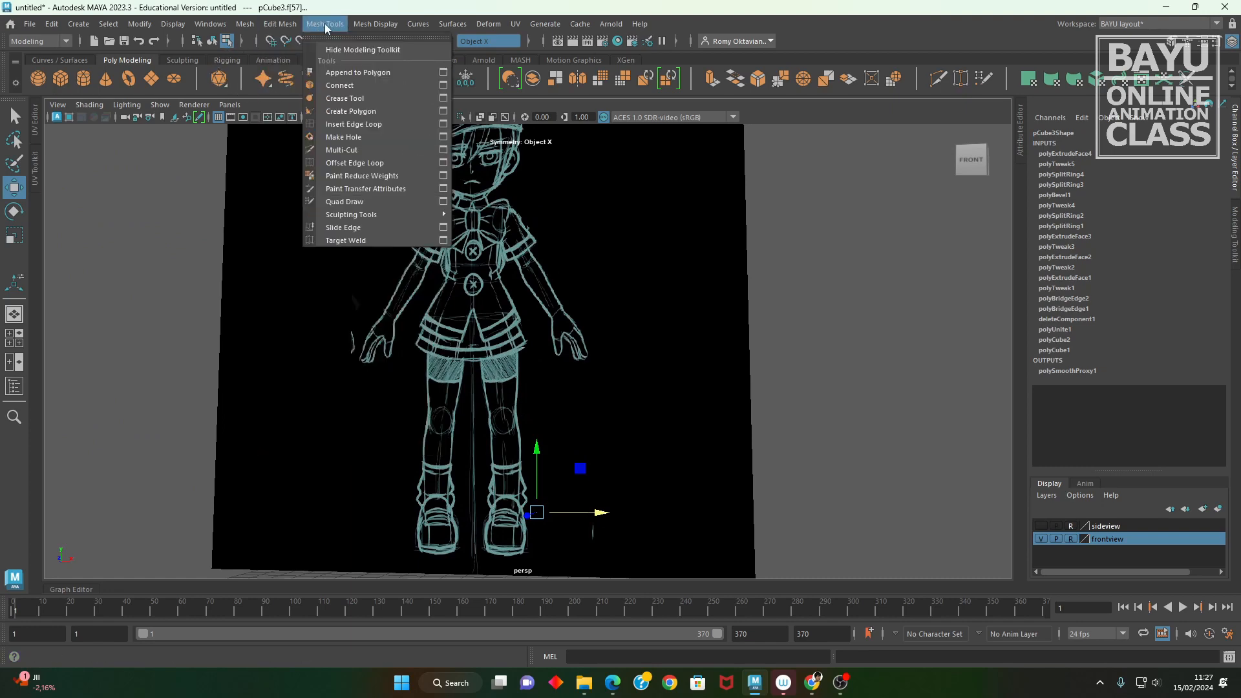
left_click(385, 126)
left_click(159, 105)
left_click(177, 142)
scroll(538, 379, "up", 4)
middle_click_drag(595, 418, 556, 389, "alt")
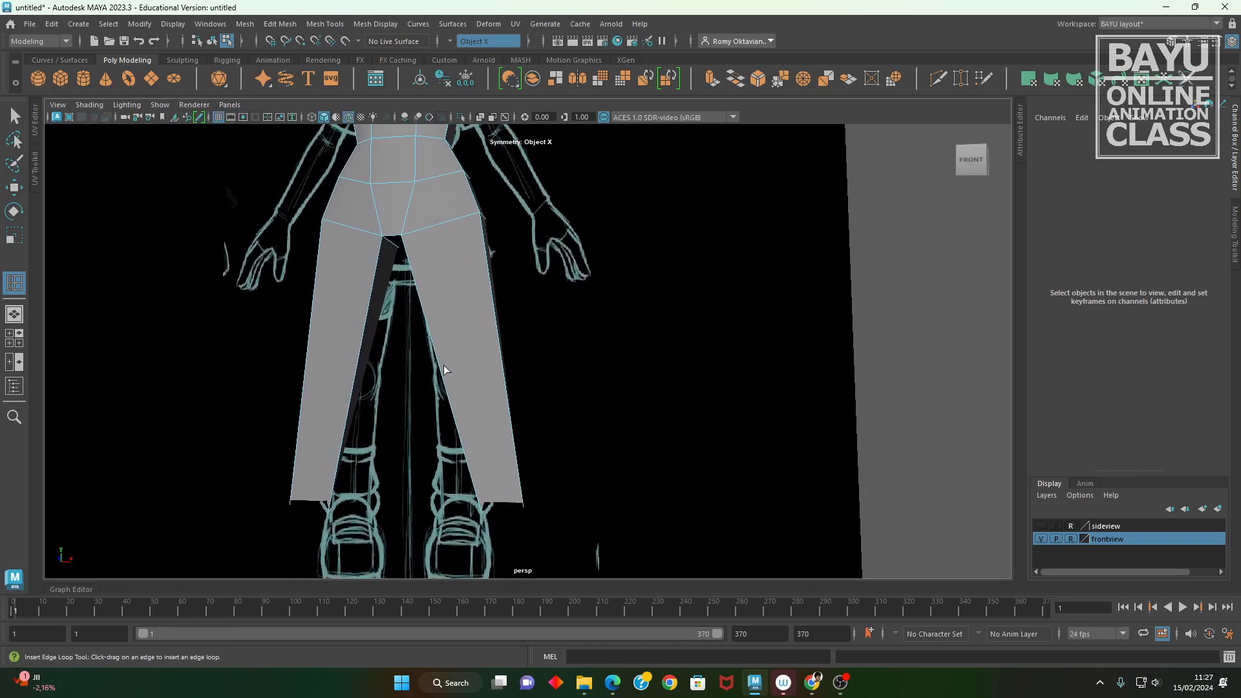
left_click_drag(440, 367, 439, 366)
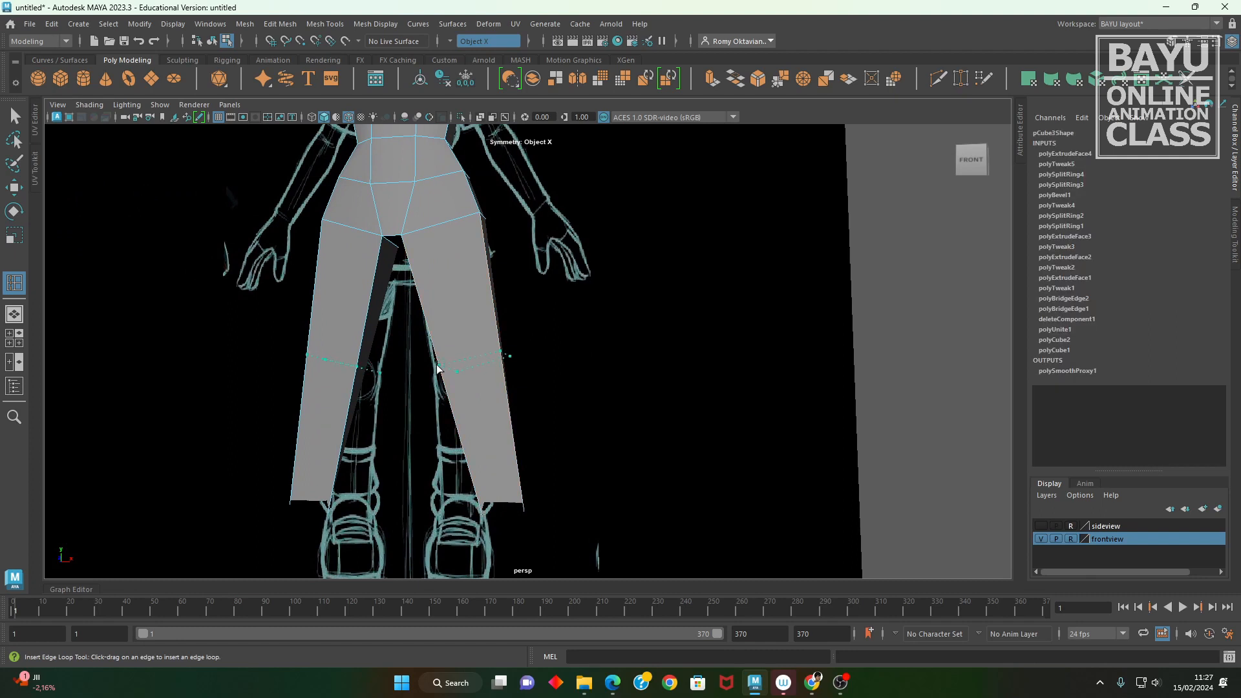
left_click_drag(437, 369, 437, 368)
- Bevel the knee edge loop and set the bevel fraction to 0.1
middle_click_drag(580, 447, 630, 443, "alt")
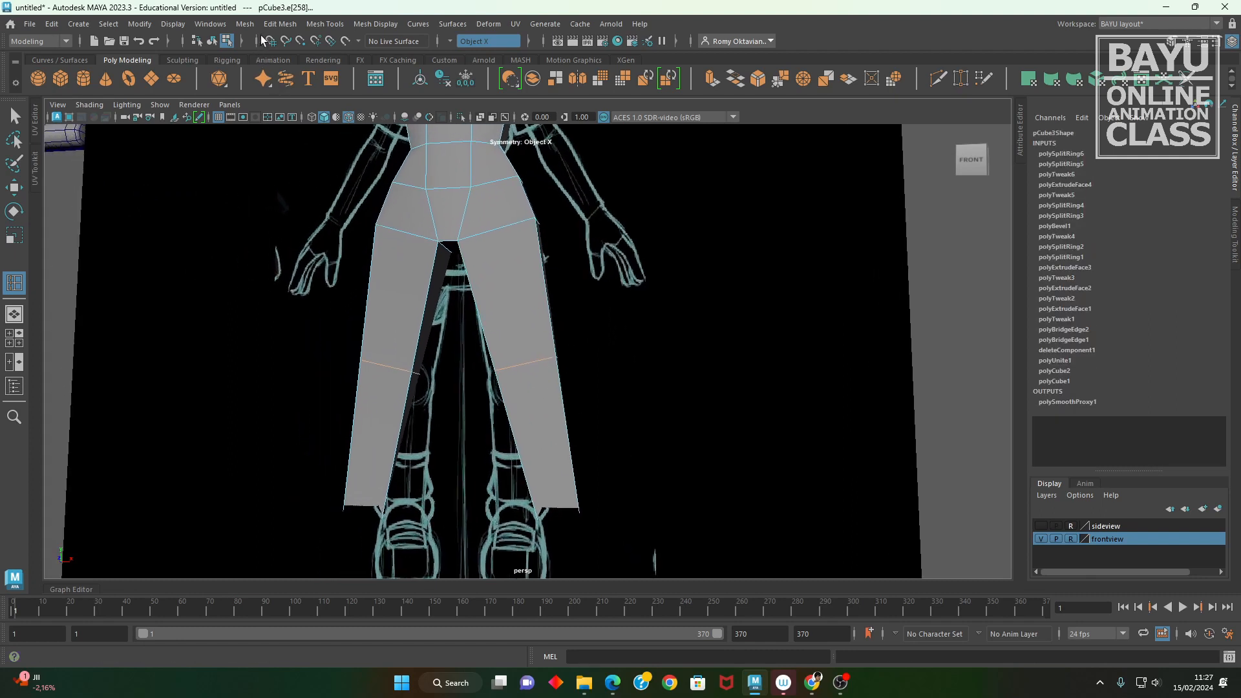
left_click(280, 24)
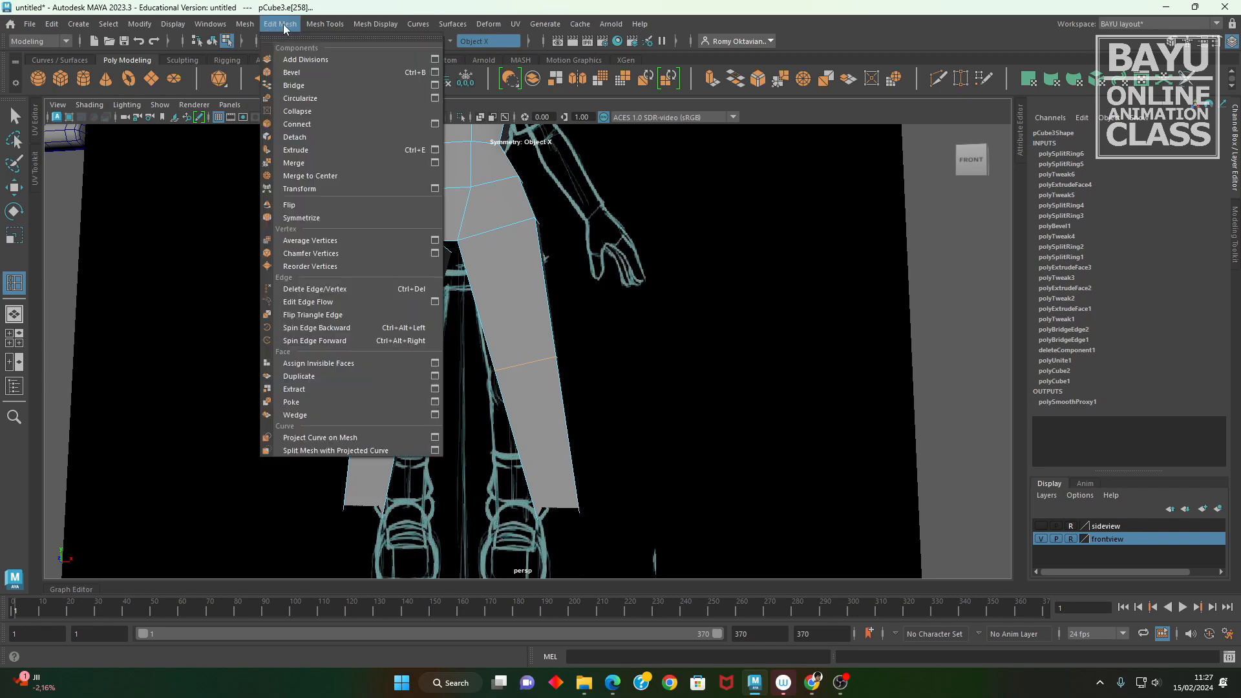
left_click(292, 72)
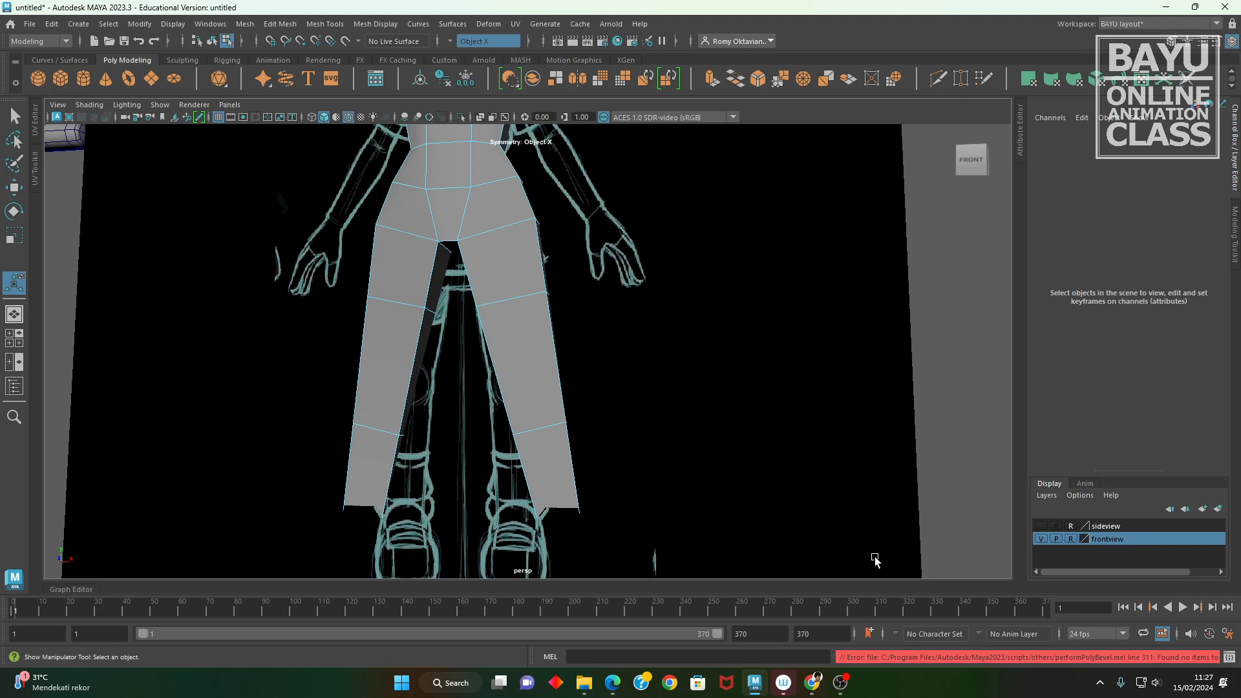
middle_click_drag(763, 462, 679, 445, "alt")
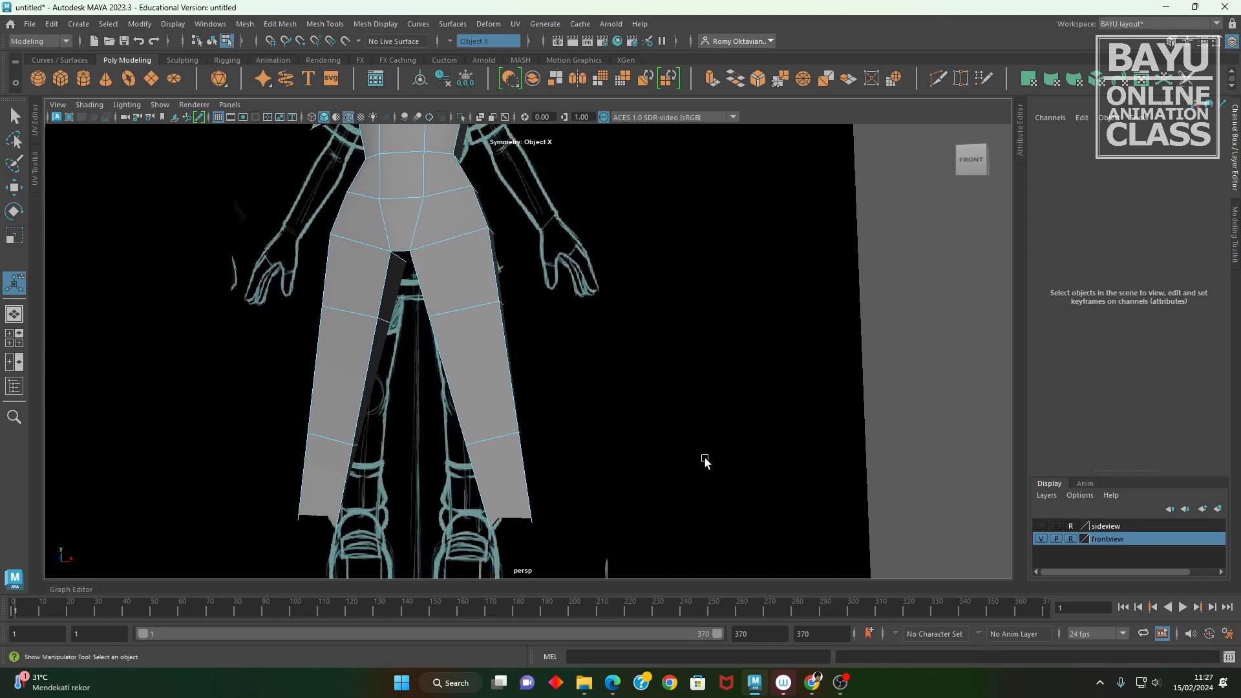
key("alt")
right_click_drag(702, 289, 737, 271)
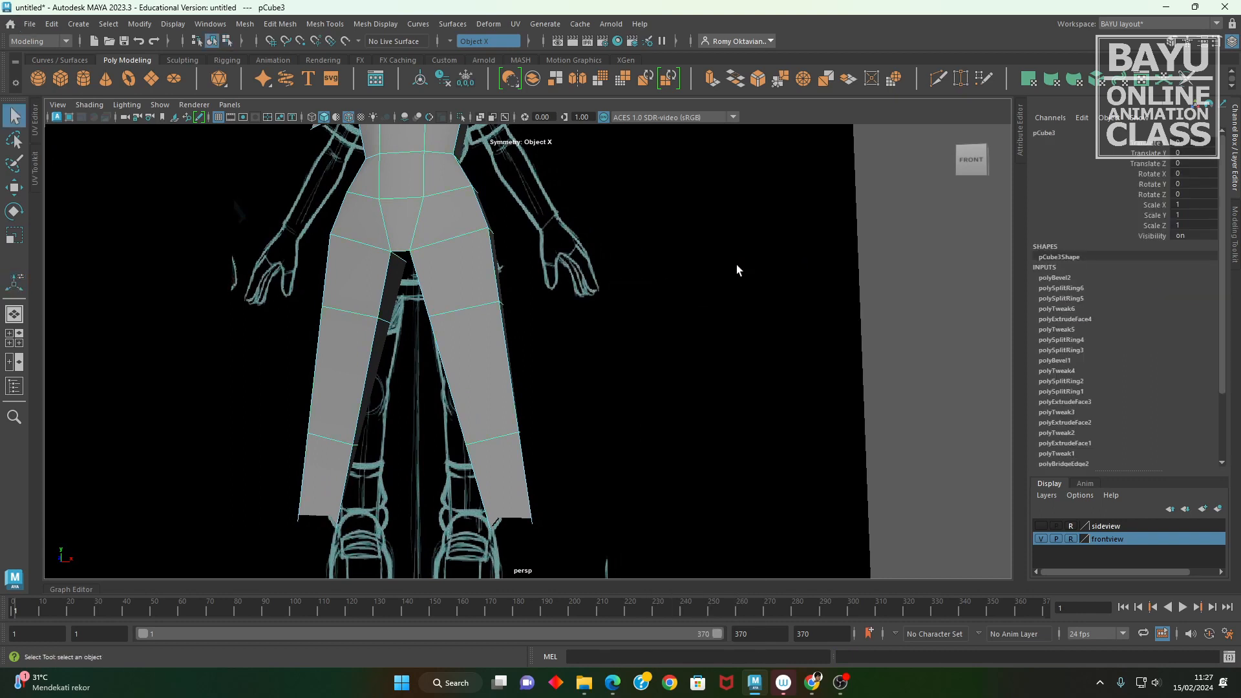
left_click(1072, 280)
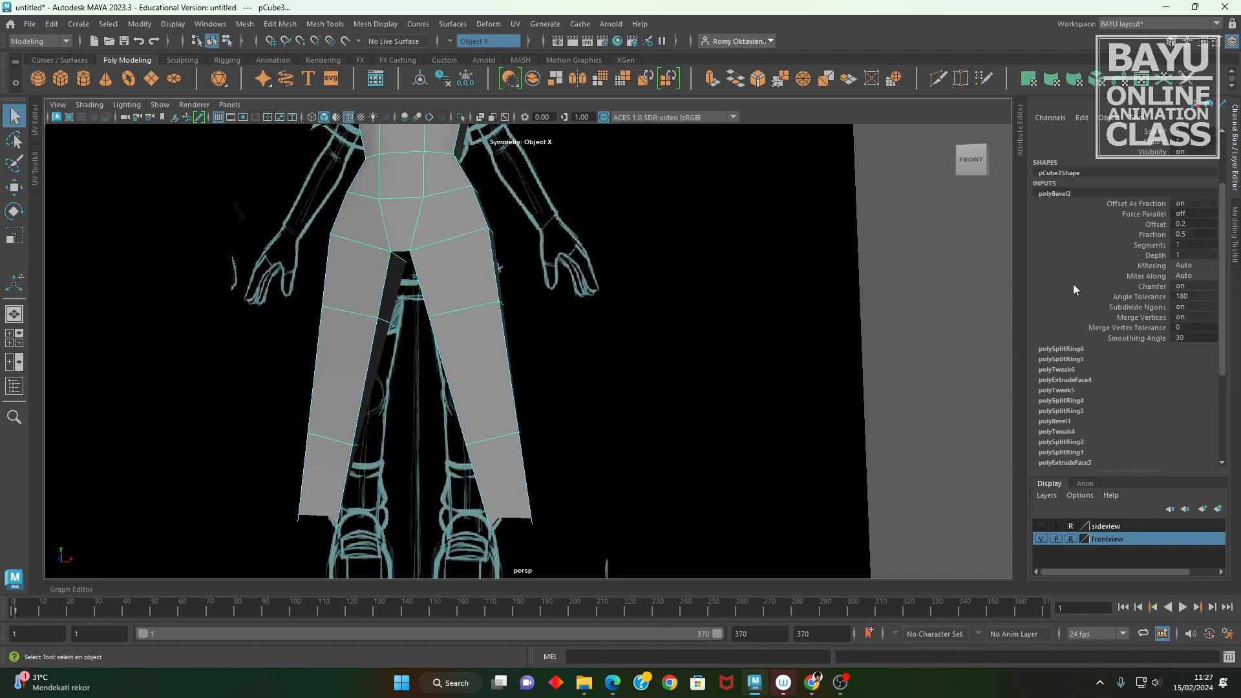
left_click(1196, 238)
type("0.1")
key("Return")
- Hide the front sketch, select the knee vertices of both legs, and shift them slightly forward in side view
left_click_drag(690, 351, 590, 346, "alt")
left_click(1042, 539)
right_click_drag(599, 298, 536, 299)
left_click_drag(525, 343, 263, 423)
left_click_drag(463, 435, 454, 434, "alt")
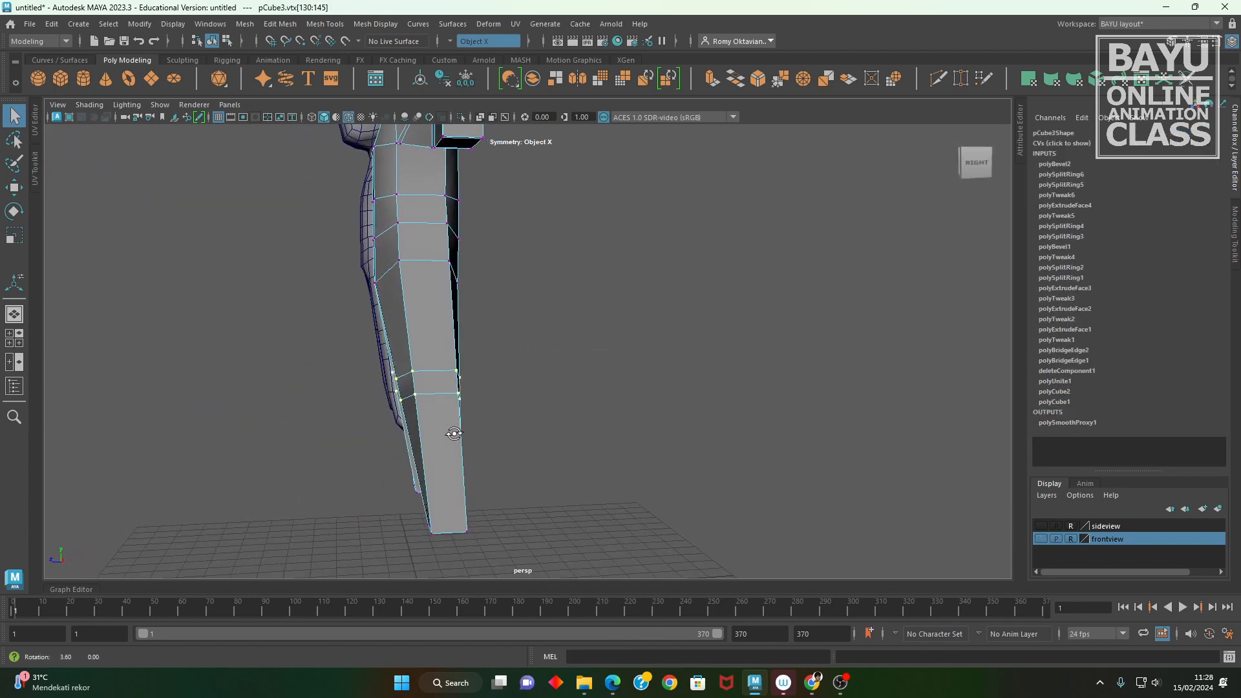
key("w")
left_click_drag(370, 388, 371, 388)
middle_click_drag(421, 350, 406, 402, "alt")
left_click_drag(406, 401, 547, 447, "alt")
scroll(532, 420, "down", 3)
scroll(547, 447, "up", 5)
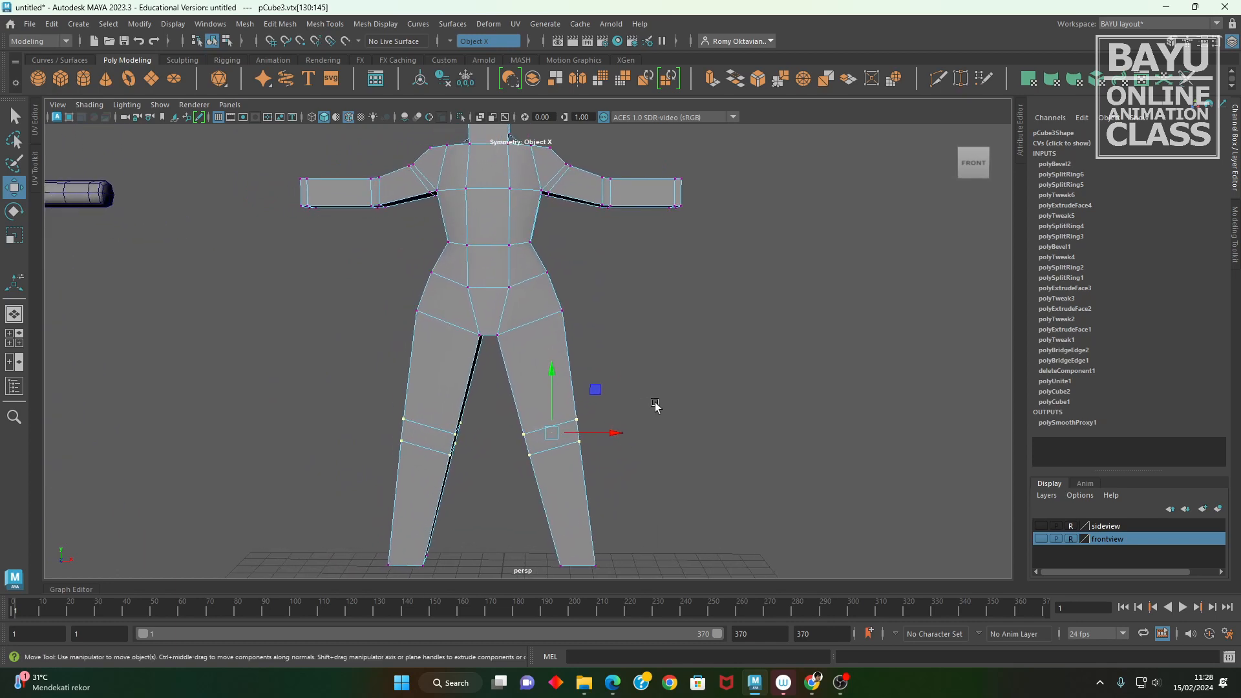
- Show the front sketch behind the wireframe mesh and move the inner knee vertices outward and slightly up to narrow the knees
left_click(1041, 538)
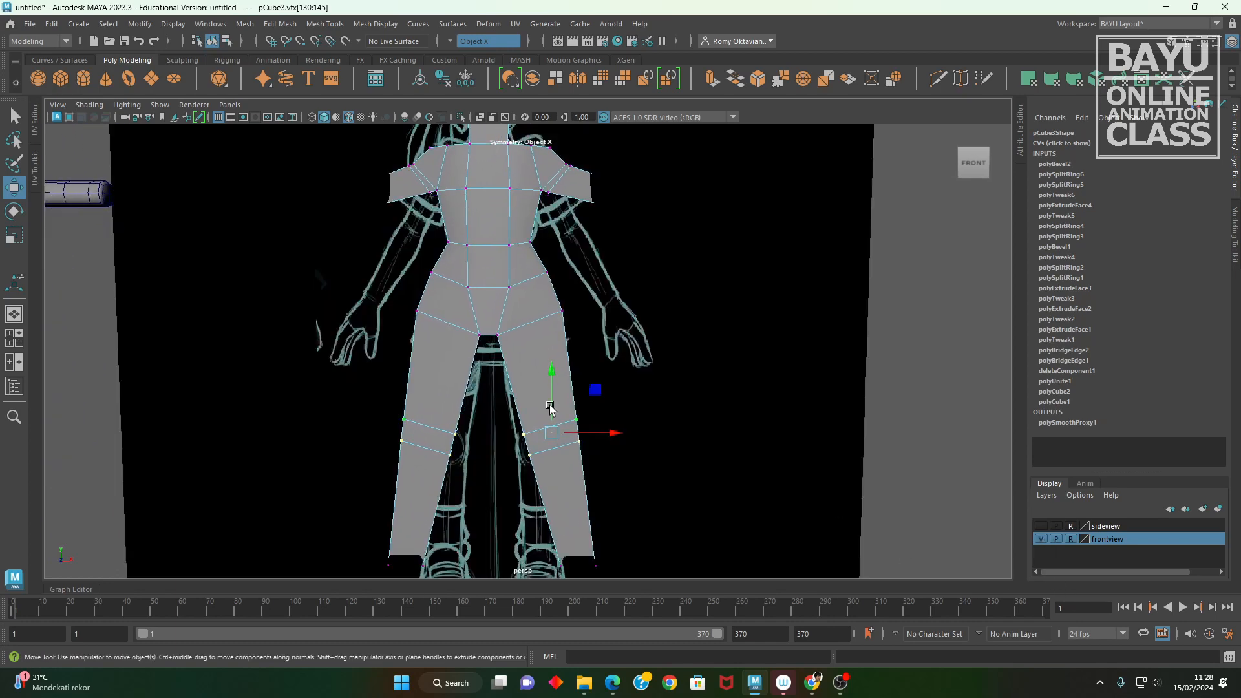
middle_click_drag(480, 338, 505, 341, "alt")
key("4")
middle_click_drag(654, 449, 634, 418, "alt")
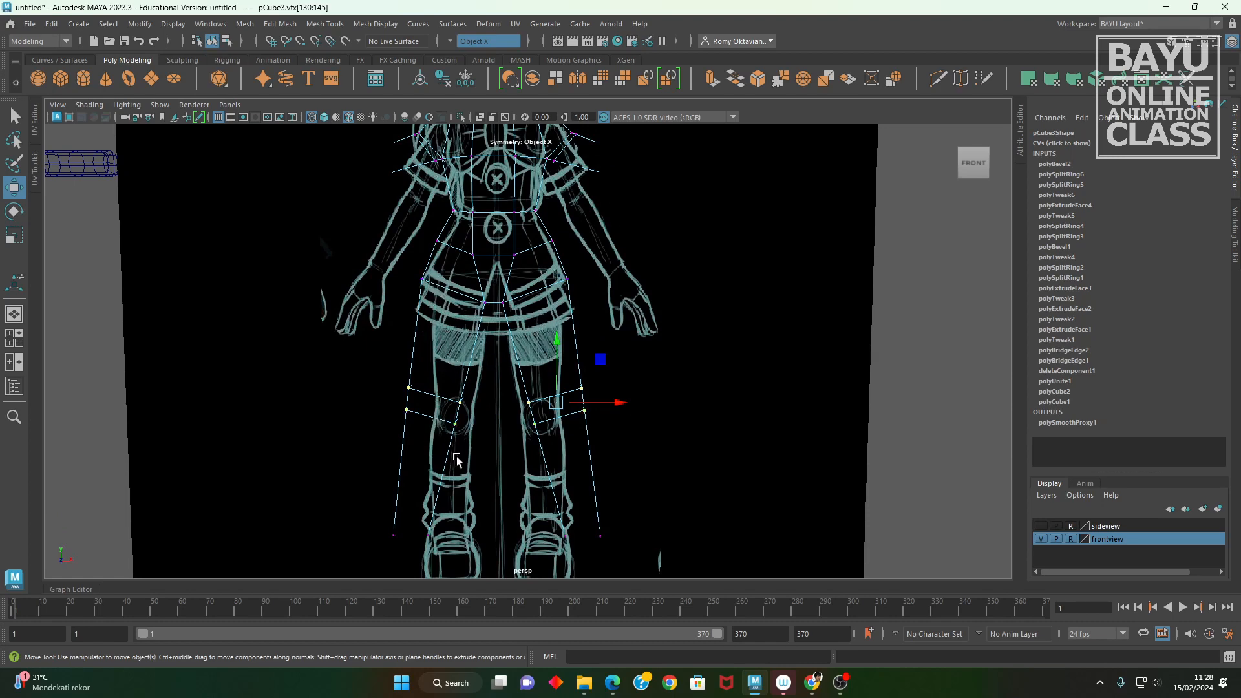
middle_click_drag(506, 471, 477, 439, "alt")
left_click_drag(481, 355, 524, 418)
left_click_drag(548, 335, 561, 331)
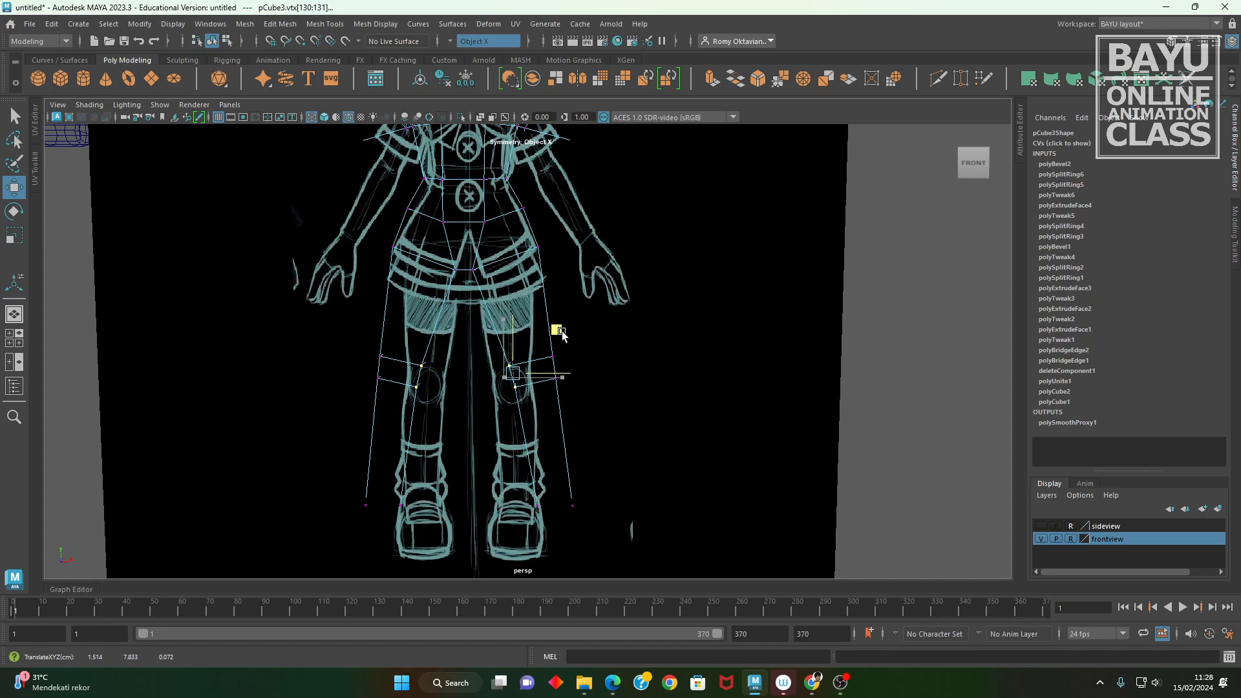
left_click_drag(561, 331, 562, 331)
- Reselect all knee vertices on both legs and nudge them further forward in depth to bend the legs more
key("space")
key("space")
left_click_drag(745, 310, 518, 424, "alt")
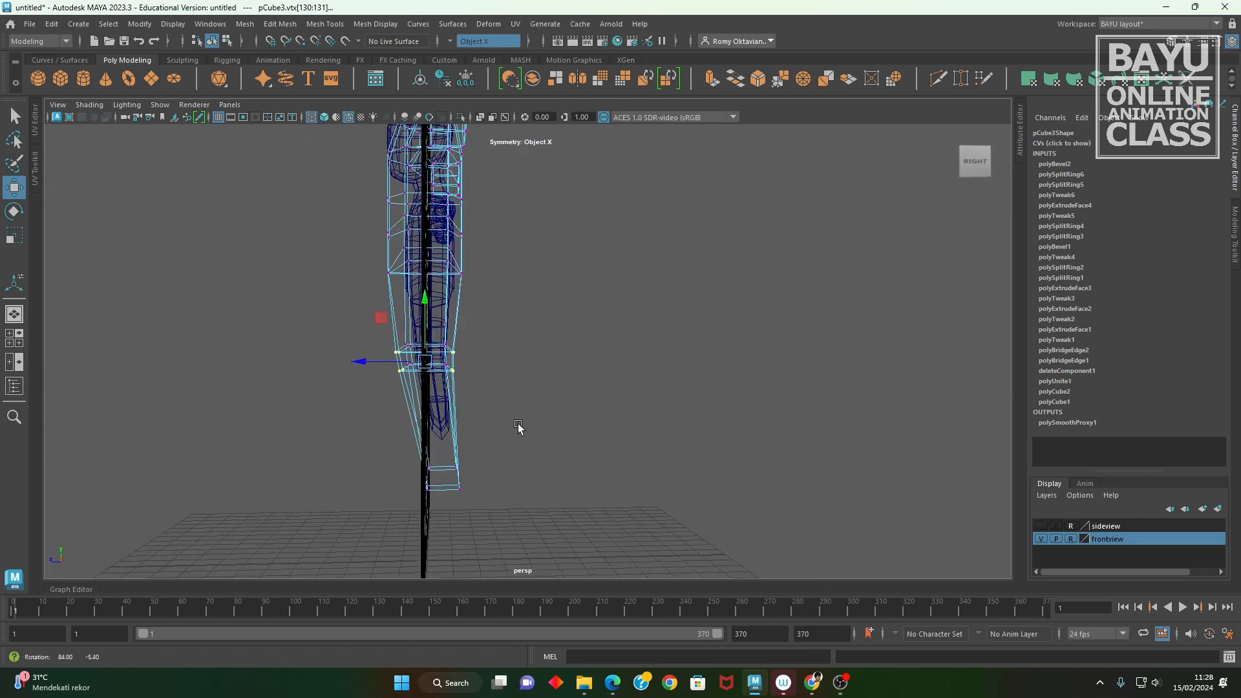
left_click_drag(359, 322, 431, 388)
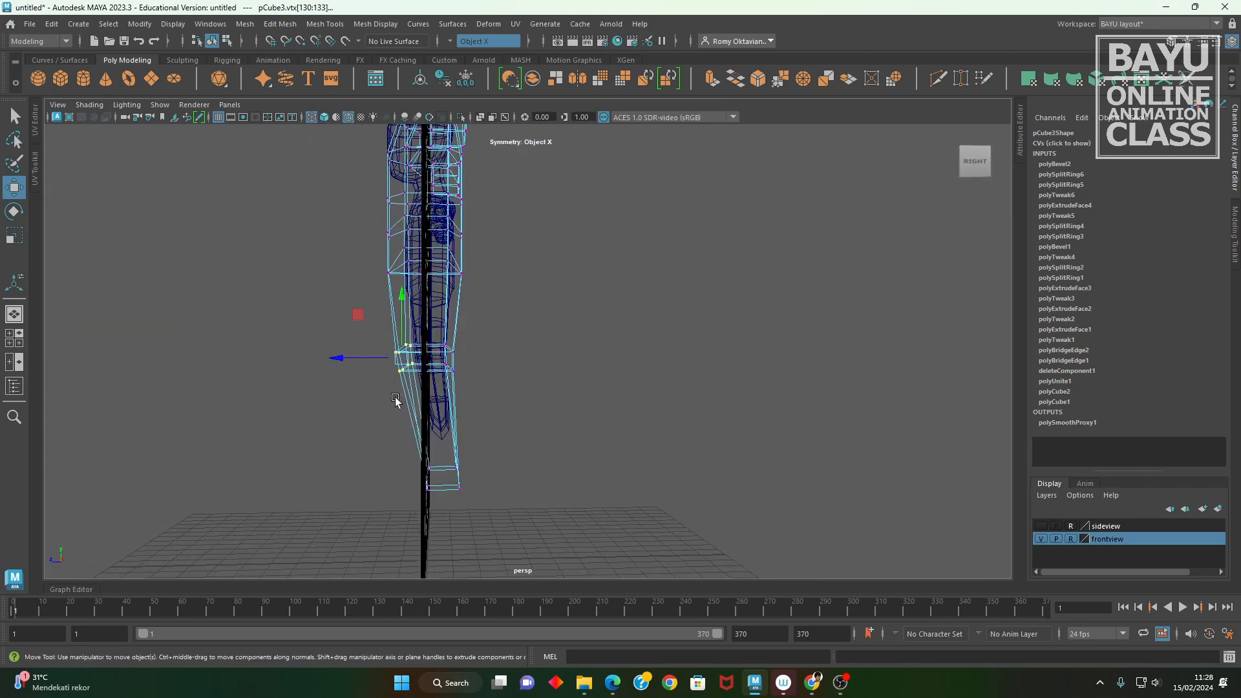
right_click_drag(396, 402, 565, 440, "alt")
middle_click_drag(342, 429, 386, 428, "alt")
left_click_drag(386, 431, 357, 424, "alt")
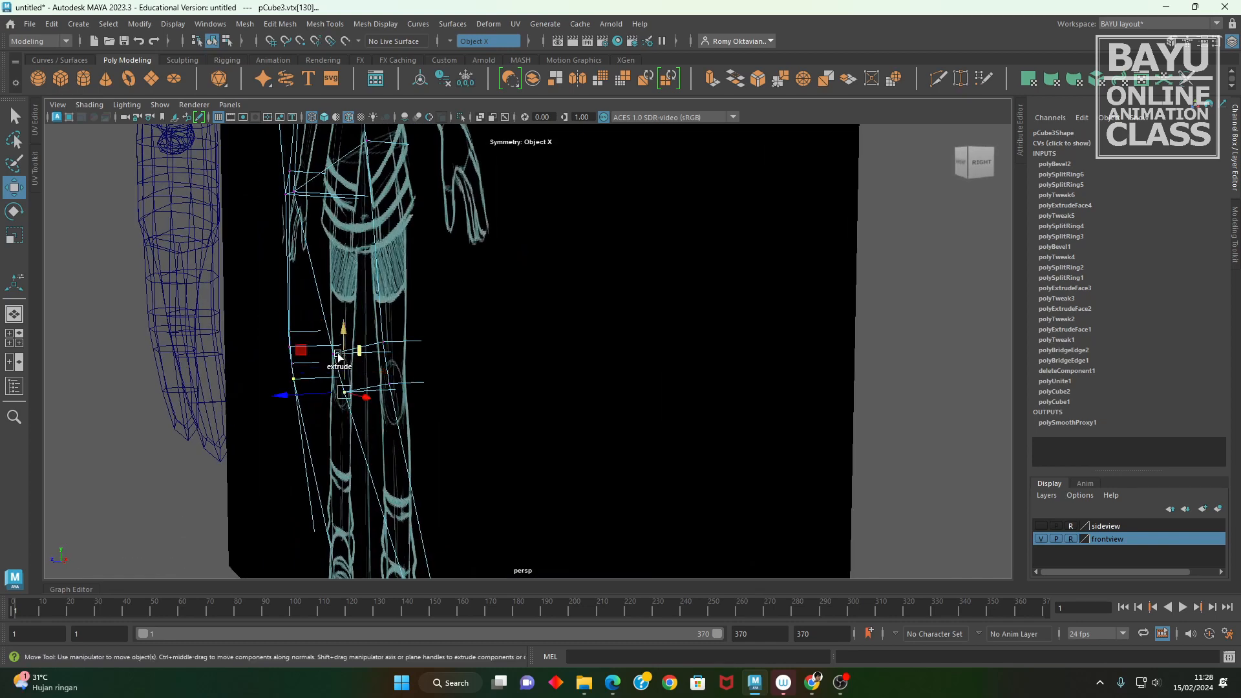
left_click(334, 354, "shift")
left_click_drag(392, 379, 481, 440, "alt")
left_click_drag(487, 271, 280, 423)
middle_click_drag(472, 445, 517, 440, "alt")
left_click_drag(518, 440, 424, 434, "alt")
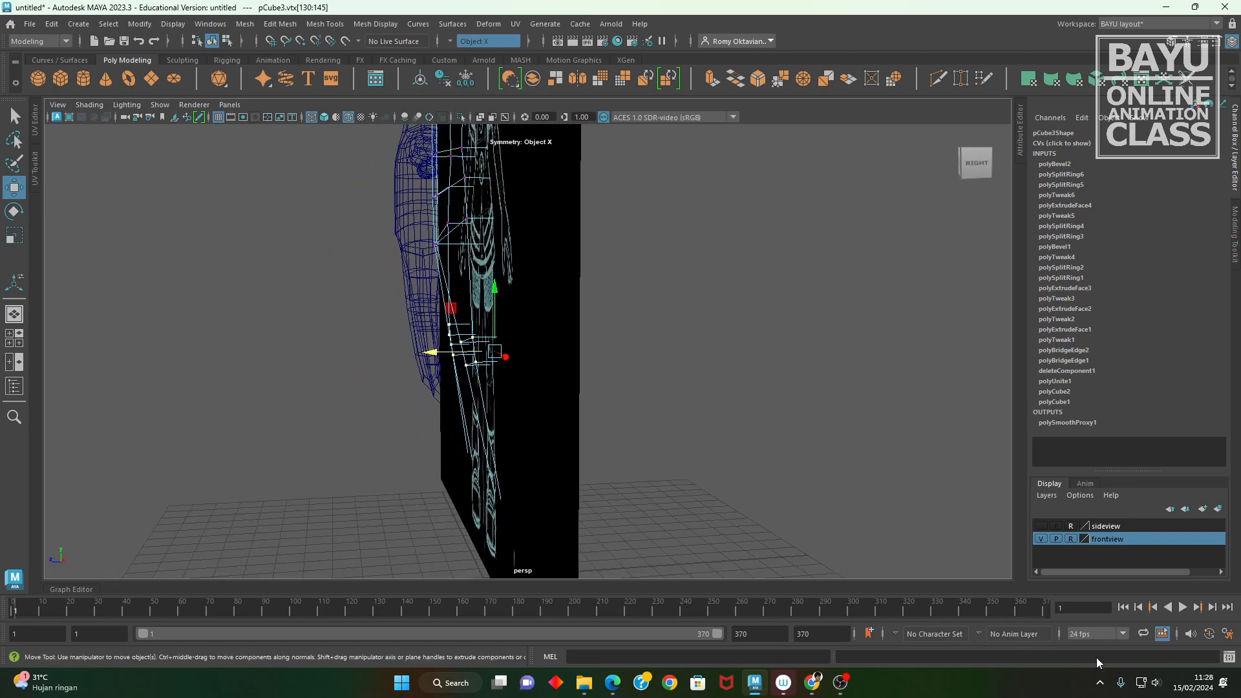
- Hide the front sketch, return to shaded display, and compare the low-poly legs with the smoothed copy
left_click(1040, 539)
left_click_drag(671, 468, 571, 471, "alt")
right_click_drag(571, 471, 490, 468, "alt")
left_click_drag(490, 468, 608, 505, "alt")
middle_click_drag(505, 452, 652, 399, "alt")
left_click_drag(652, 399, 350, 350, "alt")
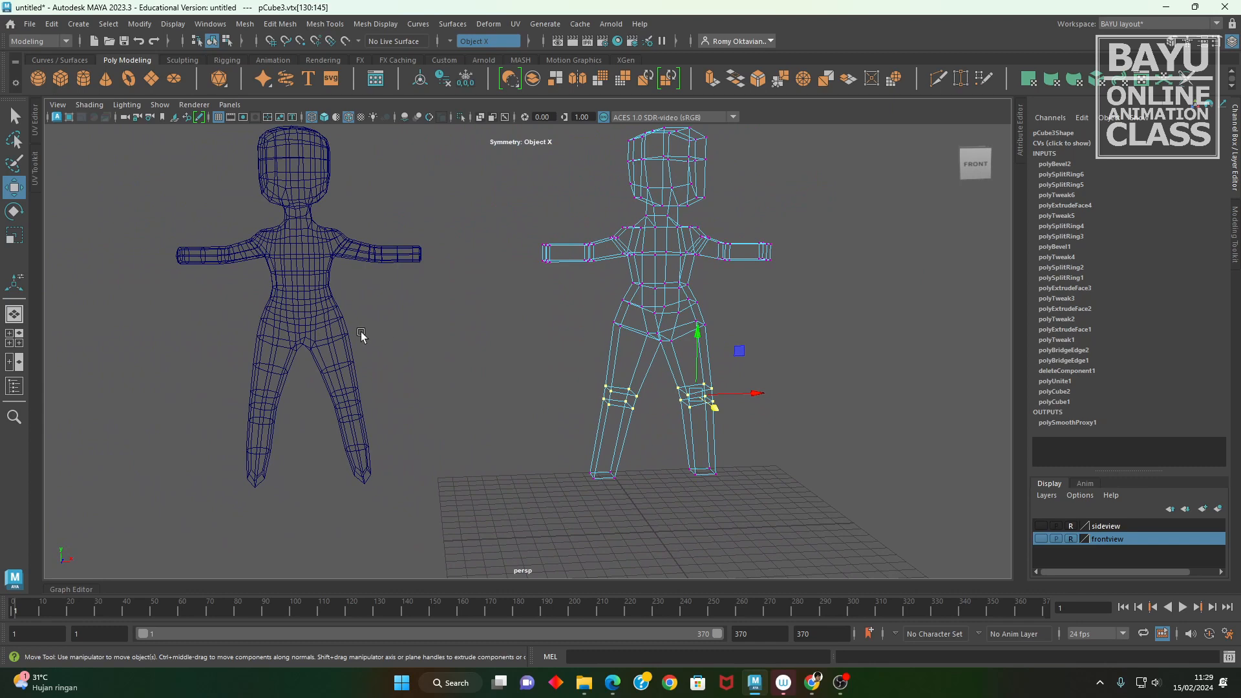
key("5")
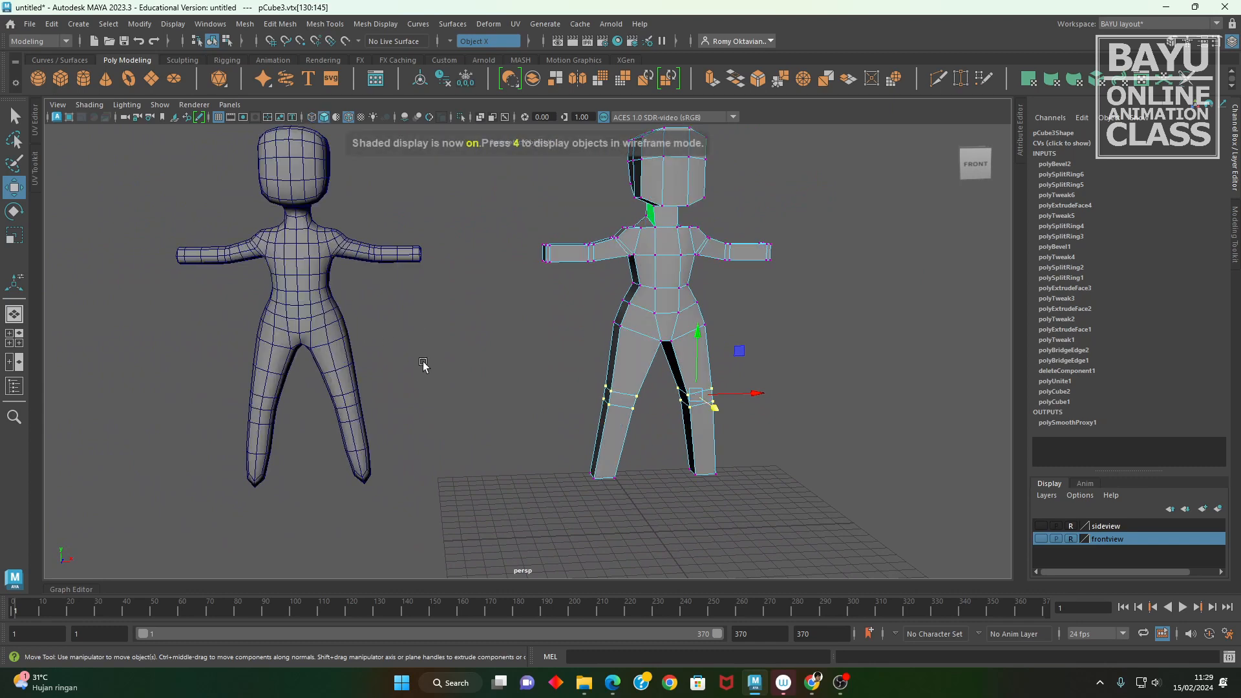
left_click(336, 414)
left_click_drag(336, 414, 477, 407, "alt")
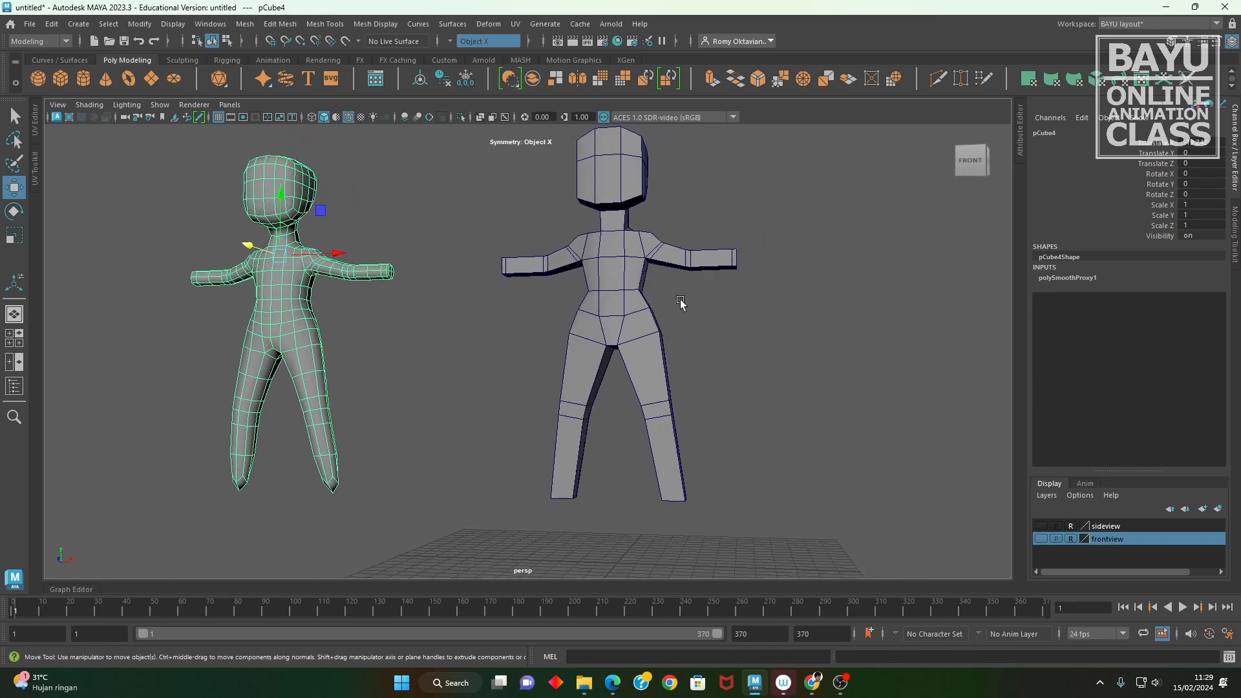
left_click_drag(624, 304, 676, 288, "alt")
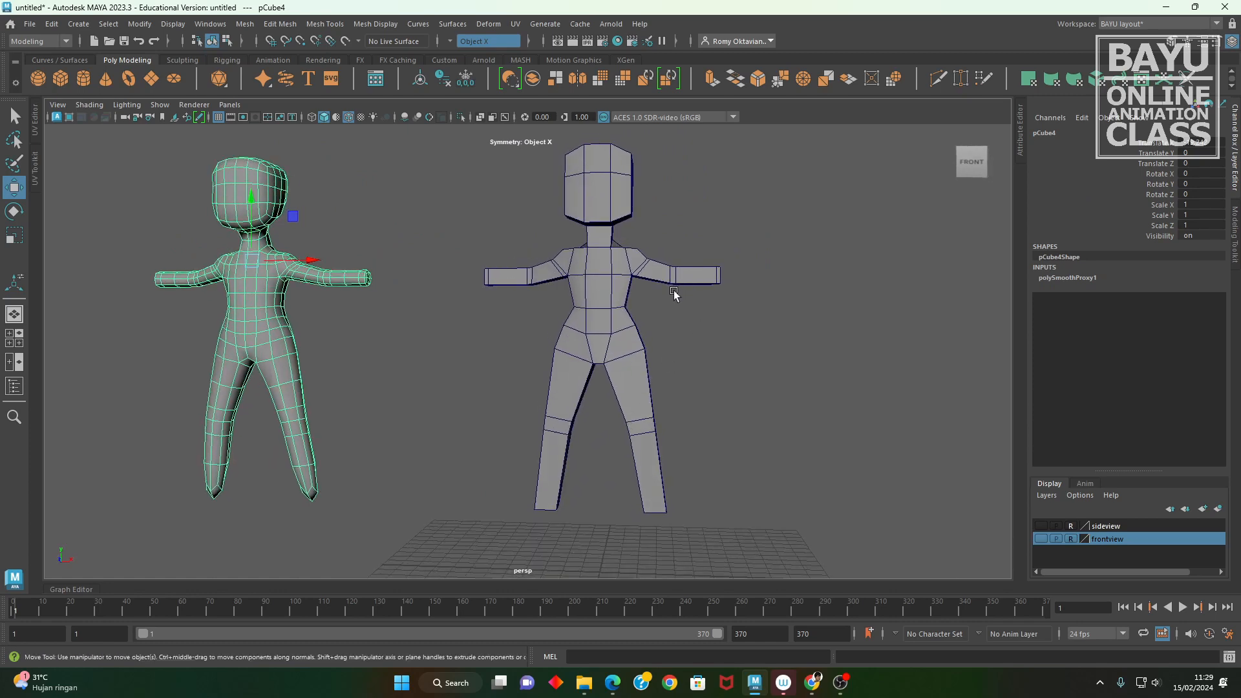
- Insert an edge loop around both upper thighs just below the crotch and check it against the front sketch
left_click(325, 23)
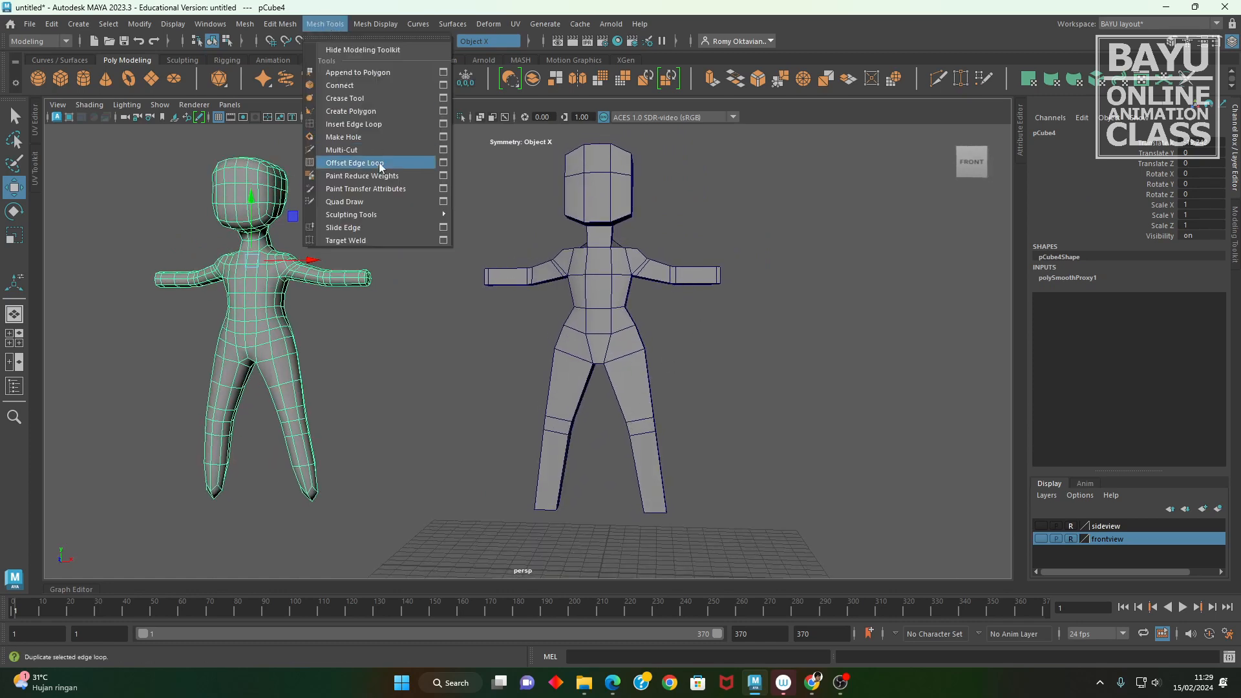
left_click(383, 132)
scroll(673, 427, "up", 4)
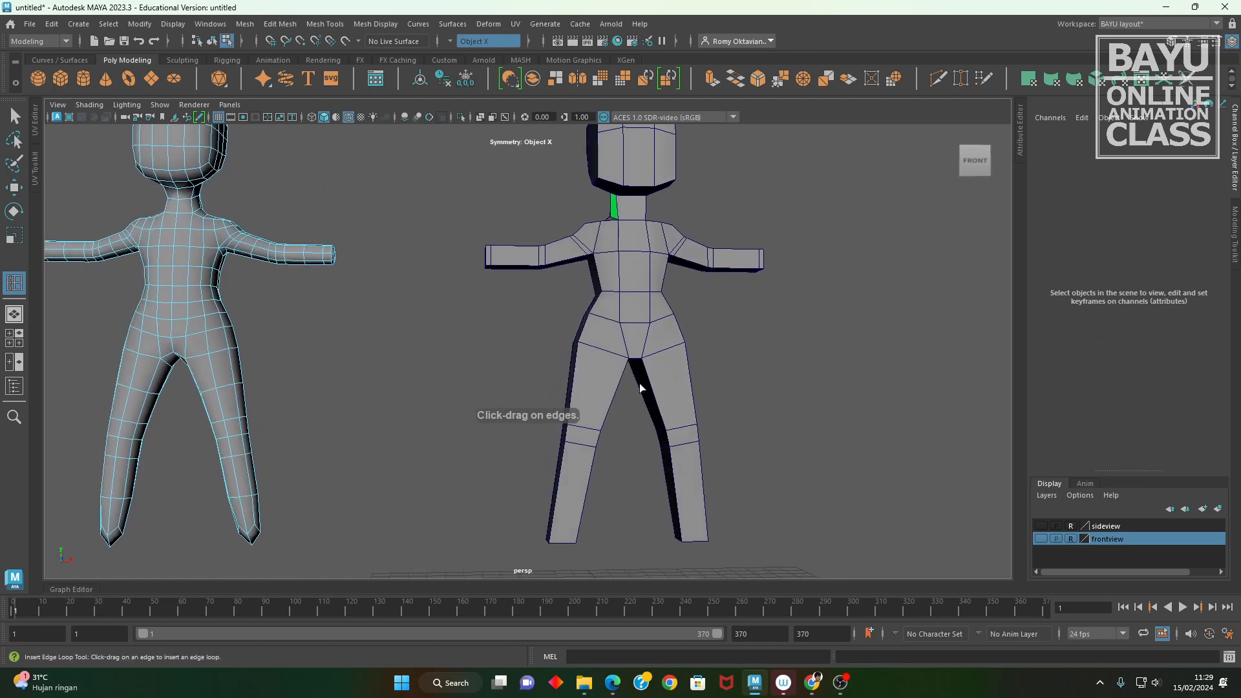
left_click(649, 378)
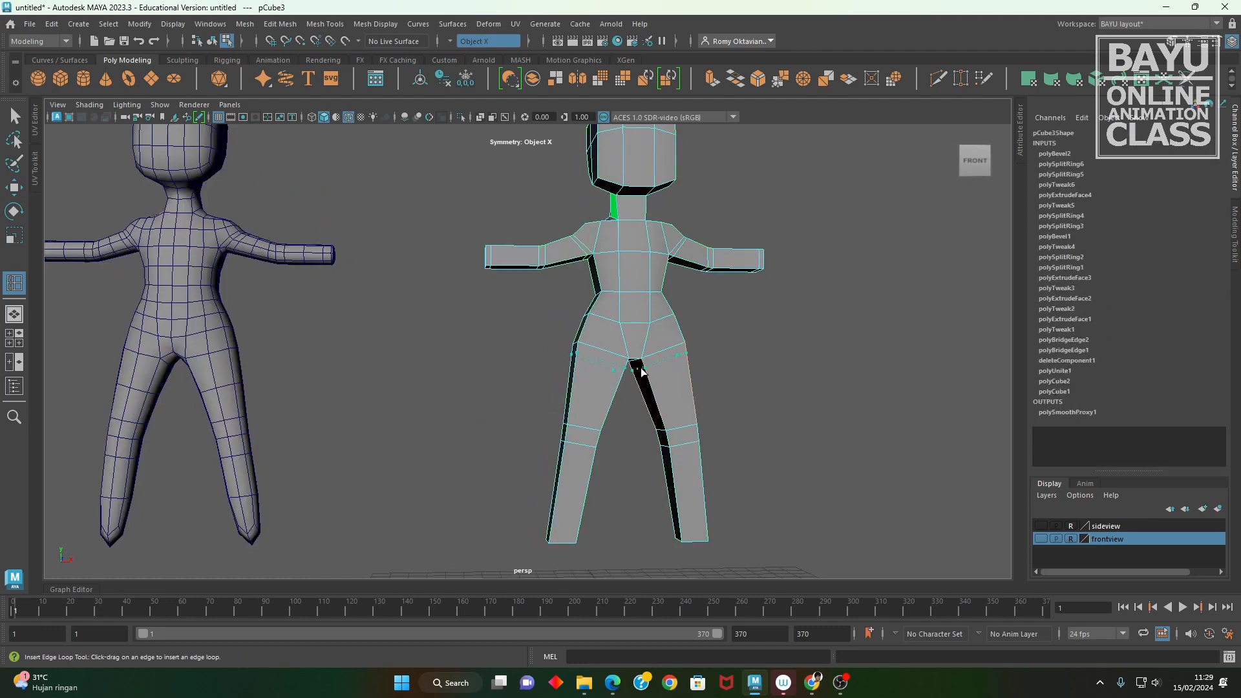
left_click(642, 371)
left_click_drag(732, 550, 554, 455, "alt")
key("w")
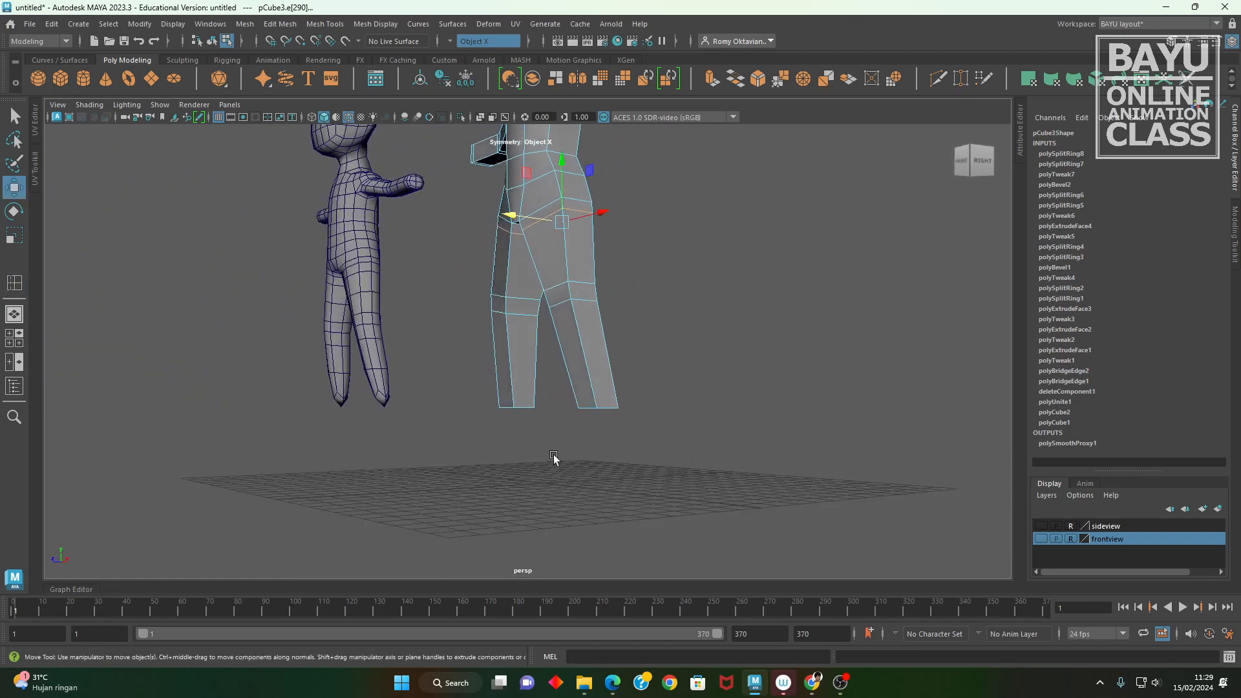
left_click(1041, 538)
left_click_drag(699, 492, 563, 464, "alt")
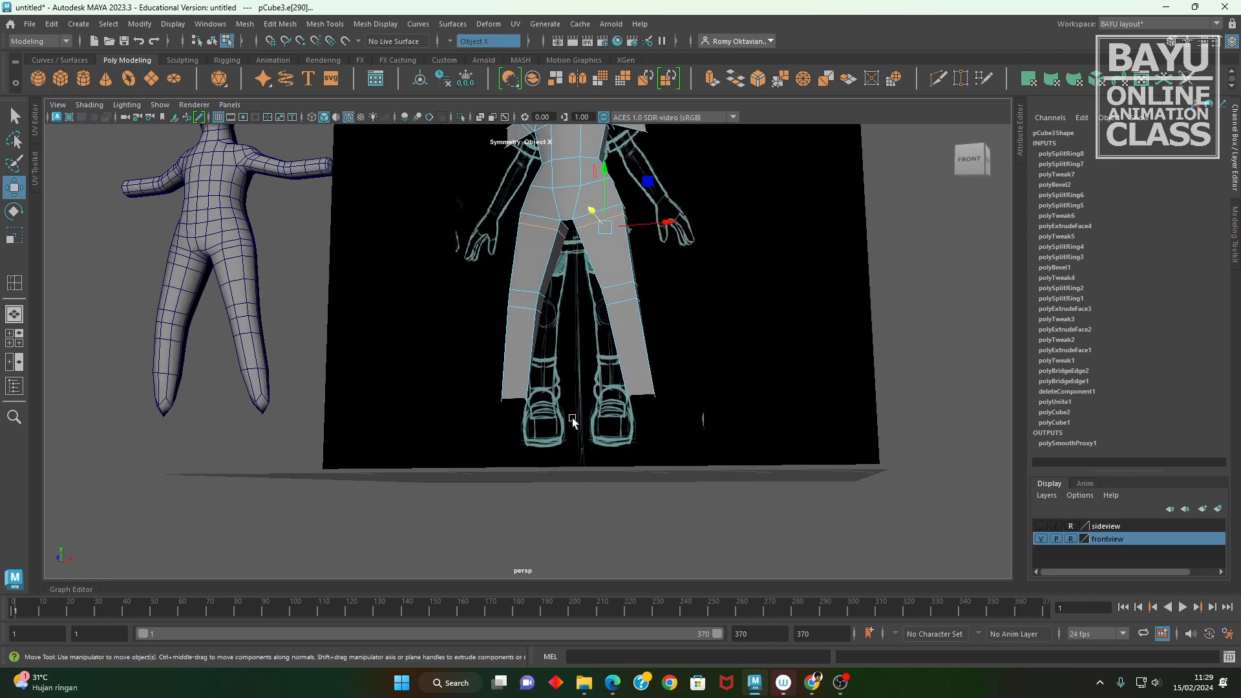
left_click_drag(633, 433, 622, 480, "alt")
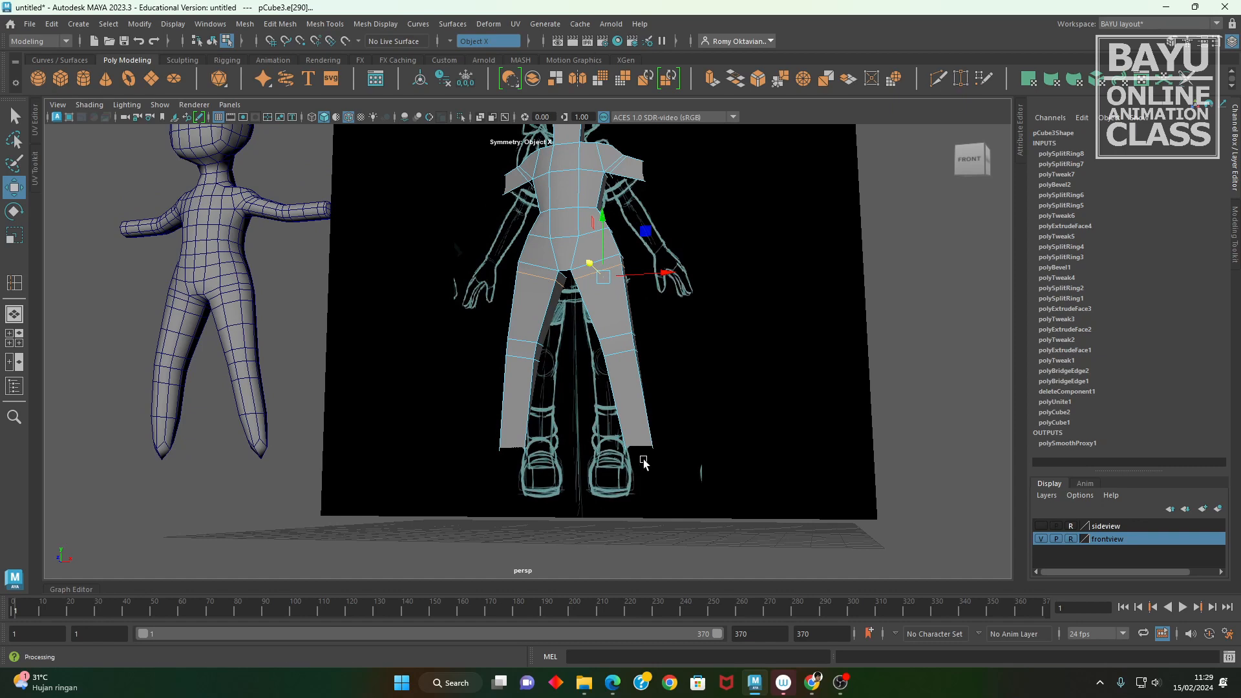
left_click(1042, 539)
left_click_drag(701, 471, 697, 418, "alt")
- Lower the rear vertices of the leg ends so the bottom faces slope down toward the heels
right_click_drag(753, 298, 688, 298)
left_click_drag(692, 310, 620, 410, "alt")
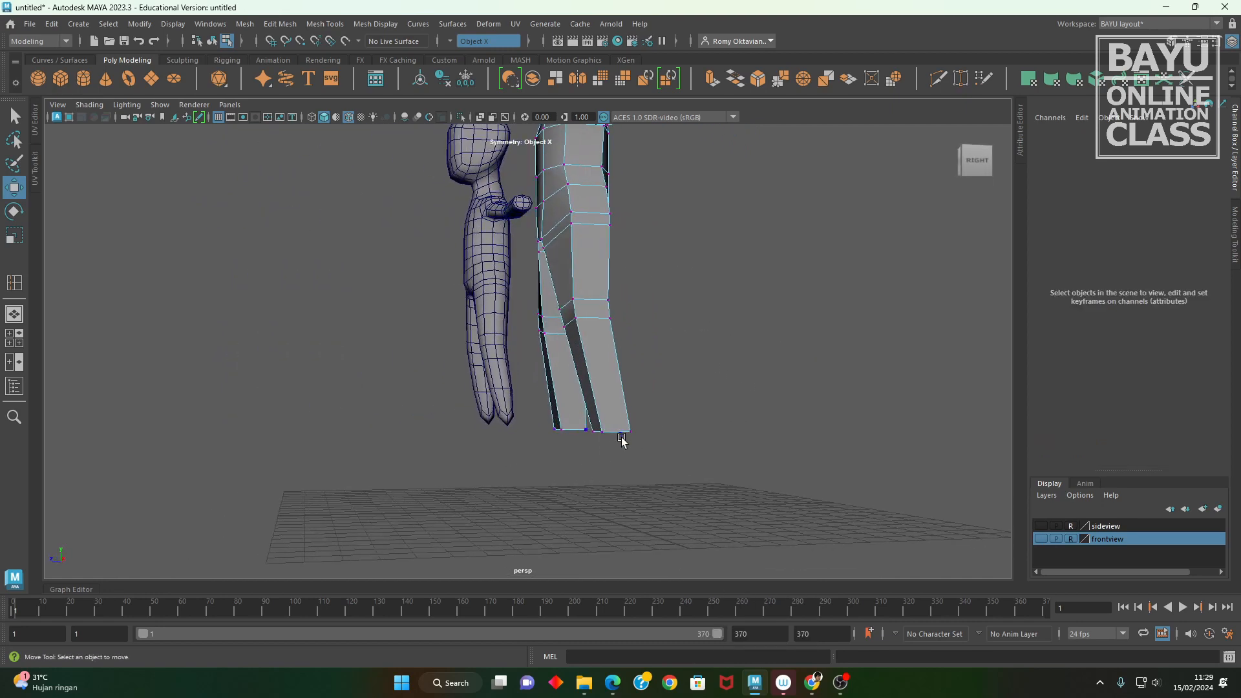
left_click_drag(607, 487, 621, 419, "alt")
right_click_drag(625, 298, 628, 338)
left_click(605, 396)
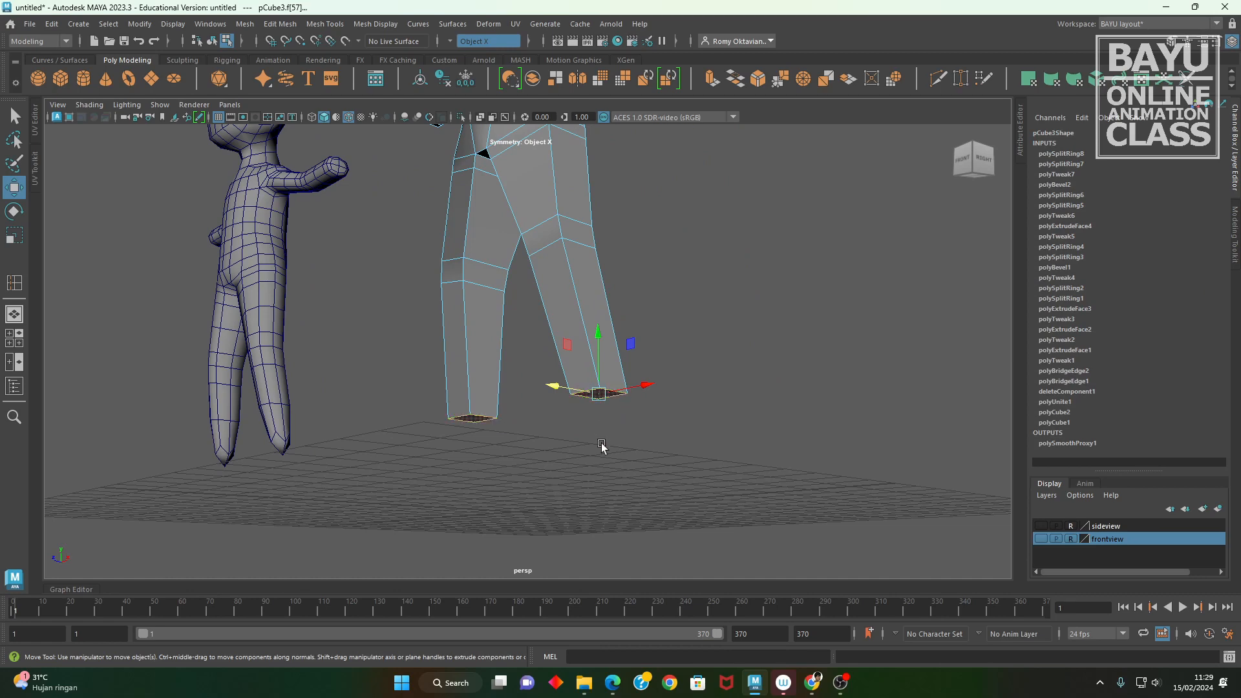
left_click_drag(492, 401, 643, 388, "alt")
right_click_drag(643, 388, 585, 300)
left_click_drag(622, 485, 609, 450, "alt")
left_click_drag(580, 375, 535, 446)
left_click_drag(631, 501, 522, 429, "alt")
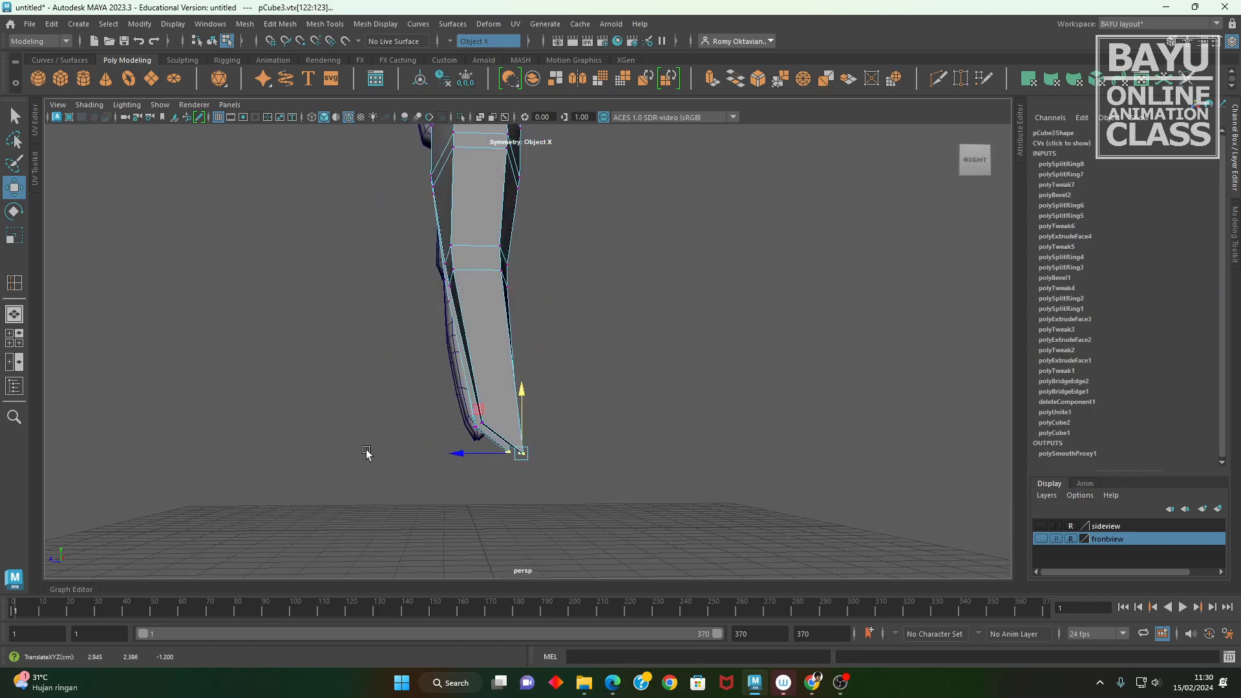
- Select the sloped bottom faces of both legs and extrude them to start the feet
right_click_drag(621, 282, 617, 317)
left_click_drag(492, 472, 583, 444, "alt")
left_click(280, 24)
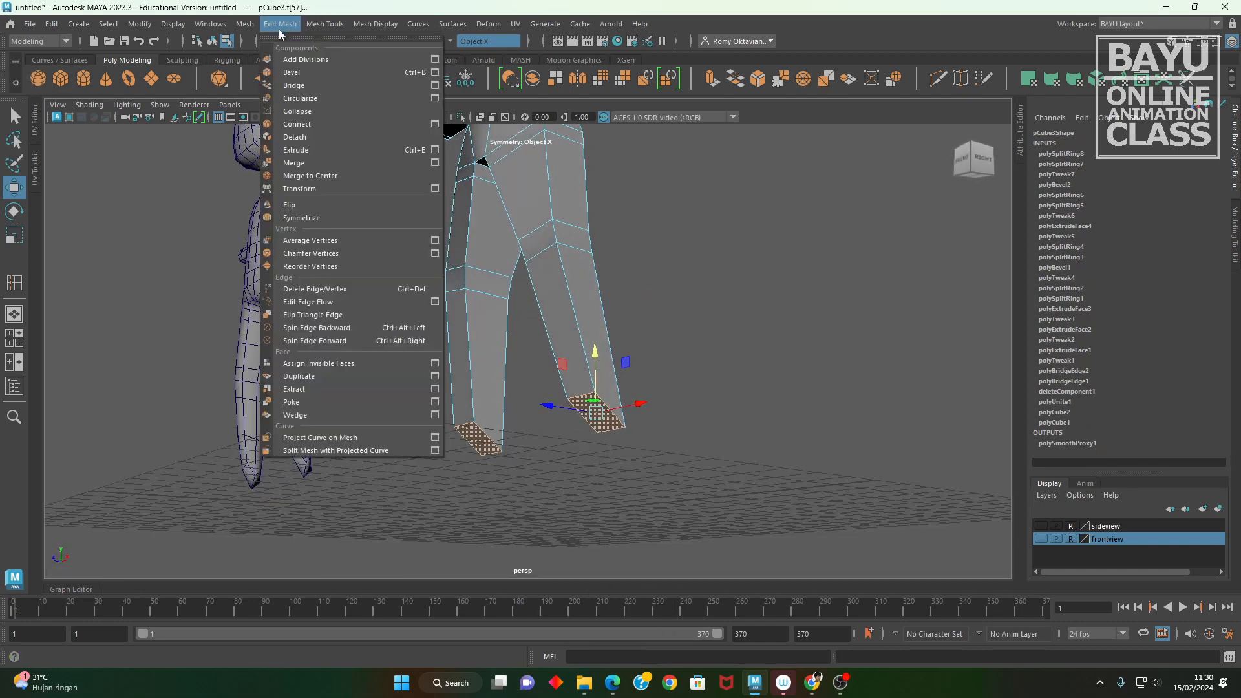
left_click(315, 150)
left_click_drag(651, 491, 601, 490, "alt")
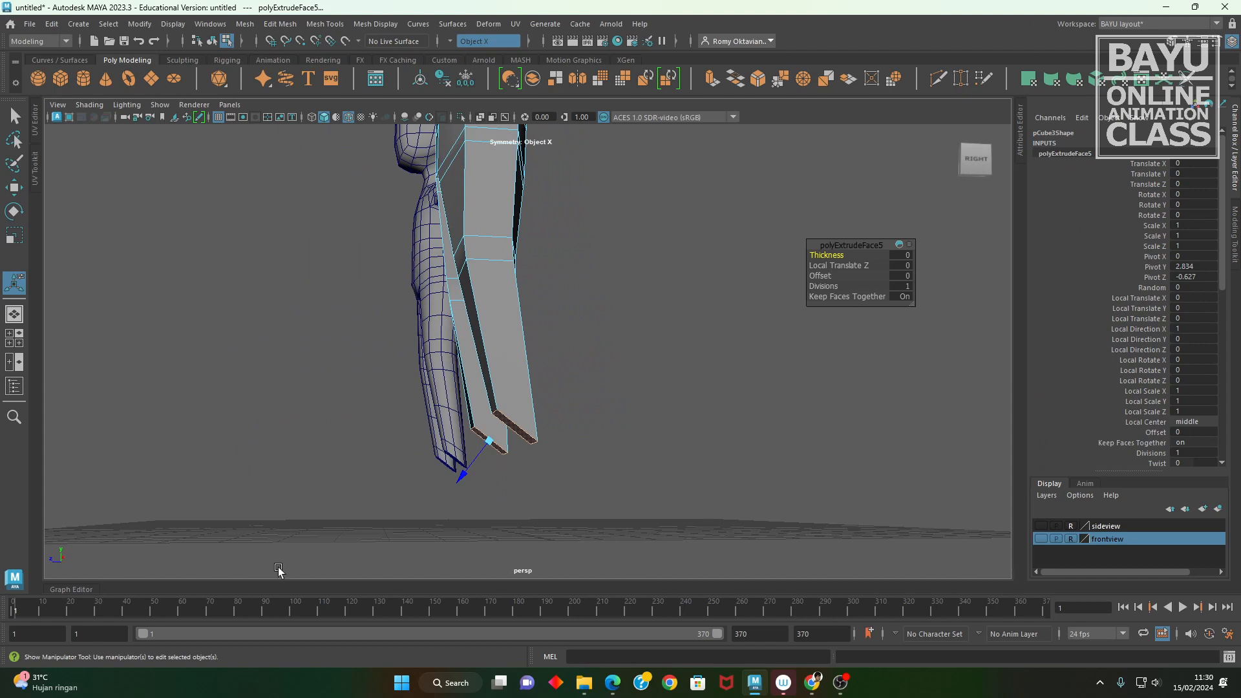
- Pull the extruded faces forward from the leg ends and flatten them in depth to form blocky feet
key("w")
left_click_drag(445, 440, 442, 431)
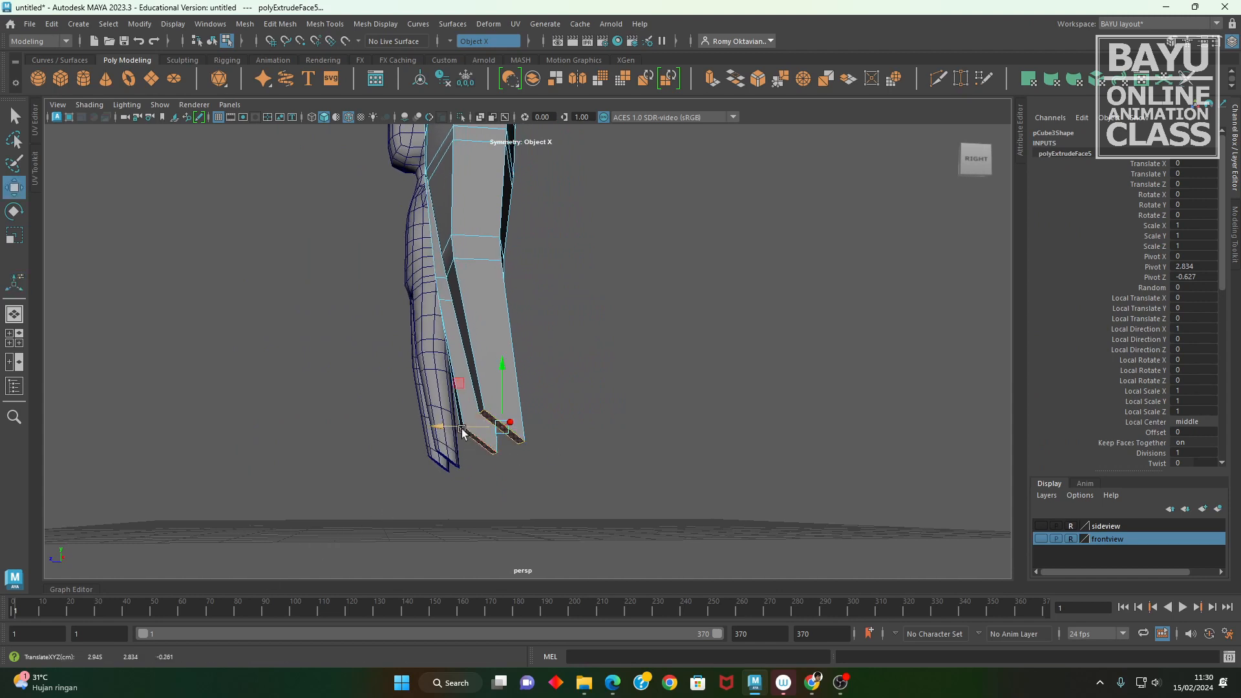
left_click_drag(449, 425, 441, 437)
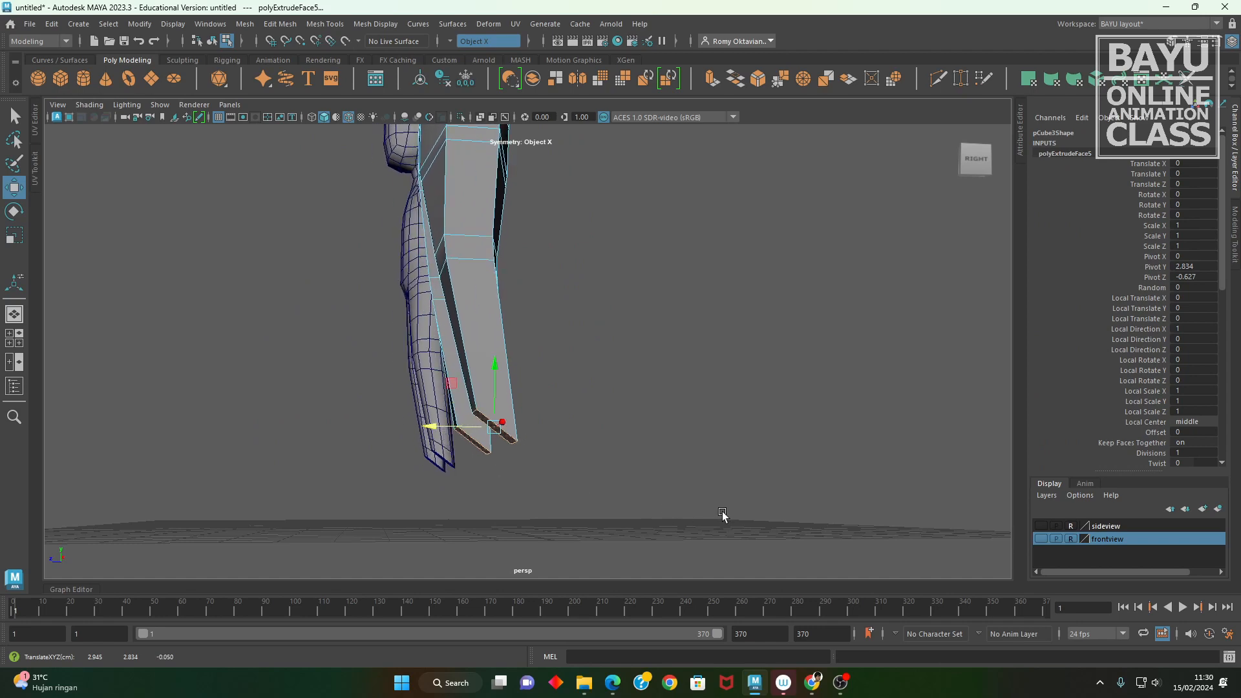
key("ctrl+z")
left_click_drag(596, 477, 575, 461, "alt")
left_click(621, 481)
left_click(580, 435)
left_click_drag(431, 458, 487, 474)
key("r")
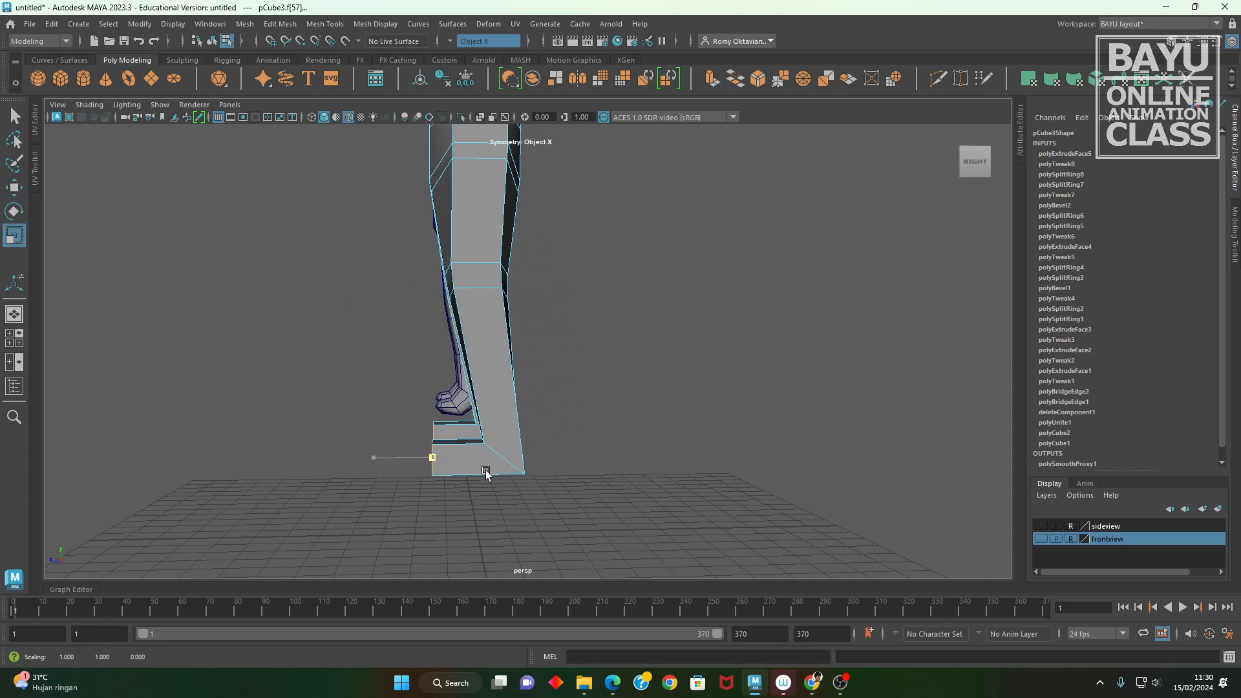
- Show the side sketch and, in the side view, move the toe faces forward to the tip of the drawn shoe
left_click(1041, 527)
left_click_drag(782, 513, 552, 425, "alt")
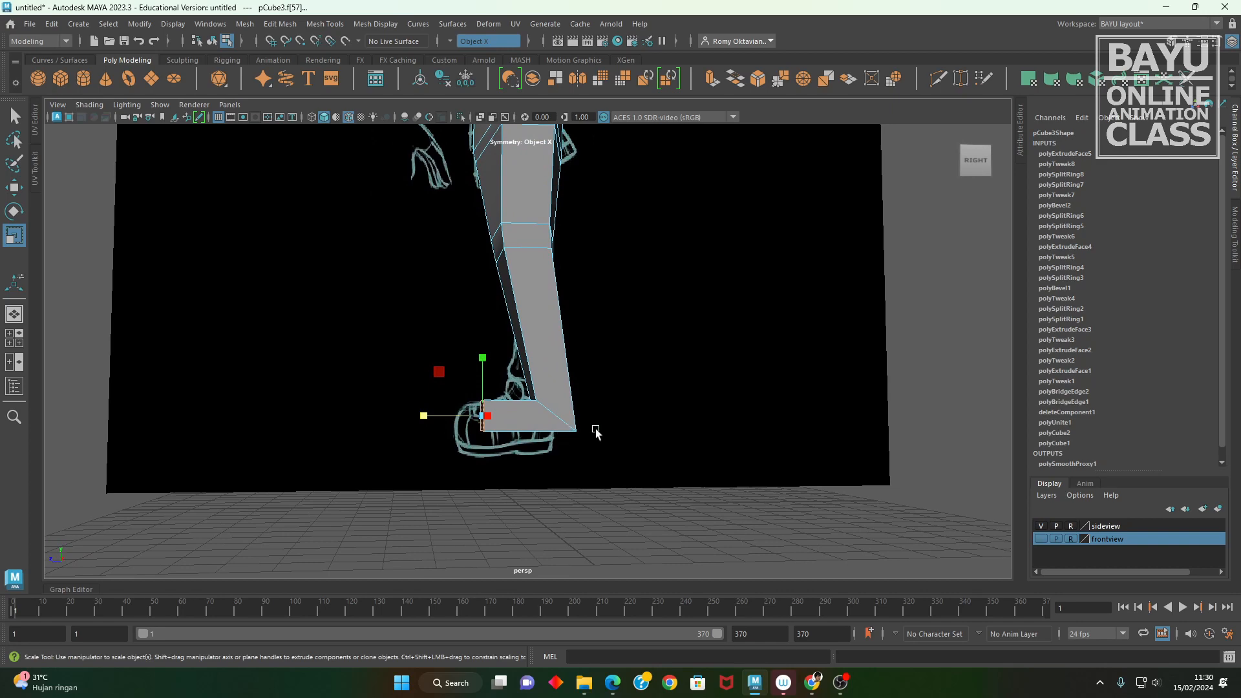
key("space")
key("space")
middle_click_drag(580, 505, 595, 378, "alt")
right_click_drag(445, 402, 701, 434, "alt")
key("w")
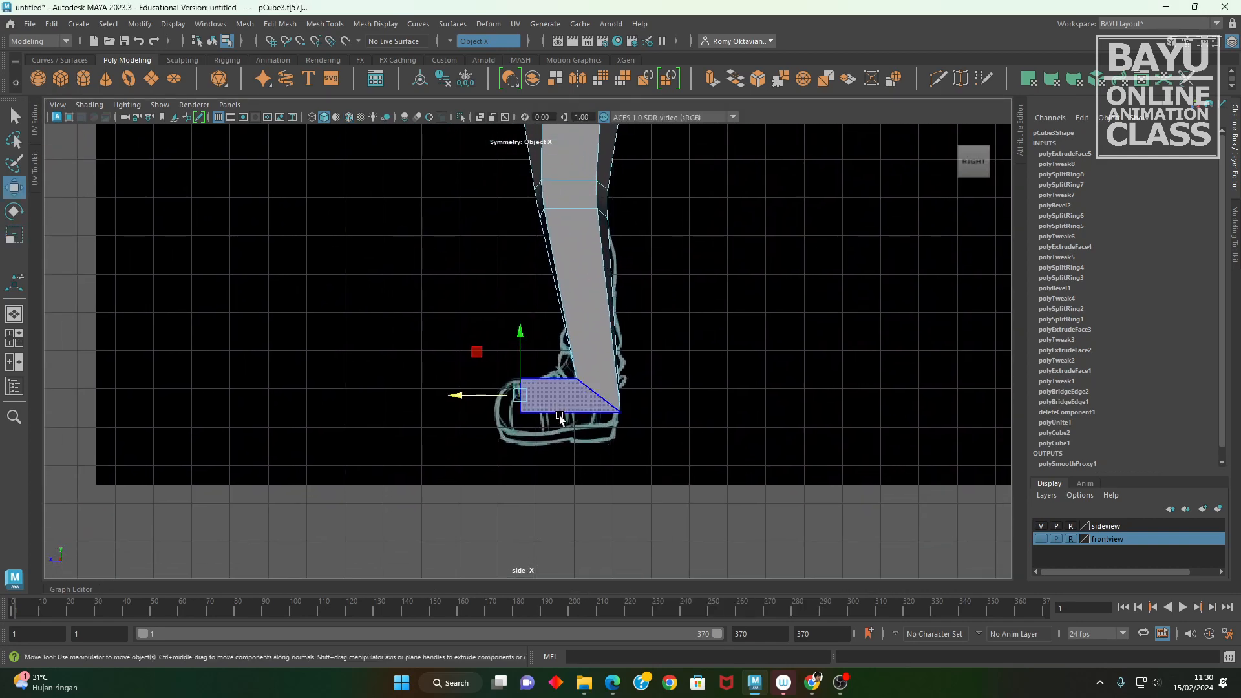
left_click_drag(461, 400, 443, 398)
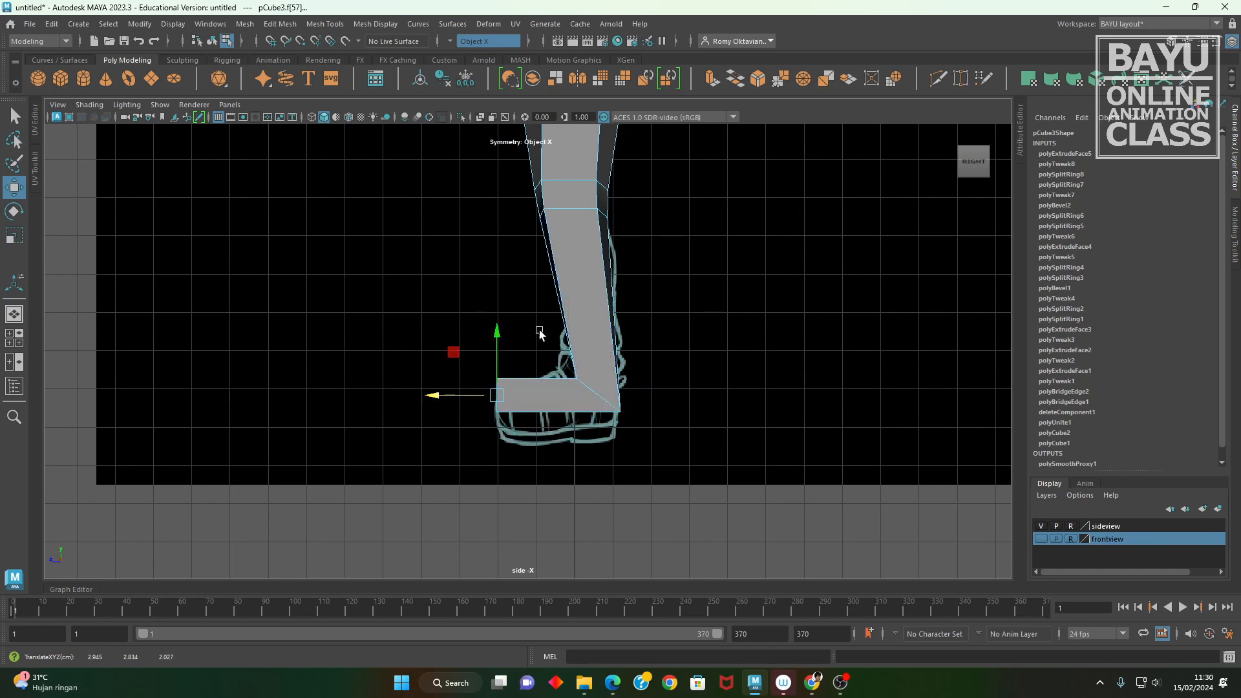
- Lower all foot vertices toward the drawn shoe, and raise the front ankle vertices up and forward to follow the instep
right_click_drag(774, 300, 715, 294)
left_click_drag(426, 272, 793, 461)
left_click_drag(560, 373, 560, 387)
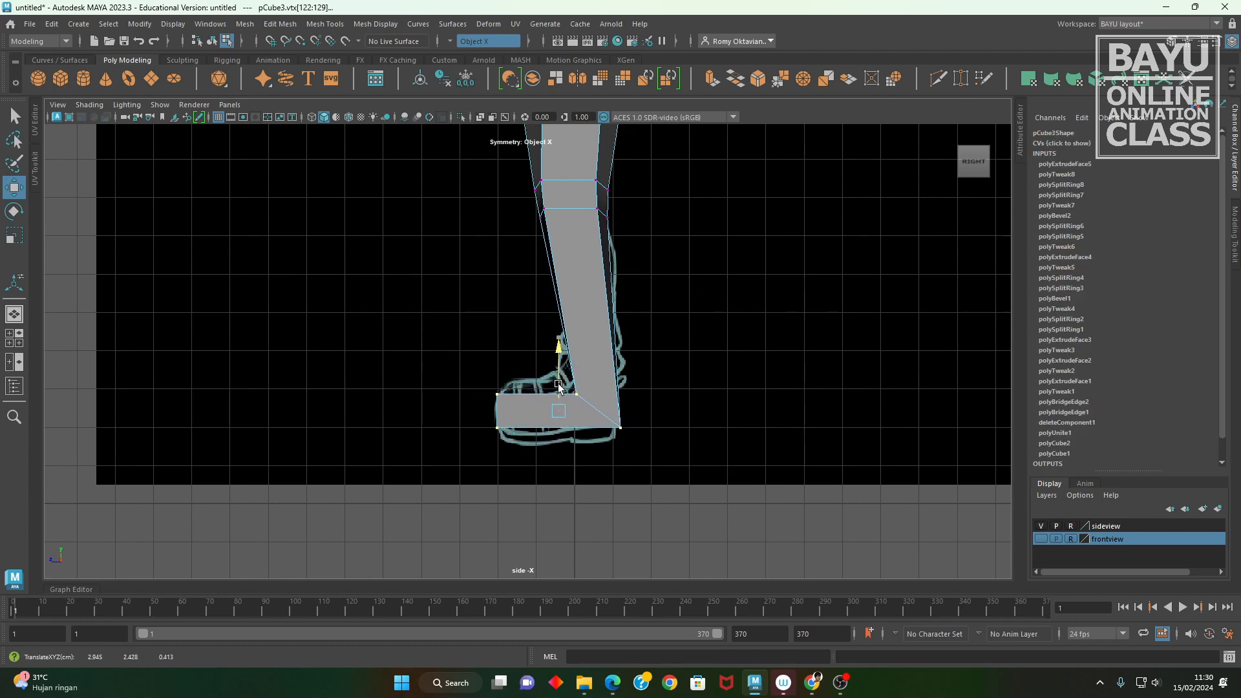
left_click(718, 405)
left_click_drag(558, 376, 589, 408)
left_click_drag(554, 364, 530, 328)
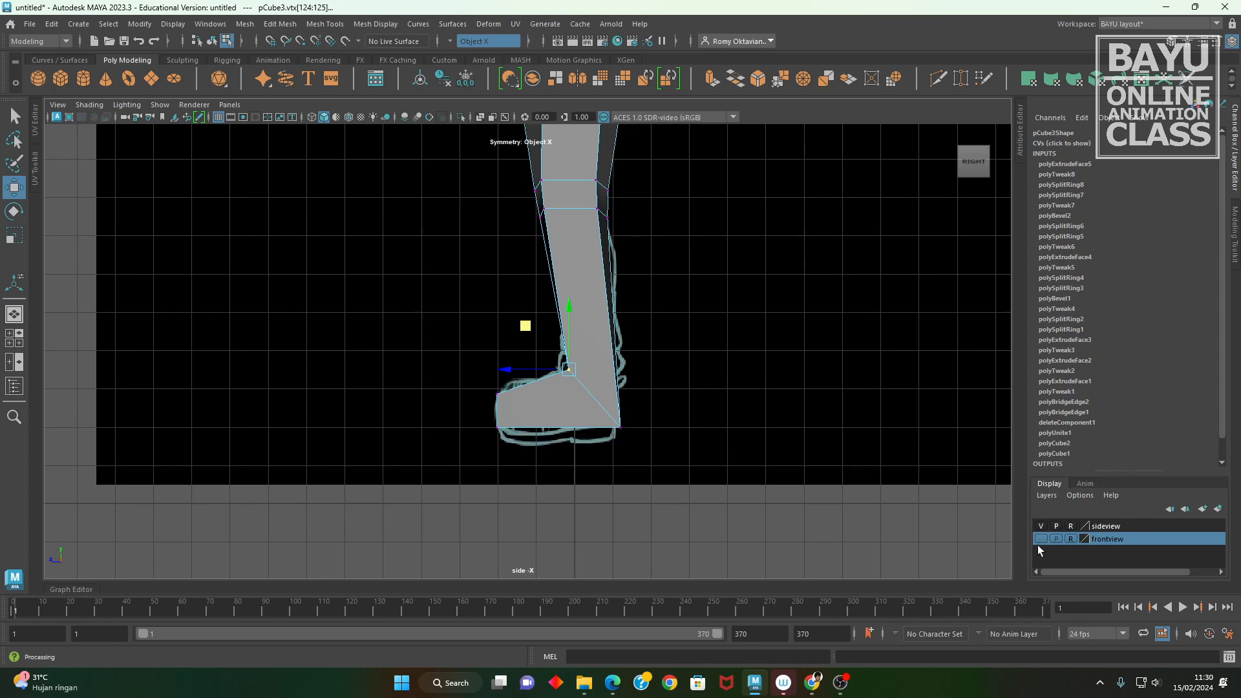
- Hide the side sketch and compare the new feet with the smoothed copy in the perspective view
left_click(1042, 525)
key("space")
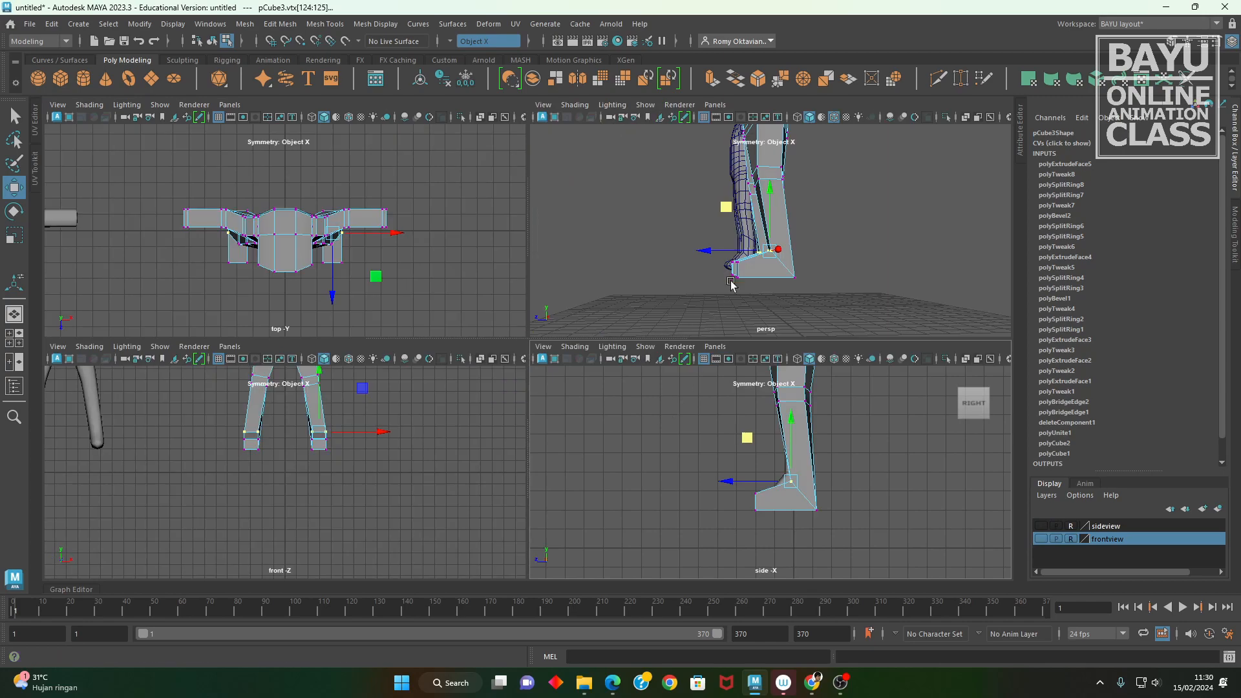
left_click_drag(733, 280, 613, 305, "alt")
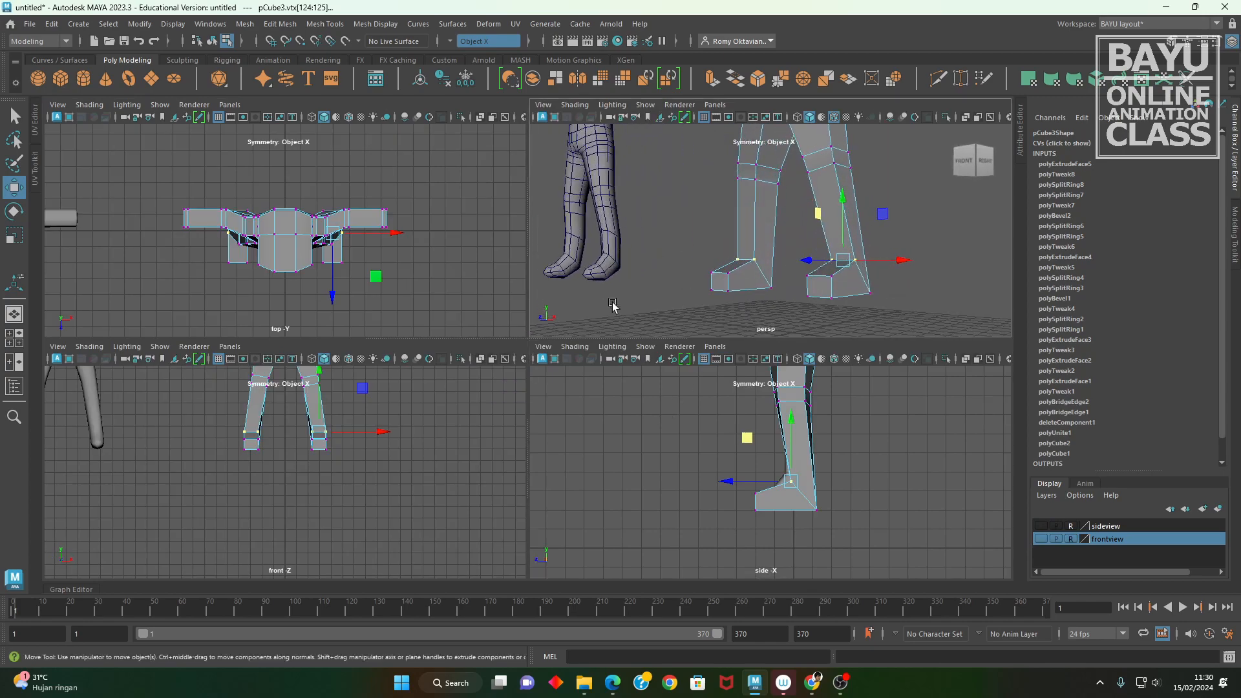
middle_click_drag(616, 282, 718, 289, "alt")
key("space")
left_click_drag(512, 444, 456, 428, "alt")
middle_click_drag(624, 442, 566, 347, "alt")
- Extrude the bottom faces of both feet a short distance straight down to form thin soles
left_click_drag(825, 375, 804, 374, "alt")
right_click_drag(872, 267, 869, 302)
left_click(783, 299)
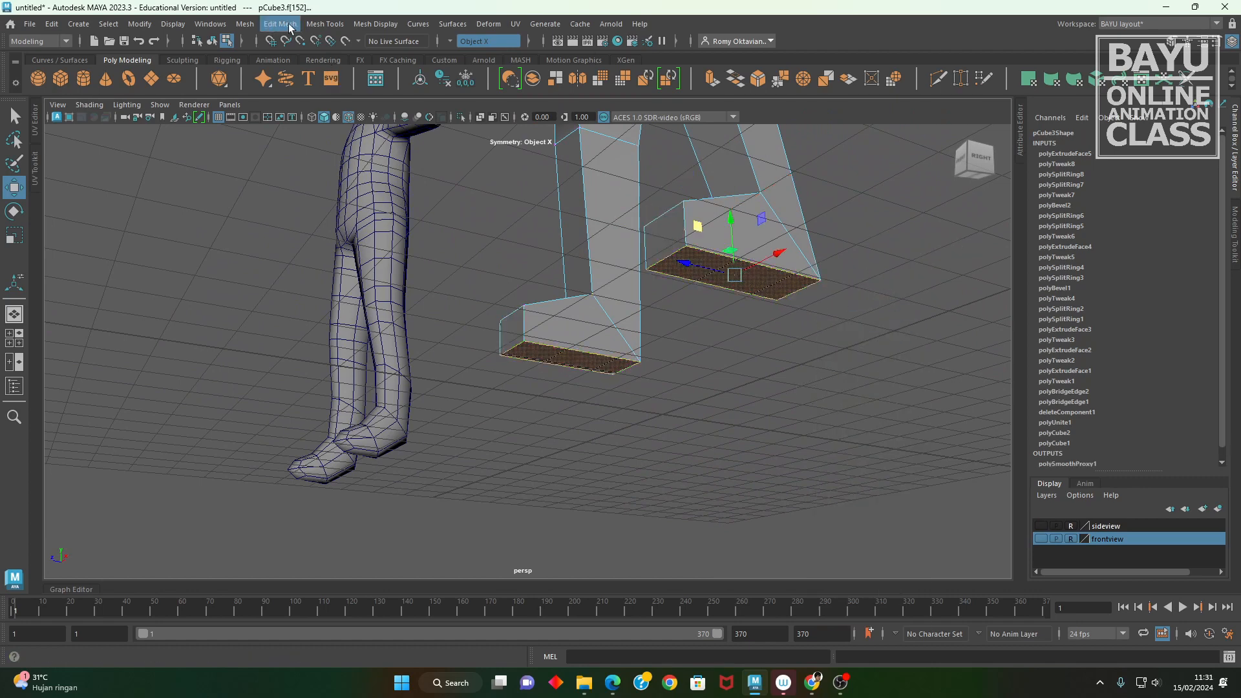
left_click(280, 24)
left_click(317, 155)
left_click_drag(727, 315, 720, 322, "alt")
key("w")
left_click_drag(746, 248, 839, 419)
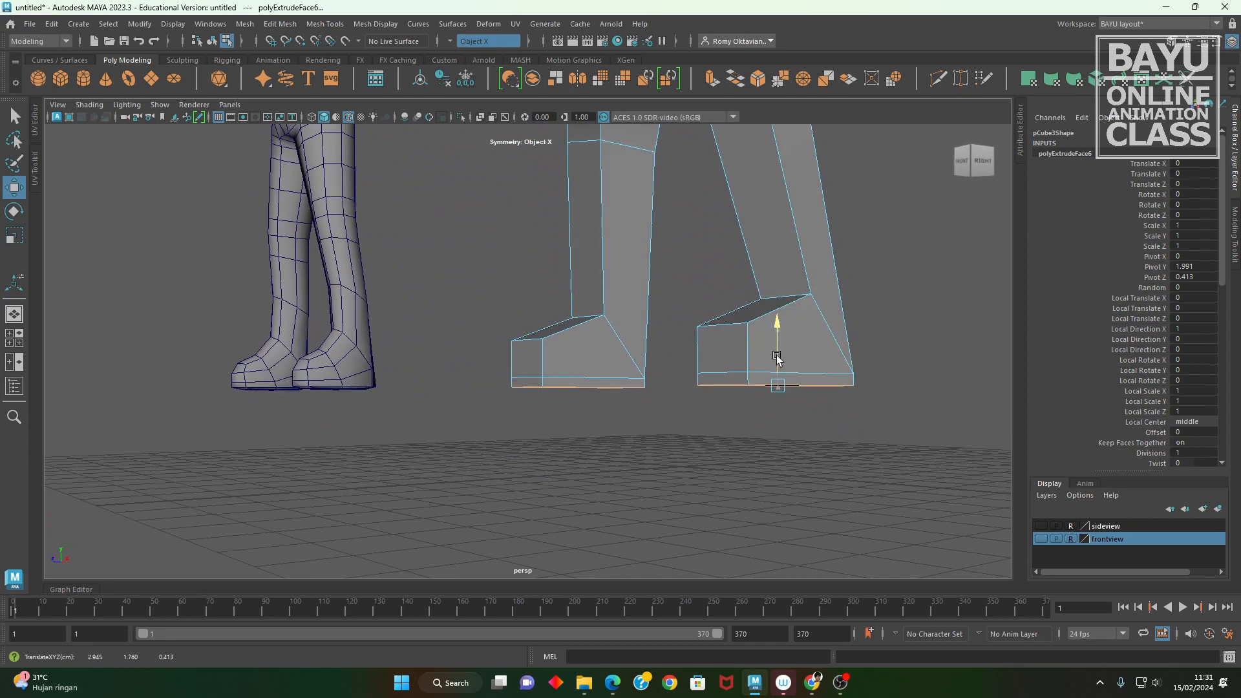
right_click_drag(701, 500, 710, 505, "alt")
left_click_drag(709, 504, 998, 423, "alt")
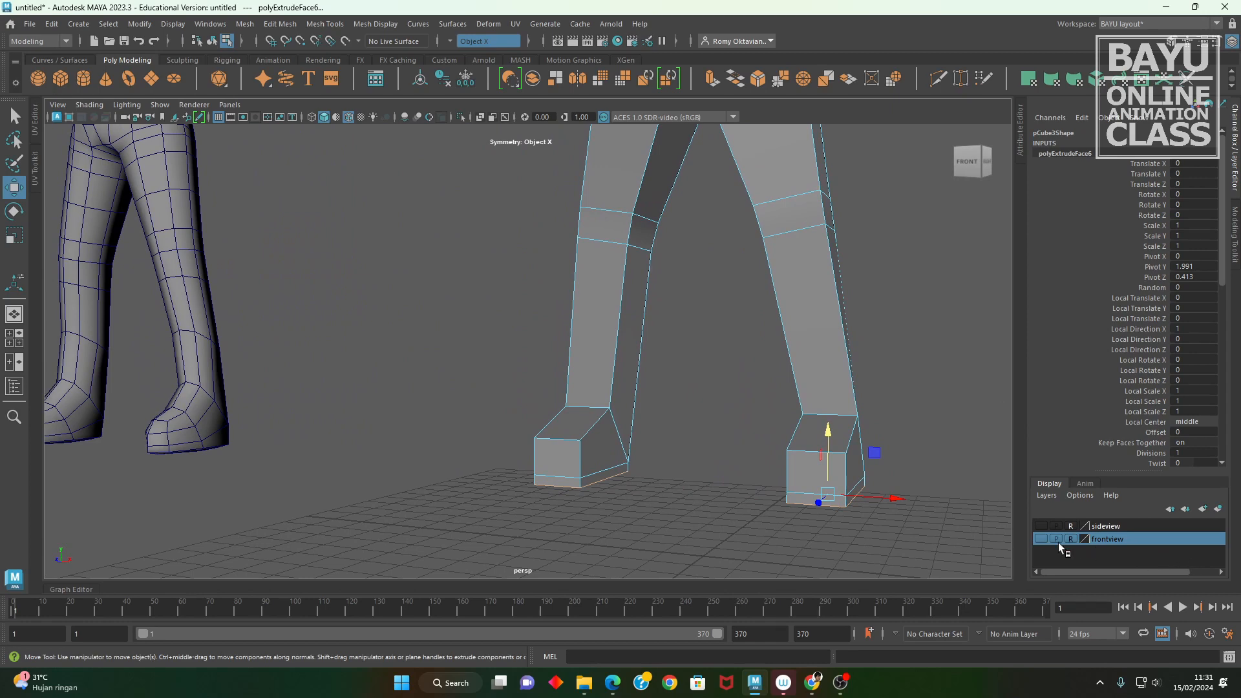
- Show the side sketch again and insert an edge loop around both lower legs just above the ankles
left_click(1043, 526)
left_click_drag(718, 399, 668, 391, "alt")
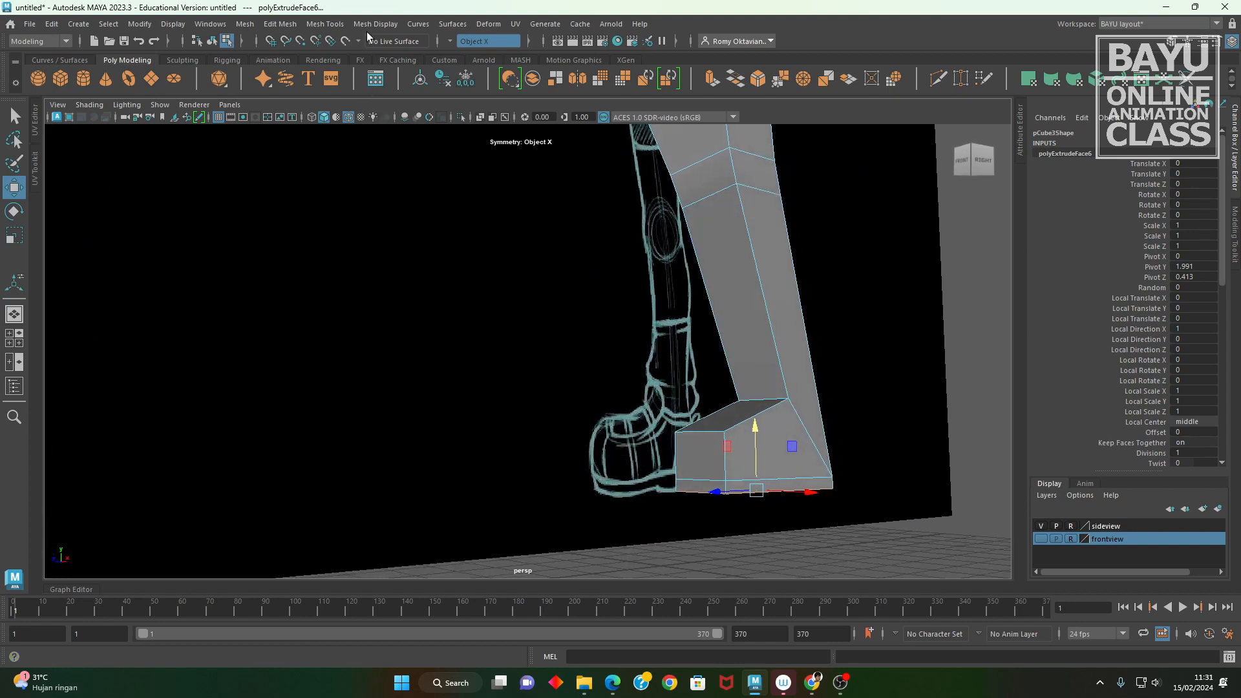
left_click(324, 24)
left_click(354, 123)
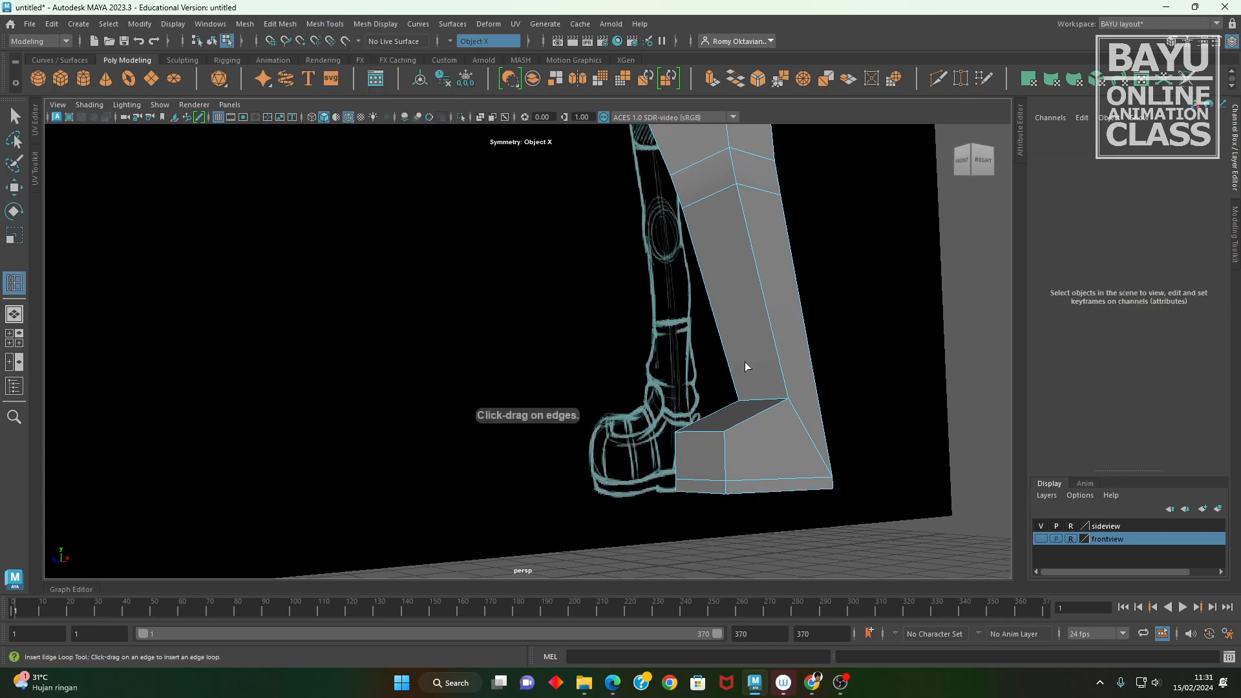
left_click_drag(745, 362, 766, 329, "alt")
left_click_drag(766, 329, 782, 424, "alt")
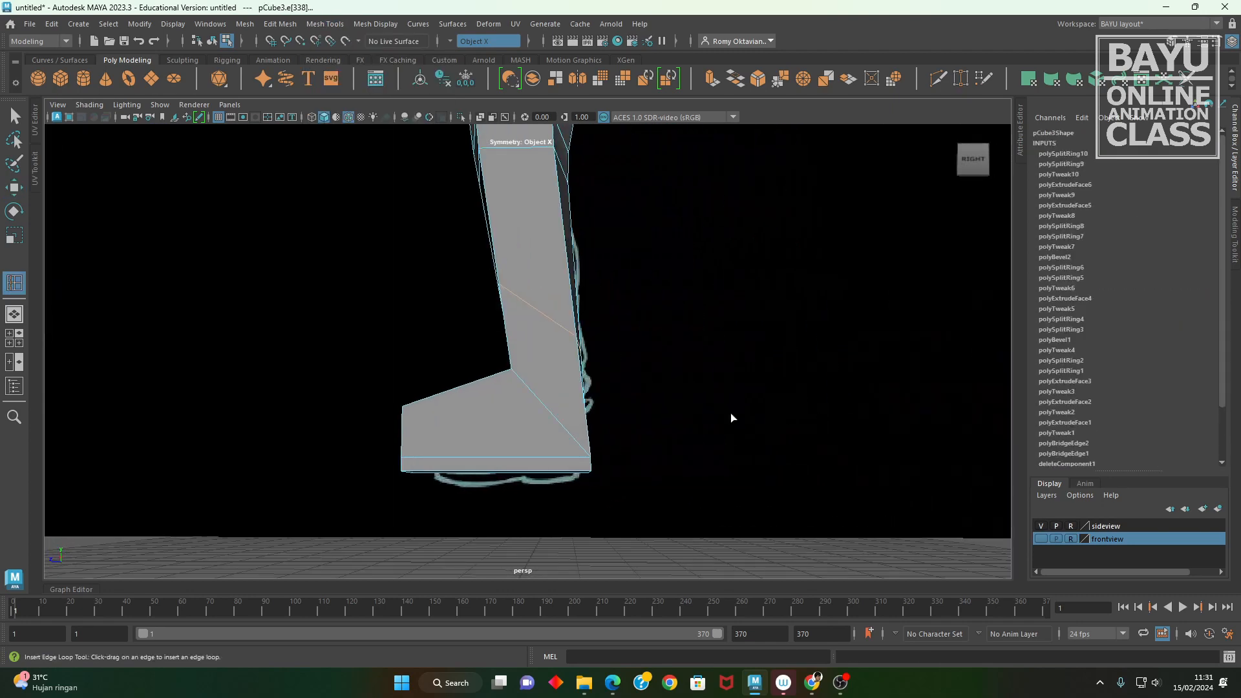
- Scale the ankle loop flat vertically so it runs horizontal, and shift it backward in depth
middle_click_drag(585, 401, 805, 448, "alt")
key("r")
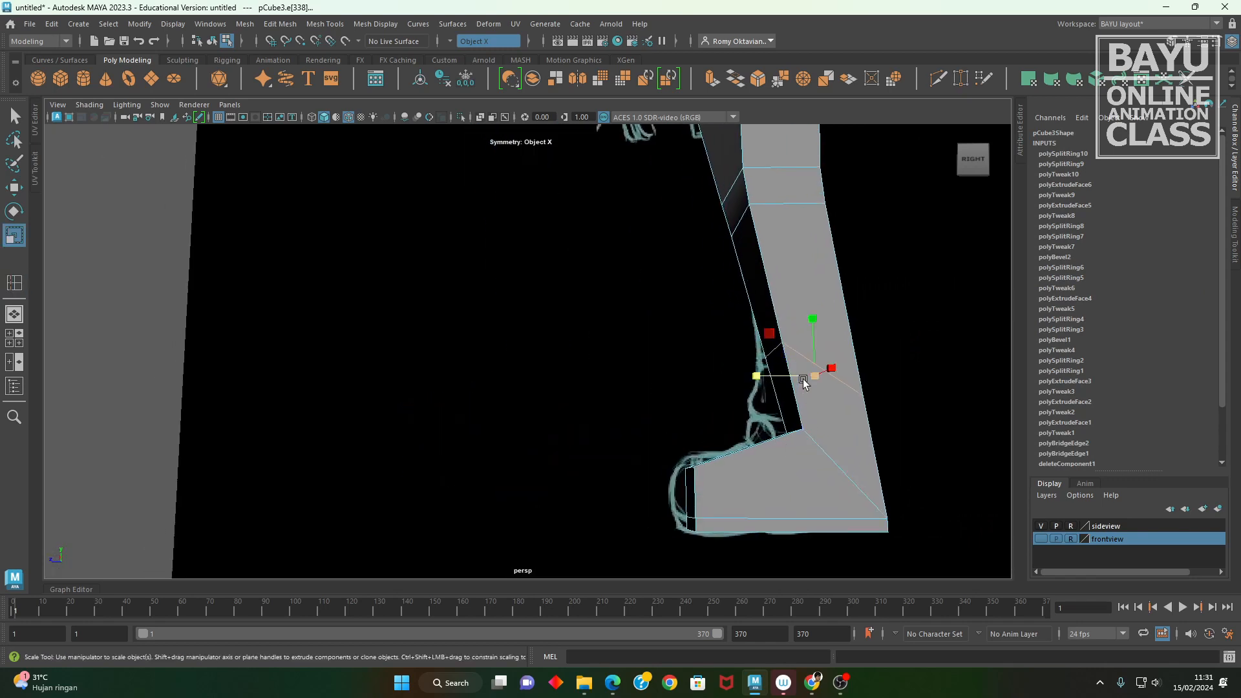
left_click_drag(806, 313, 834, 442)
middle_click_drag(808, 457, 665, 461, "alt")
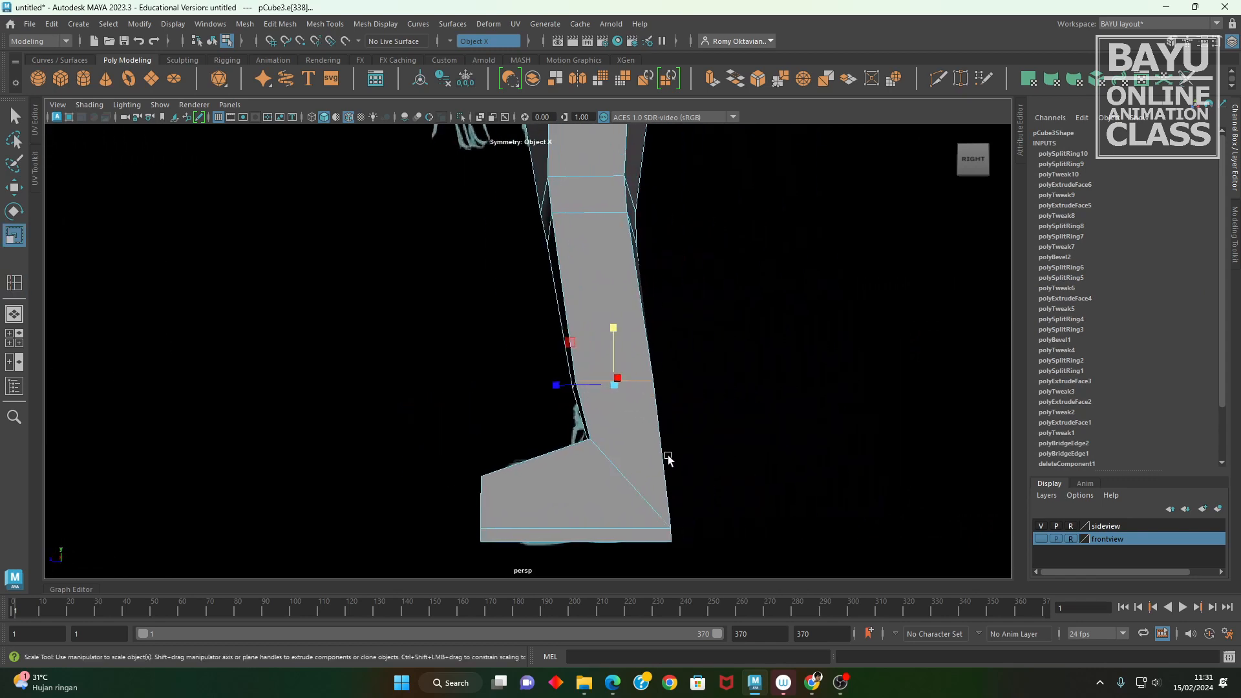
key("w")
left_click_drag(561, 387, 571, 386)
- Move the front vertices of the ankle loop backward to narrow the ankle, and inspect the full vertex loop from several angles
right_click_drag(595, 297, 532, 297)
middle_click_drag(593, 368, 579, 374, "alt")
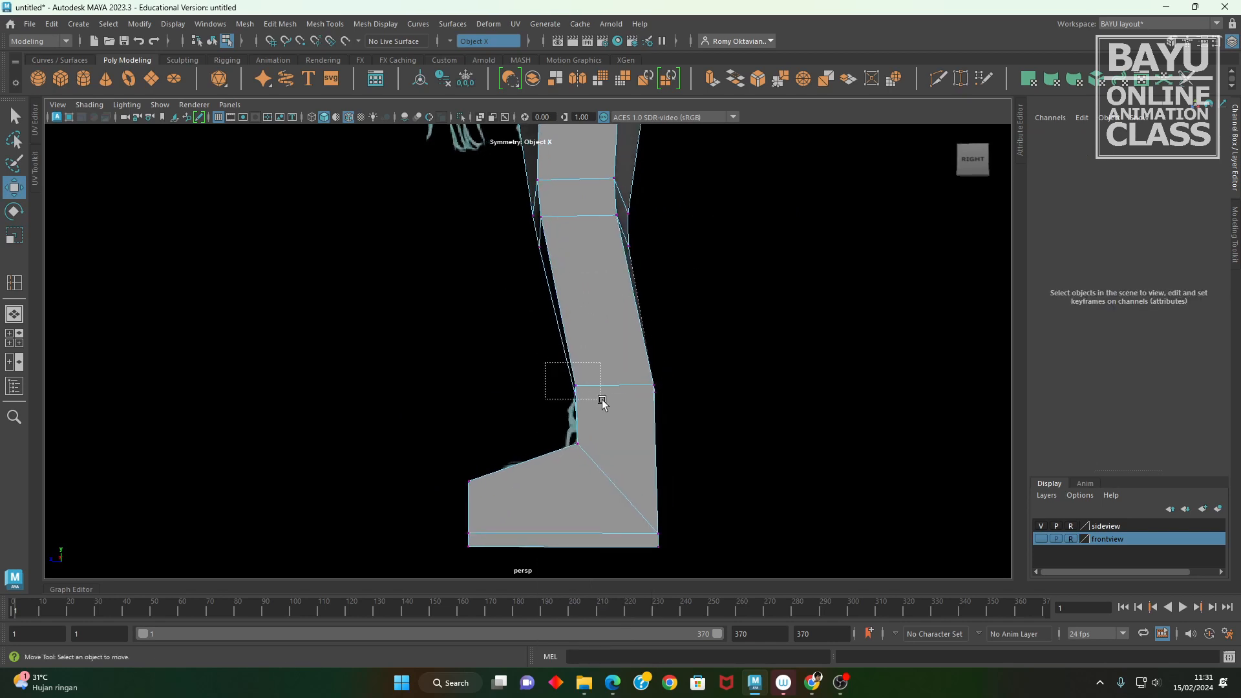
left_click_drag(602, 402, 602, 402)
middle_click_drag(602, 402, 590, 416, "alt")
left_click_drag(506, 407, 532, 412)
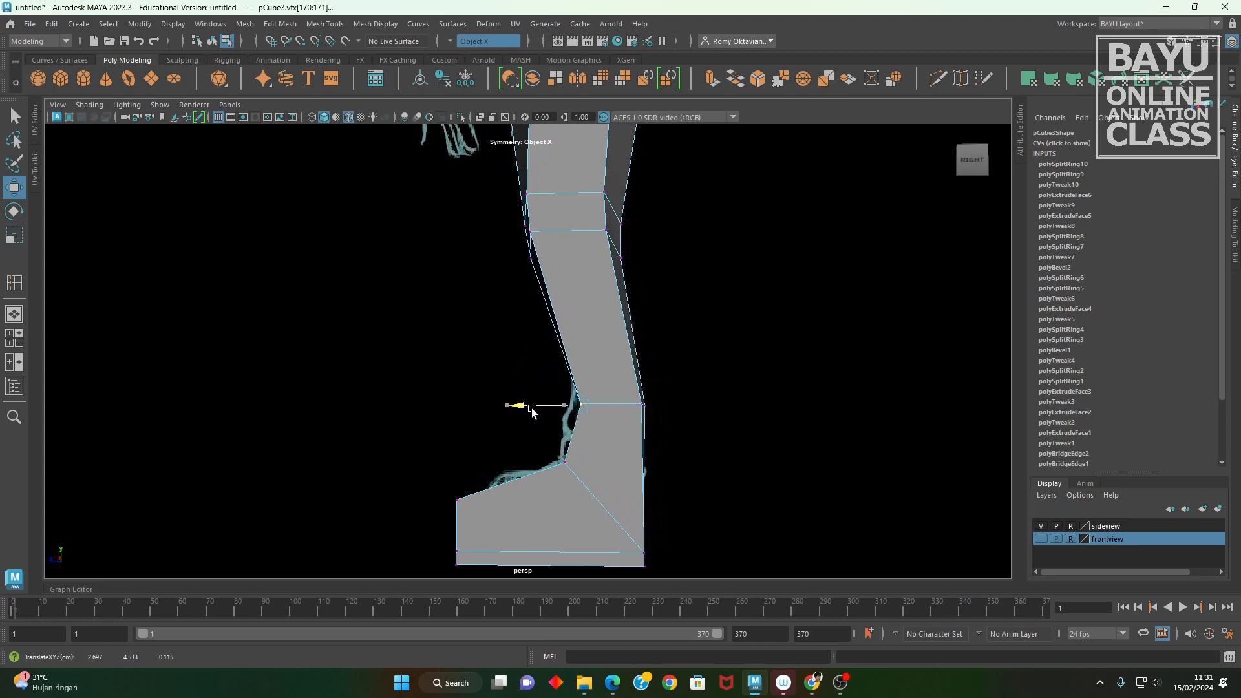
left_click_drag(602, 456, 805, 396, "alt")
left_click_drag(792, 350, 600, 421)
left_click_drag(675, 424, 606, 487, "alt")
left_click_drag(569, 487, 487, 452, "alt")
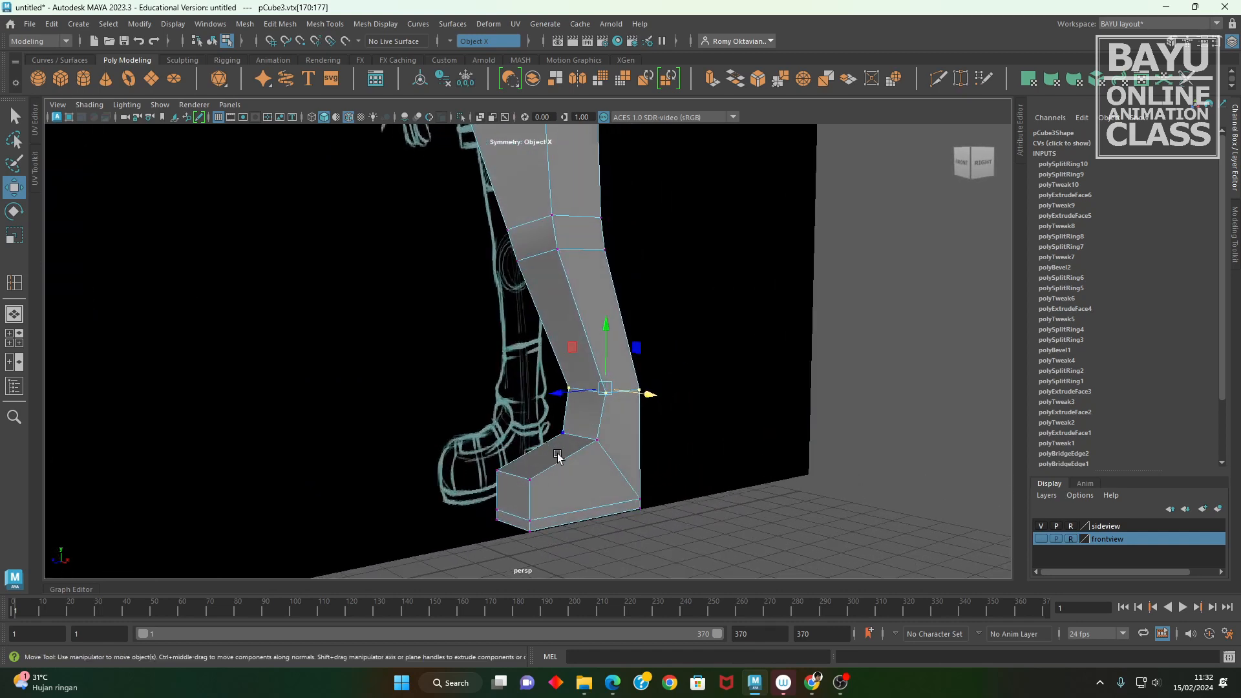
- Insert an edge loop around both feet between the ankle and the toes
left_click(279, 26)
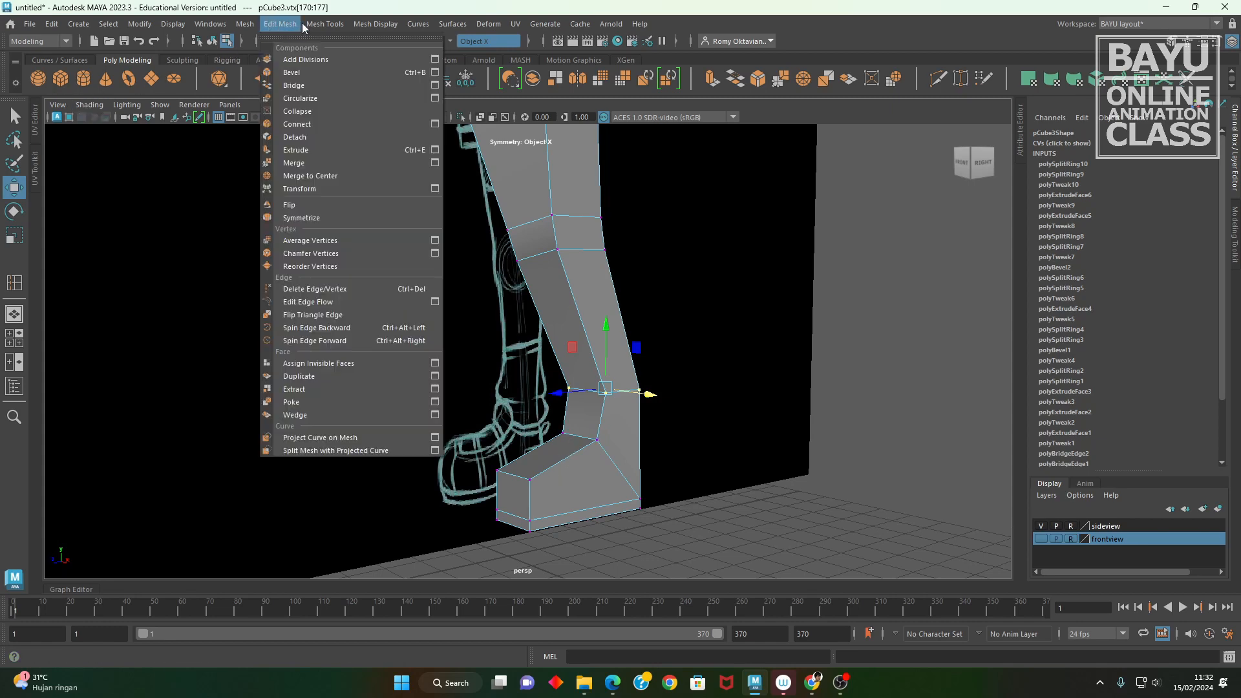
mouse_move(325, 27)
left_click(382, 121)
middle_click_drag(632, 525, 608, 495, "alt")
left_click_drag(522, 436, 544, 430)
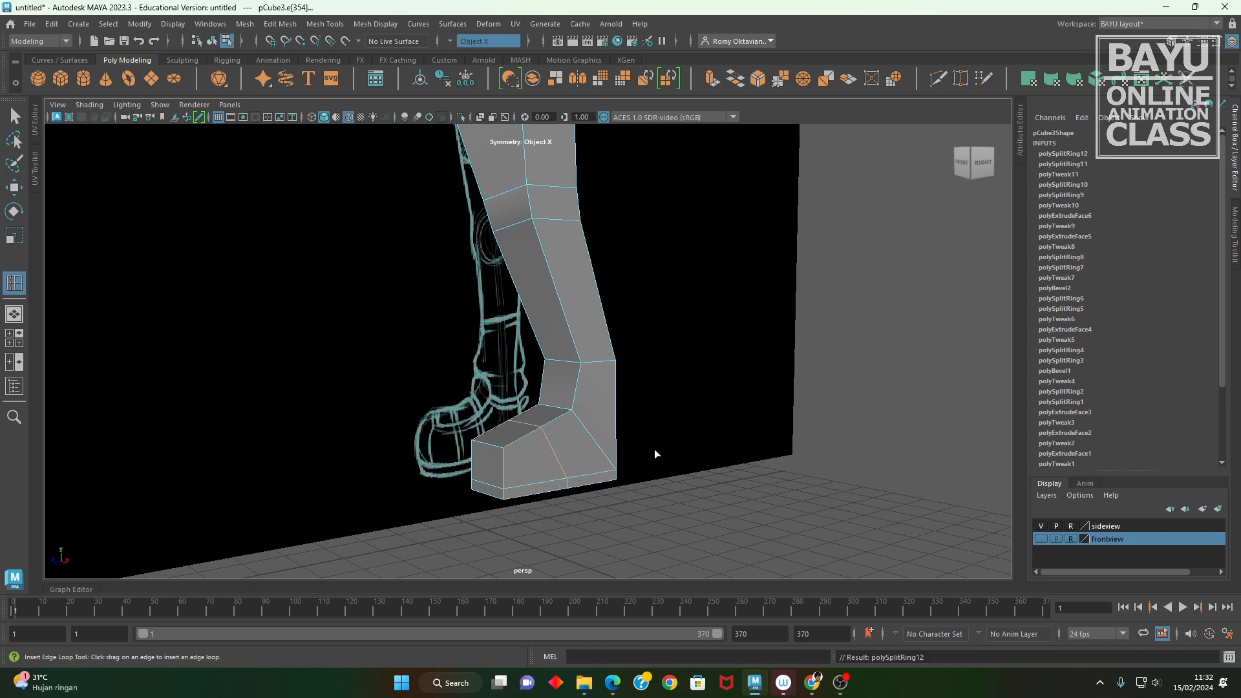
- Move the top edge of the new foot loop down and back so the instep curves like the side sketch
key("w")
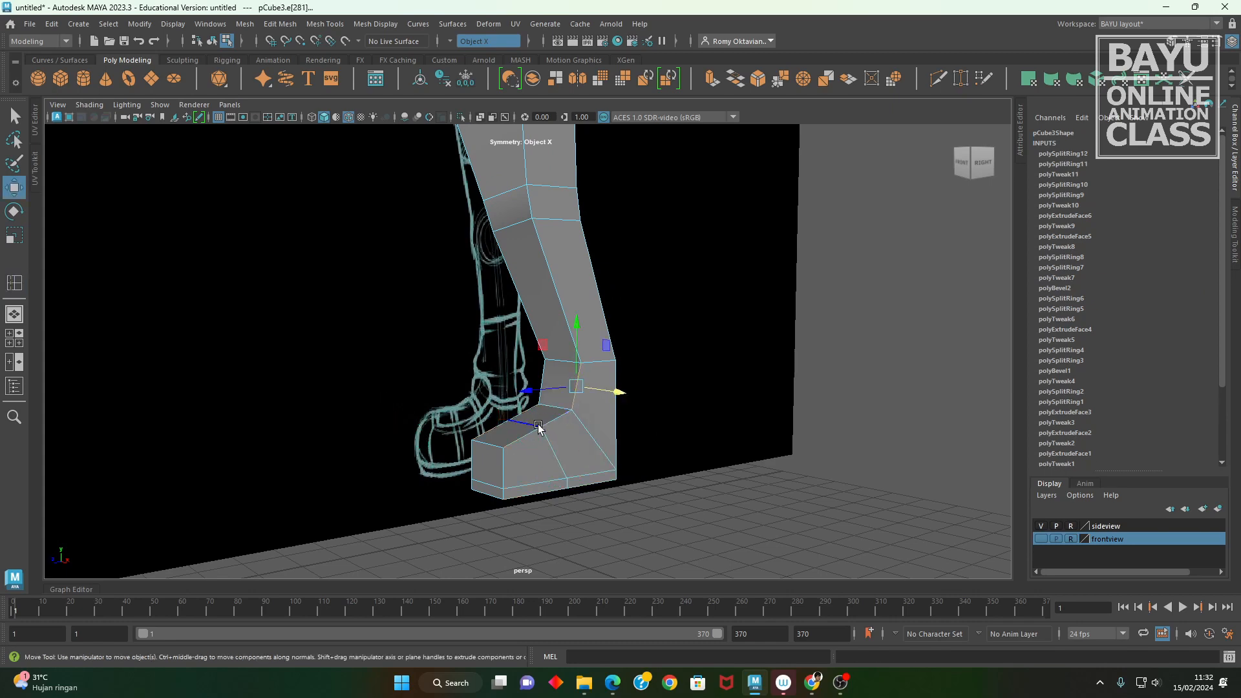
left_click(575, 426)
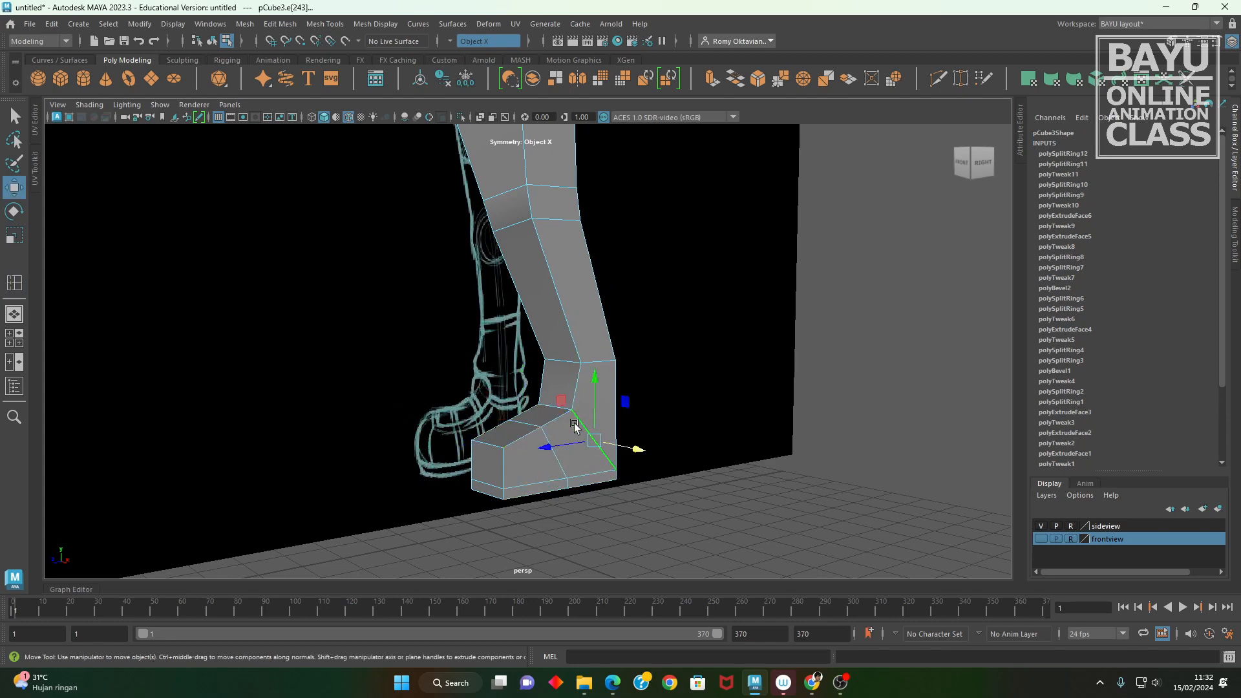
left_click(529, 427)
left_click_drag(529, 427, 416, 380, "alt")
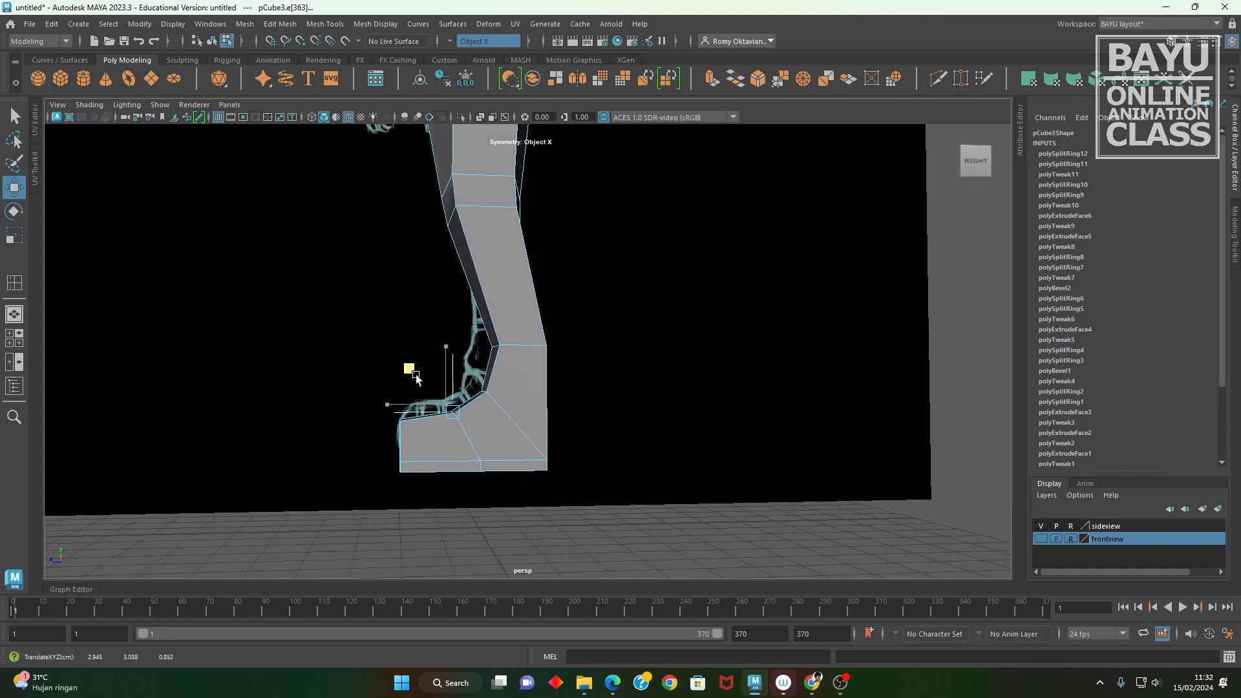
left_click_drag(444, 454, 559, 429, "alt")
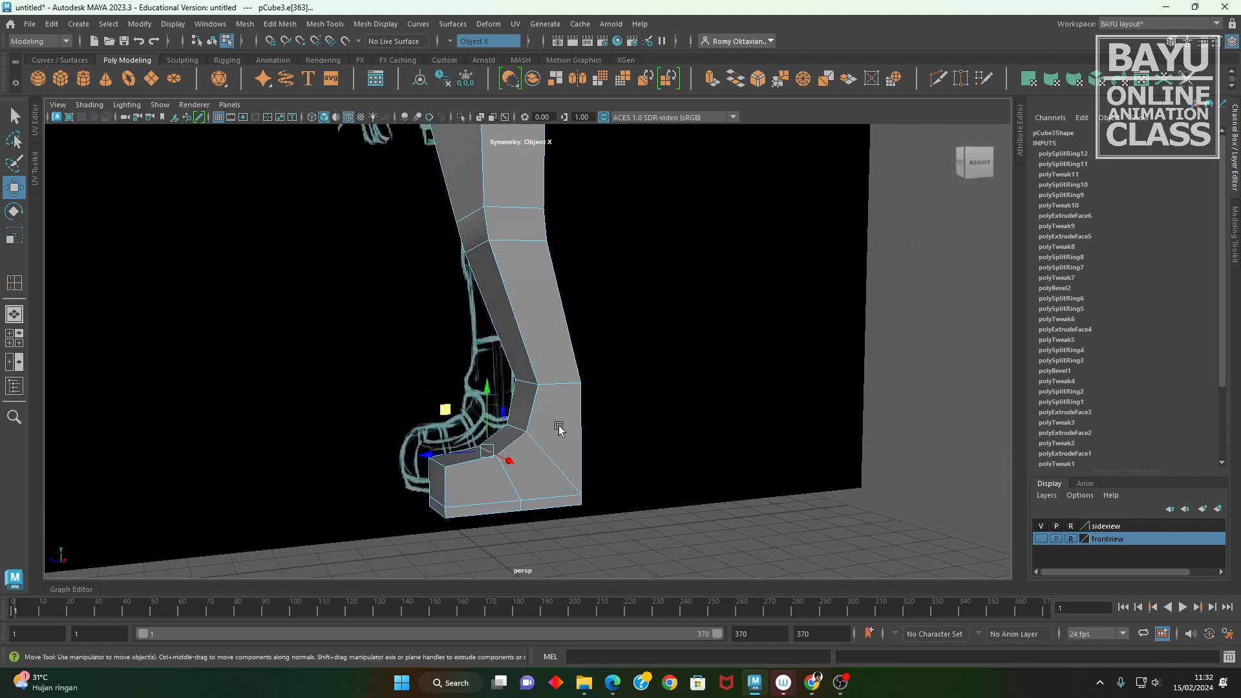
left_click_drag(505, 349, 505, 384, "alt")
- Insert an edge loop around both calves between the knee and the ankle
left_click(325, 24)
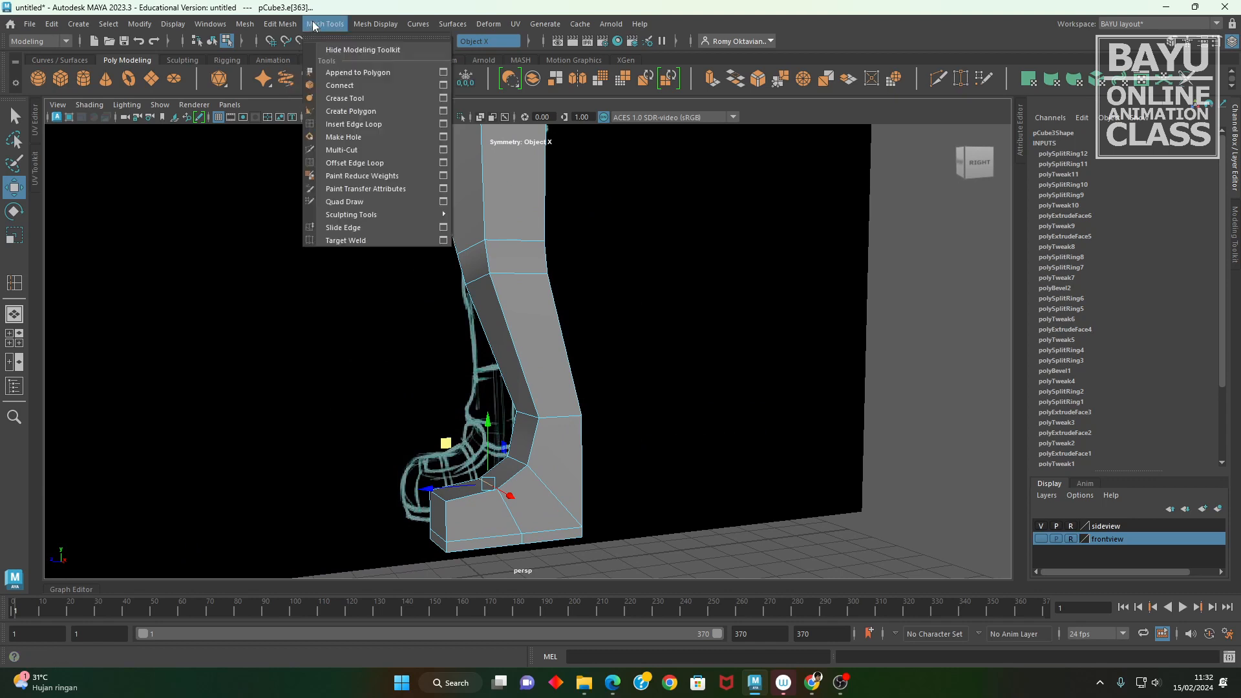
left_click(422, 126)
left_click_drag(577, 345, 507, 406, "alt")
left_click(547, 343)
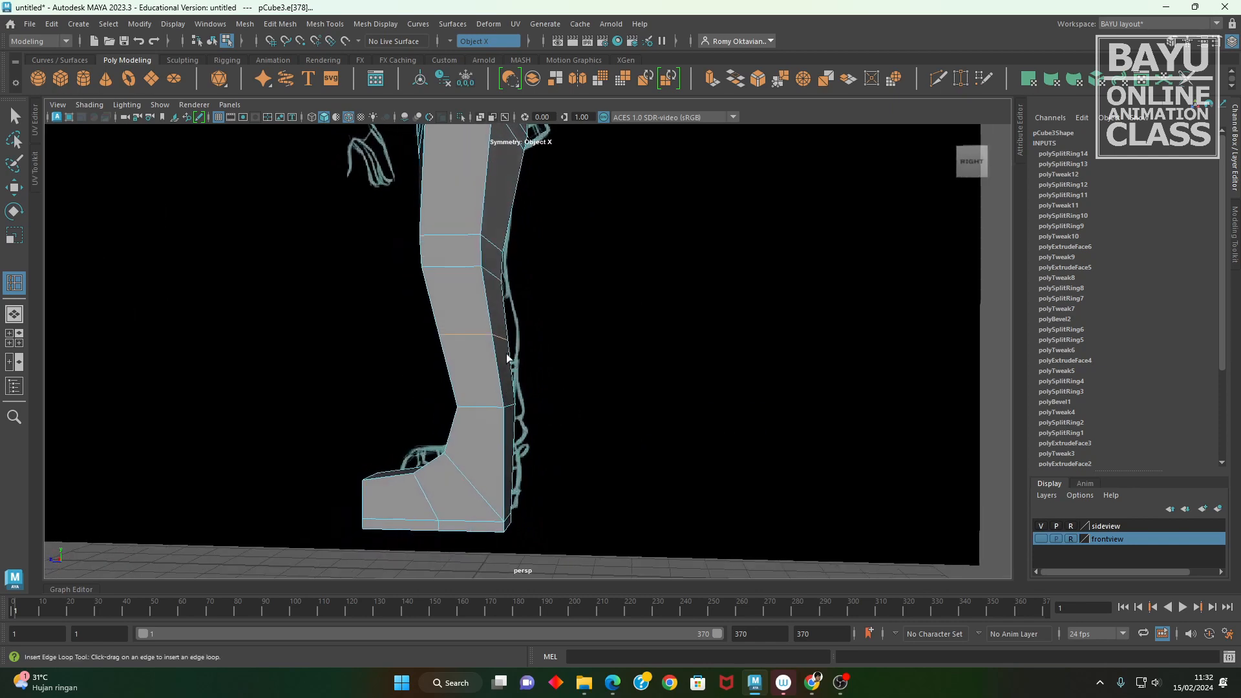
- Move the rear edges of the calf loop backward to fill out the calves against the side sketch
key("w")
left_click(502, 338)
left_click_drag(511, 363, 535, 370, "alt")
left_click_drag(459, 340, 476, 343)
- Select the calf loop edges from the front, nudge them sideways, and compare the legs with the smoothed copy
right_click_drag(653, 421, 540, 422, "alt")
left_click_drag(540, 422, 588, 421, "alt")
left_click_drag(629, 363, 621, 354, "alt")
left_click(622, 355)
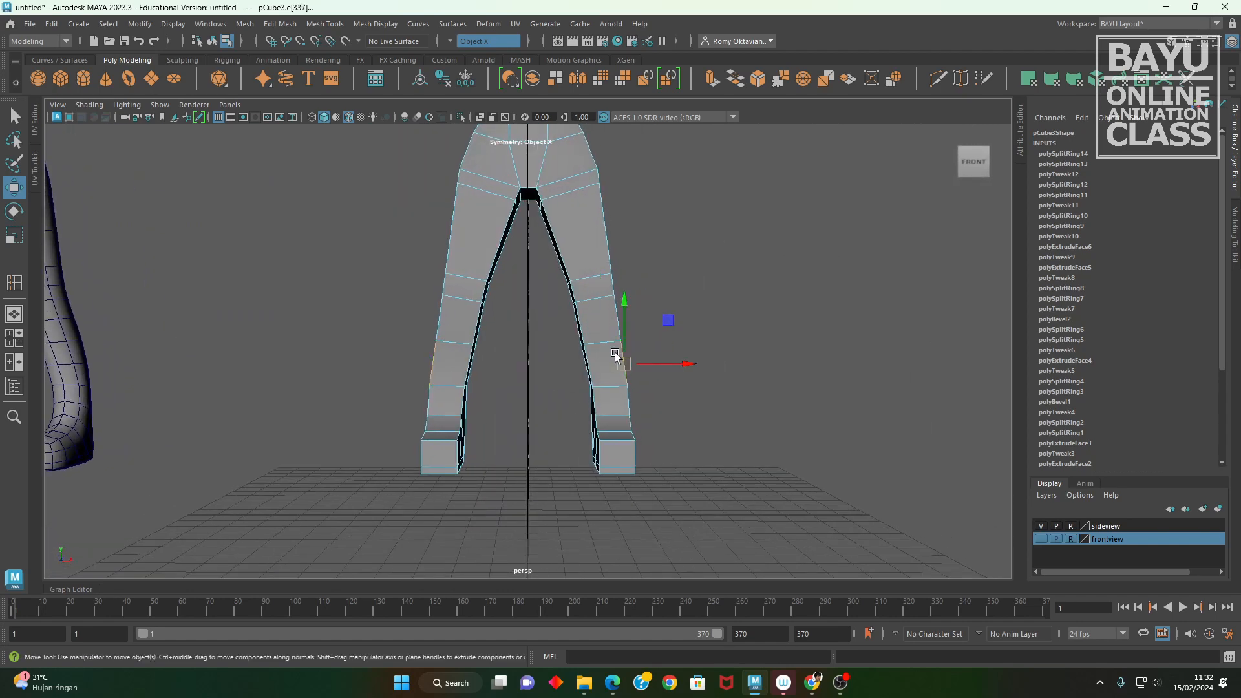
left_click(608, 348)
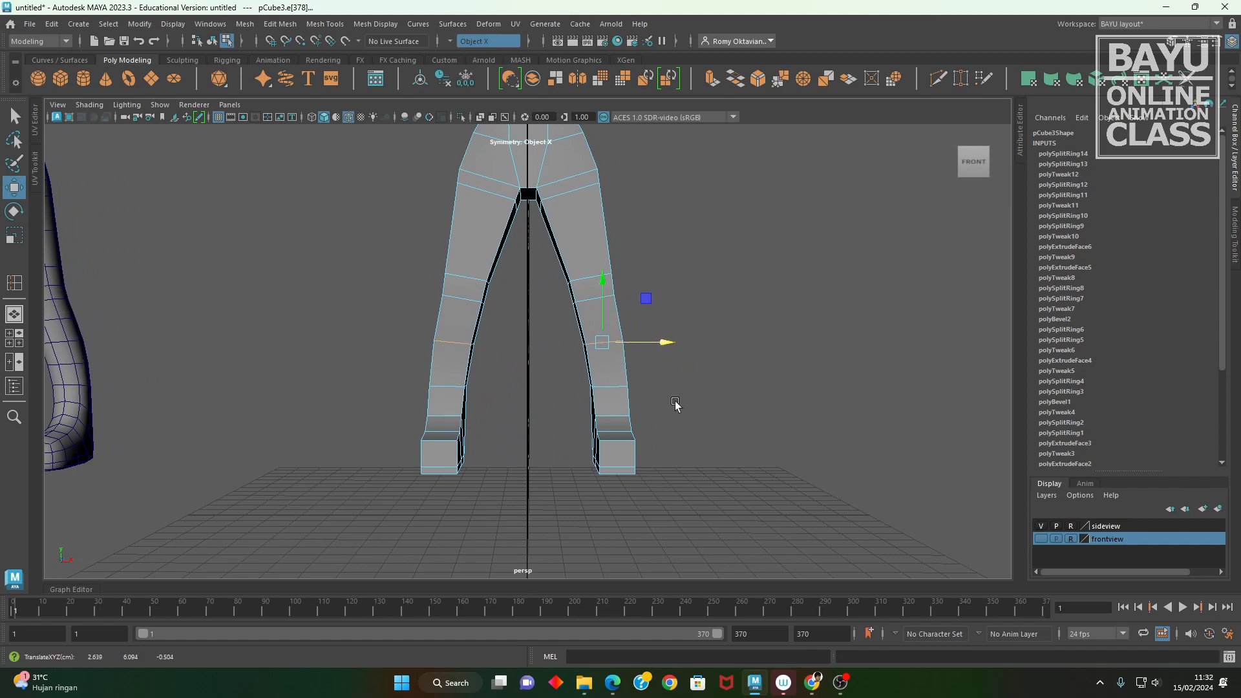
right_click_drag(676, 408, 475, 400, "alt")
left_click_drag(474, 400, 723, 374, "alt")
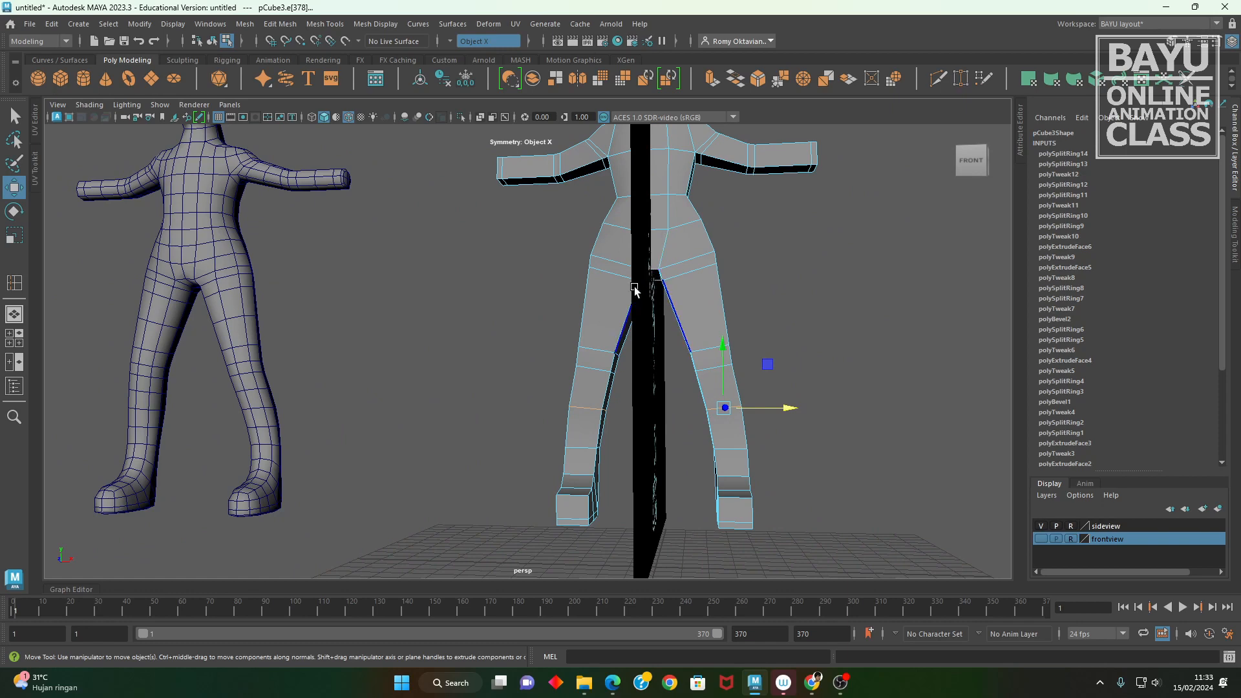
- Move the outer edges of the upper-thigh loop downward and slightly outward on both legs
left_click_drag(707, 288, 747, 314, "alt")
left_click(691, 263)
left_click_drag(762, 228, 770, 249)
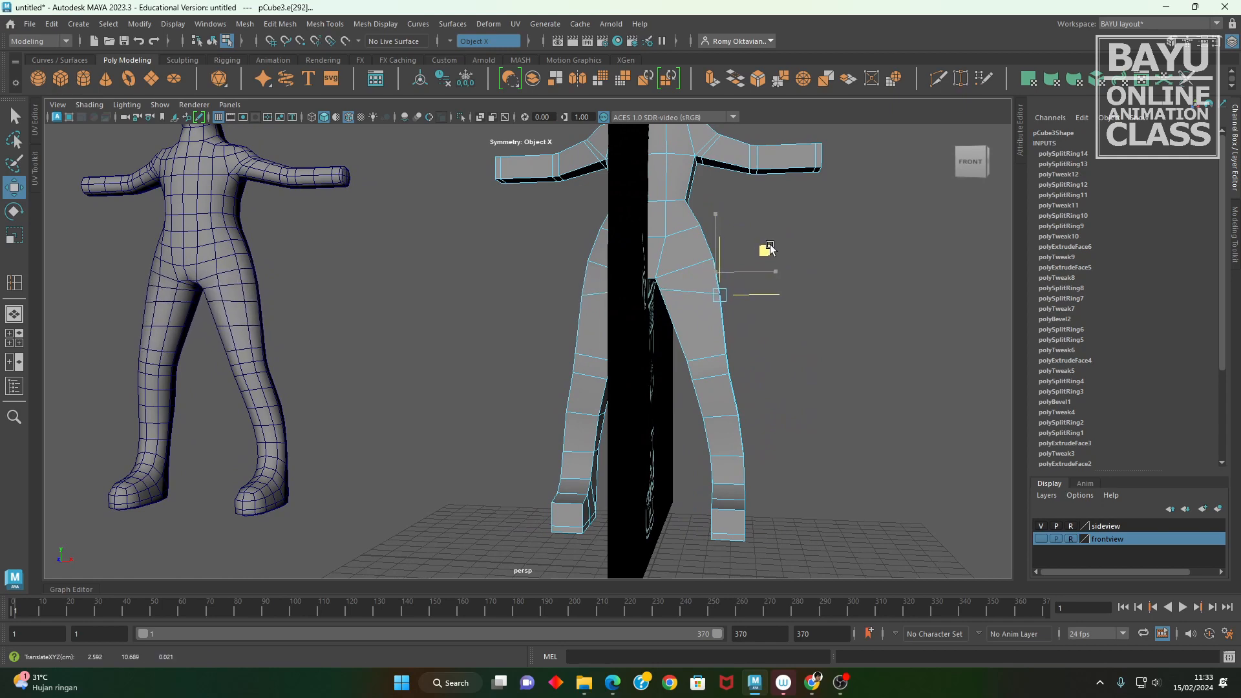
- Nudge the outer edges of the upper-thigh loop slightly upward and compare the legs with the smoothed copy
left_click_drag(770, 248, 771, 243)
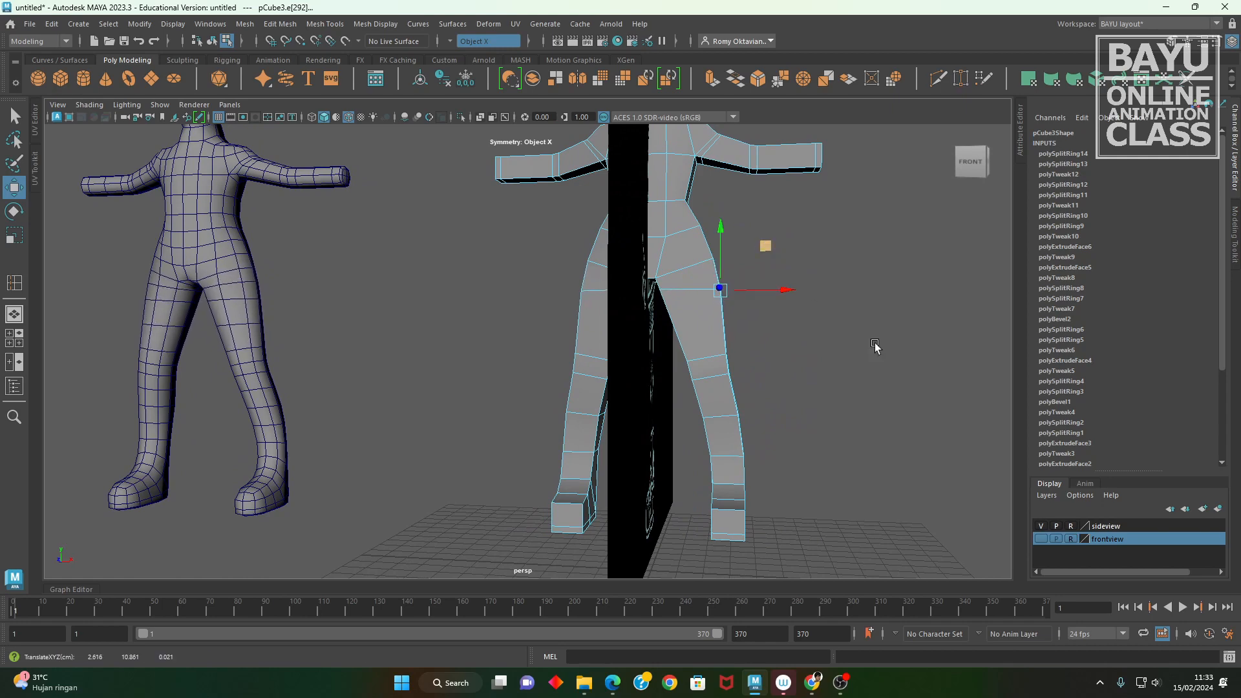
left_click_drag(876, 350, 571, 364, "alt")
right_click_drag(580, 364, 731, 353, "alt")
left_click_drag(731, 352, 640, 343, "alt")
right_click_drag(641, 343, 590, 410, "alt")
middle_click_drag(590, 410, 619, 374, "alt")
left_click_drag(620, 374, 561, 414, "alt")
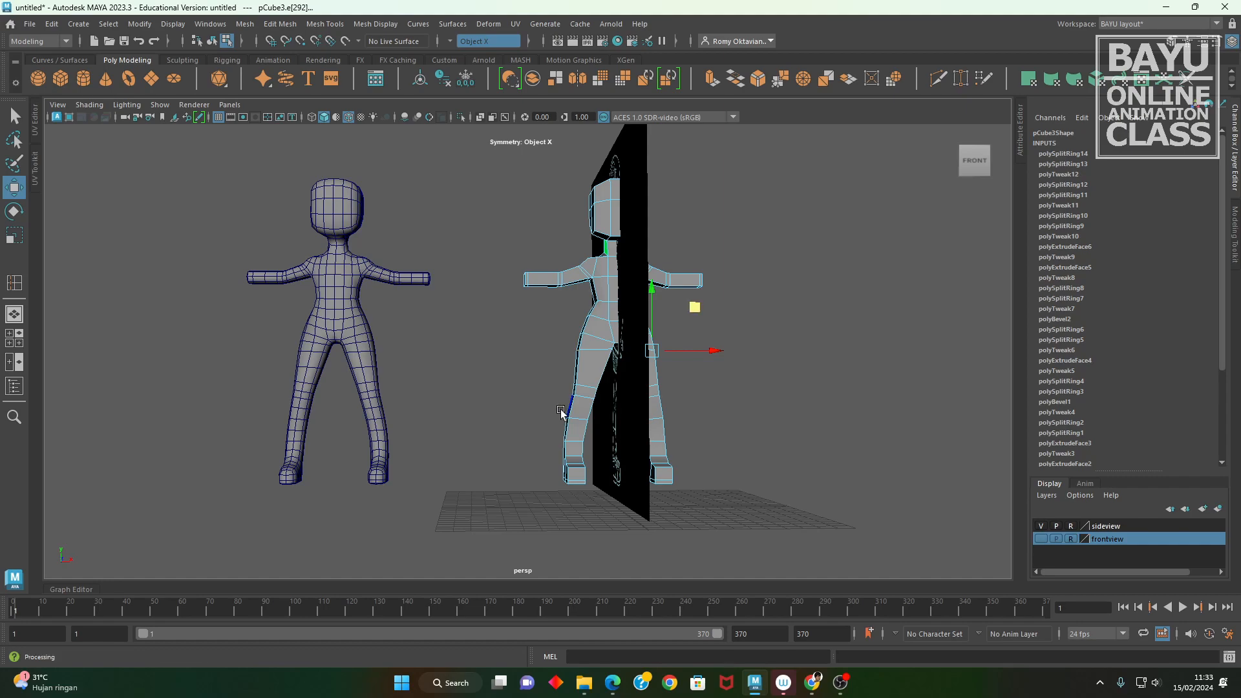
- Insert an edge loop around both thighs between the upper-thigh loop and the knee, and inspect the smoothed copy
left_click_drag(703, 406, 668, 421, "alt")
right_click_drag(668, 421, 744, 482, "alt")
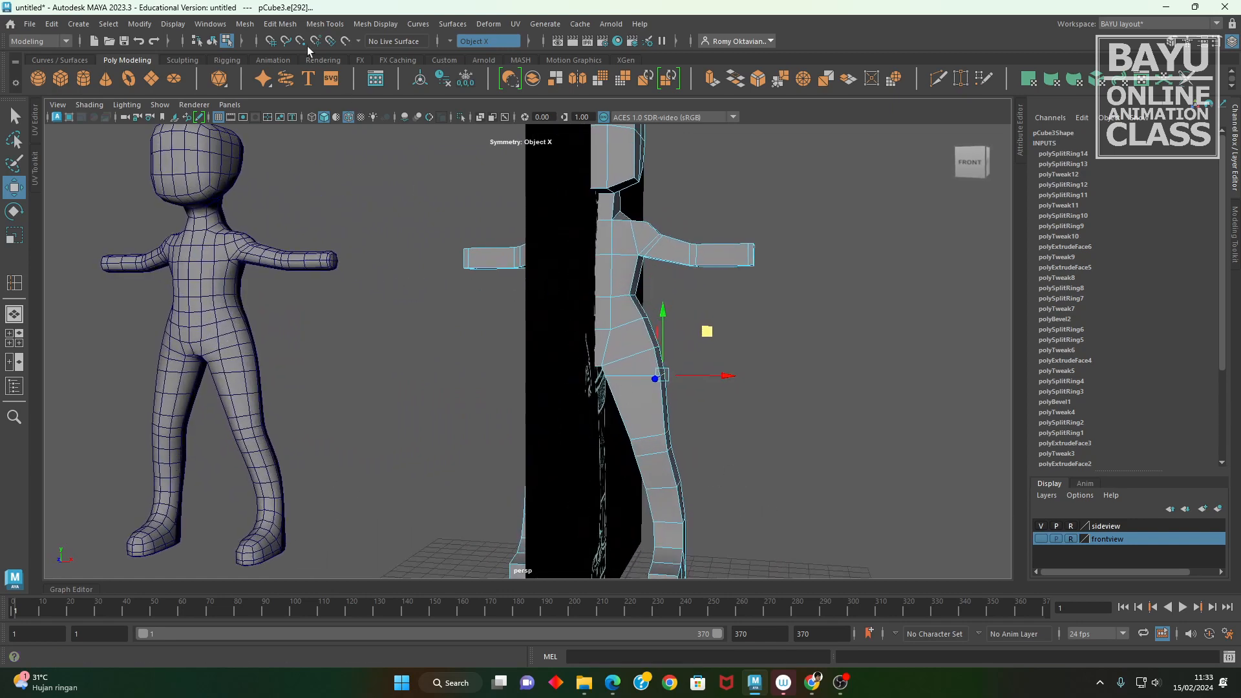
left_click(325, 24)
left_click(372, 124)
left_click_drag(765, 416, 651, 404, "alt")
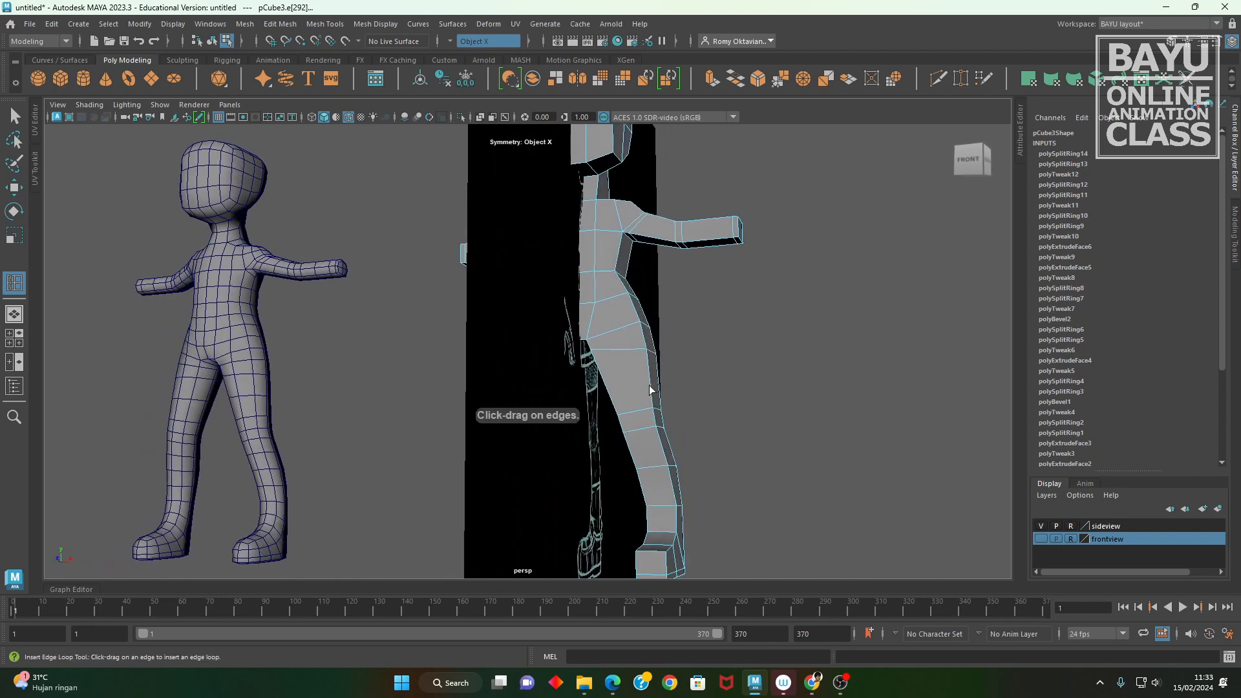
left_click(652, 386)
left_click_drag(790, 421, 656, 448, "alt")
left_click_drag(320, 370, 382, 378, "alt")
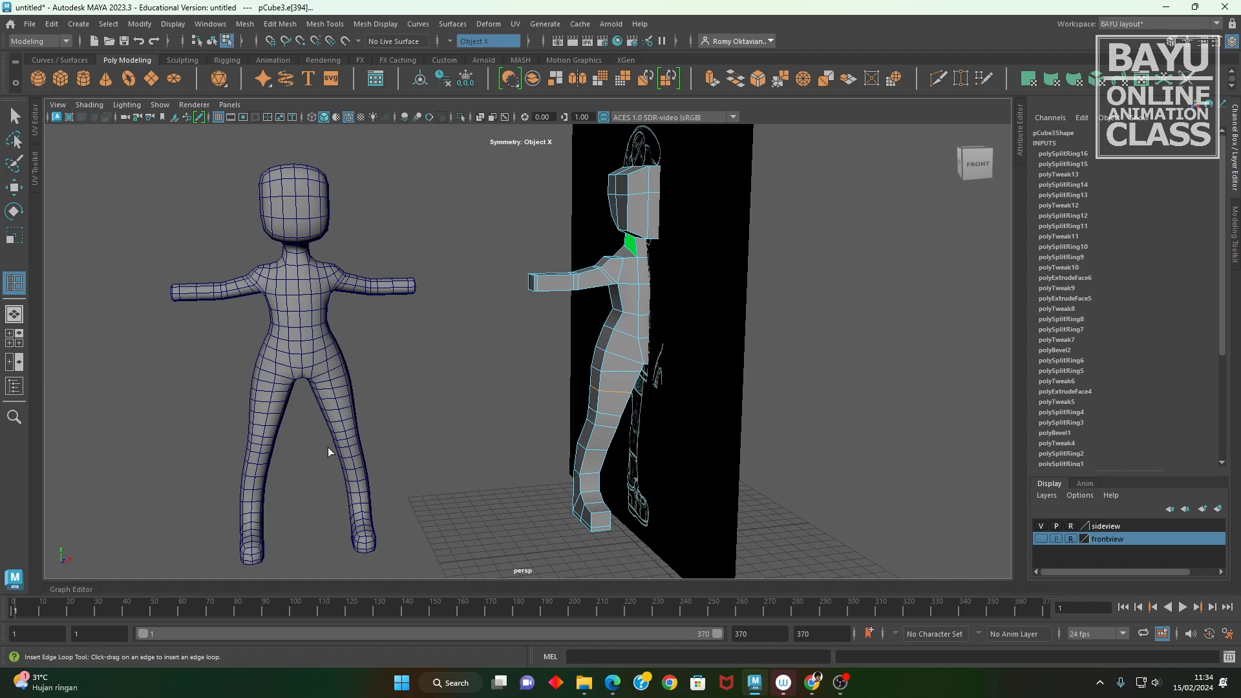
- Switch the body mesh to object mode and hide the frontview and sideview reference layers
key("w")
right_click_drag(446, 246, 480, 227)
left_click_drag(507, 396, 672, 458, "alt")
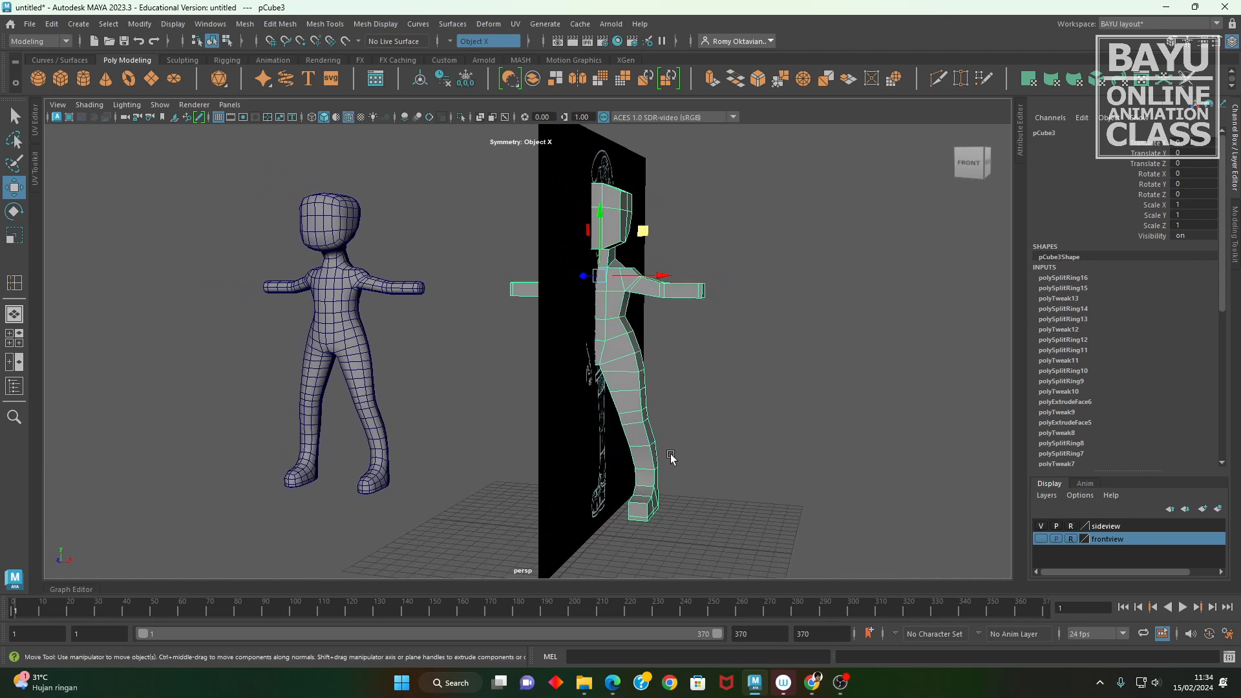
left_click(1041, 539)
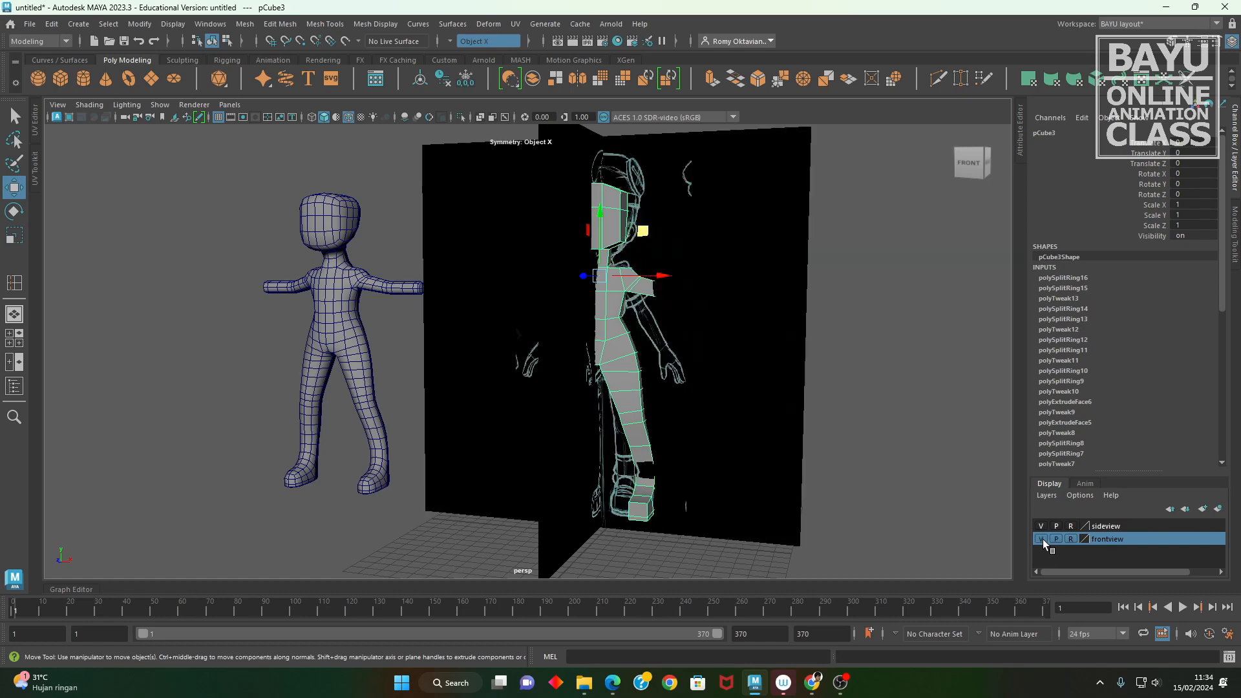
left_click(1042, 539)
left_click(1042, 526)
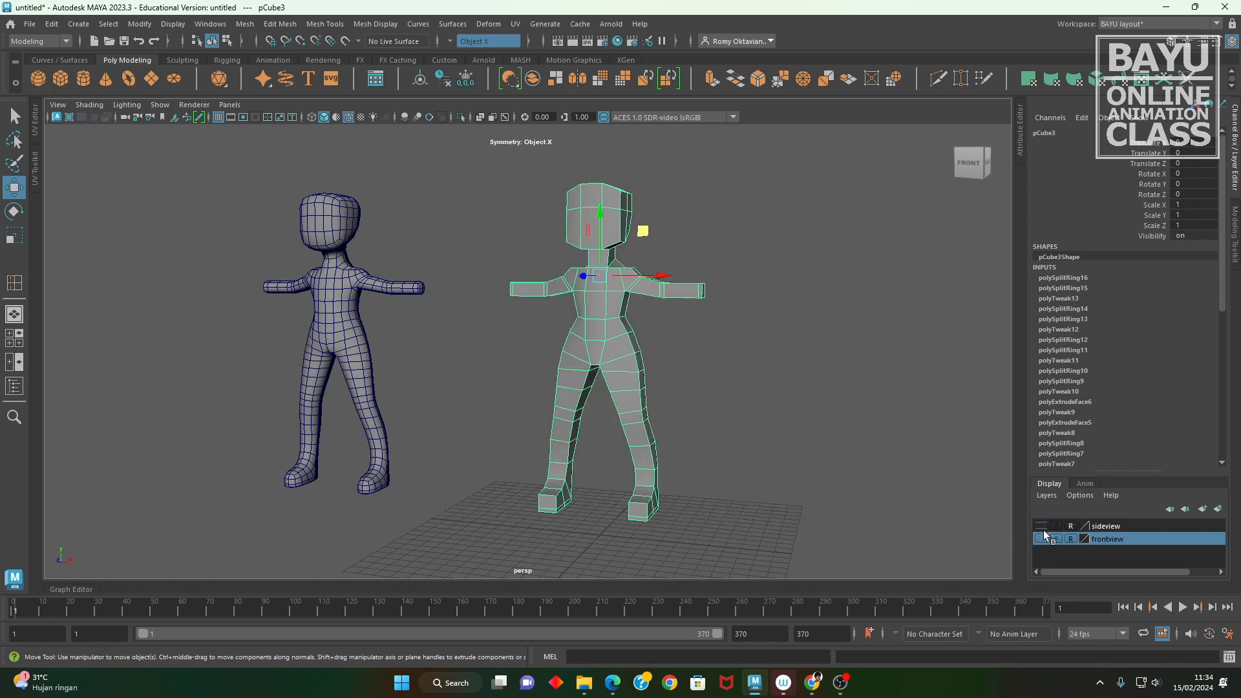